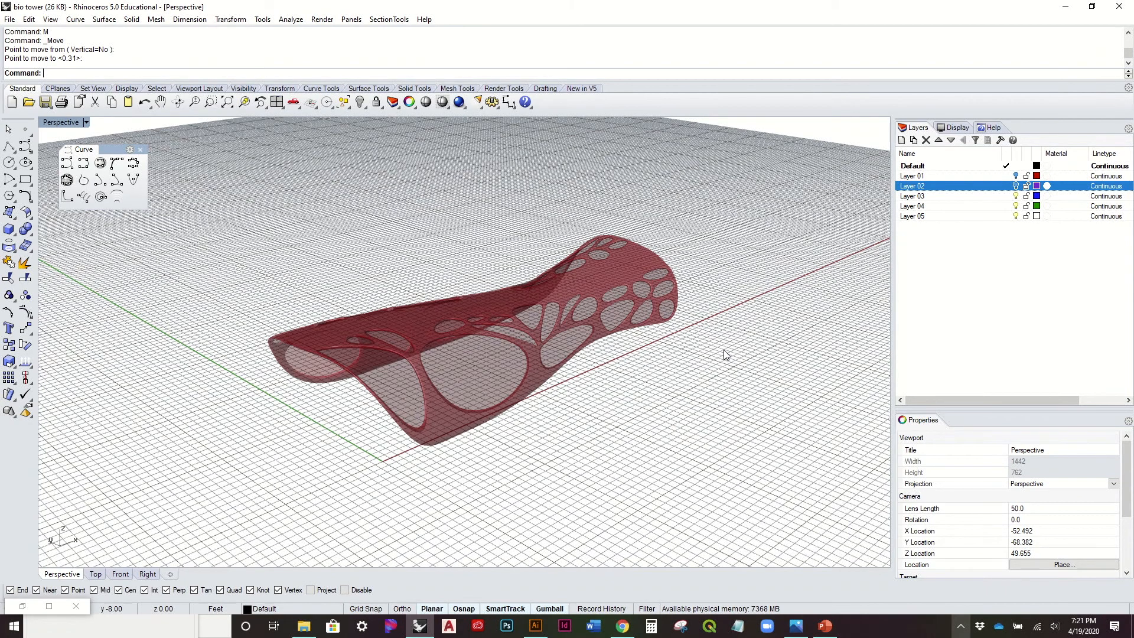
Examine the red perforated shell from all sides, including from below and above, and look closely at its openings
mouse_move(652, 342)
right_down()
mouse_move(632, 417)
mouse_move(627, 264)
mouse_move(586, 268)
mouse_move(583, 339)
right_up()
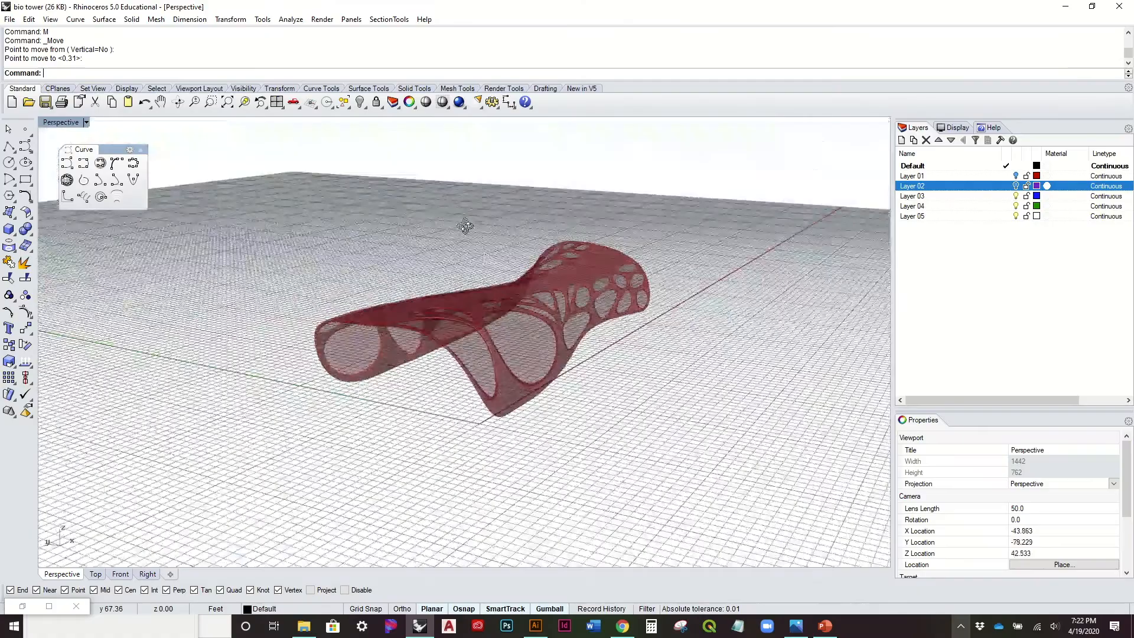
mouse_move(463, 222)
right_down()
mouse_move(503, 200)
mouse_move(342, 210)
mouse_move(349, 240)
mouse_move(331, 222)
right_up()
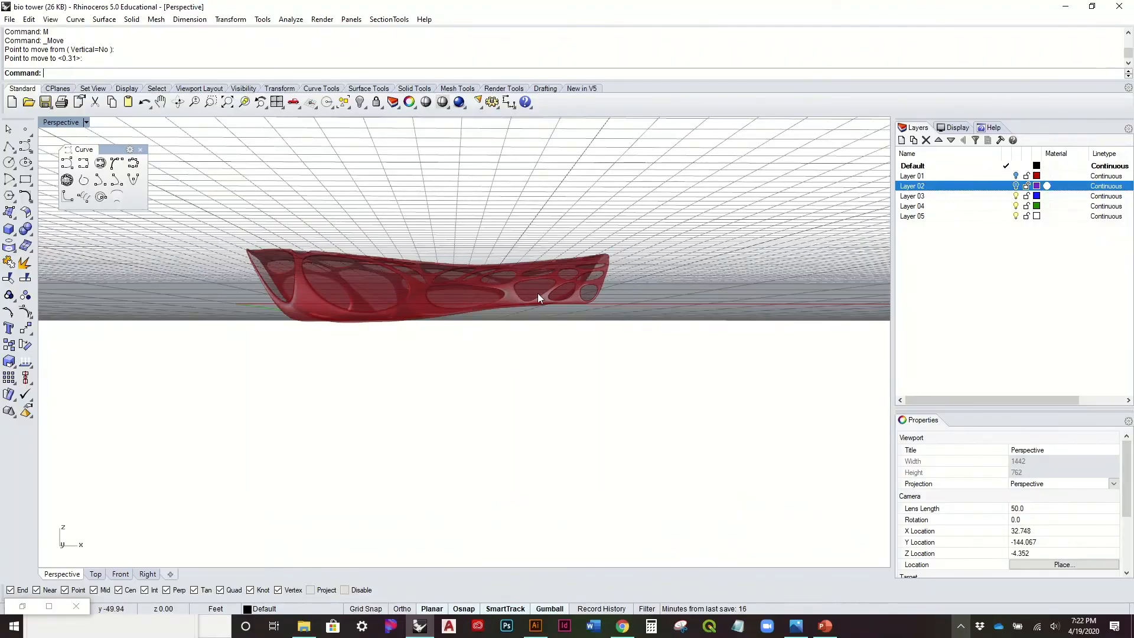
right_drag(569, 295, 520, 359)
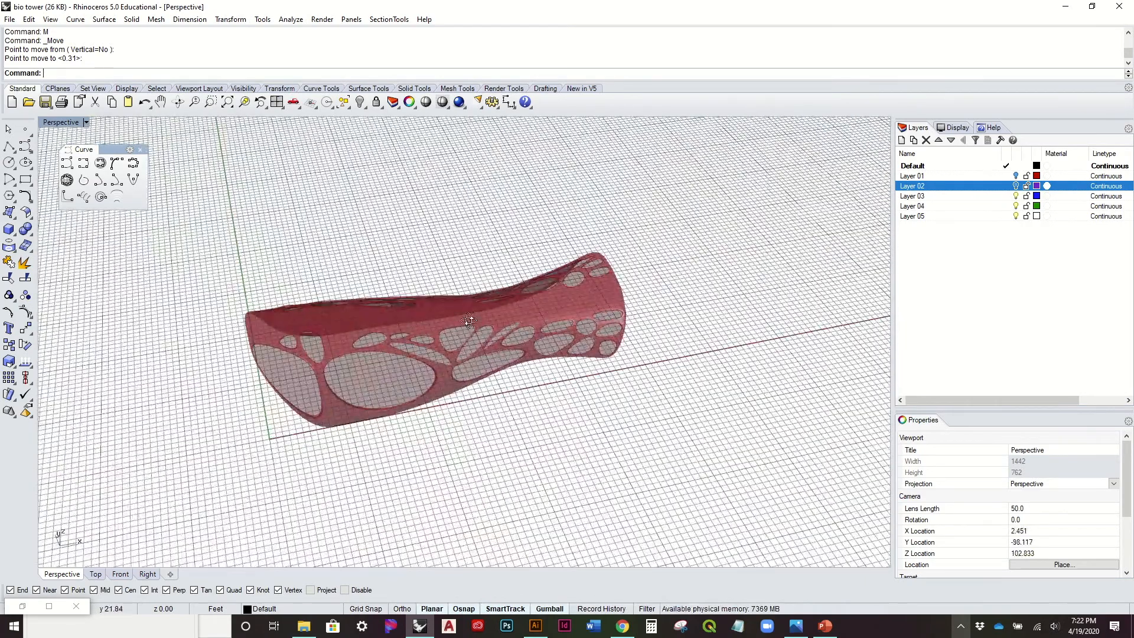
right_drag(469, 321, 267, 287)
right_drag(610, 313, 529, 317)
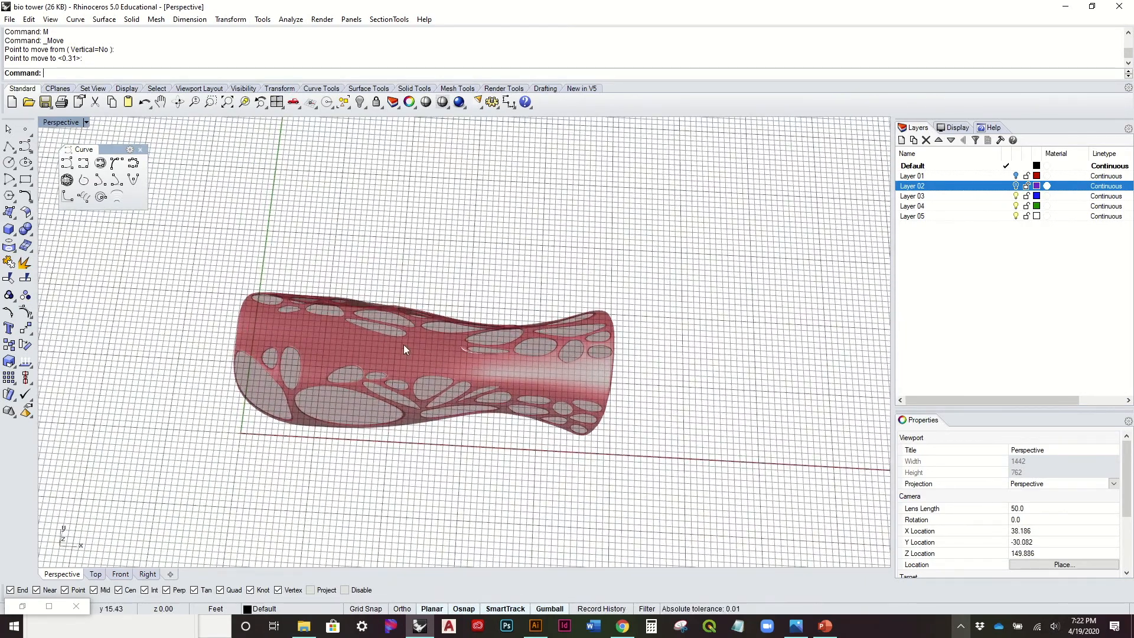
scroll(593, 363, up, 8)
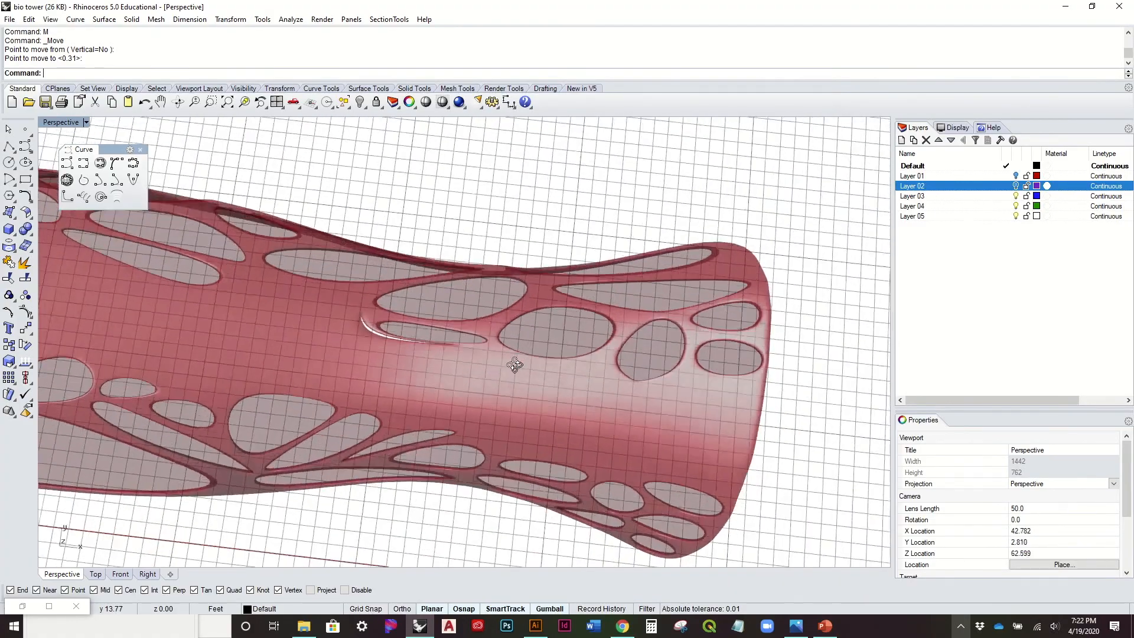
scroll(597, 334, down, 5)
right_drag(587, 355, 611, 335)
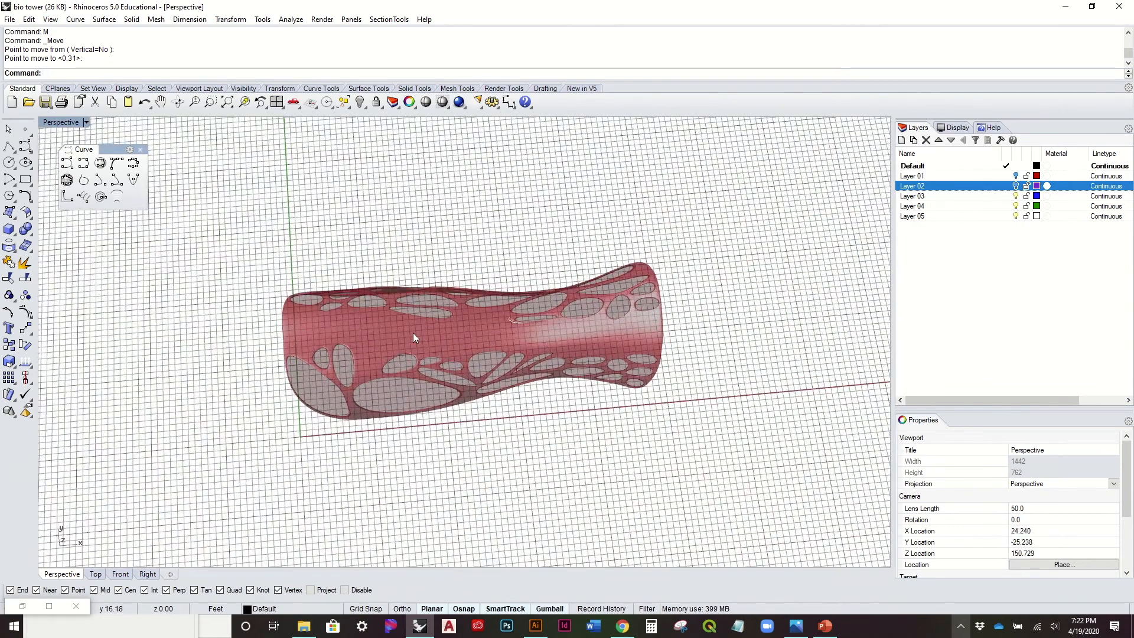
right_drag(551, 295, 610, 189)
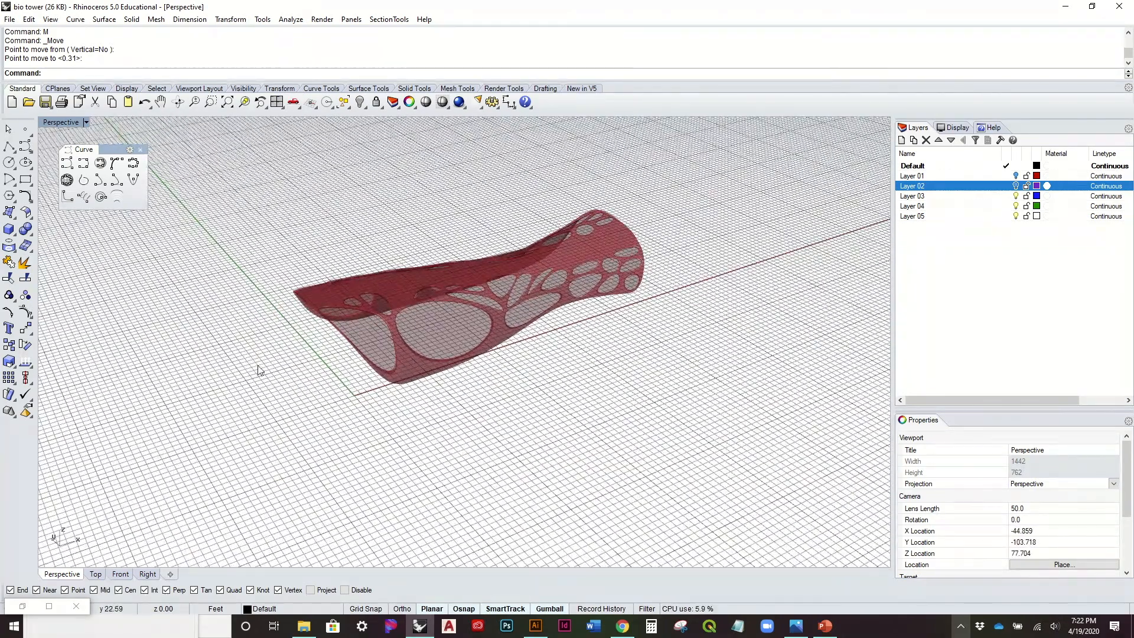
Bring up the bio tower2 Grasshopper definition beside the model and examine its component chain together with the shell's openings
click(30, 607)
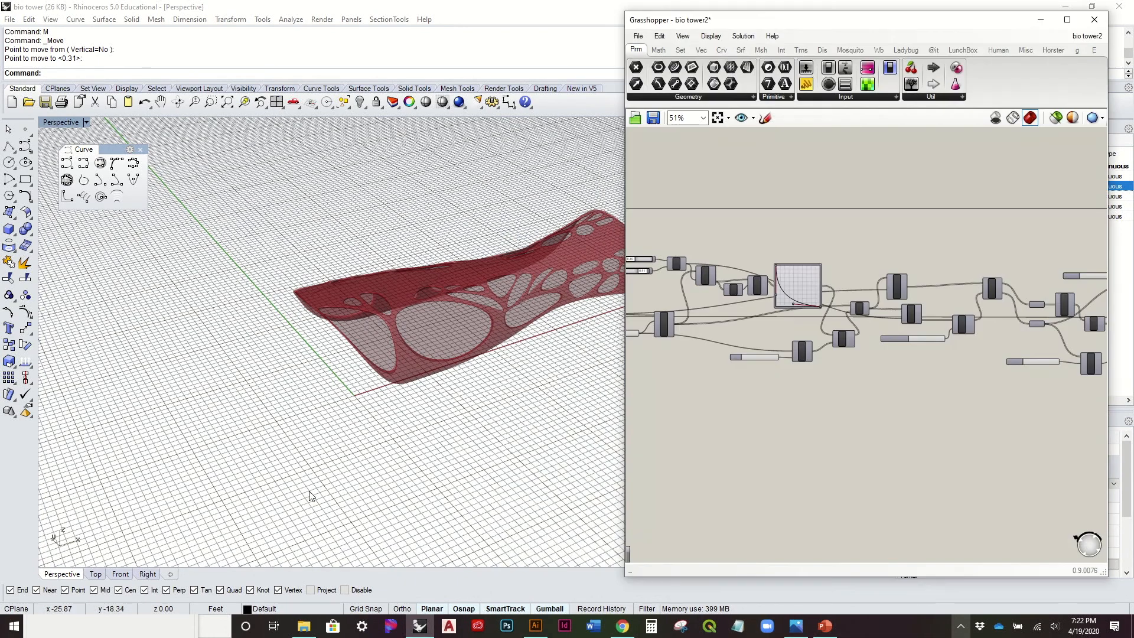
scroll(490, 307, up, 10)
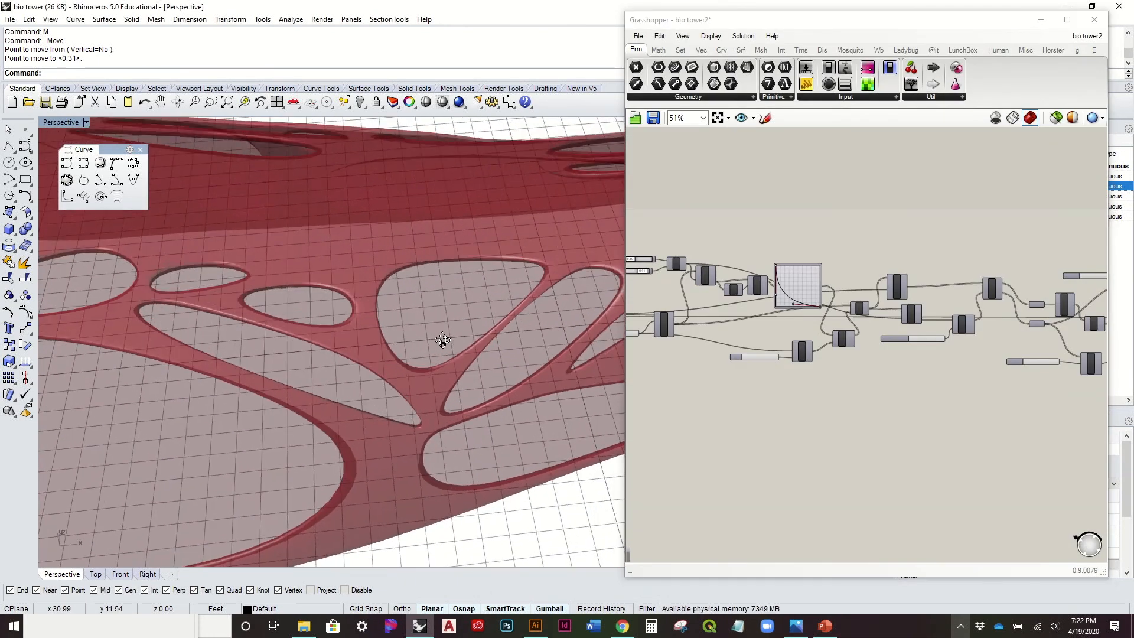
right_drag(274, 288, 392, 355)
scroll(389, 317, down, 8)
scroll(375, 245, down, 4)
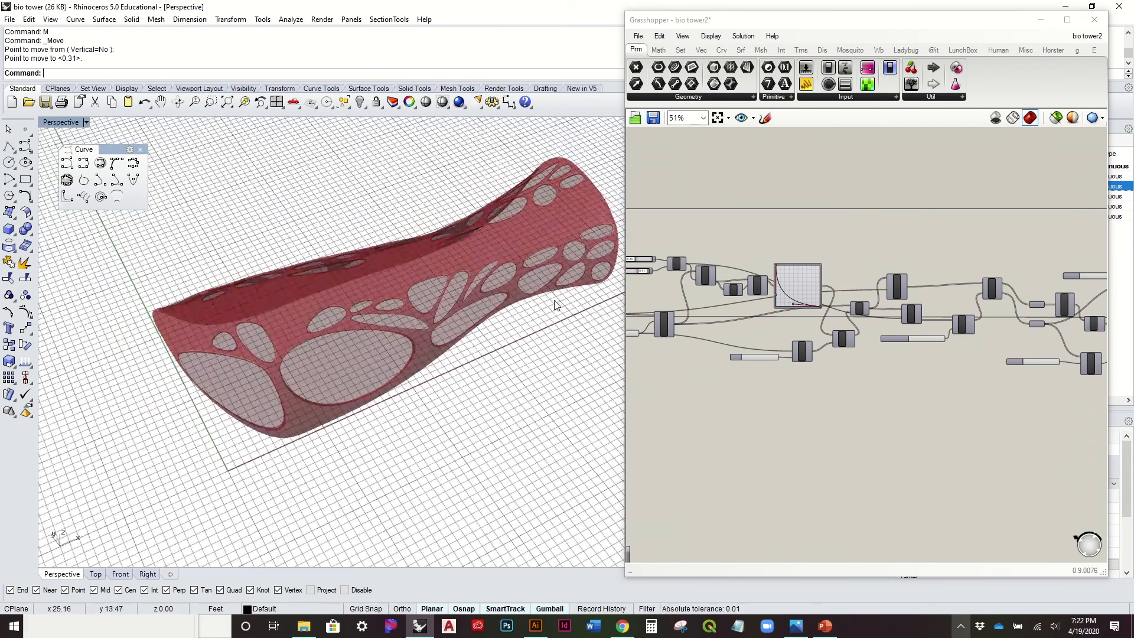
scroll(916, 336, down, 2)
scroll(915, 335, up, 3)
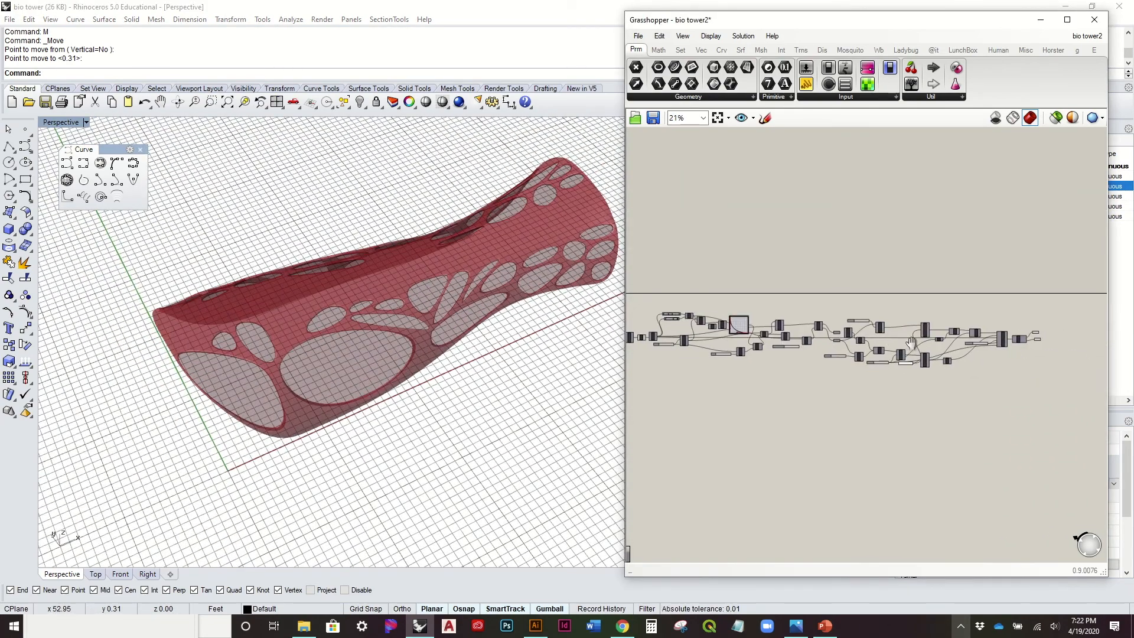
scroll(942, 333, up, 2)
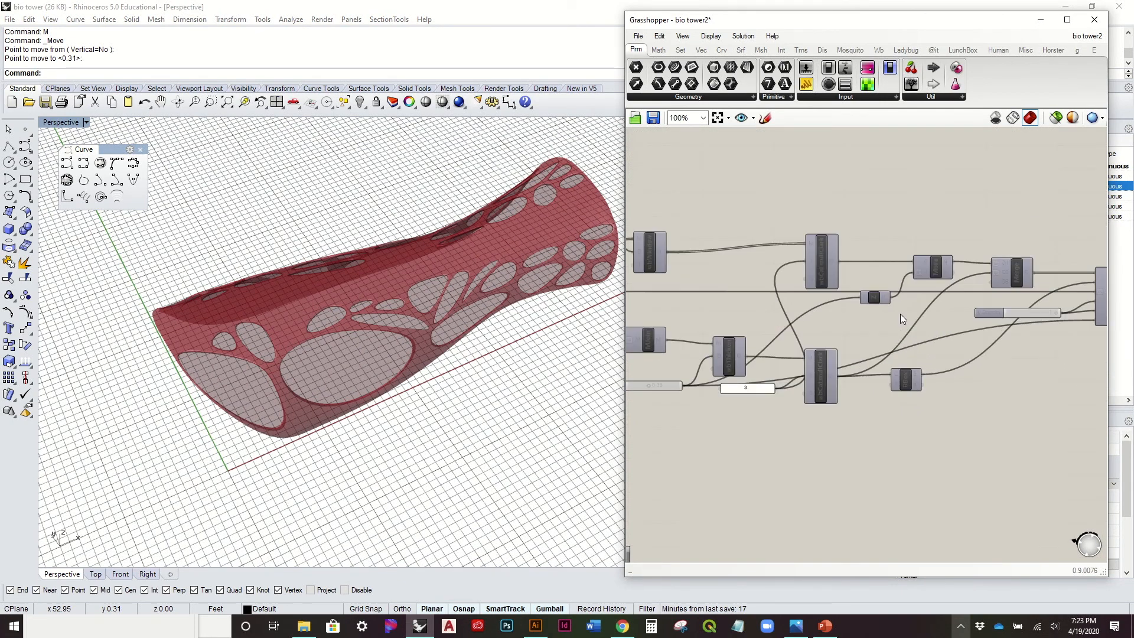
scroll(877, 320, down, 4)
right_drag(832, 337, 808, 313)
scroll(746, 283, up, 4)
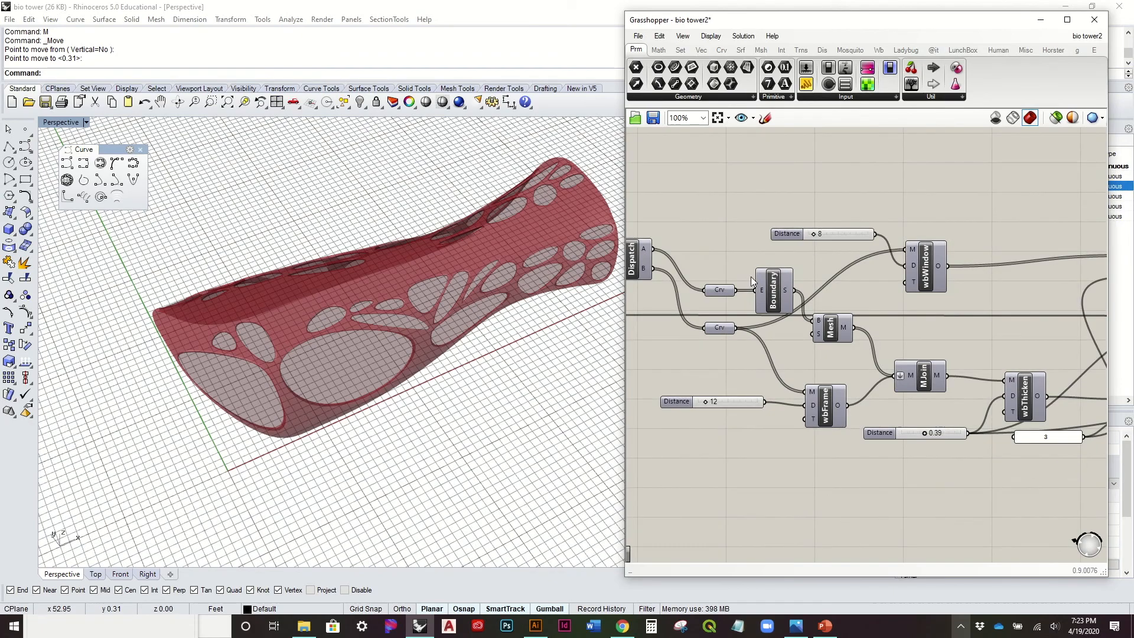
right_drag(388, 311, 415, 302)
scroll(384, 281, down, 3)
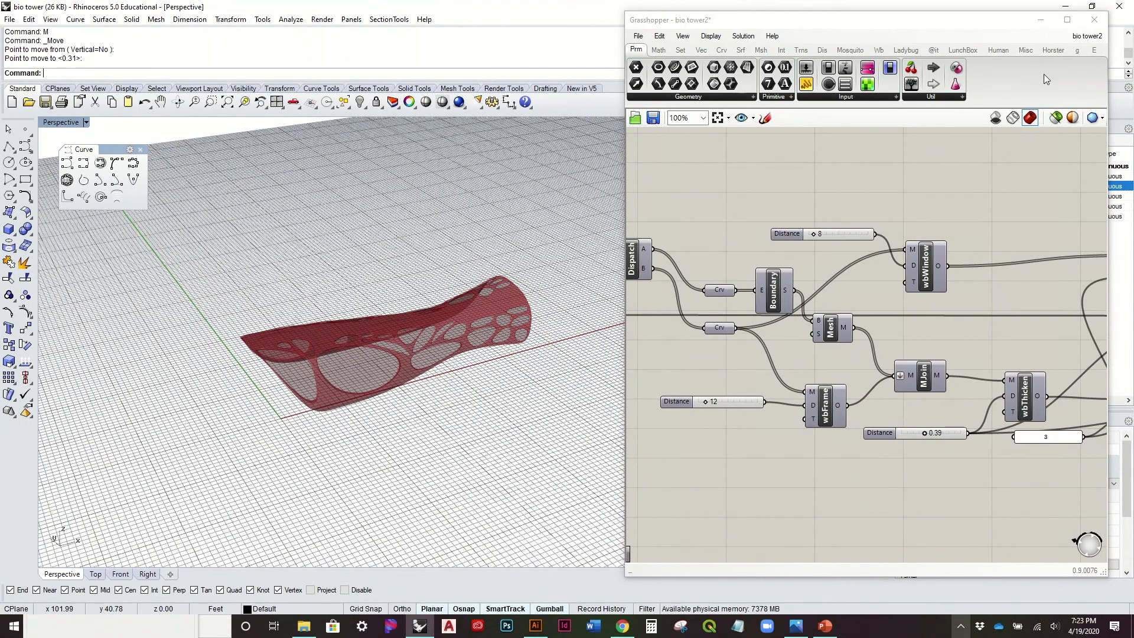
Start a new empty Grasshopper definition and minimize the Grasshopper window
click(638, 36)
click(664, 48)
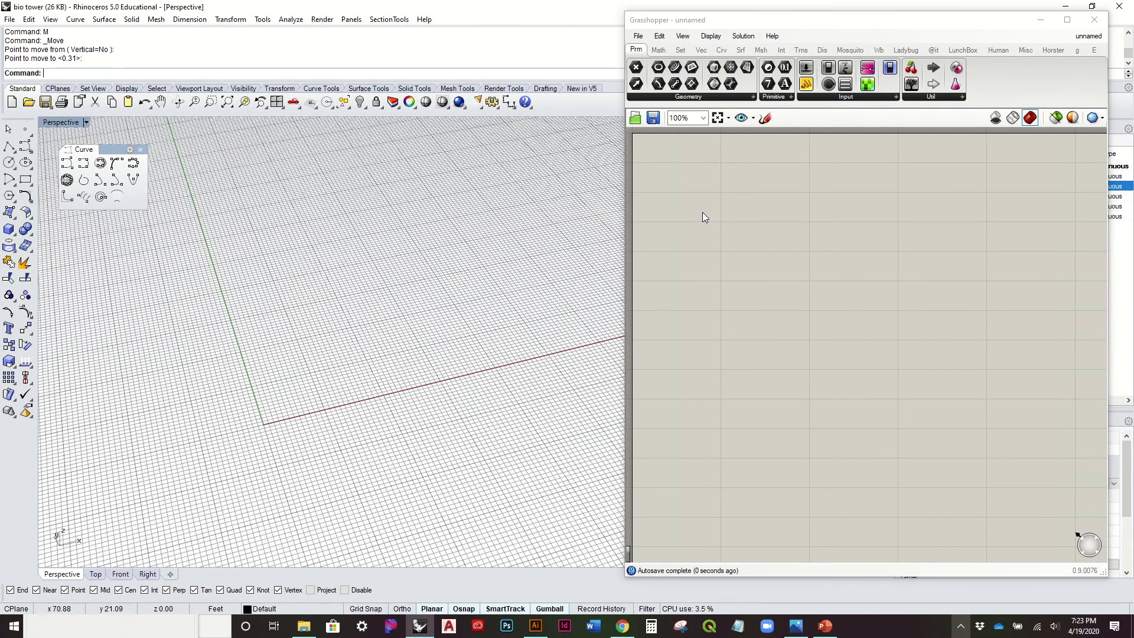
click(1041, 20)
Turn on Layer 02 and Layer 01 to show the shell's cross-section curves and side rails
click(1016, 187)
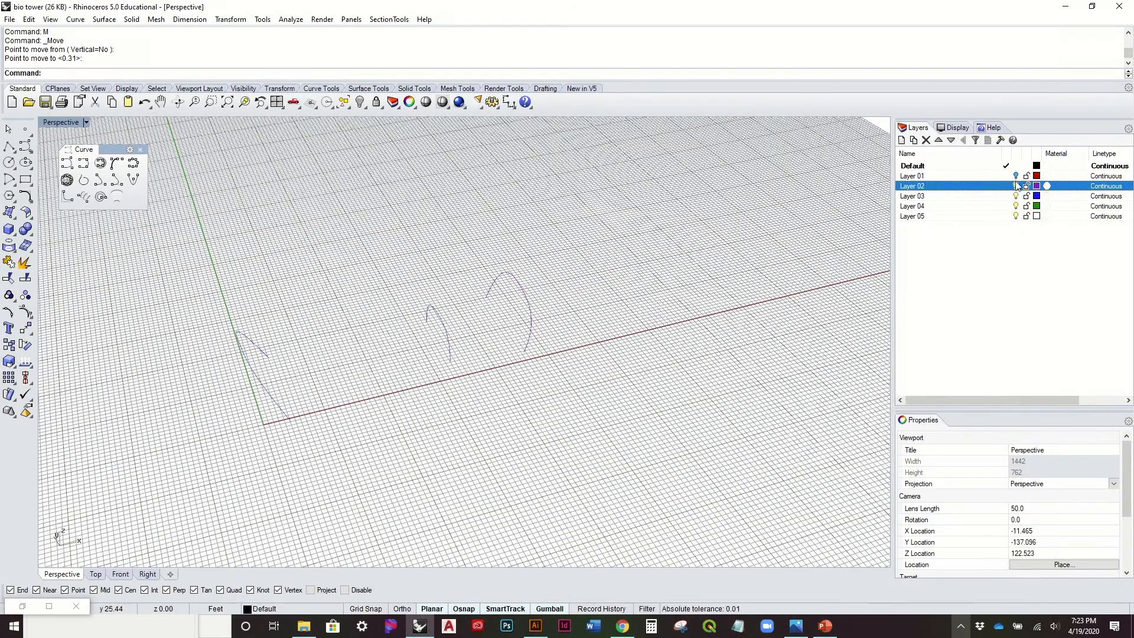
click(1015, 176)
right_drag(654, 240, 438, 331)
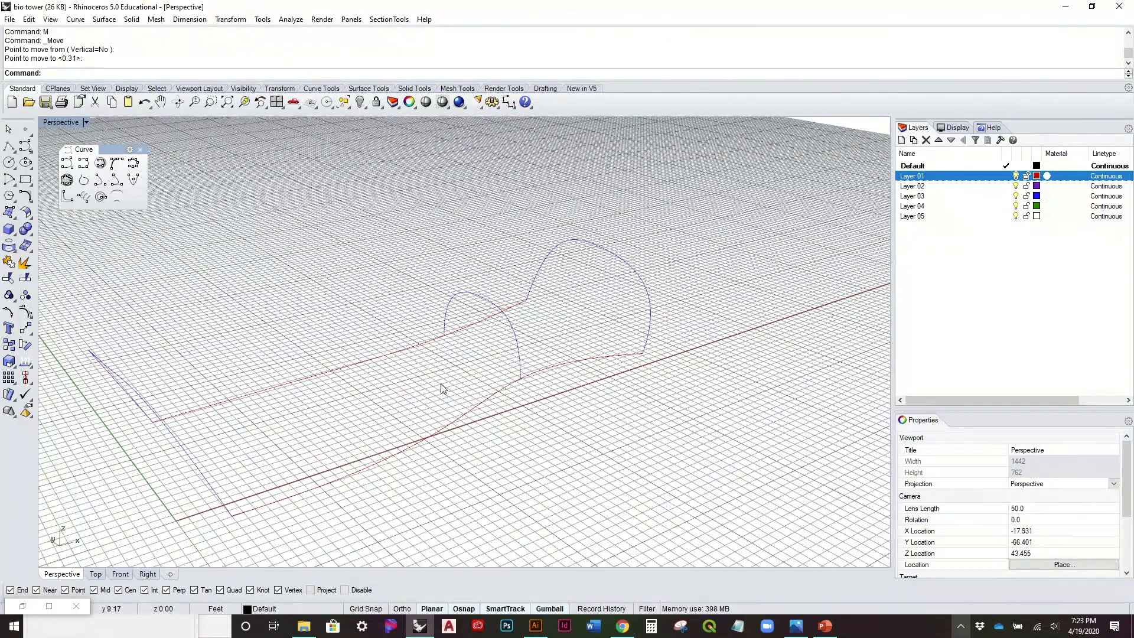
Examine the two red rail curves and the three arched section curves from the end, above and the side
right_drag(441, 363, 493, 395)
click(468, 392)
click(435, 396)
click(408, 402)
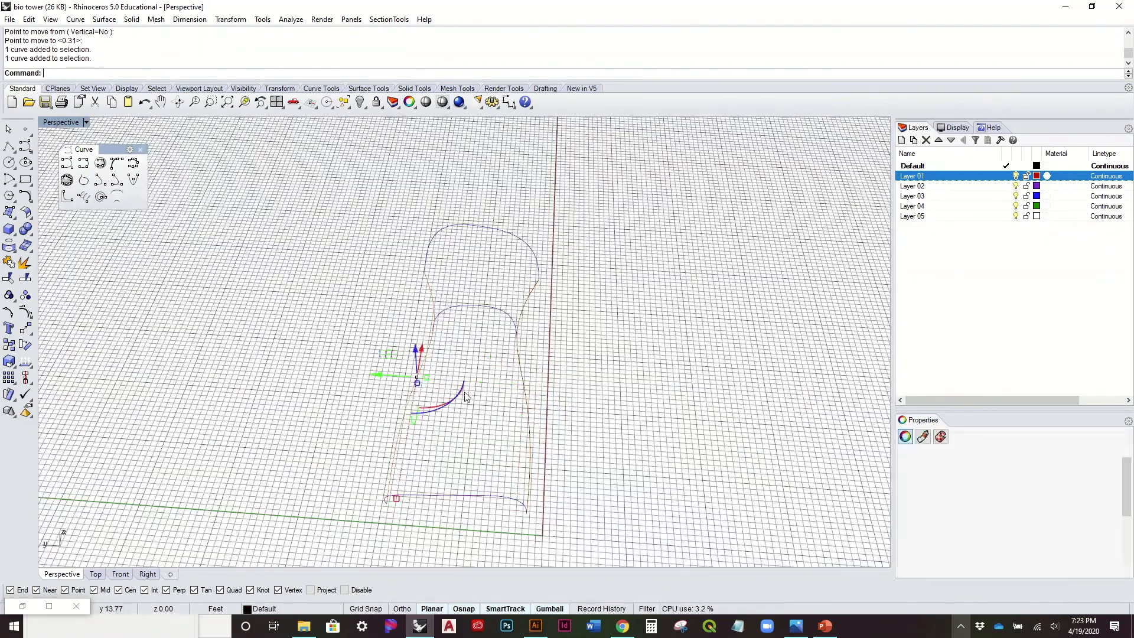
right_drag(413, 405, 484, 472)
right_drag(527, 424, 540, 305)
click(557, 349)
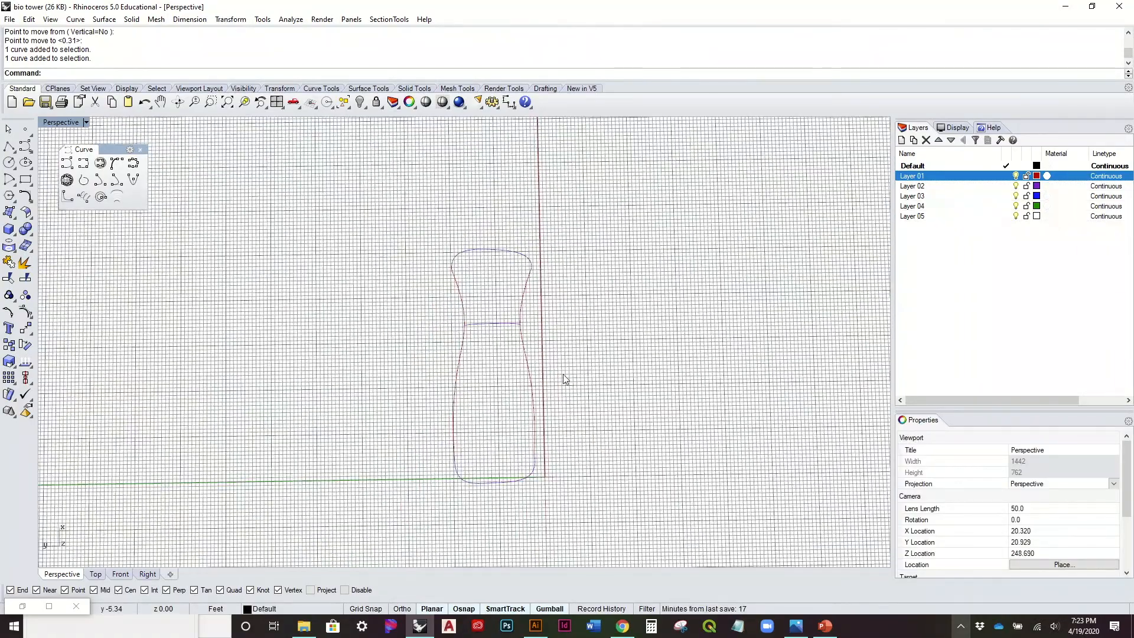
right_drag(564, 380, 504, 302)
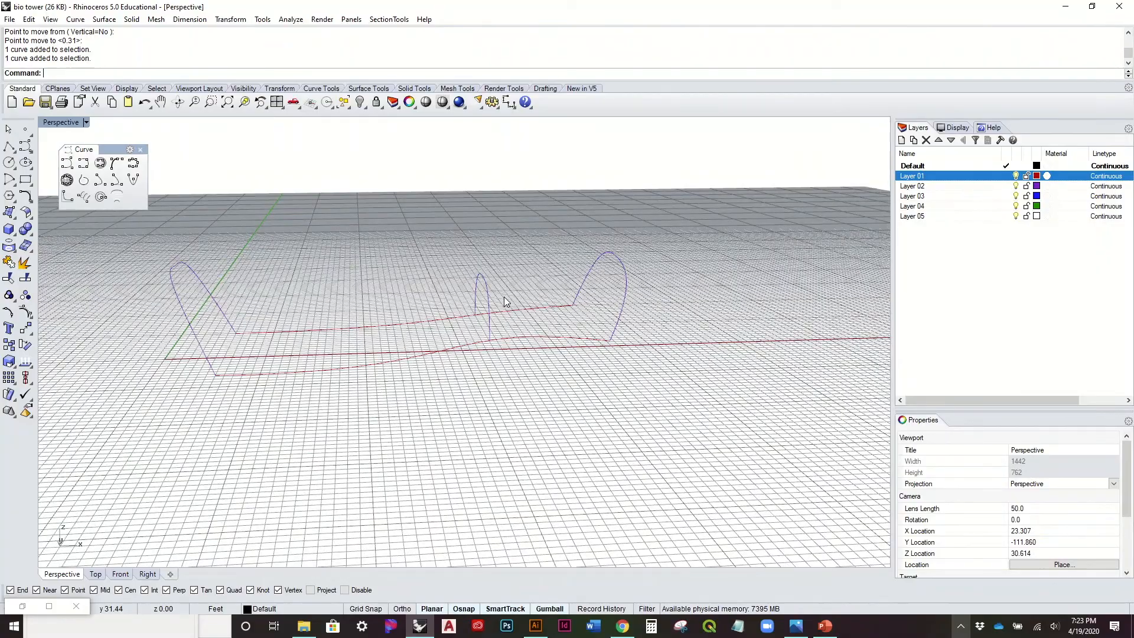
mouse_move(557, 246)
right_down()
mouse_move(567, 339)
mouse_move(557, 245)
mouse_move(555, 255)
right_up()
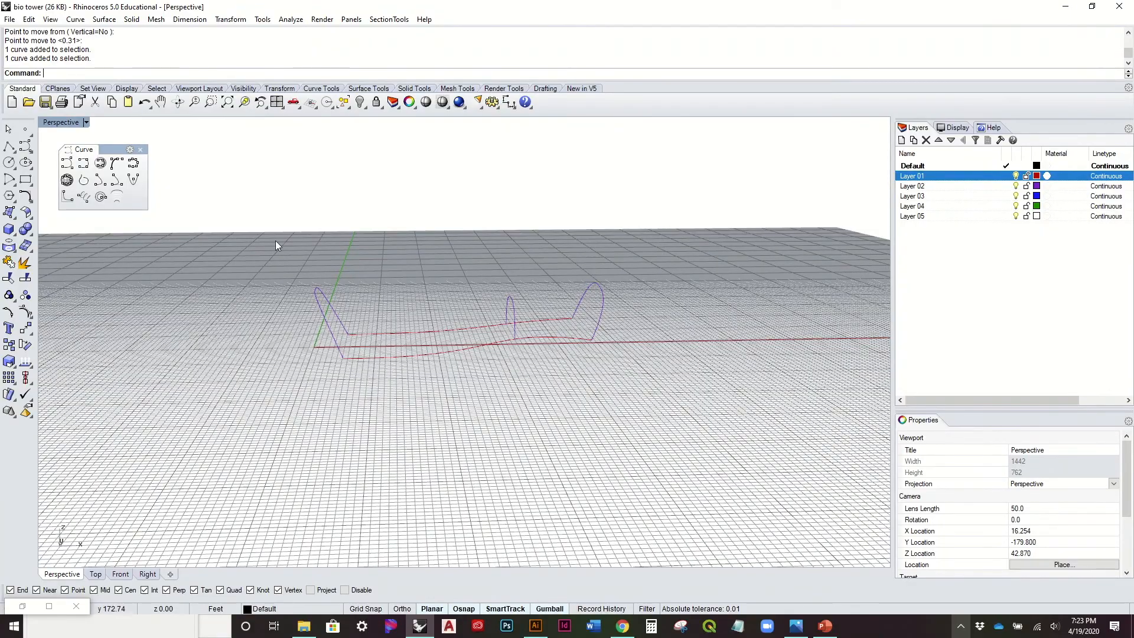
right_drag(542, 285, 557, 400)
Make Layer 01 current and draw a wavy degree 3 control point curve with five points beyond the existing outline, starting at the Y axis
click(1008, 175)
right_drag(622, 205, 608, 233)
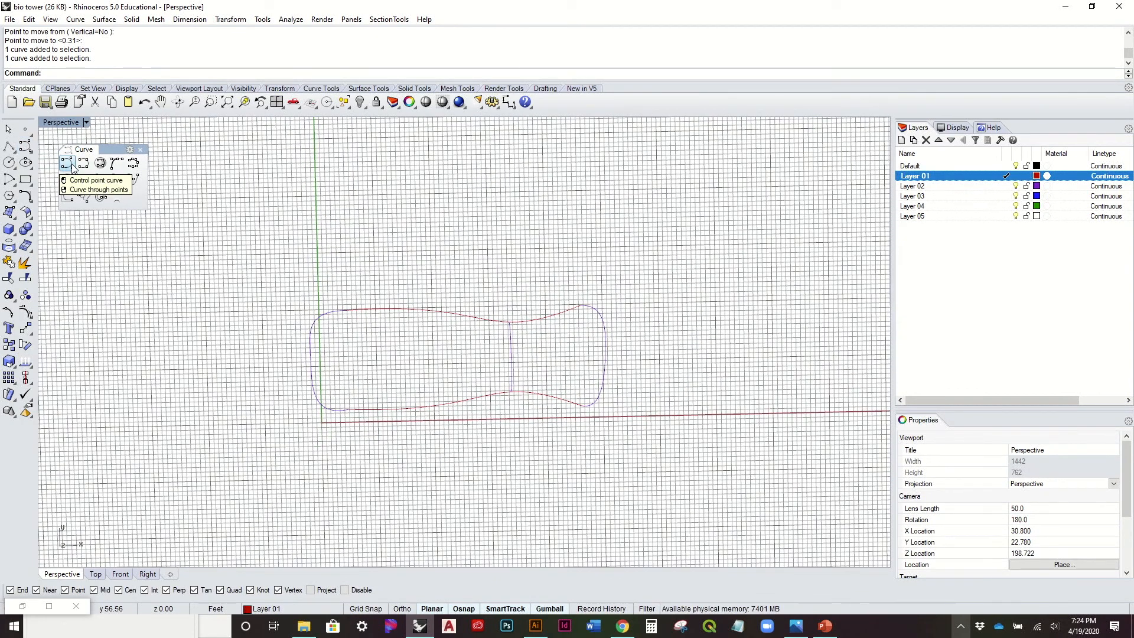
click(67, 164)
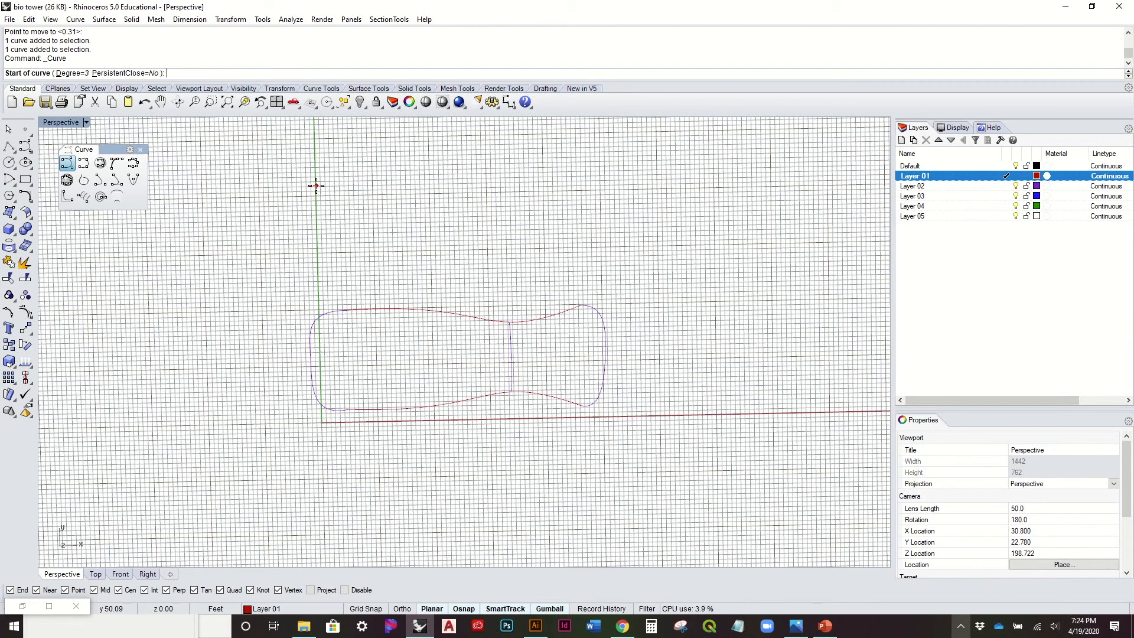
click(316, 186)
click(397, 191)
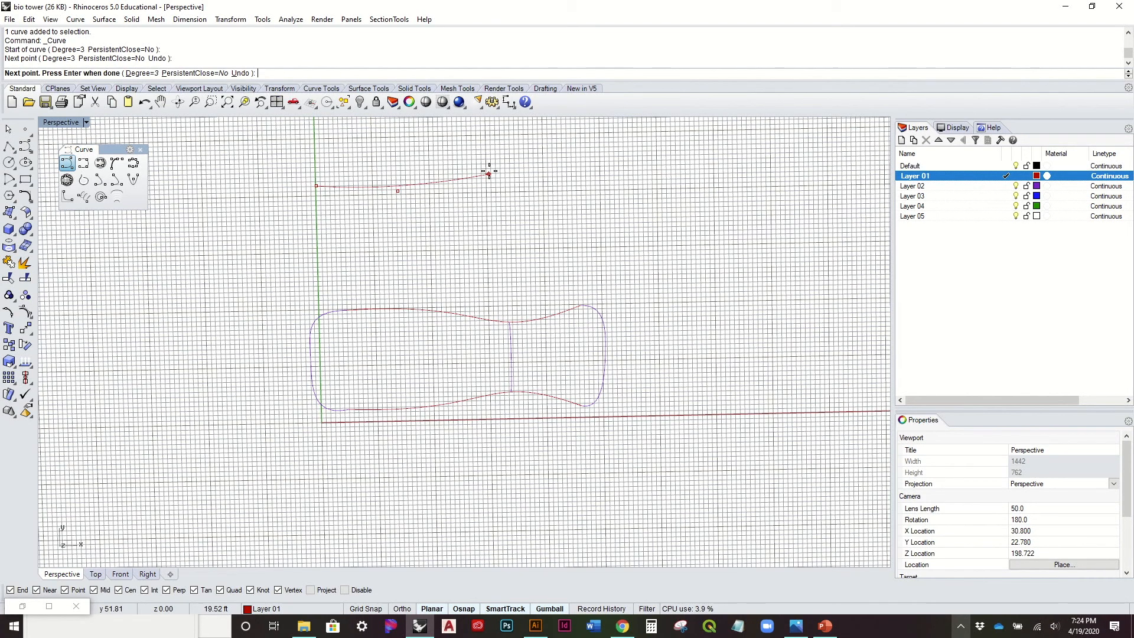
click(466, 175)
click(511, 172)
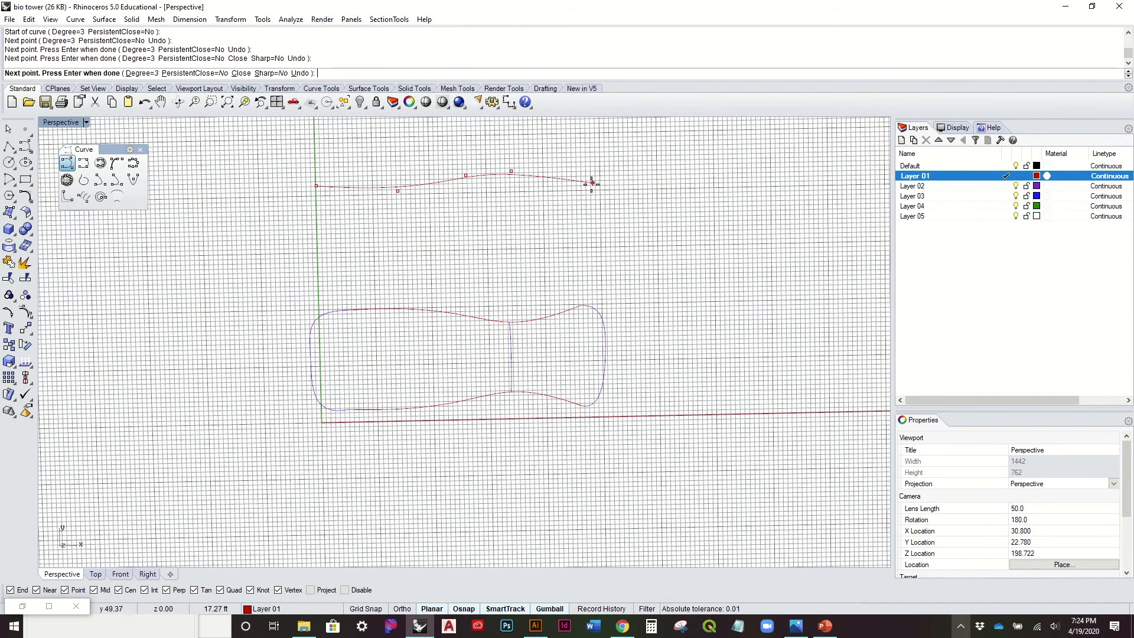
click(589, 187)
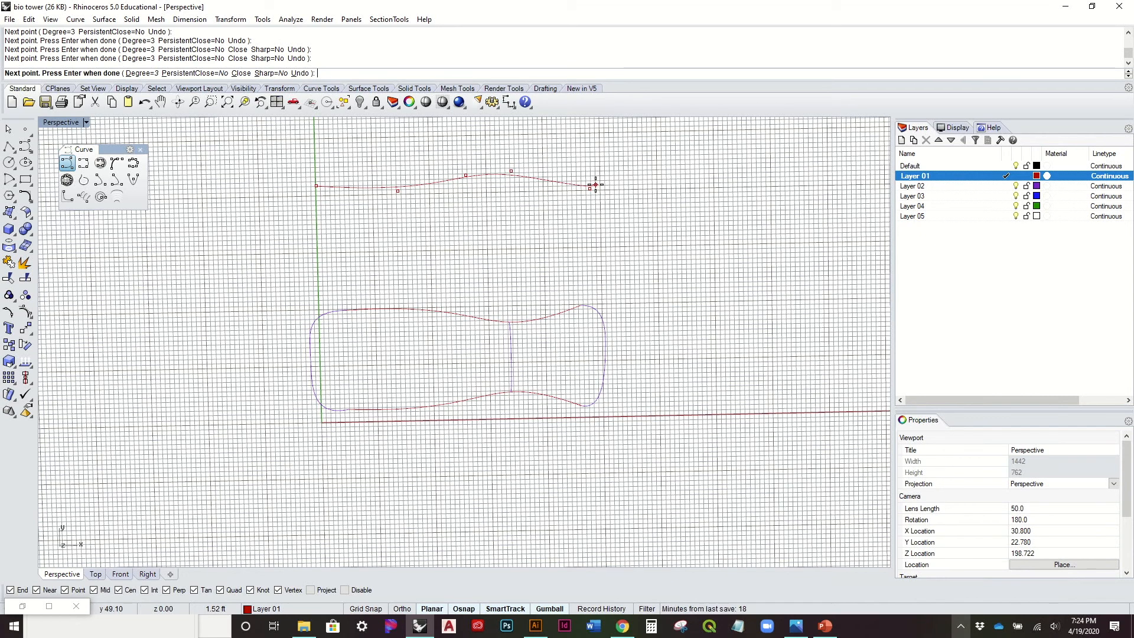
key(Return)
Show the new curve's control points and reshape it by moving the third point and the start point along +Y and the fourth along -Y
click(487, 177)
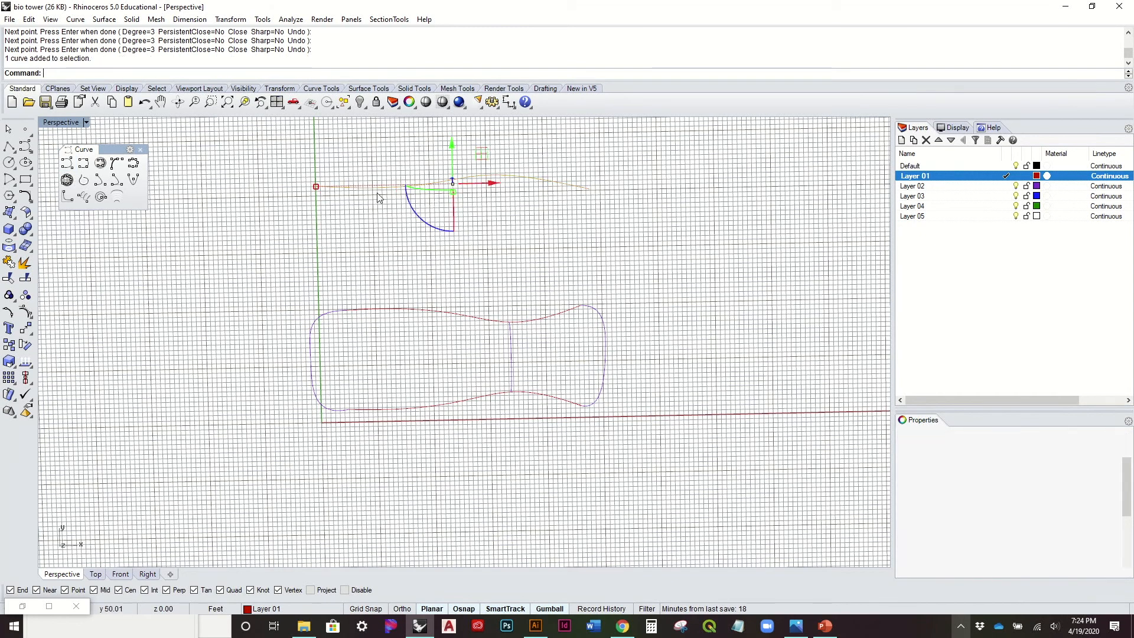
click(26, 311)
scroll(475, 171, up, 4)
click(458, 184)
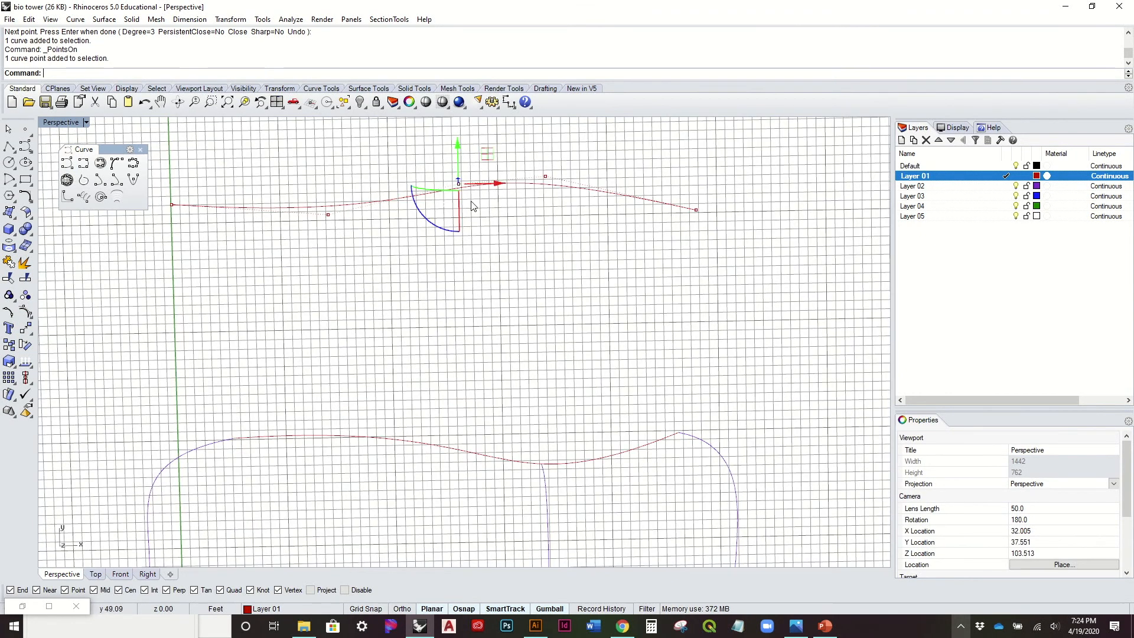
drag(456, 157, 537, 172)
click(545, 176)
scroll(649, 169, down, 3)
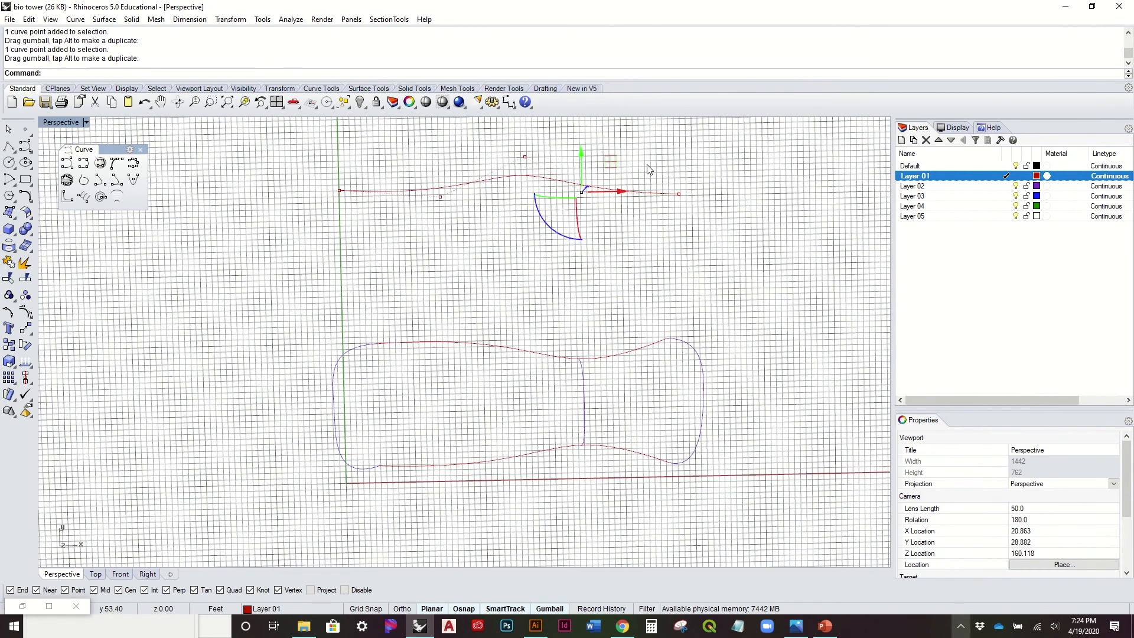
click(339, 190)
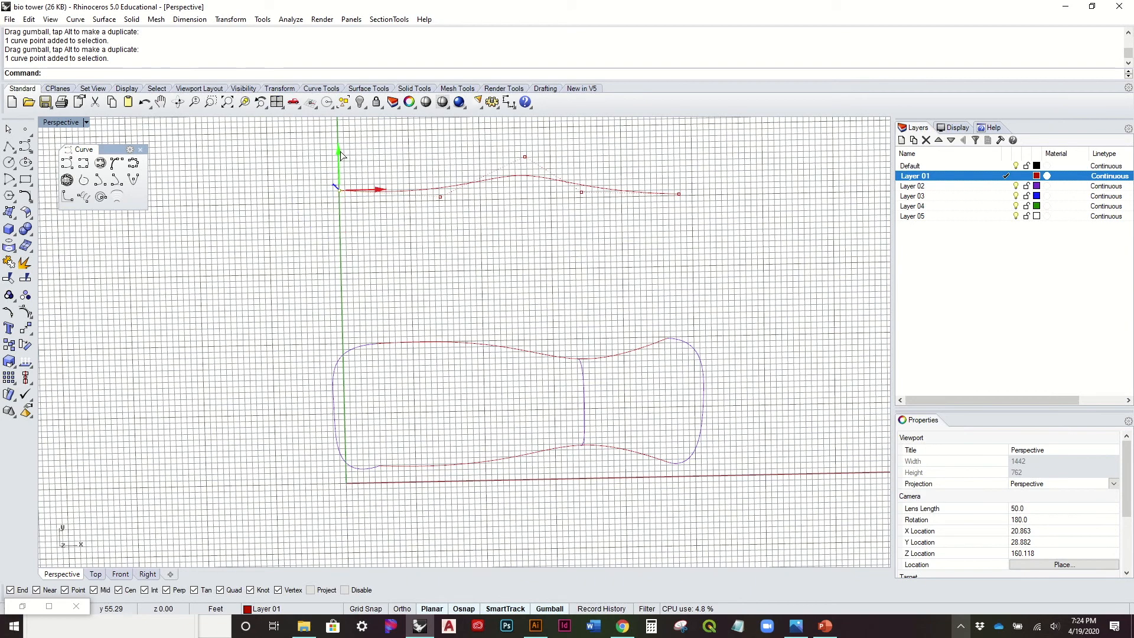
drag(341, 164, 341, 131)
key(Escape)
key(Escape)
Mirror a copy of the new curve across a horizontal line running from its end point toward the Y axis
right_drag(535, 245, 535, 235)
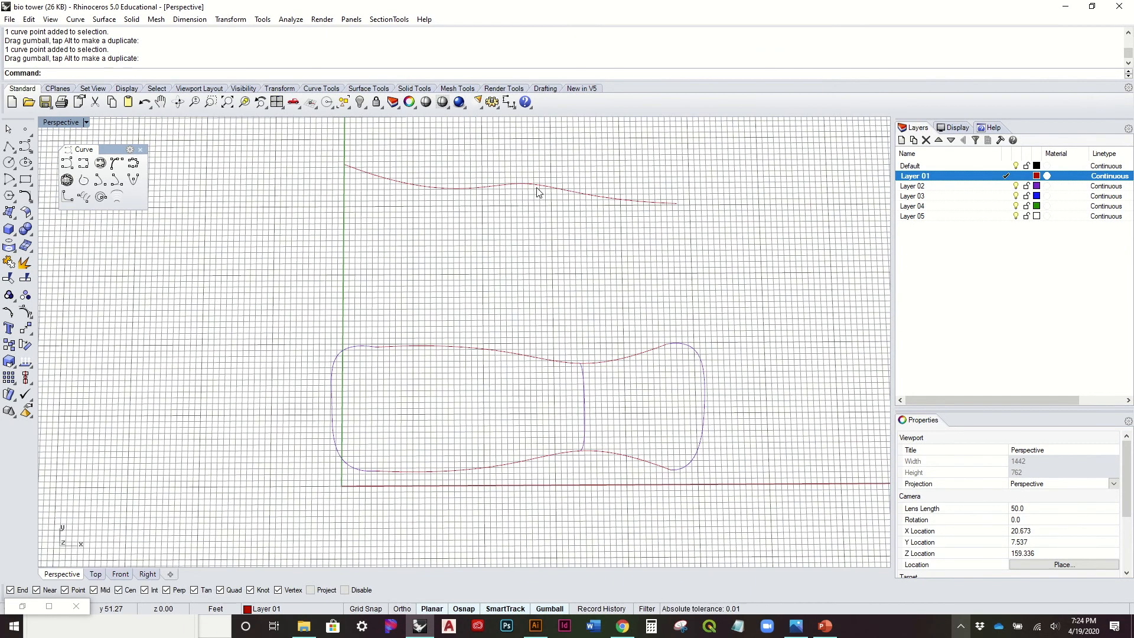
click(537, 187)
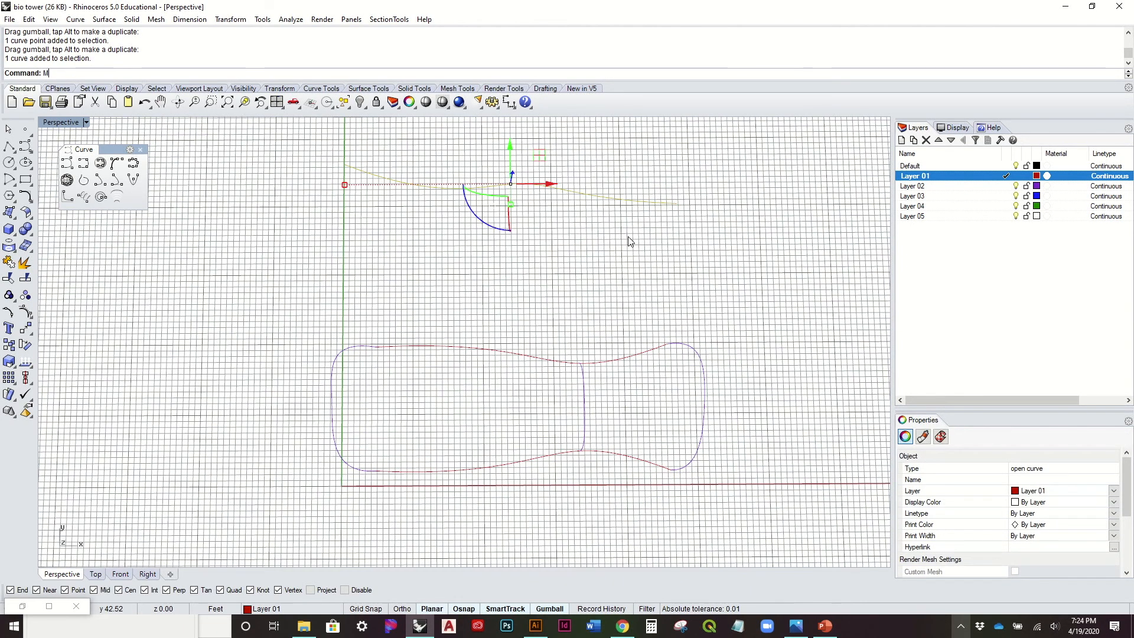
text(Mirror)
key(Return)
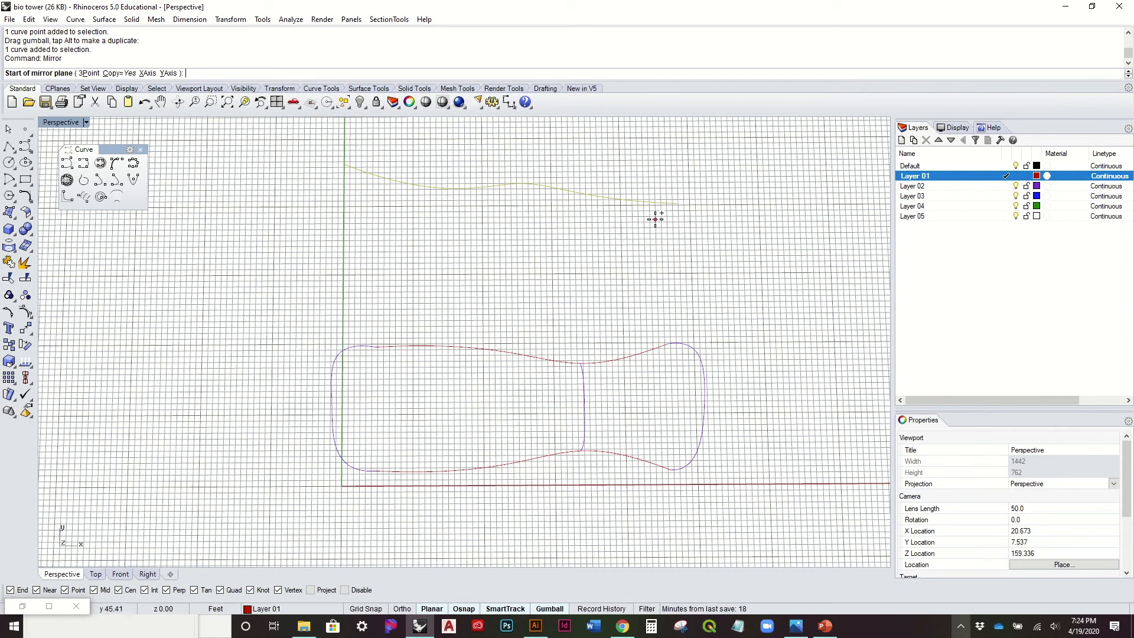
click(679, 213)
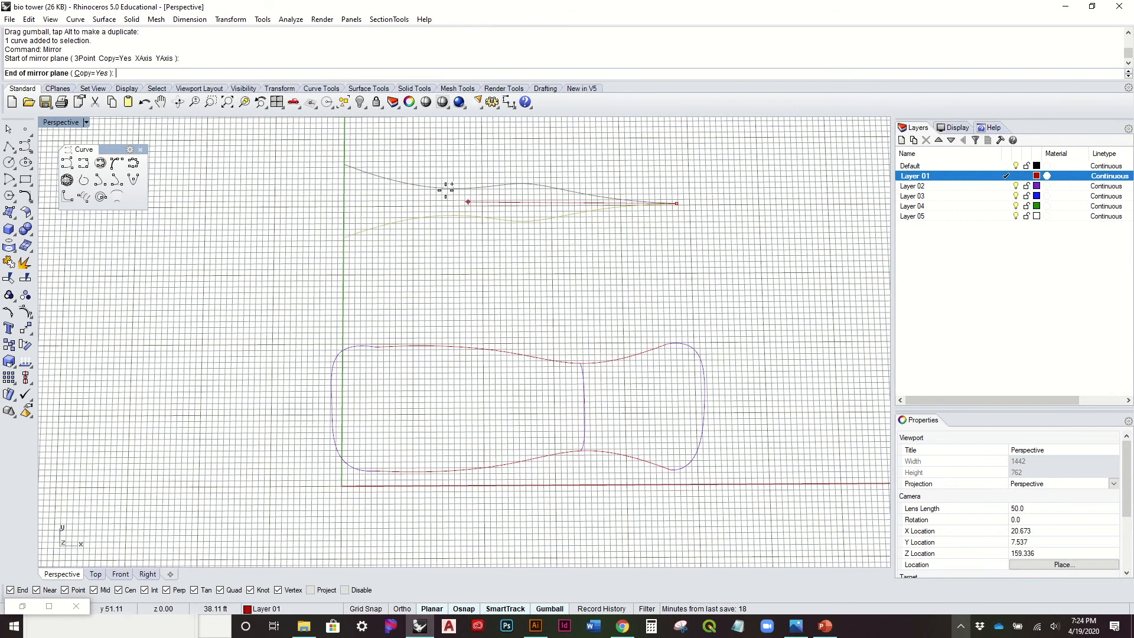
click(441, 204)
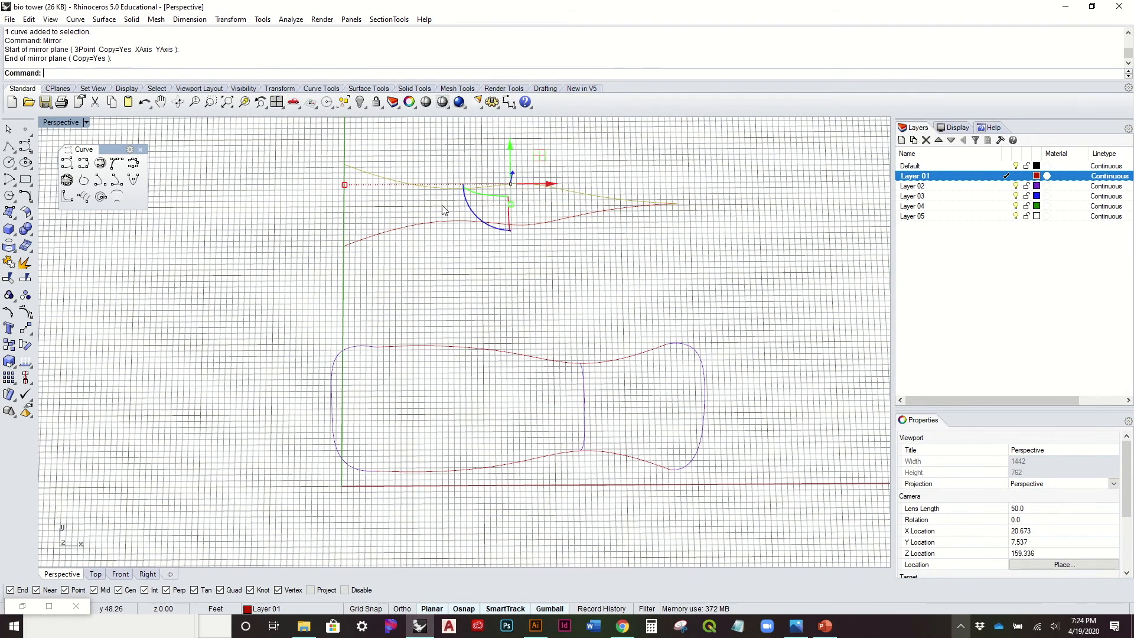
Move the lower of the two mirrored wavy curves along -Y to open a gap between them
click(506, 224)
drag(513, 252, 511, 275)
click(590, 274)
right_drag(593, 274, 452, 239)
scroll(447, 251, up, 5)
scroll(514, 331, down, 4)
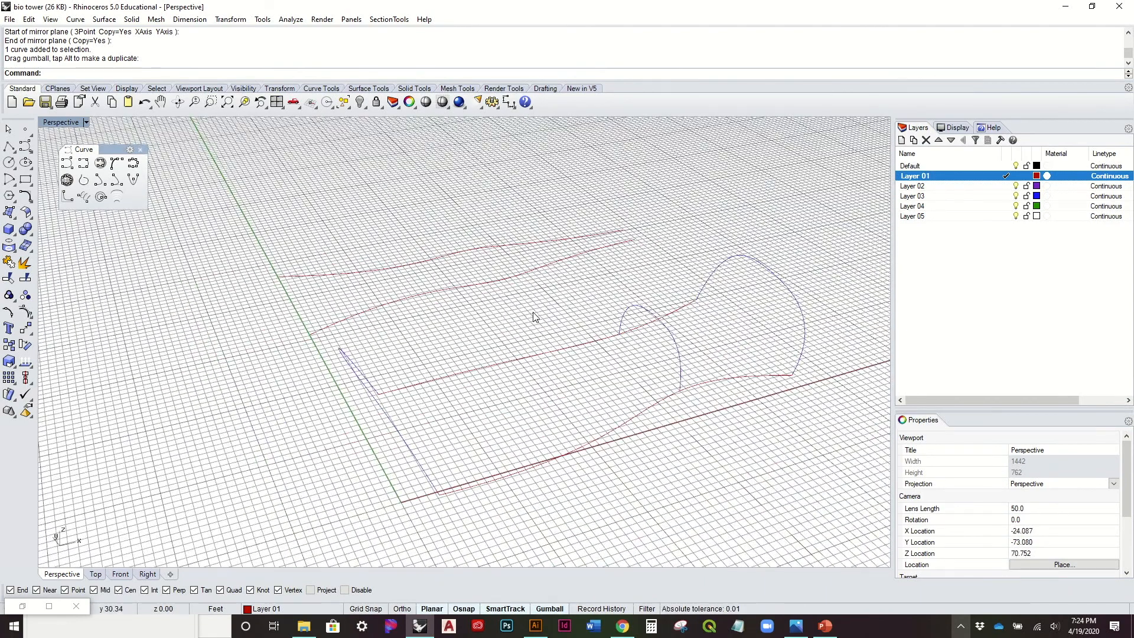
Check the direction of the two new wavy curves with the Dir command
drag(533, 317, 450, 214)
text(Dir)
key(Return)
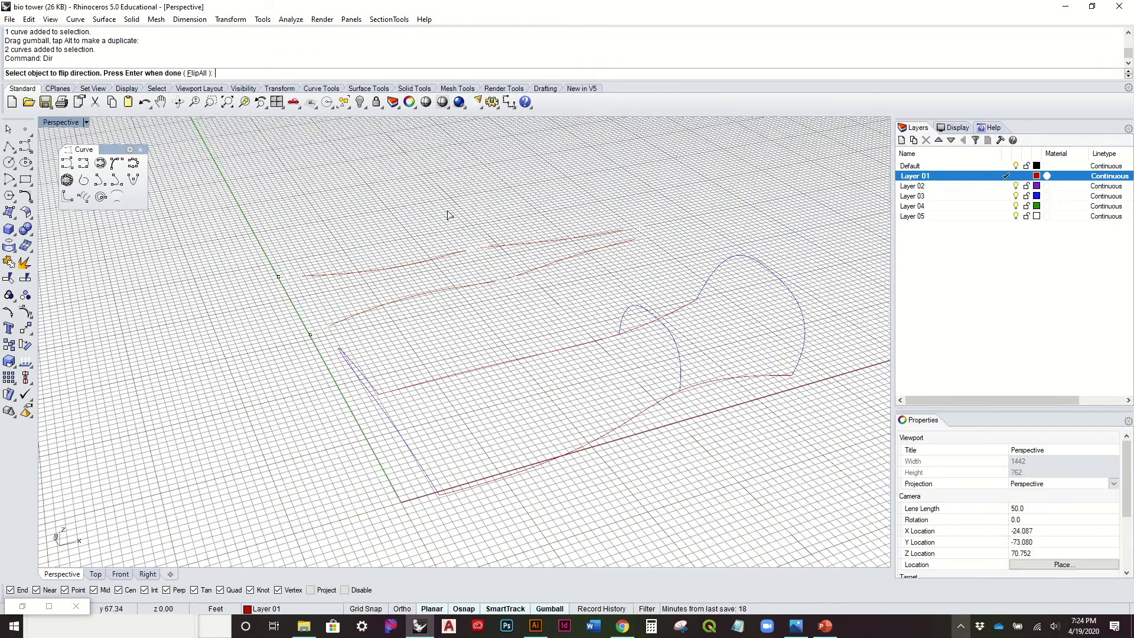
scroll(527, 248, up, 3)
key(Return)
Highlight the three arched section curves one at a time, from the Y-axis end through the waist to the far end
scroll(530, 243, down, 5)
right_drag(532, 242, 503, 305)
right_drag(495, 242, 469, 351)
click(471, 349)
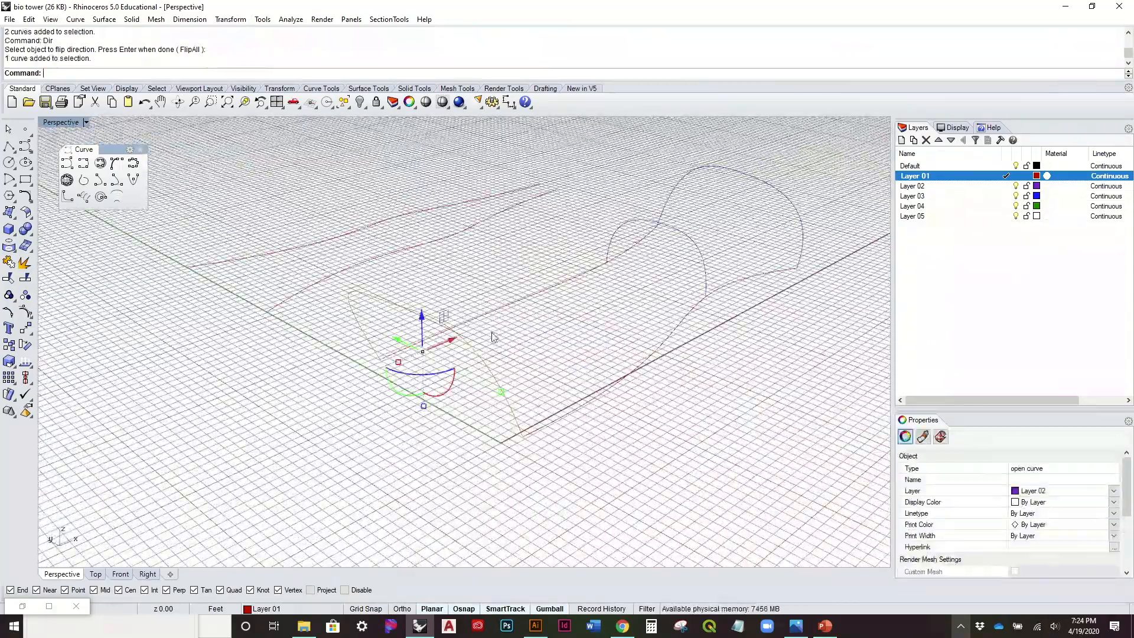
click(682, 232)
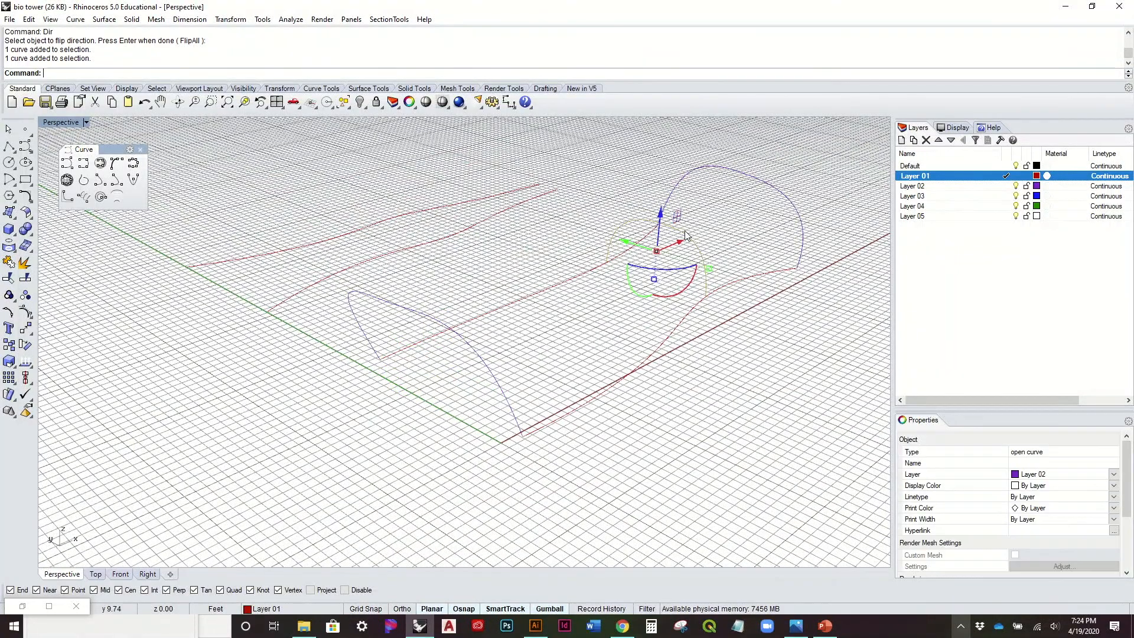
click(774, 185)
Delete the two practice wavy curves drawn beyond the original outline
drag(478, 273, 405, 186)
key(Delete)
right_drag(412, 192, 496, 292)
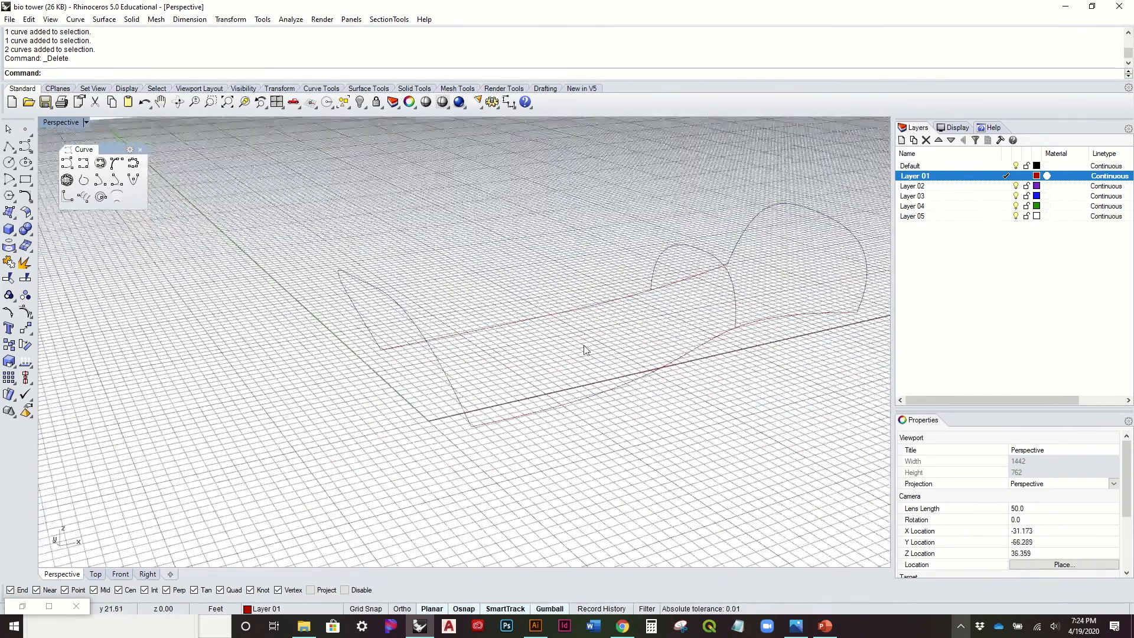
Highlight the two original red rail curves together and view them with the arched sections
click(614, 391)
shift+click(561, 312)
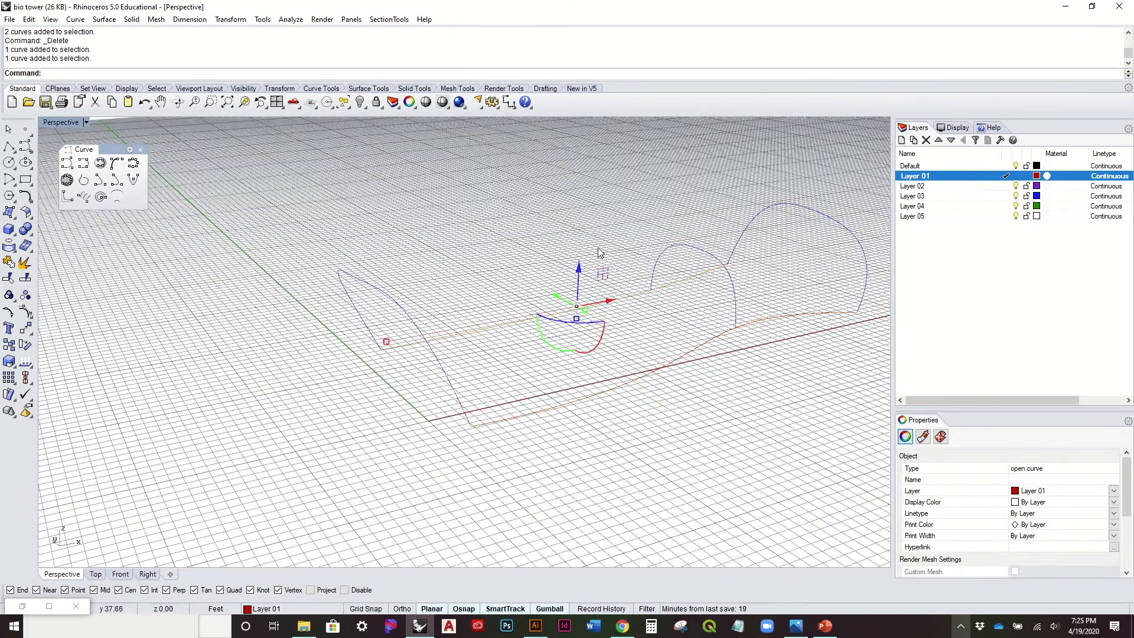
shift+right_drag(614, 211, 546, 208)
click(543, 199)
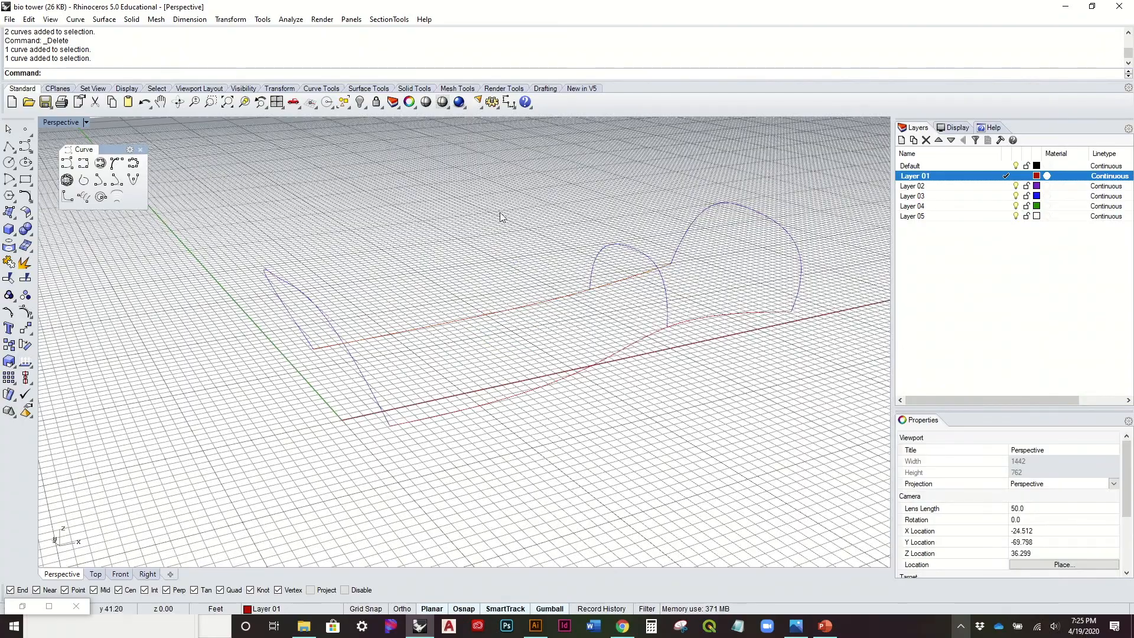
right_drag(472, 193, 477, 223)
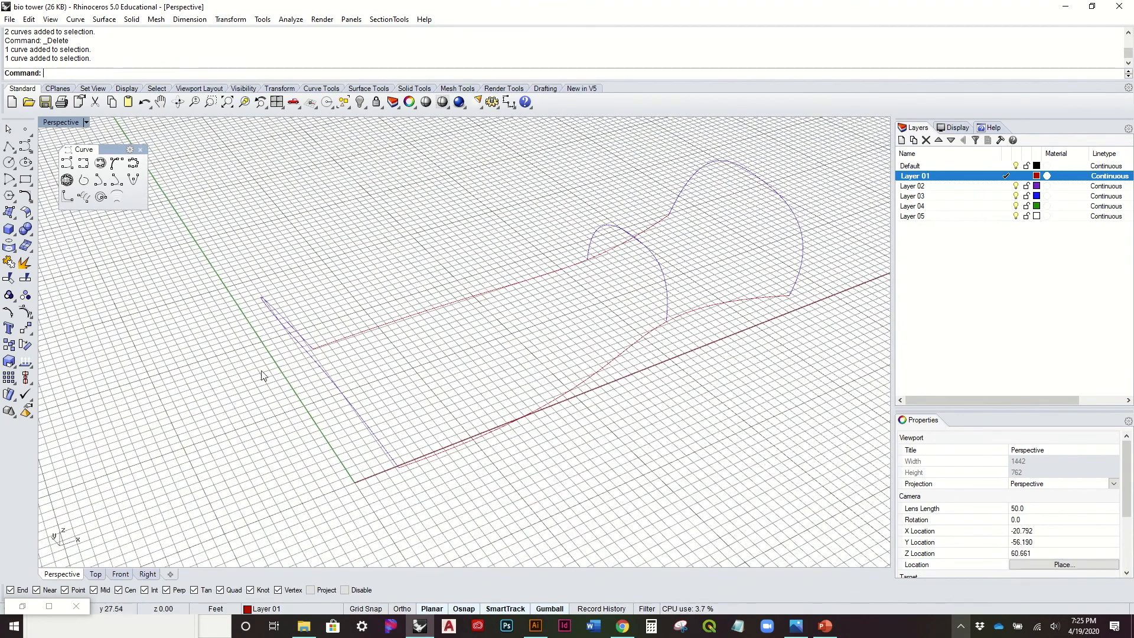
Switch to Grasshopper, place a Curve parameter on the canvas and set it to the single rail curve farther from the X axis
click(24, 605)
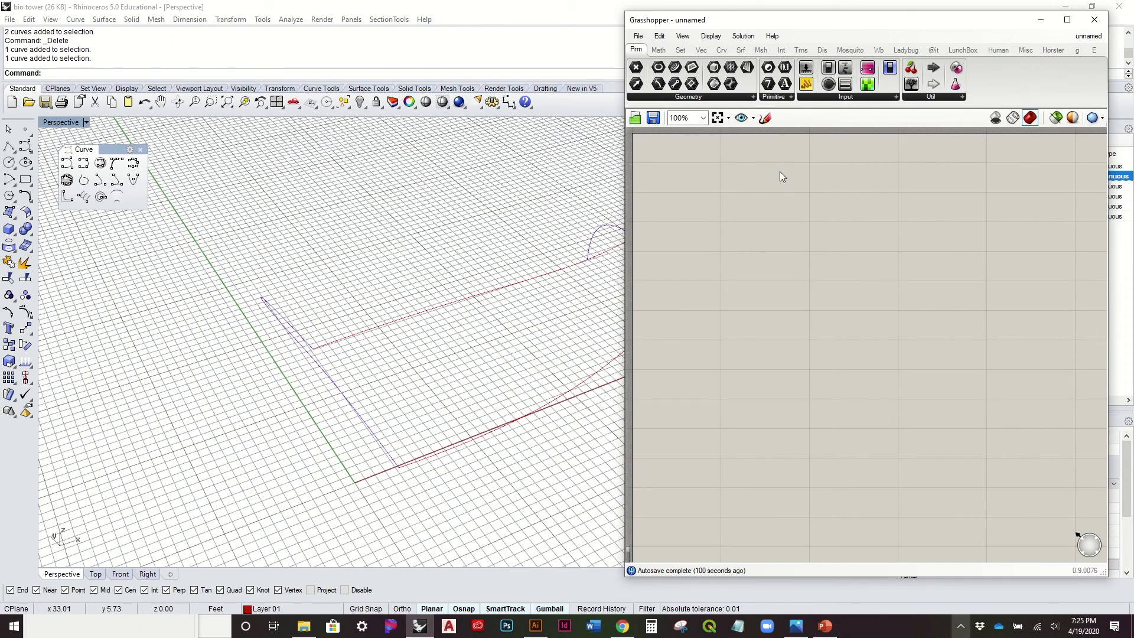
right_drag(339, 314, 387, 282)
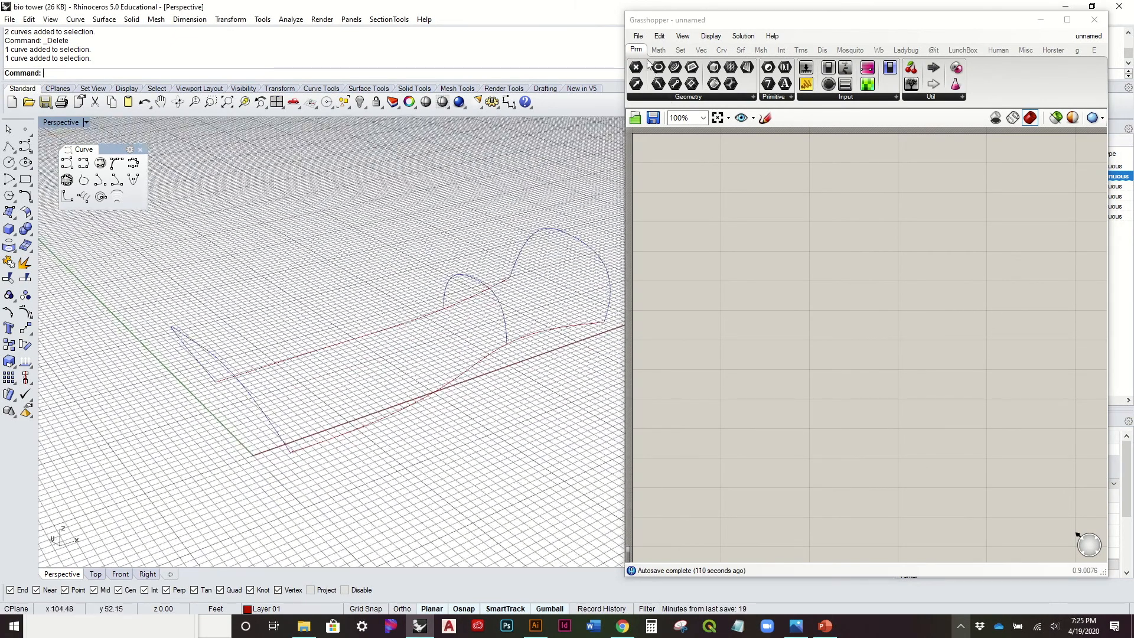
drag(674, 67, 692, 167)
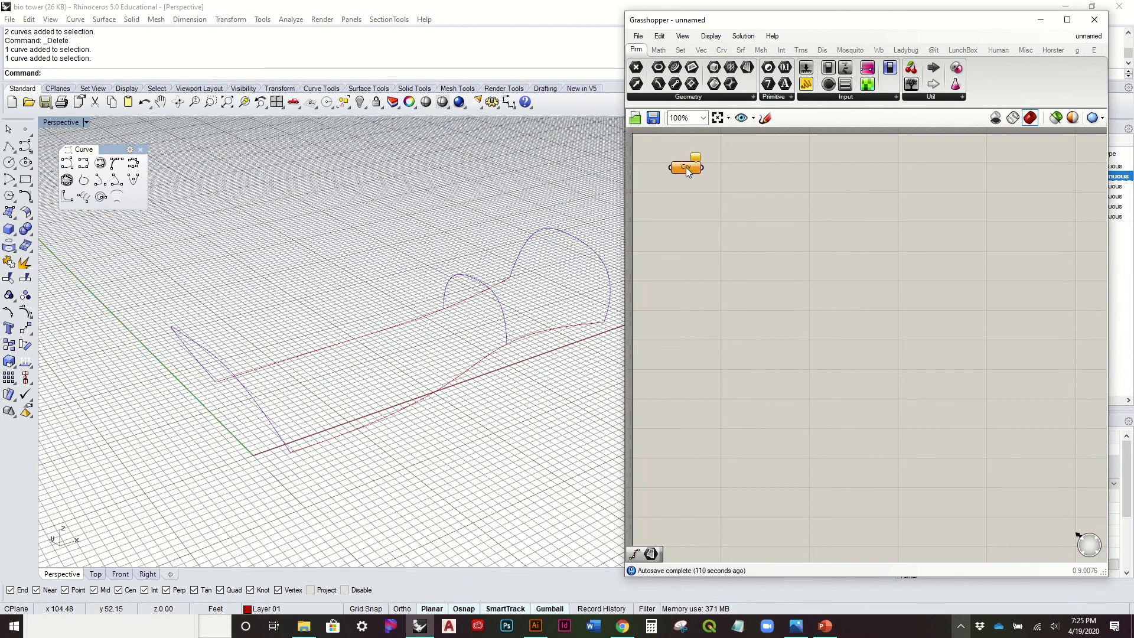
click(366, 332)
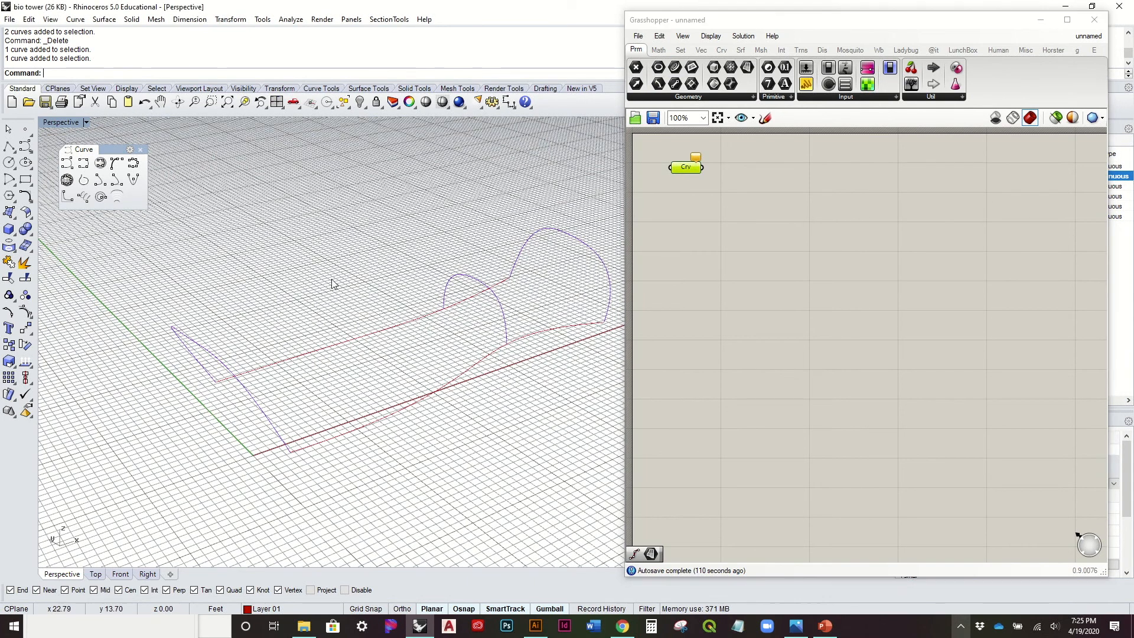
click(687, 170)
right_click(687, 171)
click(732, 356)
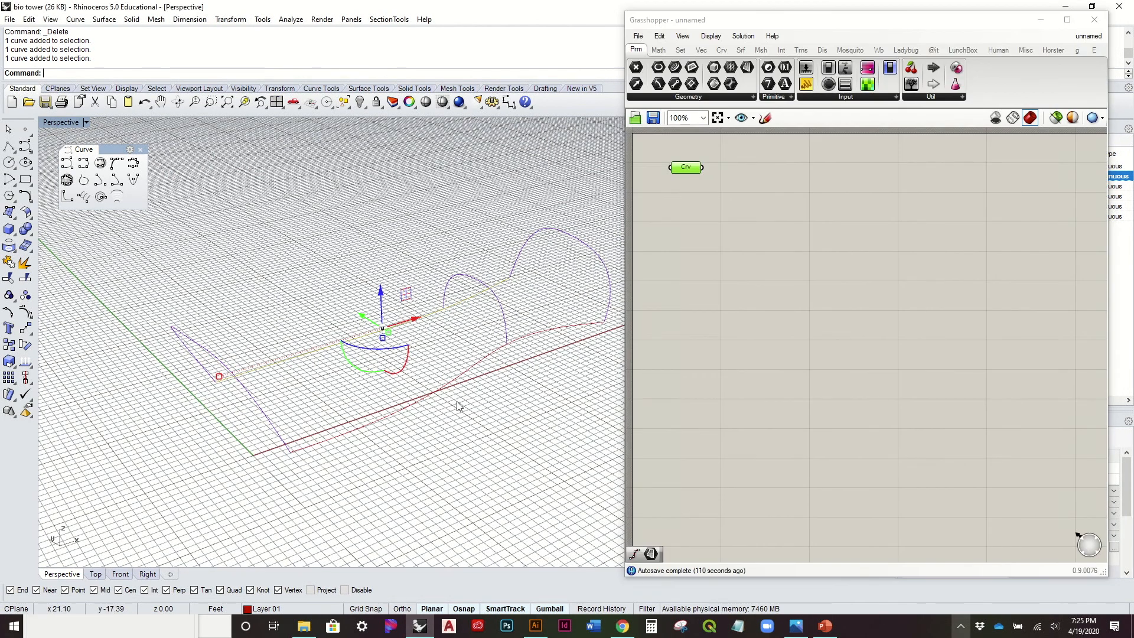
Duplicate the Curve parameter, place the copy below the first and set it to the rail curve nearest the X axis
click(690, 170)
key(ctrl+c)
key(ctrl+v)
drag(690, 170, 685, 229)
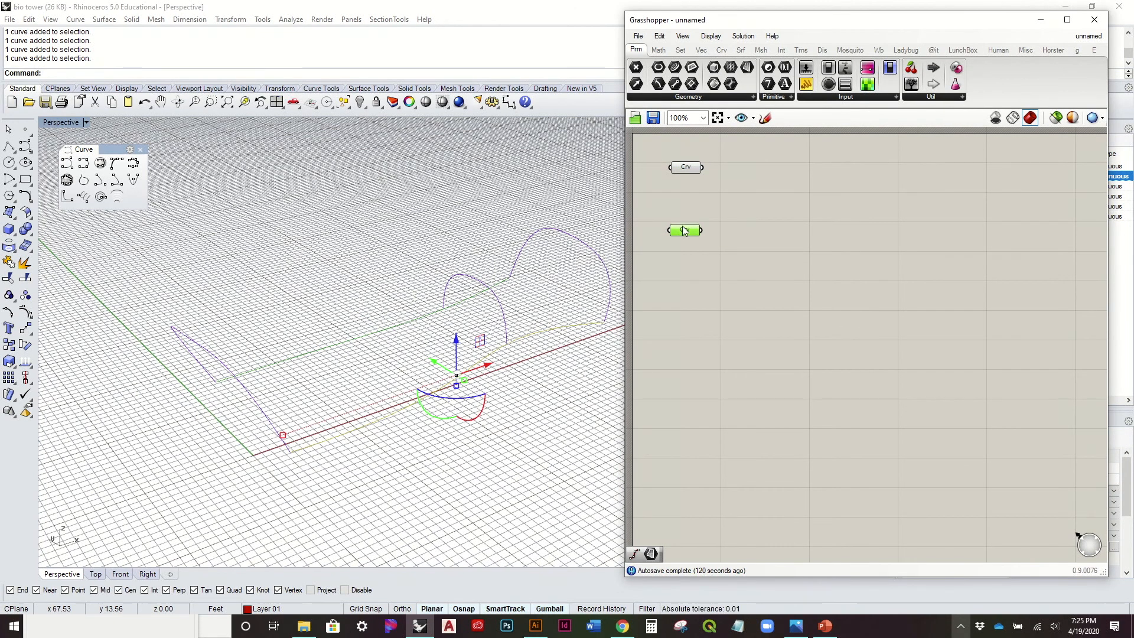
right_click(685, 229)
click(719, 396)
click(216, 362)
shift+click(473, 280)
shift+click(571, 236)
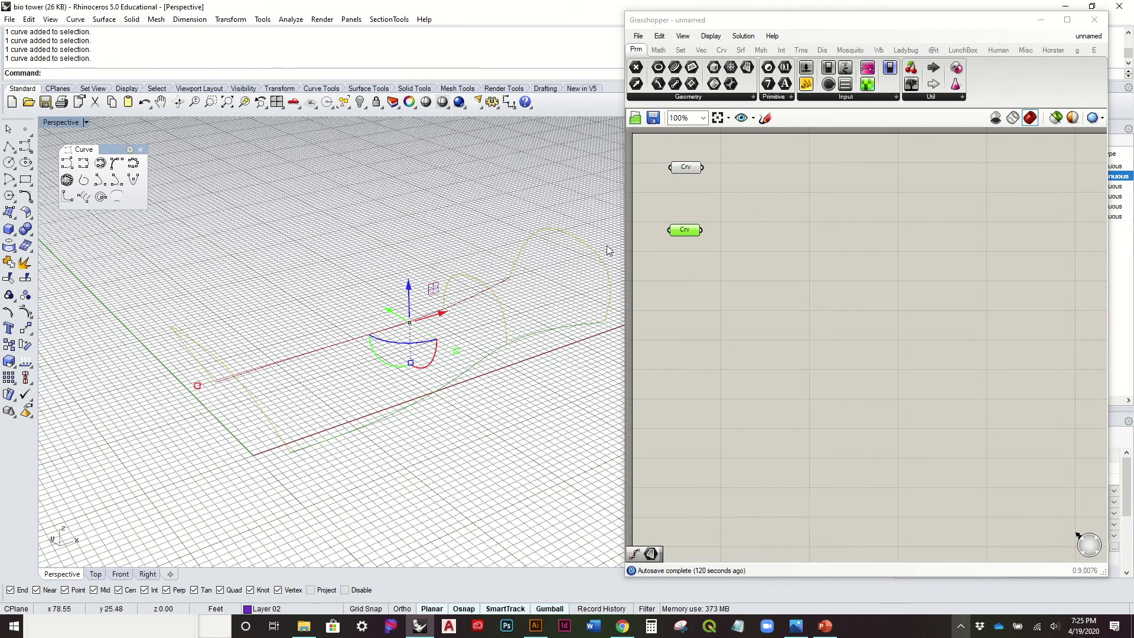
click(574, 203)
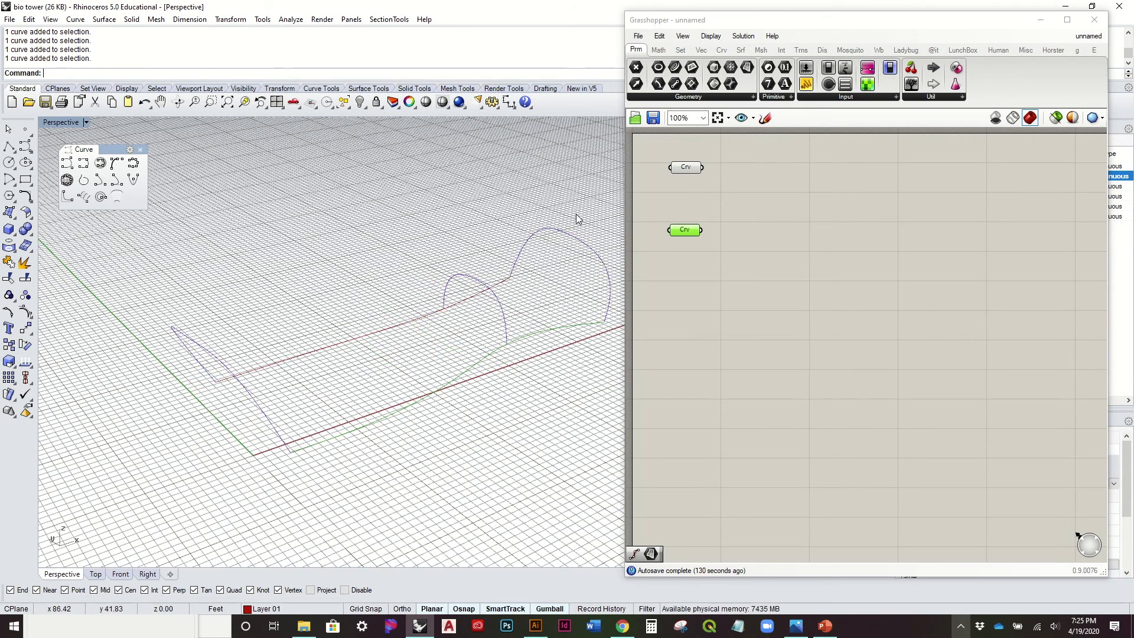
click(576, 238)
click(495, 177)
Select the three section curves in order from the Y-axis end and assign them as multiple curves to a third Curve parameter
click(240, 370)
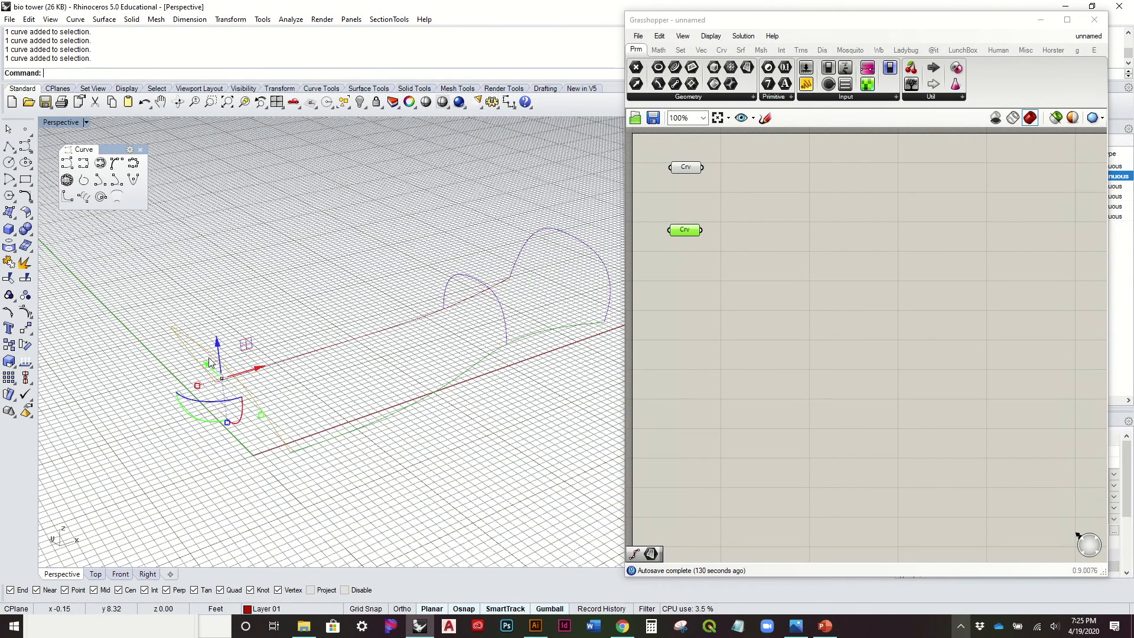
shift+click(496, 273)
shift+click(567, 239)
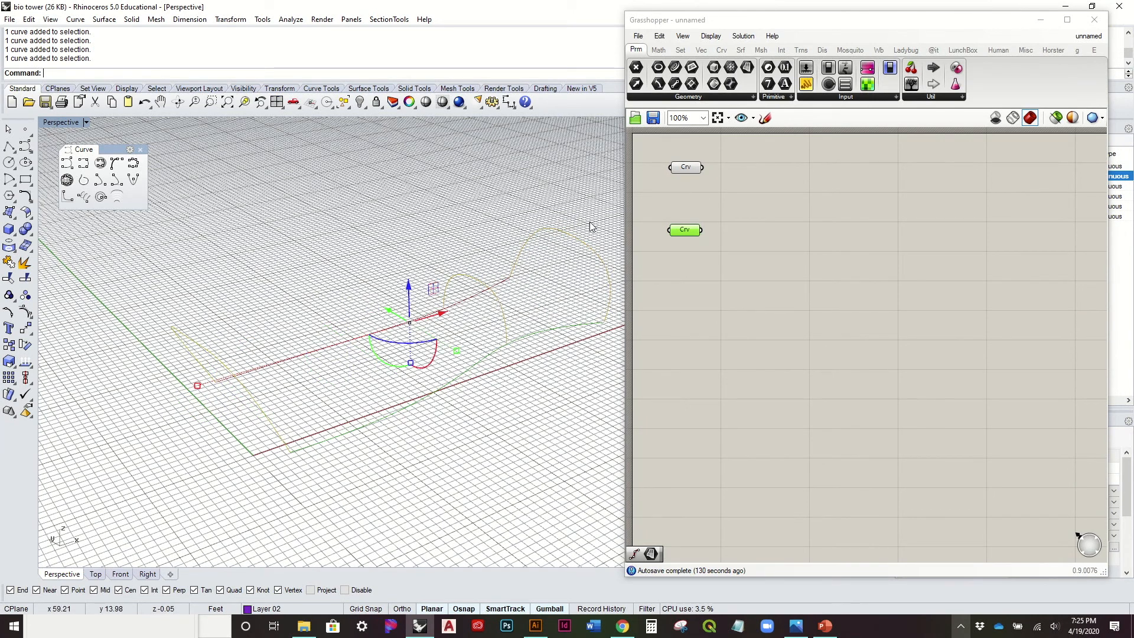
drag(674, 67, 699, 297)
right_click(700, 297)
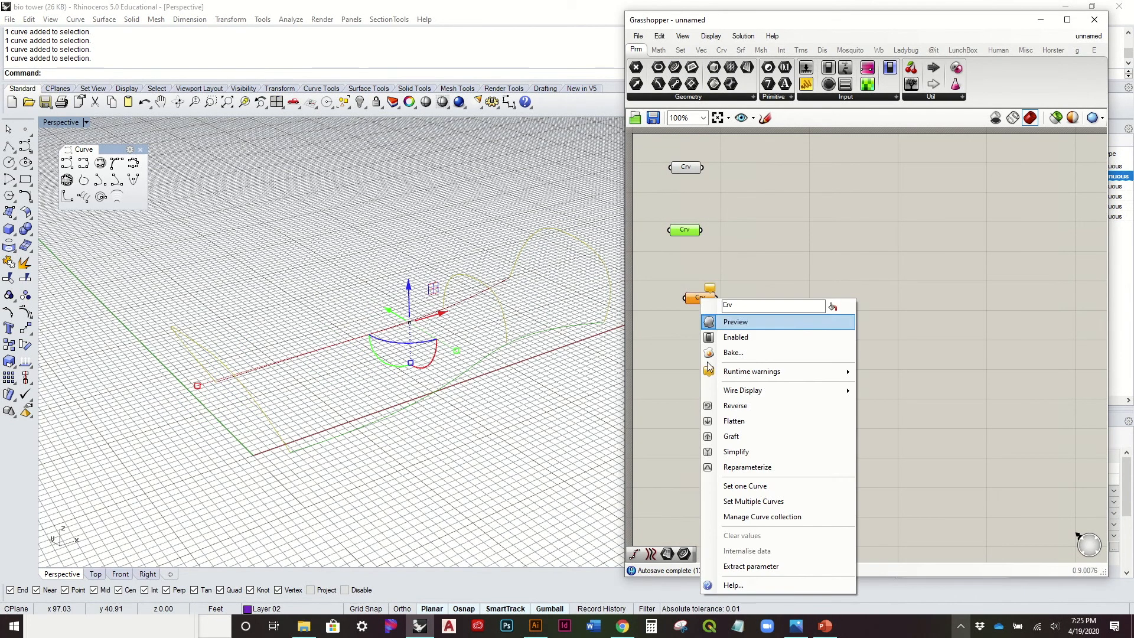
click(749, 499)
click(742, 388)
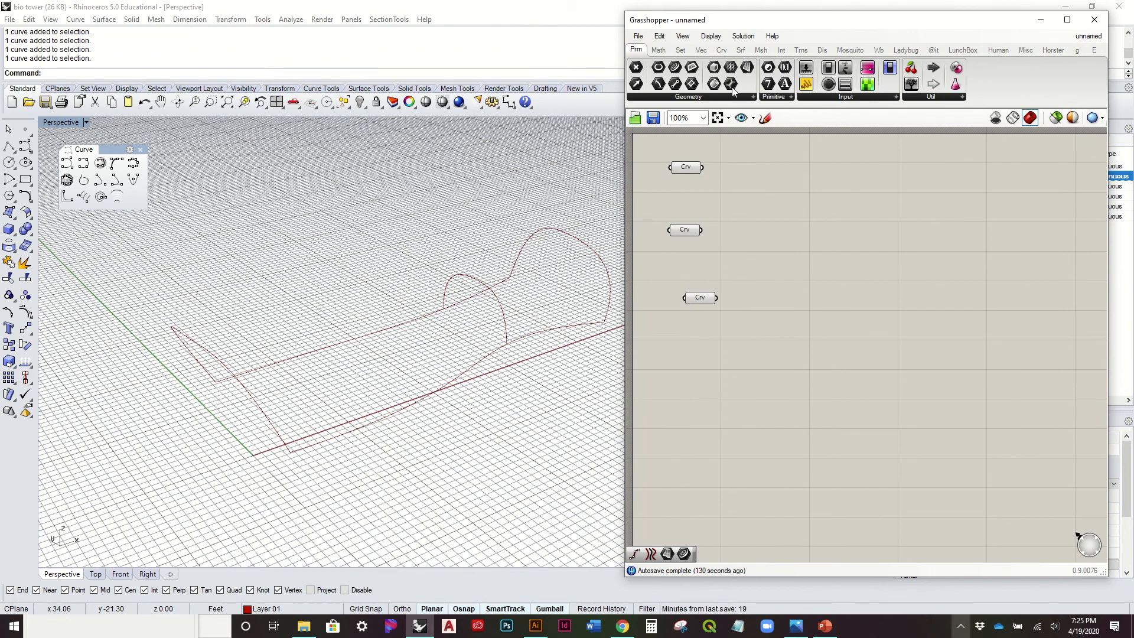
Add a Sweep2 component to the canvas beside the first Curve parameter
click(742, 50)
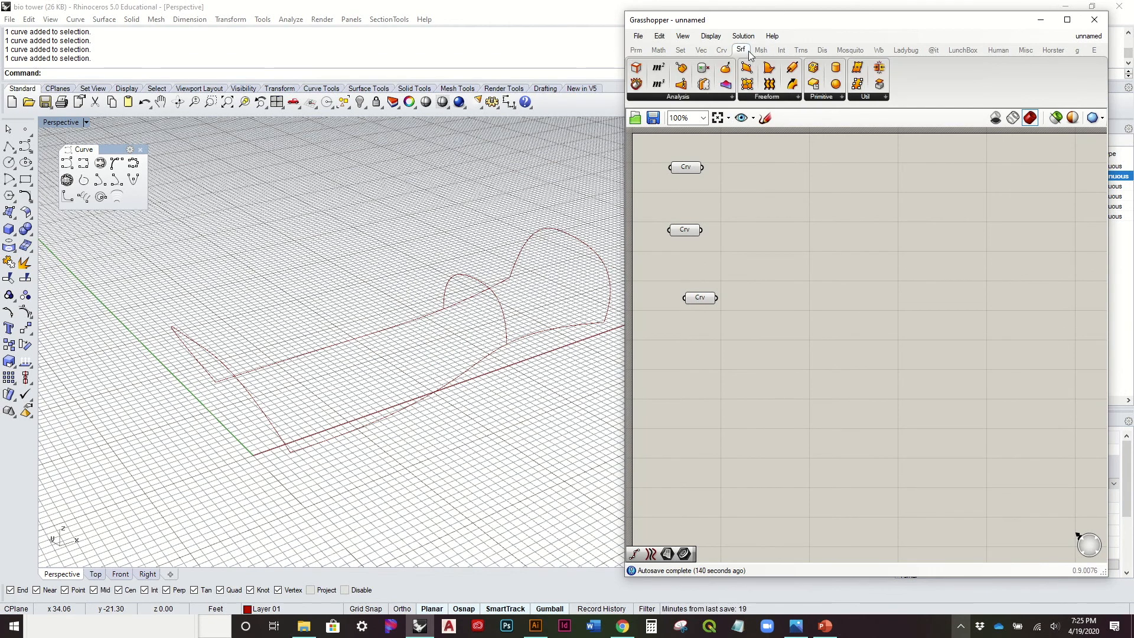
click(797, 97)
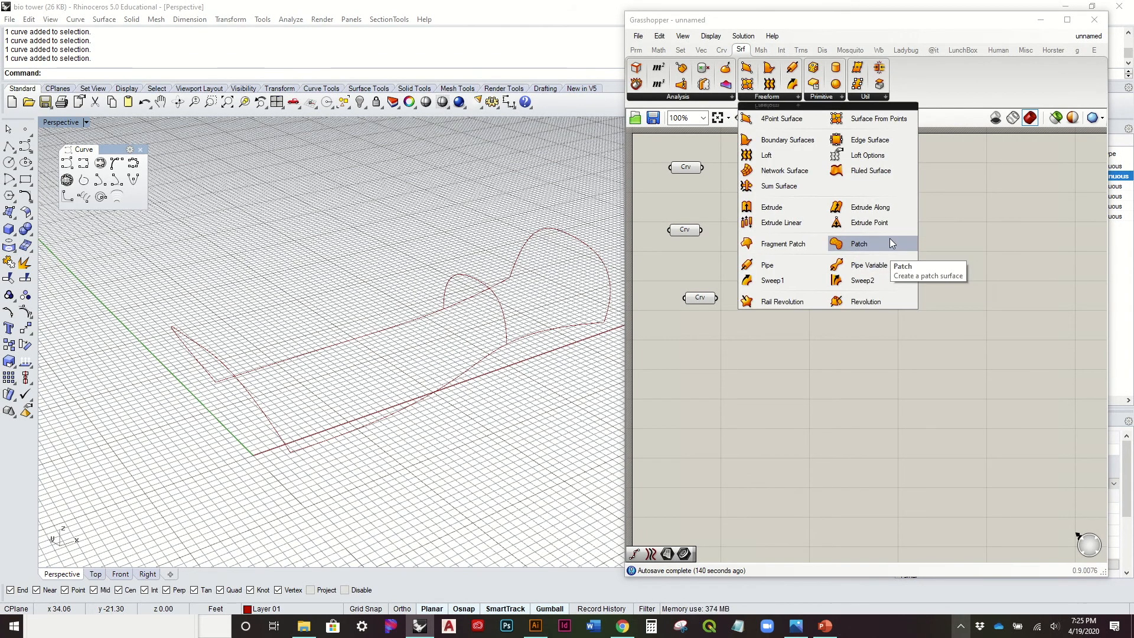
click(878, 280)
click(775, 180)
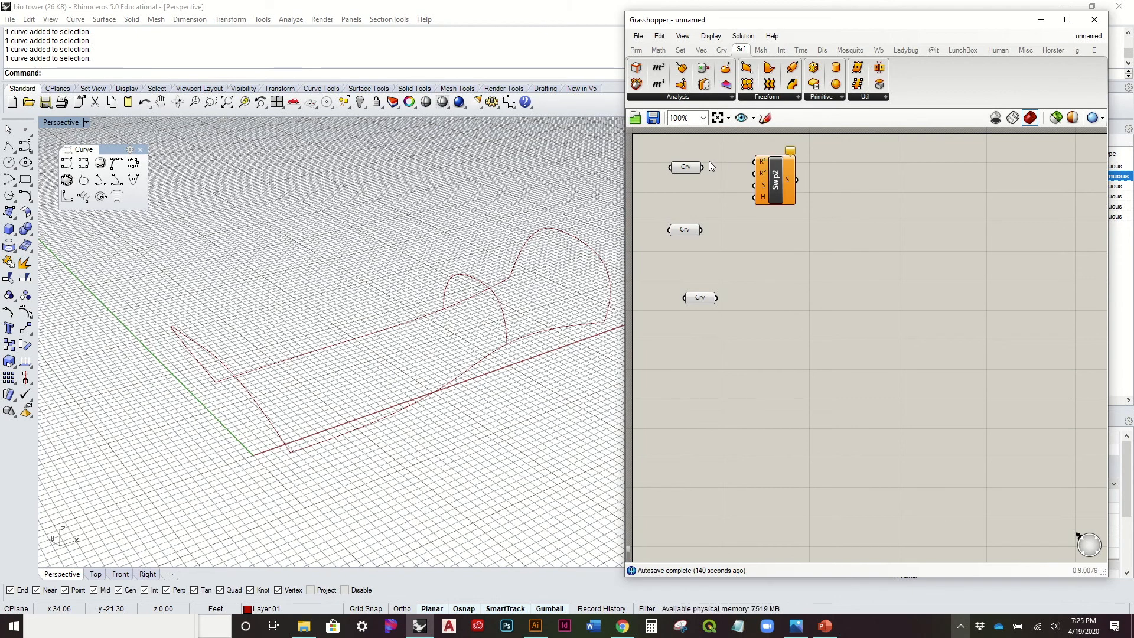
Wire the two rail parameters into the Sweep2 rail inputs and the section curves parameter into its S input
drag(704, 167, 755, 173)
drag(684, 230, 684, 185)
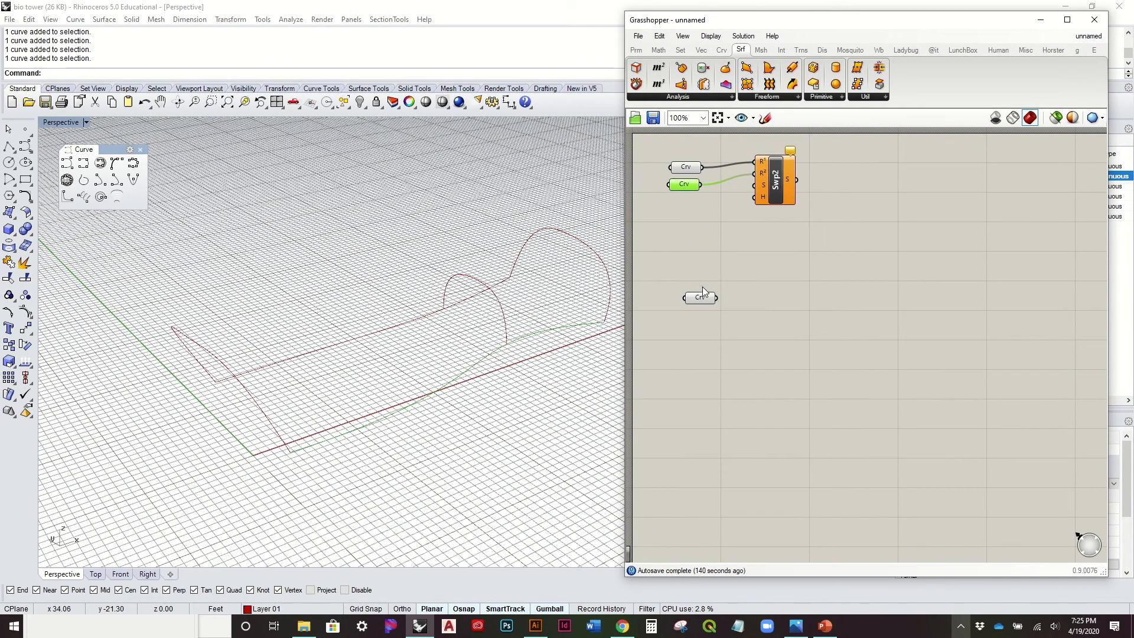
drag(705, 303, 755, 185)
right_drag(390, 254, 497, 235)
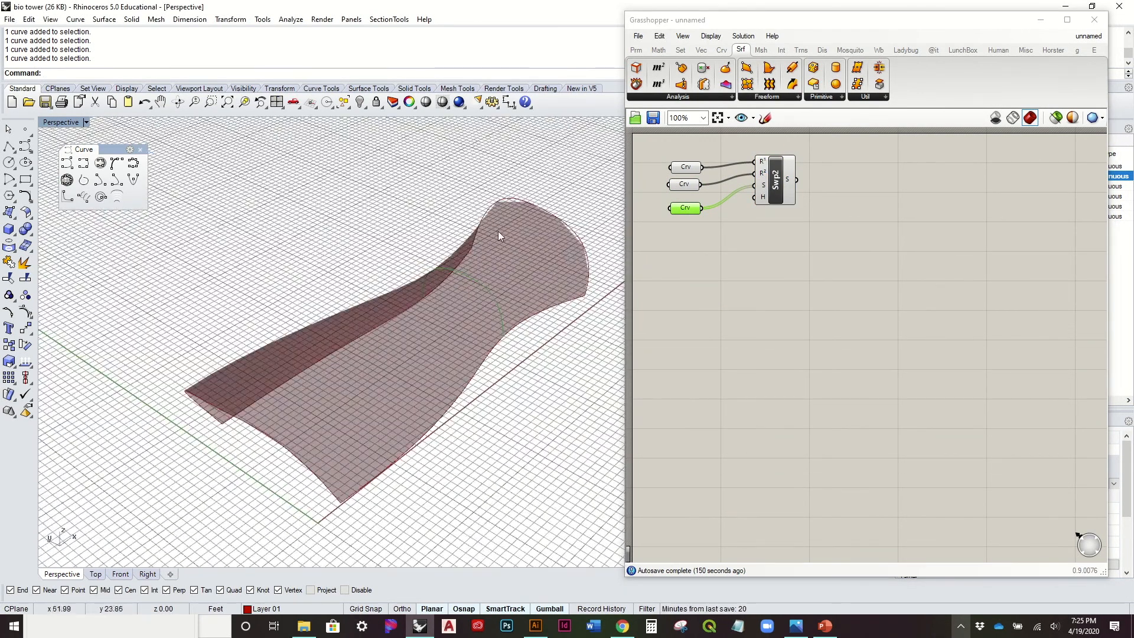
Examine the swept surface and its three section curves from several angles
click(563, 222)
shift+click(487, 286)
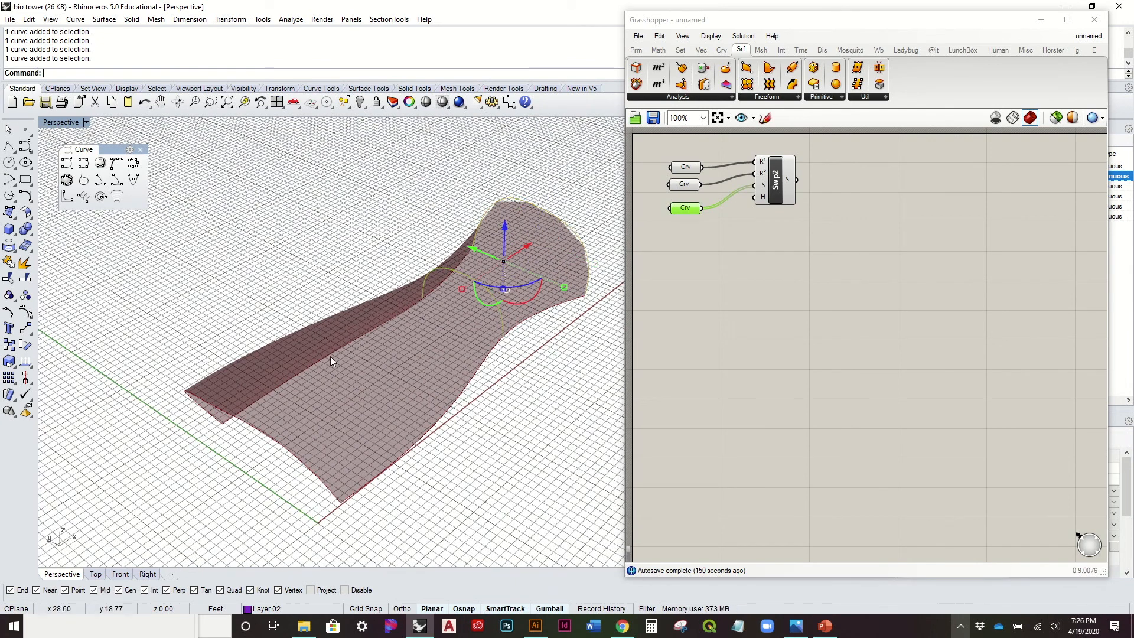
shift+click(249, 438)
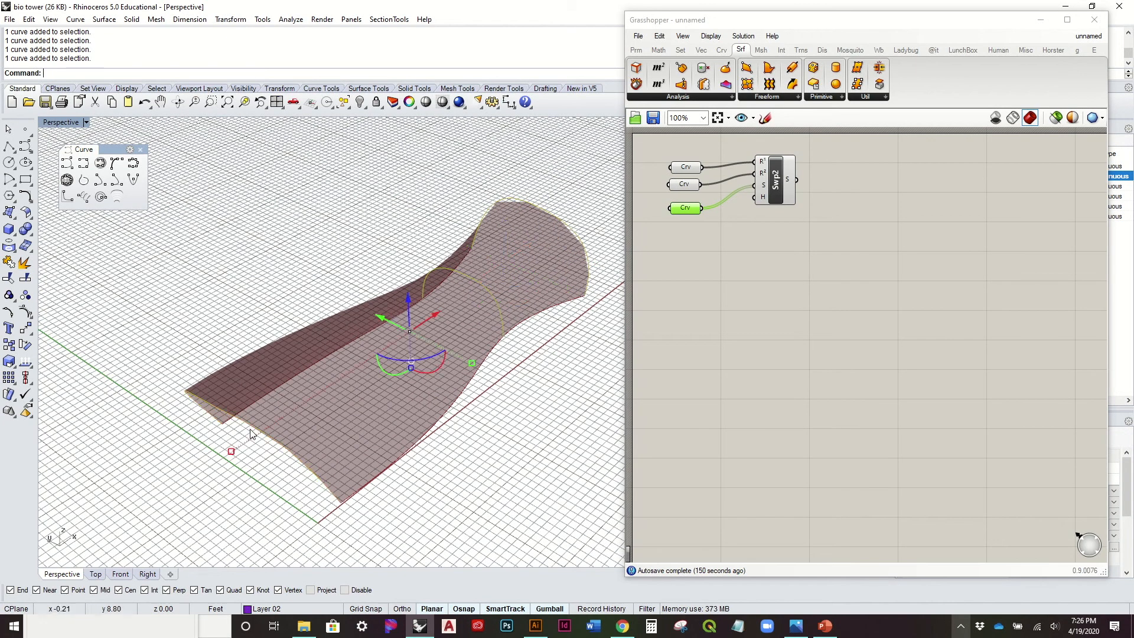
right_click(695, 209)
click(638, 412)
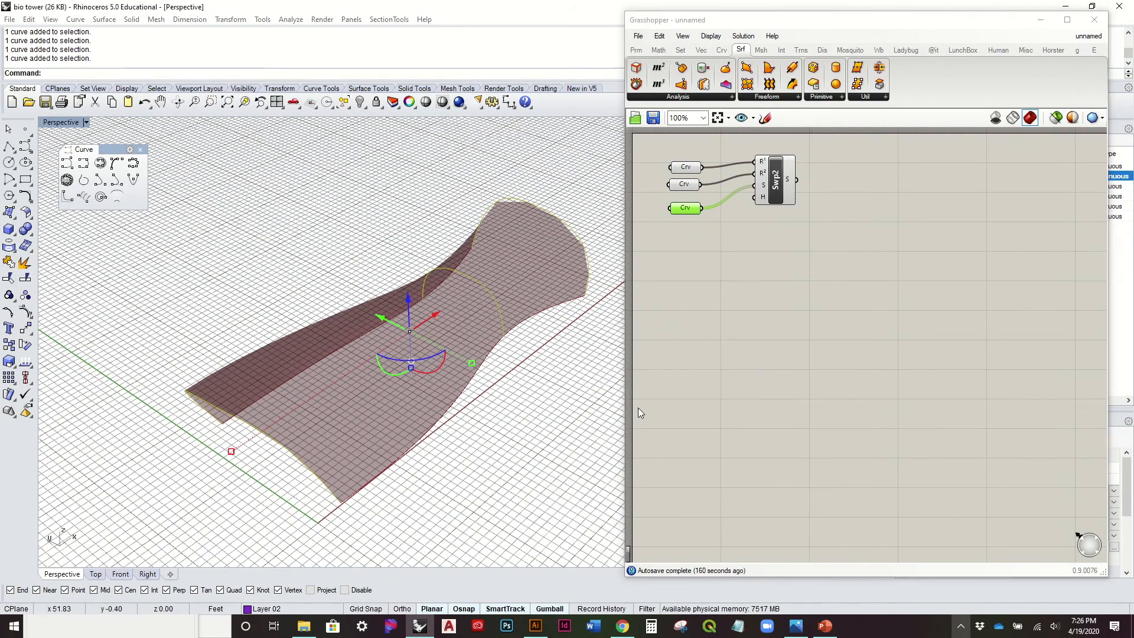
click(566, 417)
right_drag(536, 337, 471, 203)
right_drag(437, 288, 534, 241)
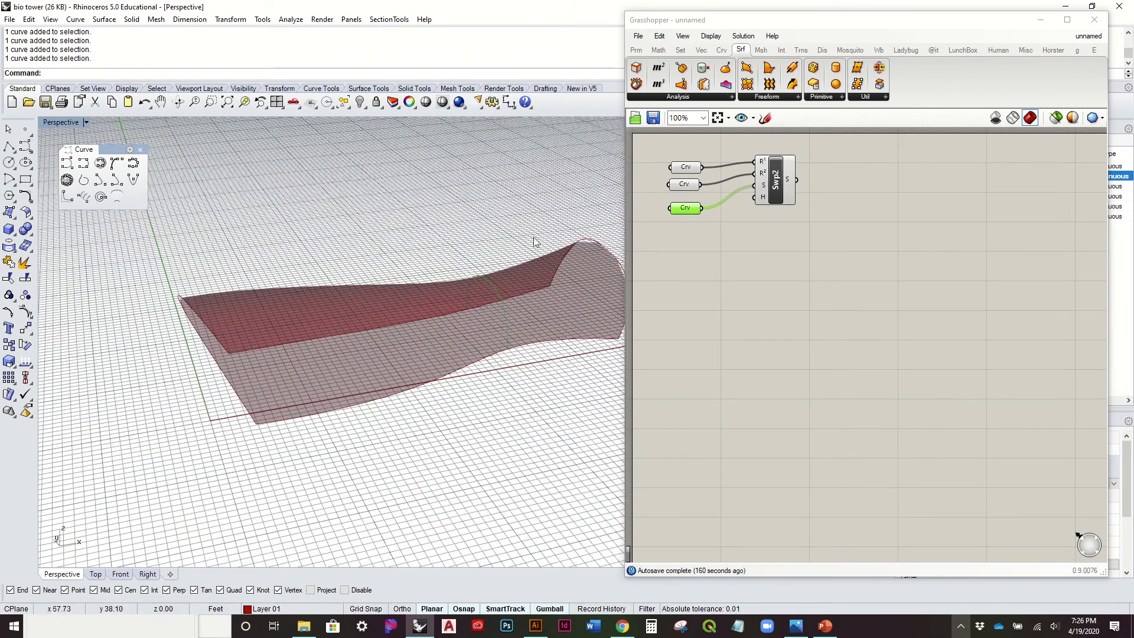
right_drag(462, 223, 465, 267)
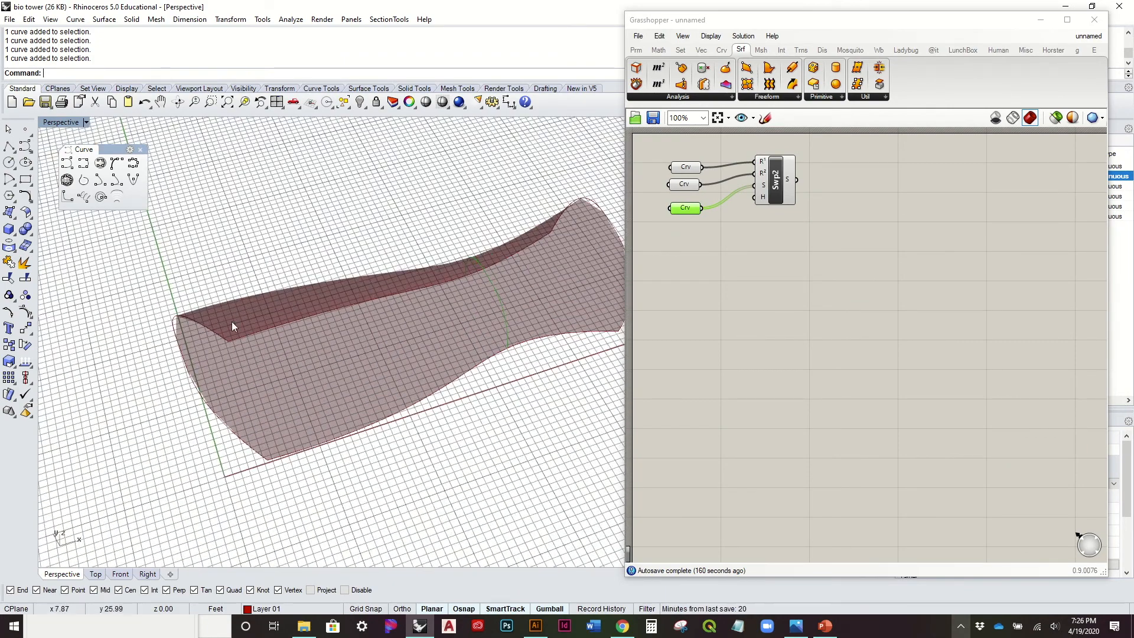
right_drag(361, 340, 348, 268)
scroll(369, 248, down, 5)
Tidy the definition by moving the Sweep2 component slightly closer to its inputs and the section parameter directly beneath the second rail parameter
click(852, 229)
drag(790, 196, 782, 206)
click(767, 288)
right_drag(454, 226, 428, 245)
scroll(448, 242, up, 3)
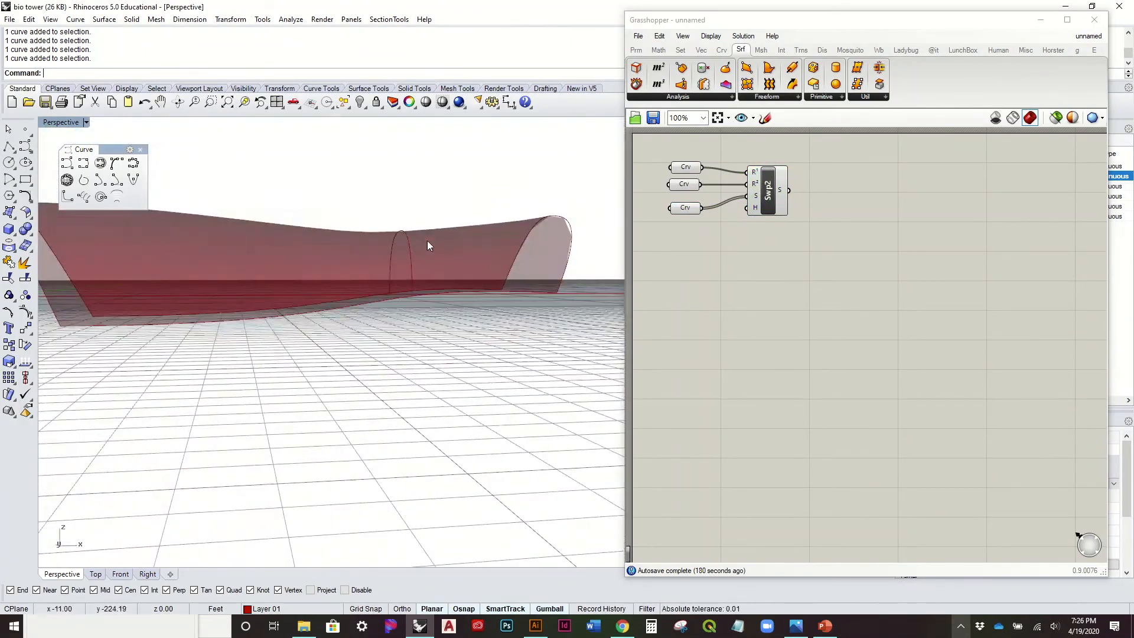
right_drag(304, 205, 287, 301)
click(764, 239)
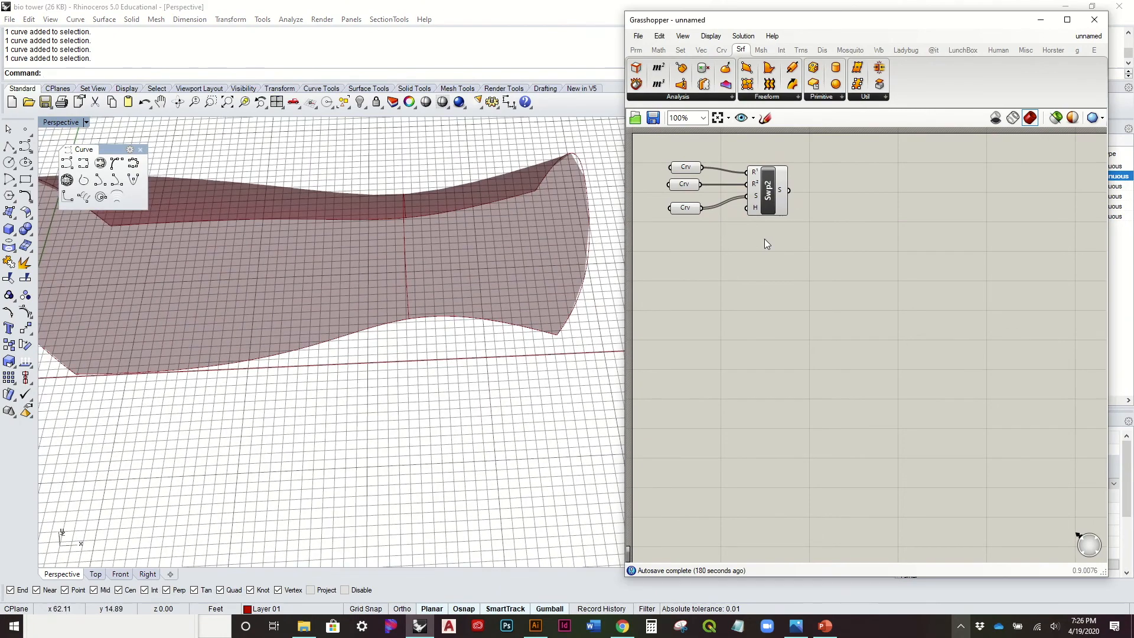
drag(692, 211, 689, 203)
click(789, 238)
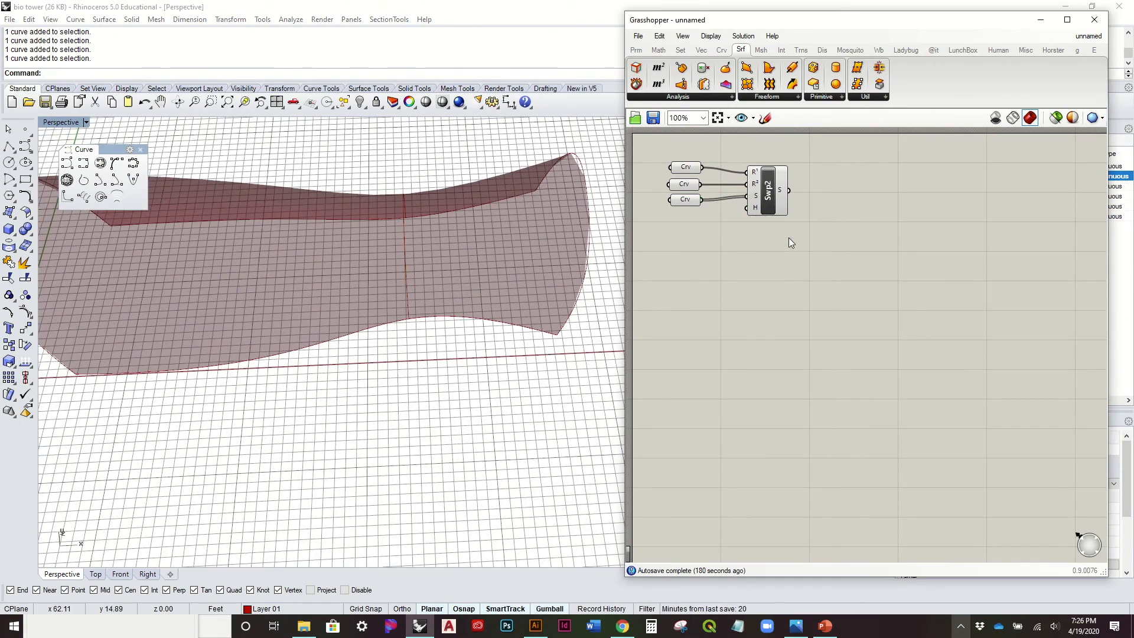
right_drag(441, 221, 356, 338)
click(798, 257)
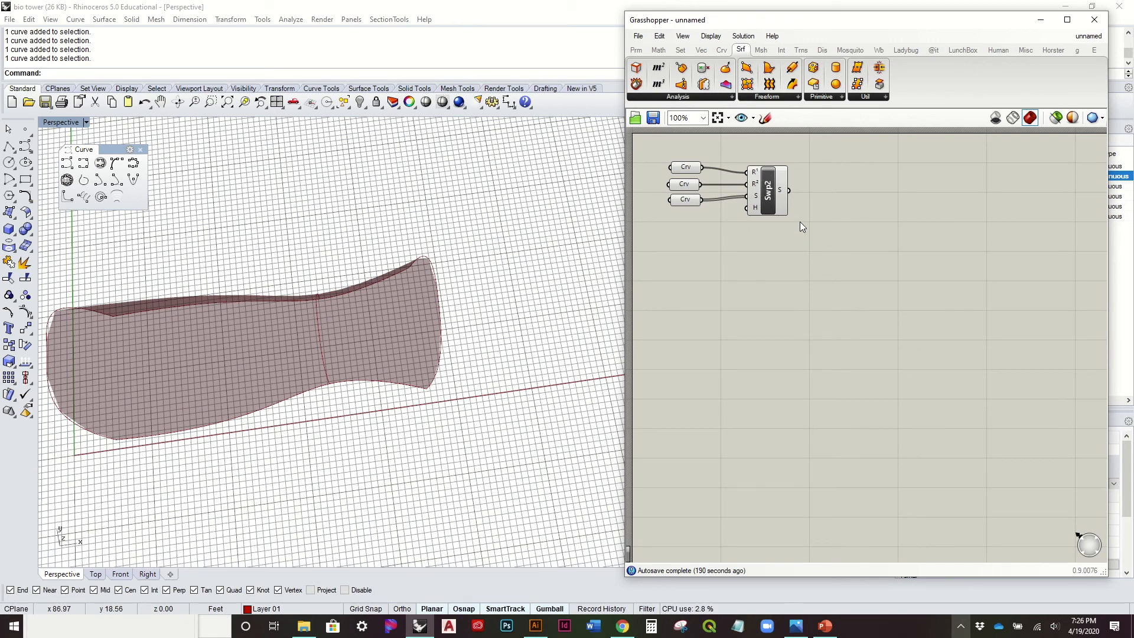
scroll(503, 322, down, 4)
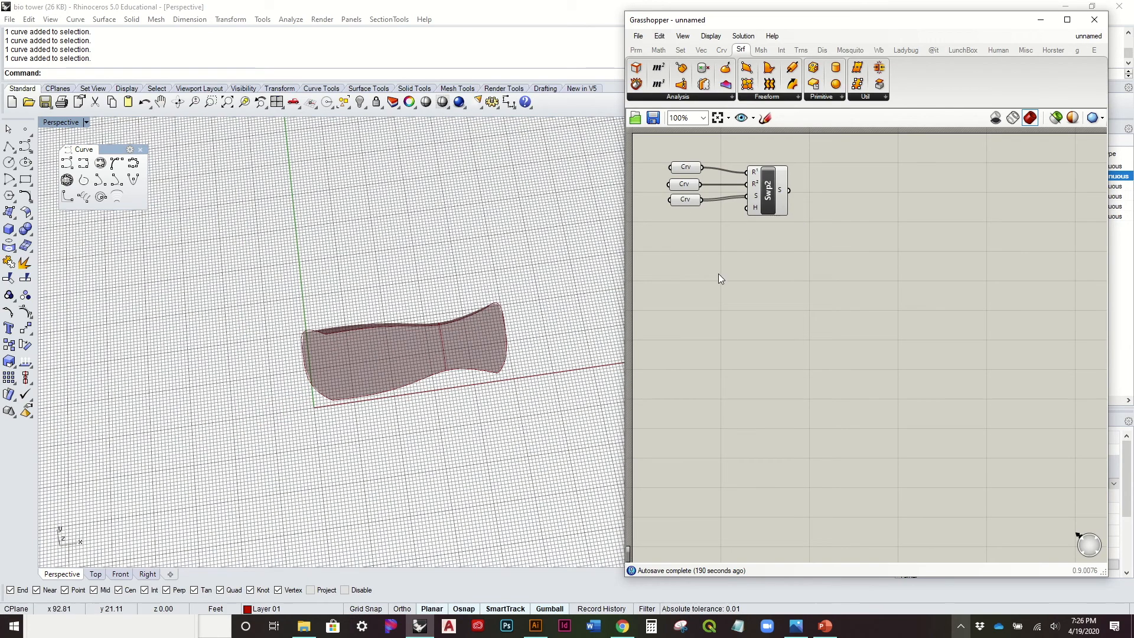
Align the Sweep2 component and the three Curve parameters so their connecting wires run straight
drag(768, 195, 768, 189)
click(923, 216)
right_drag(923, 216, 881, 241)
drag(727, 210, 720, 215)
click(750, 213)
scroll(724, 223, up, 4)
drag(684, 219, 681, 229)
drag(679, 288, 679, 283)
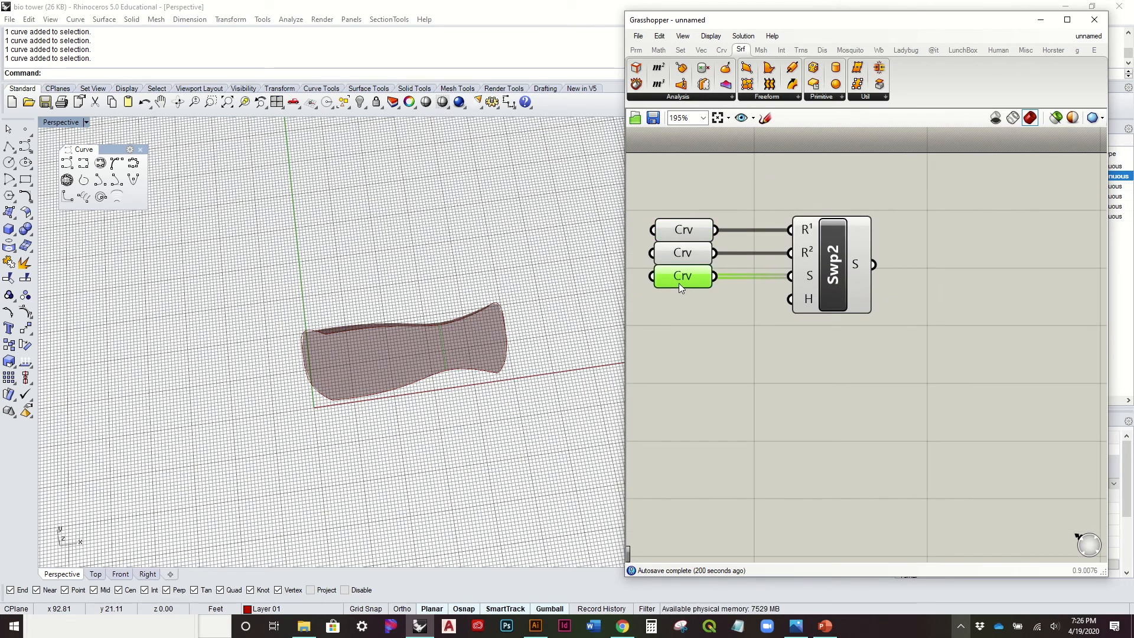
Add a surface Dimensions component beside Sweep2 and wire the swept surface into its S input
right_drag(395, 359, 376, 299)
scroll(945, 284, down, 3)
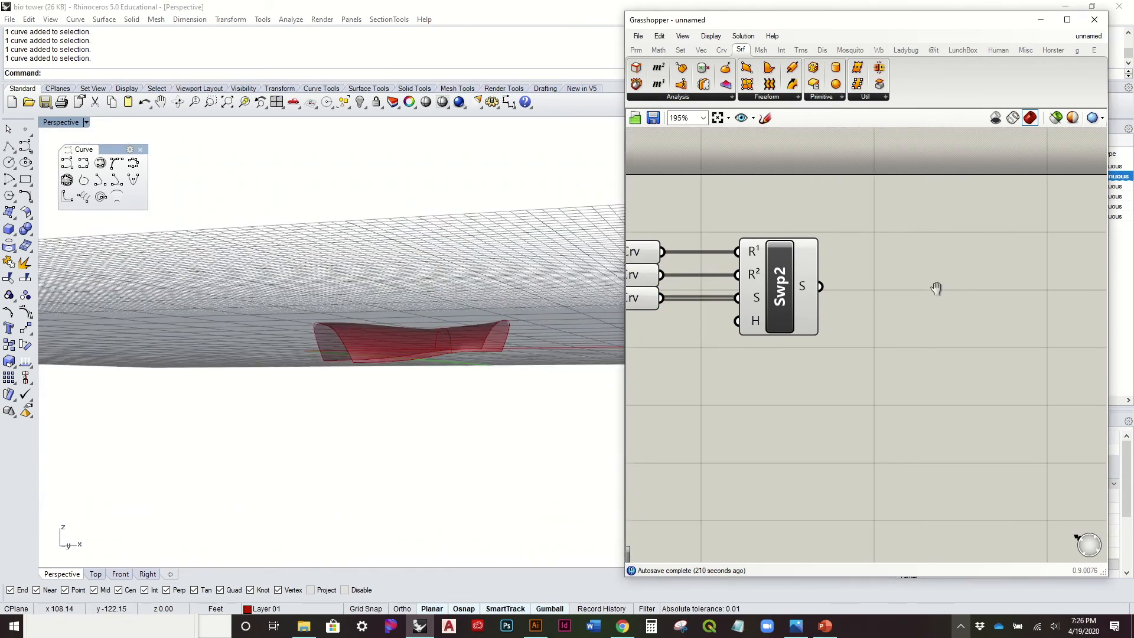
click(860, 314)
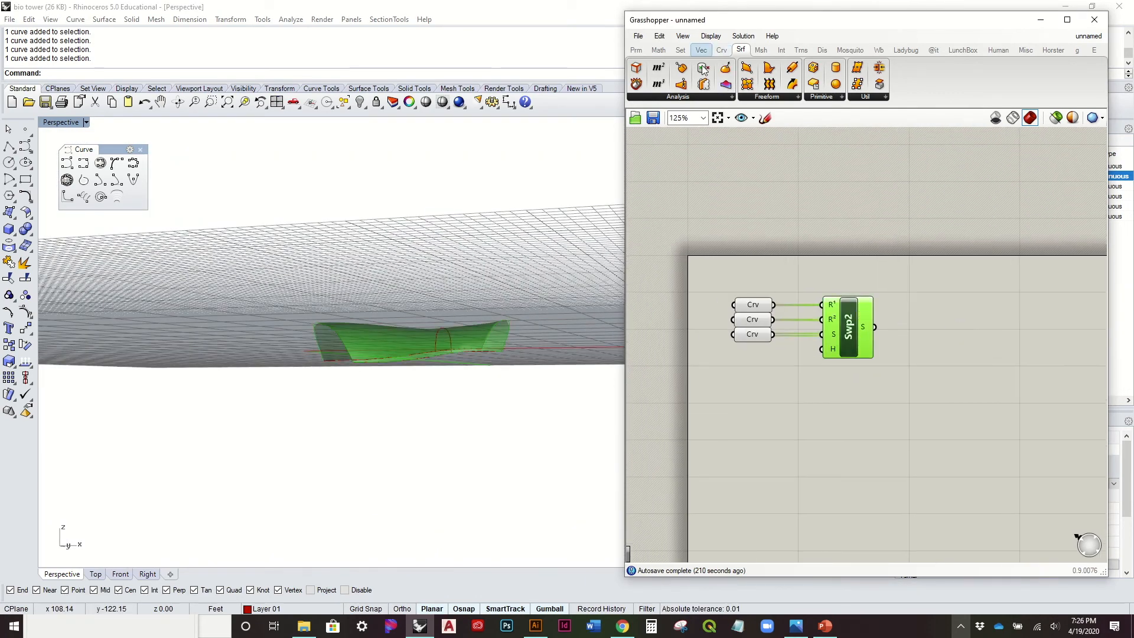
click(679, 97)
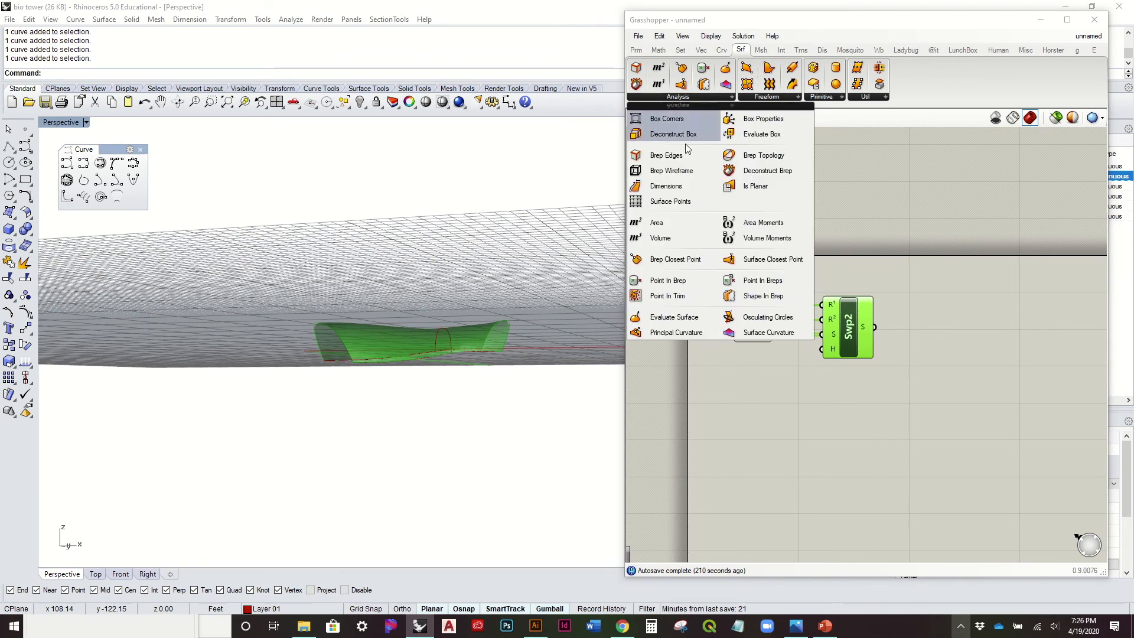
click(683, 189)
drag(875, 328, 932, 329)
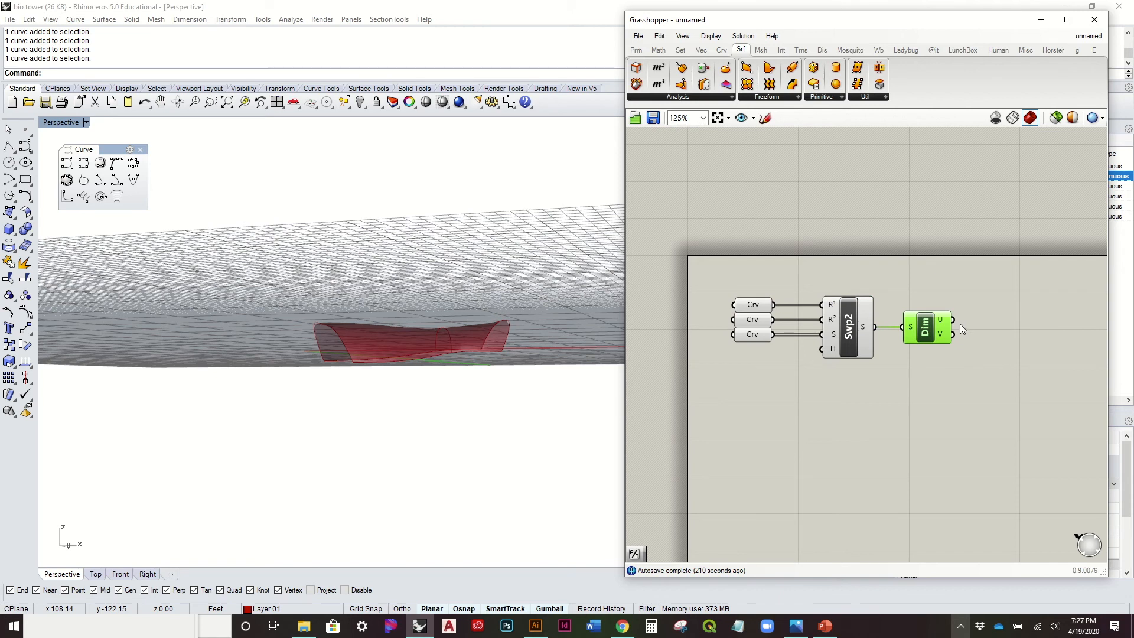
right_drag(958, 324, 869, 315)
click(929, 295)
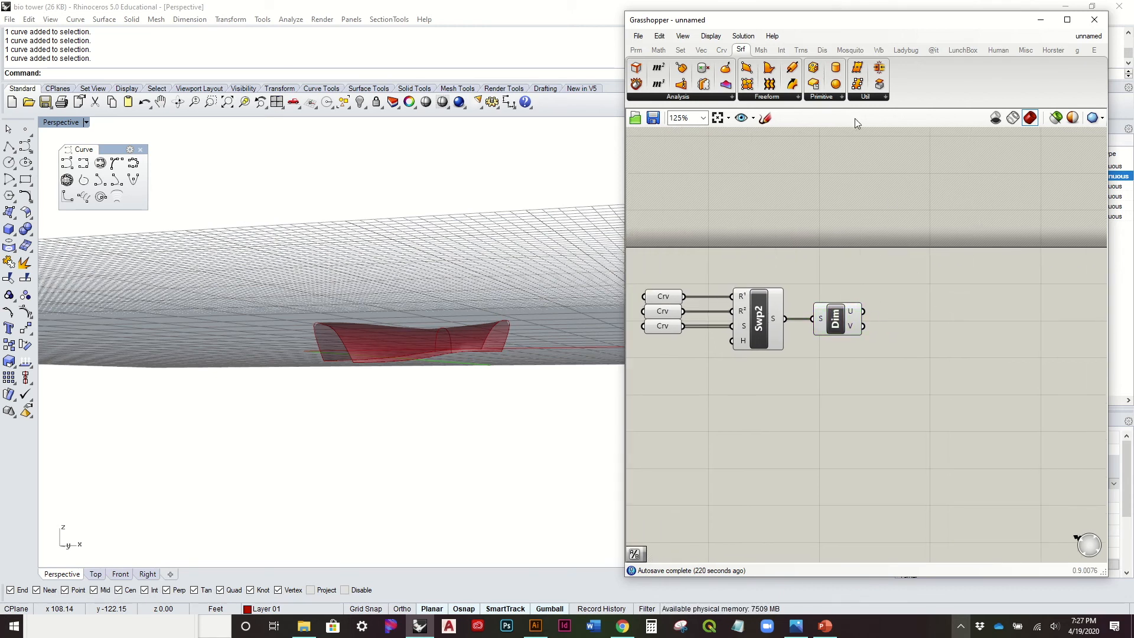
Add a Plane Surface component and wire the U and V dimensions into its X and Y inputs
click(813, 97)
click(825, 114)
click(947, 326)
drag(857, 310, 904, 321)
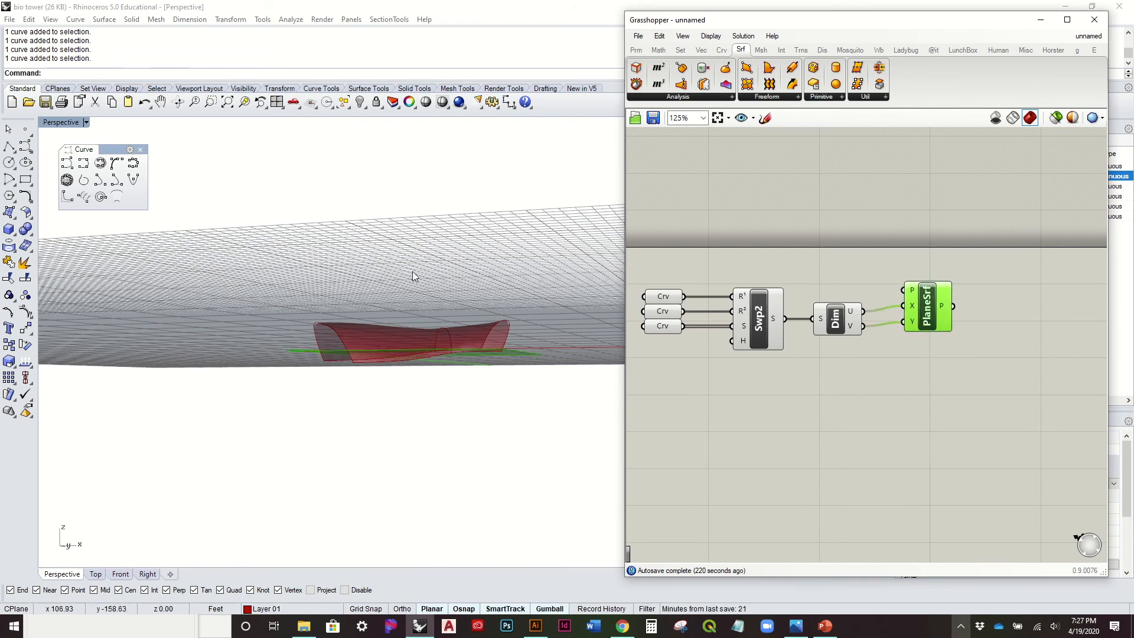
right_drag(413, 278, 405, 405)
right_drag(411, 285, 524, 324)
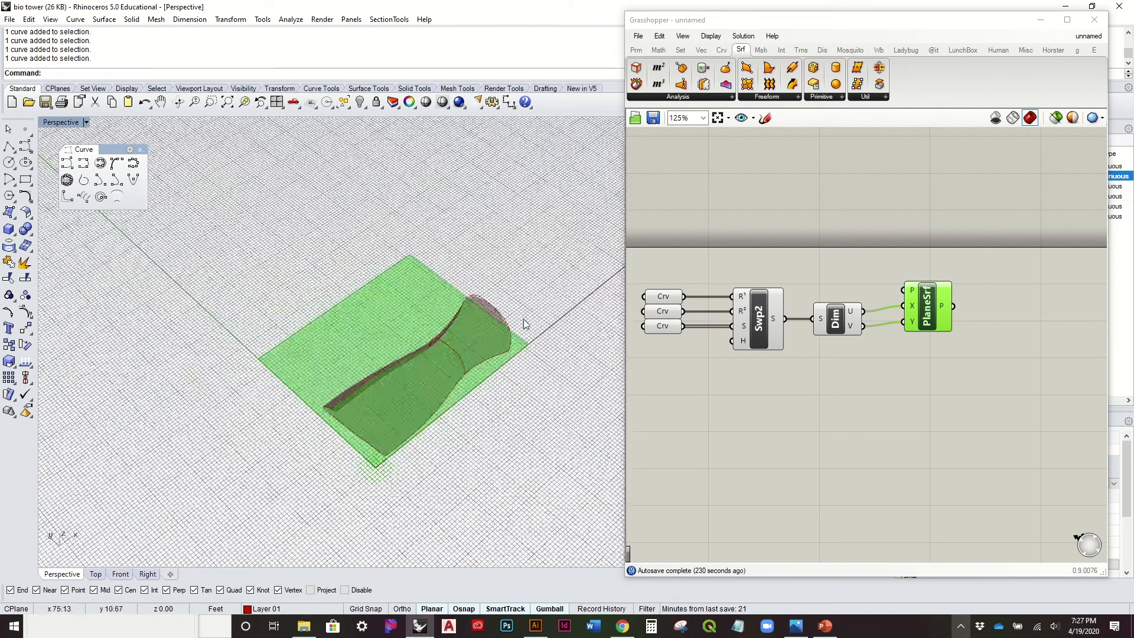
Turn off the preview of the Sweep2 component and of the three Curve parameters
click(771, 327)
right_click(770, 322)
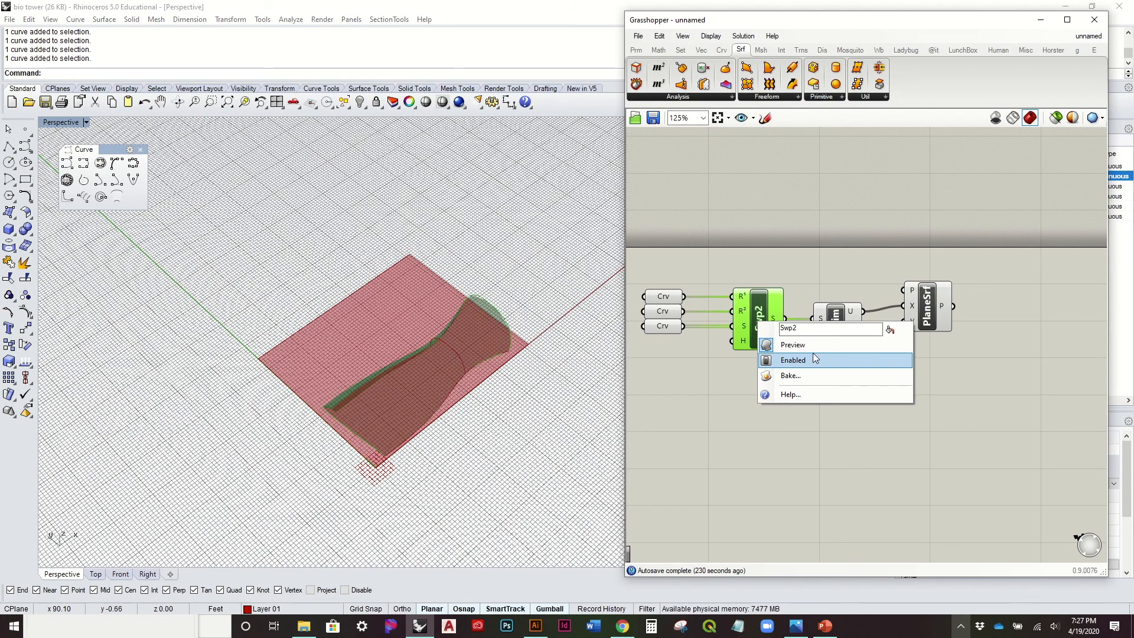
click(814, 346)
right_drag(436, 378, 431, 307)
drag(721, 385, 632, 284)
right_click(689, 192)
click(750, 223)
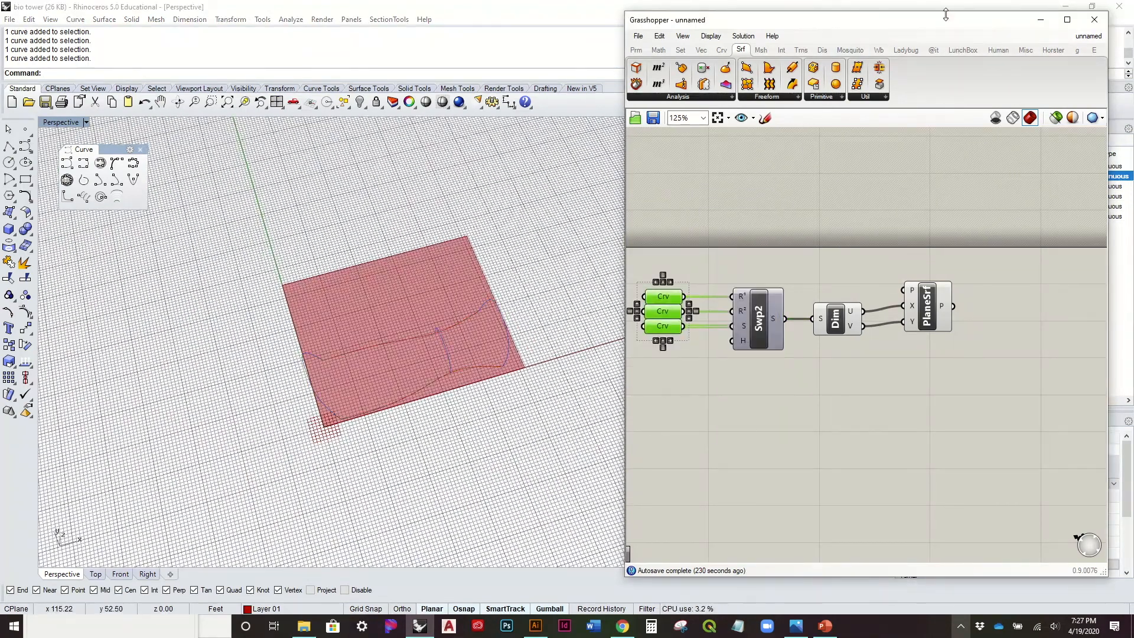
Make Default the current Rhino layer and turn off the layers holding the source curves
drag(946, 15, 792, 20)
click(1006, 167)
click(1015, 175)
click(1015, 186)
drag(679, 26, 877, 52)
right_drag(555, 209, 551, 248)
Straighten the Plane Surface component beside Dimensions, add a Populate Geometry component, and wire the plane surface into its G input
right_drag(975, 326, 867, 293)
drag(868, 304, 864, 310)
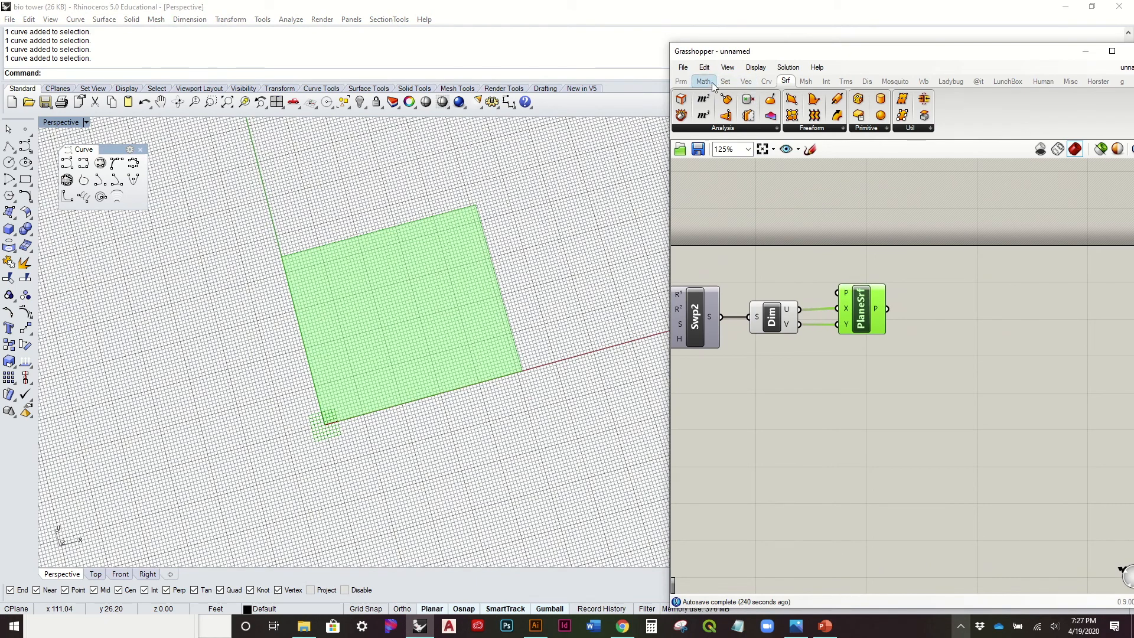
click(744, 81)
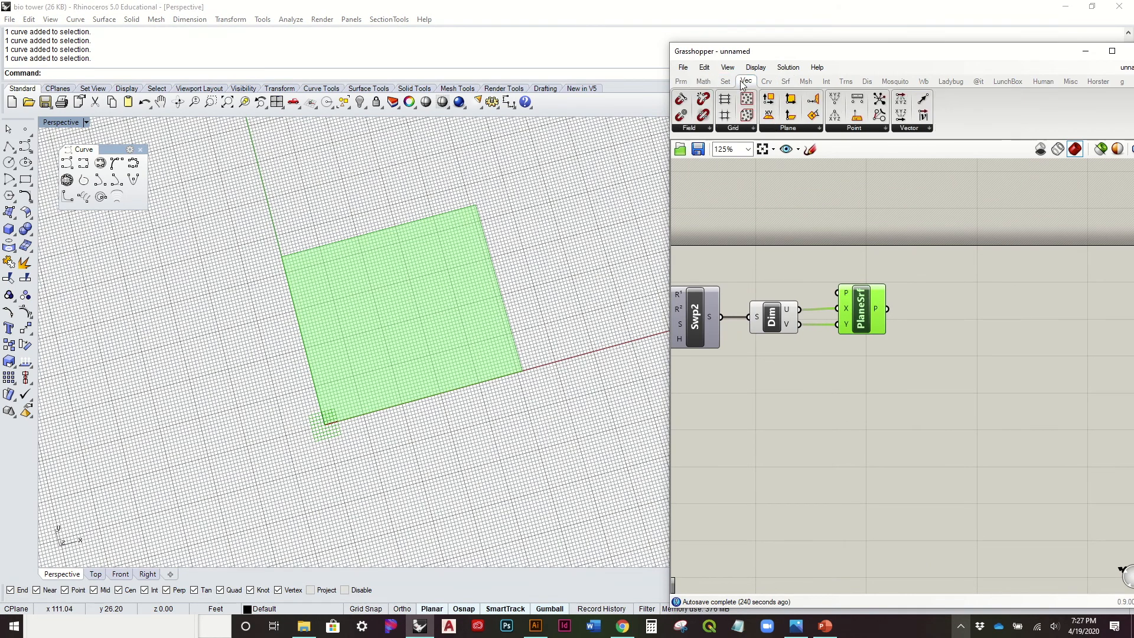
click(738, 128)
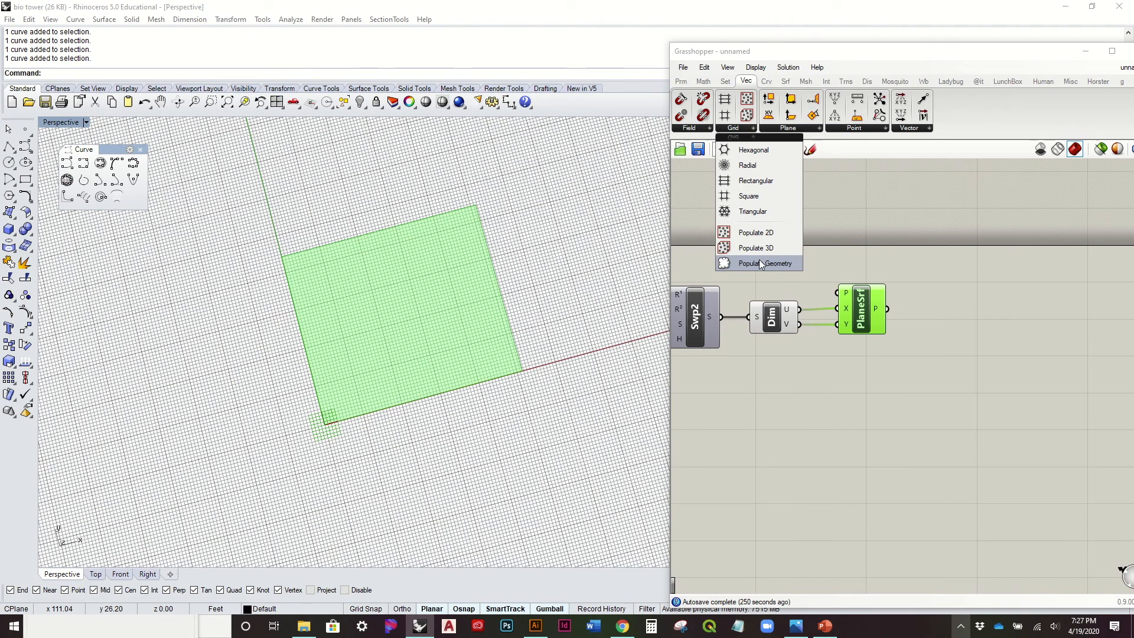
click(761, 264)
click(990, 324)
drag(887, 309, 954, 314)
right_drag(924, 315, 956, 285)
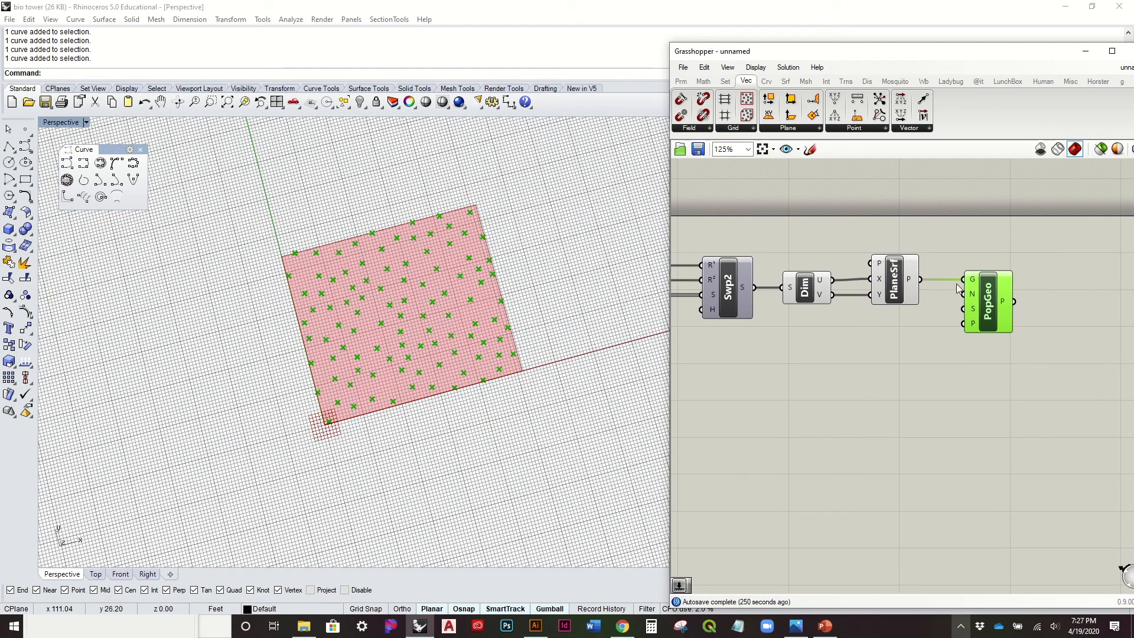
Create a Count slider of 15, wire it into Populate Geometry's N input, and place it beneath the Plane Surface component
double_click(867, 358)
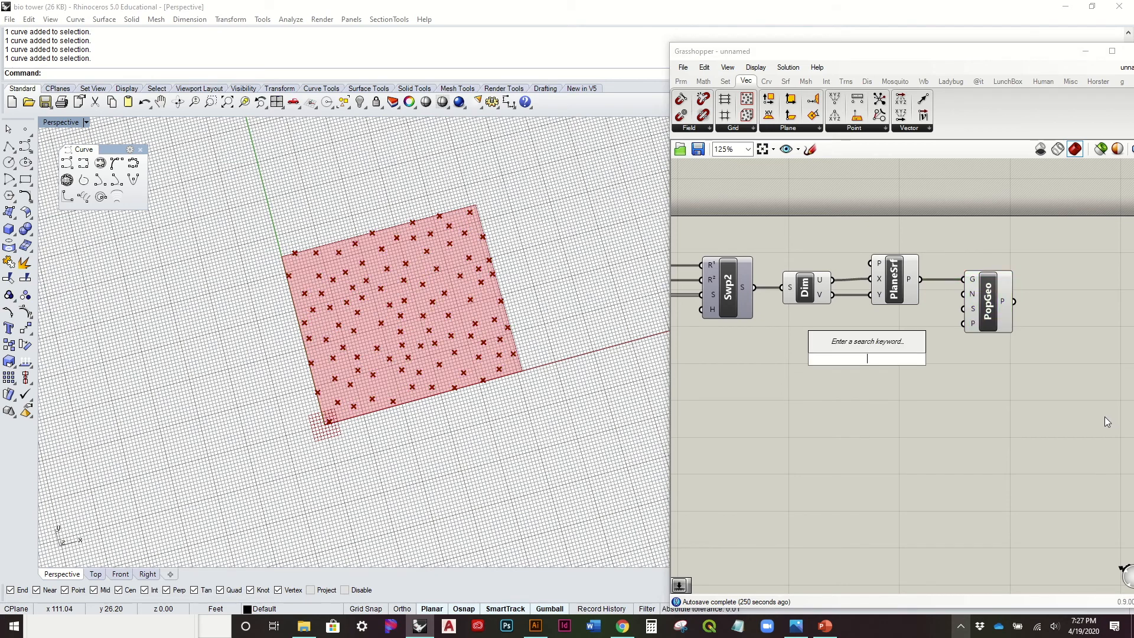
text(15)
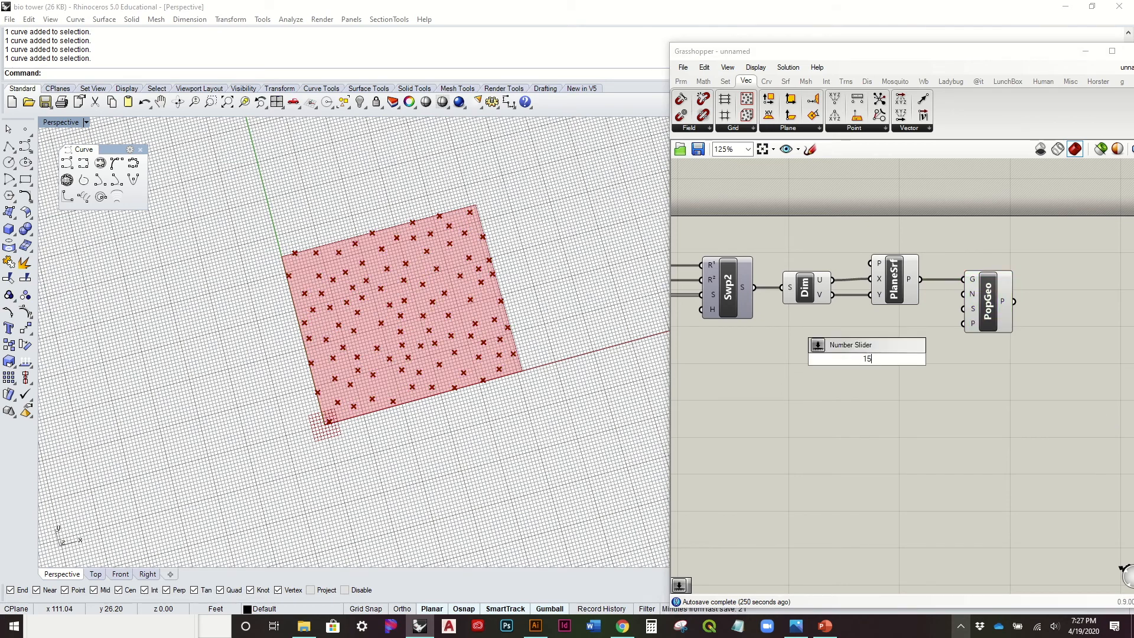
key(Return)
drag(927, 359, 979, 296)
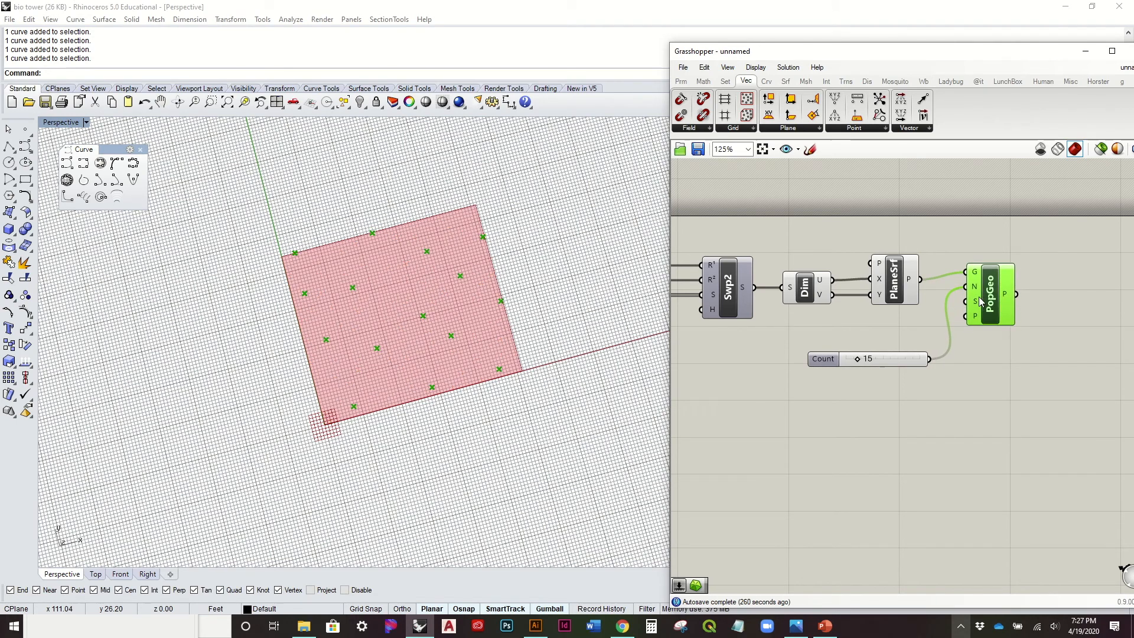
drag(913, 362, 916, 329)
Create a slider, wire it into Populate Geometry's S input, and set the seed to 46
double_click(1004, 367)
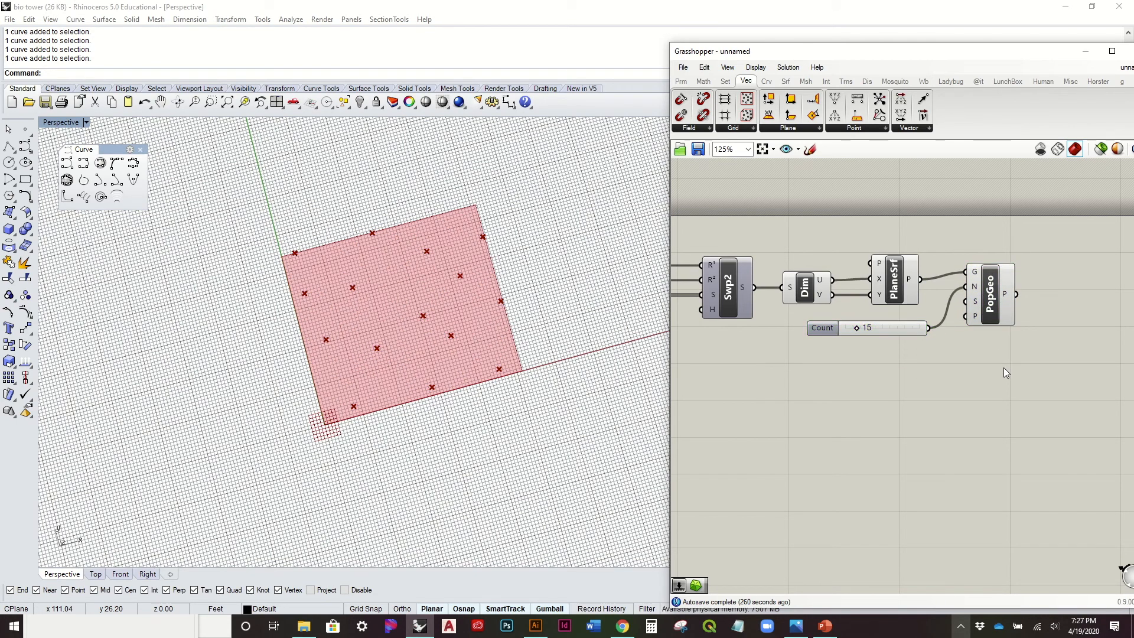
text(15)
key(Return)
drag(1049, 368, 973, 301)
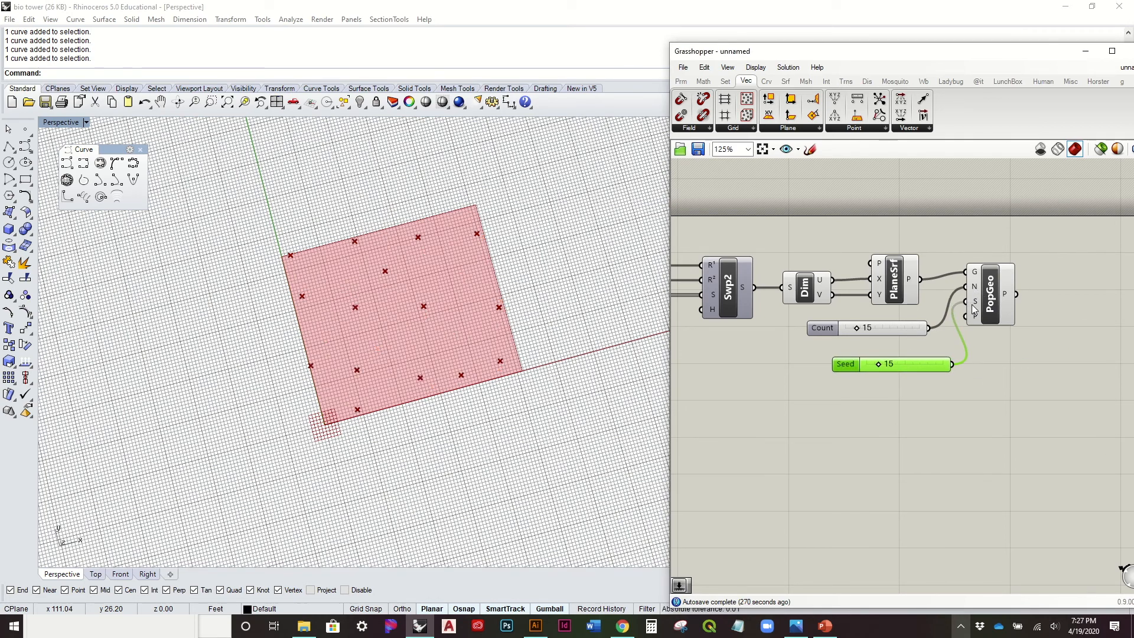
mouse_move(879, 368)
mouse_down()
mouse_move(916, 366)
mouse_move(901, 367)
mouse_up()
click(1005, 379)
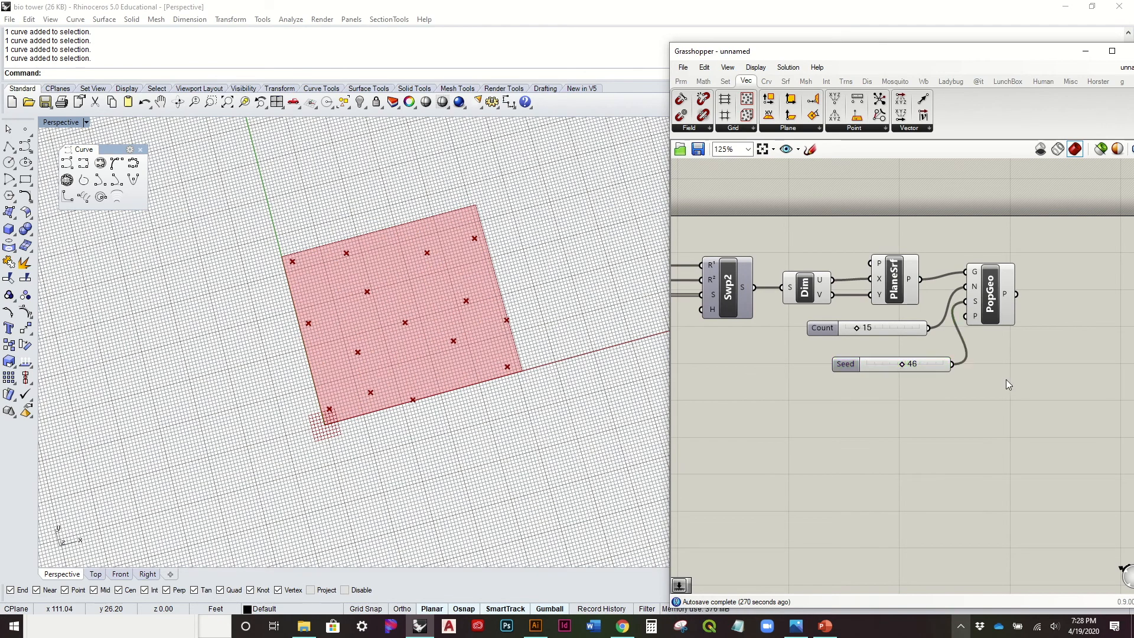
Tidy the layout by aligning Populate Geometry with the Plane Surface and stacking the Count and Seed sliders close beneath it
right_drag(1006, 379, 957, 404)
drag(983, 437, 943, 296)
mouse_move(943, 297)
mouse_down()
mouse_move(942, 318)
mouse_move(943, 303)
mouse_up()
drag(850, 356, 853, 344)
drag(877, 393, 859, 367)
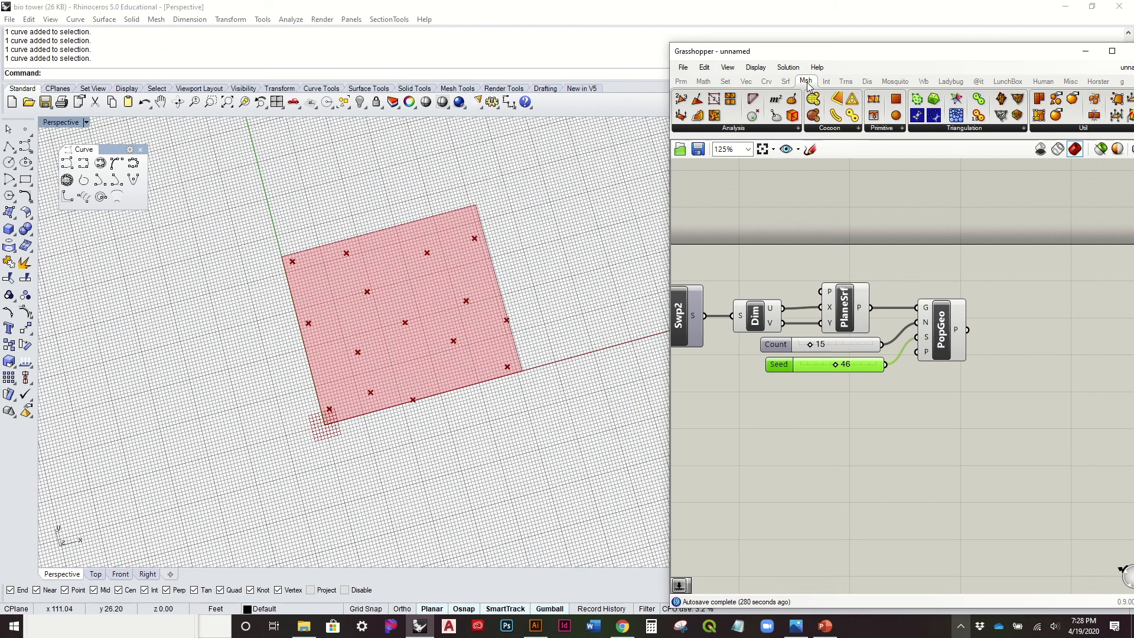
Add a planar Voronoi component and wire the populated points into its P input
click(962, 129)
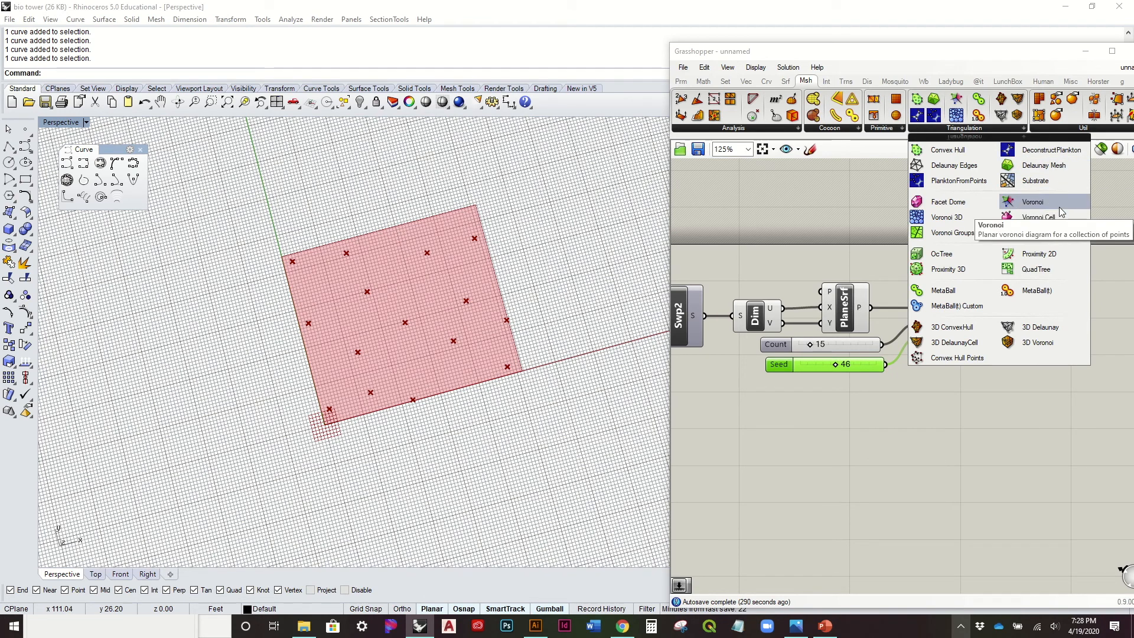
click(1061, 212)
click(1065, 317)
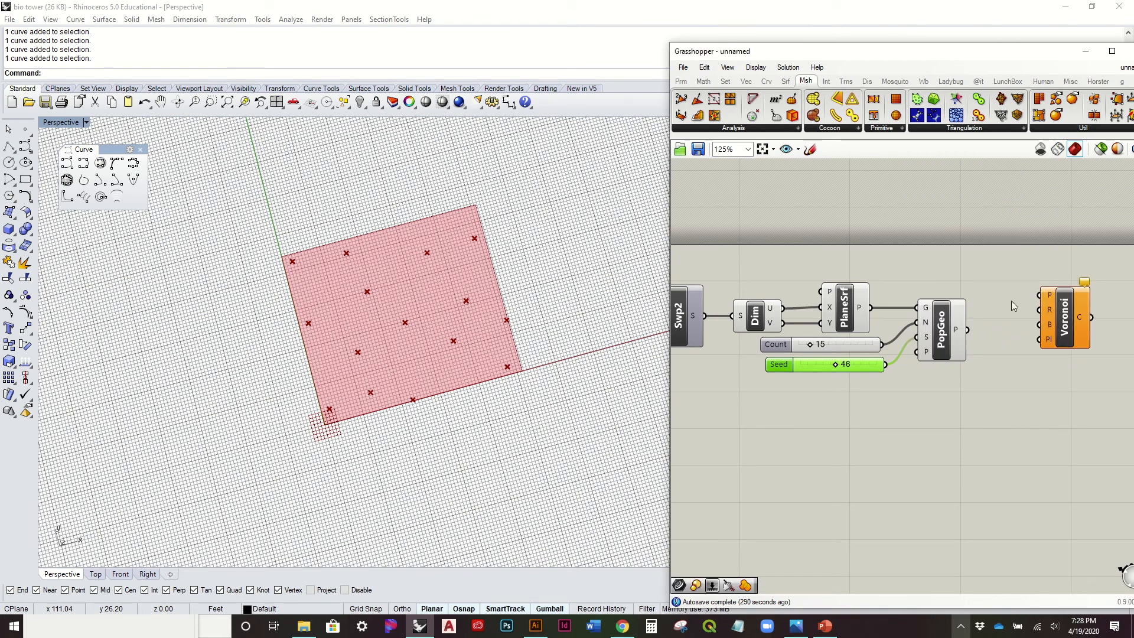
drag(967, 330, 1049, 335)
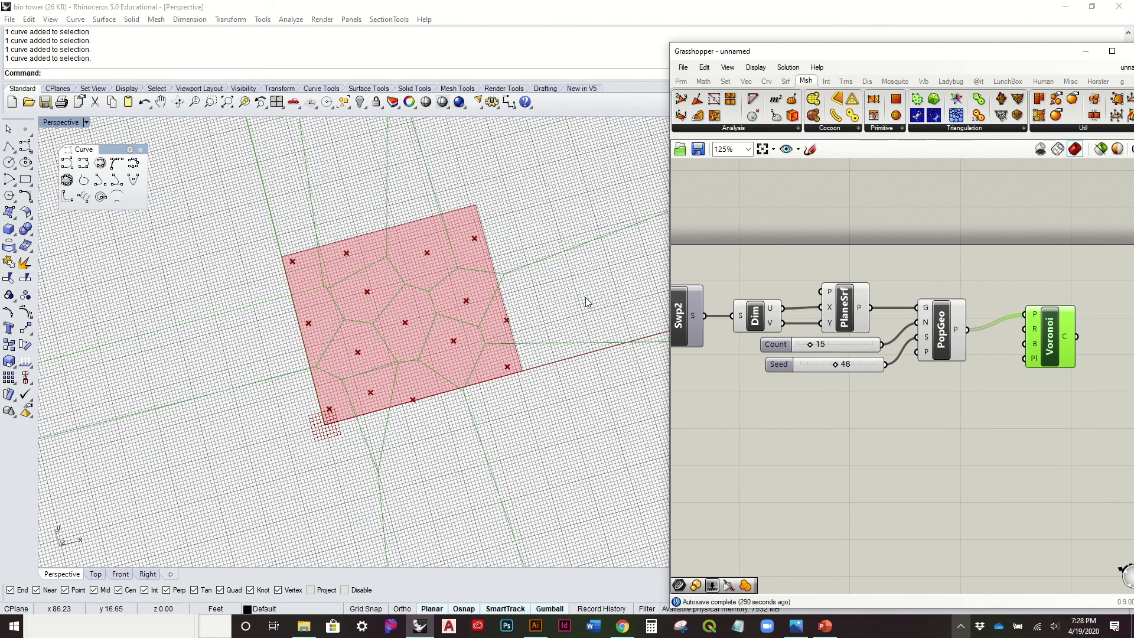
scroll(585, 296, down, 4)
scroll(523, 304, up, 3)
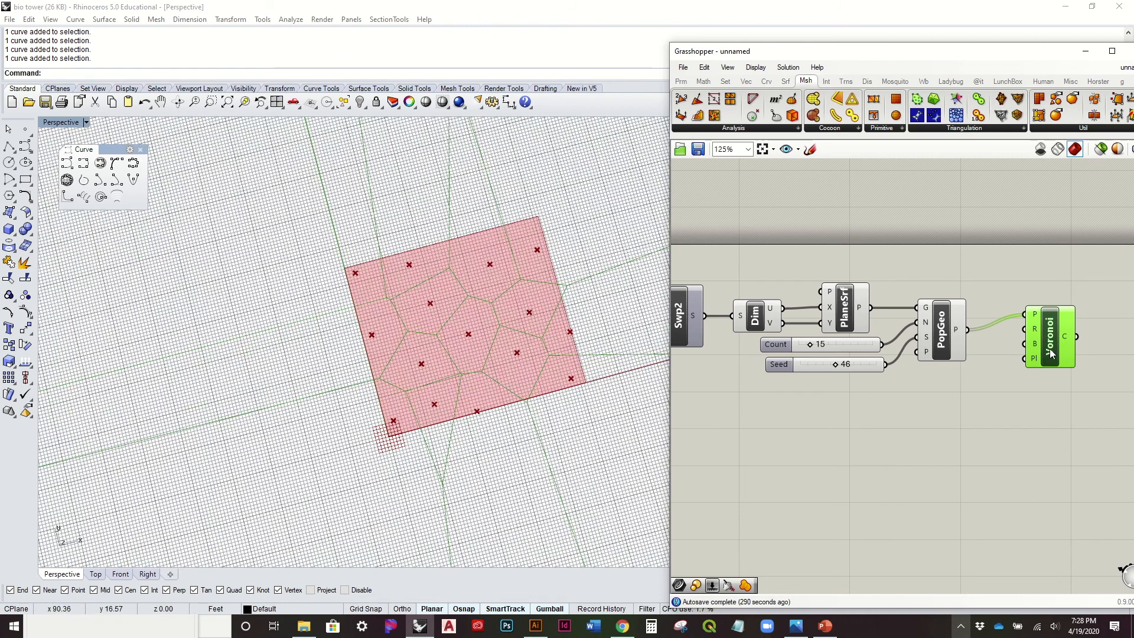
drag(1041, 347, 1046, 355)
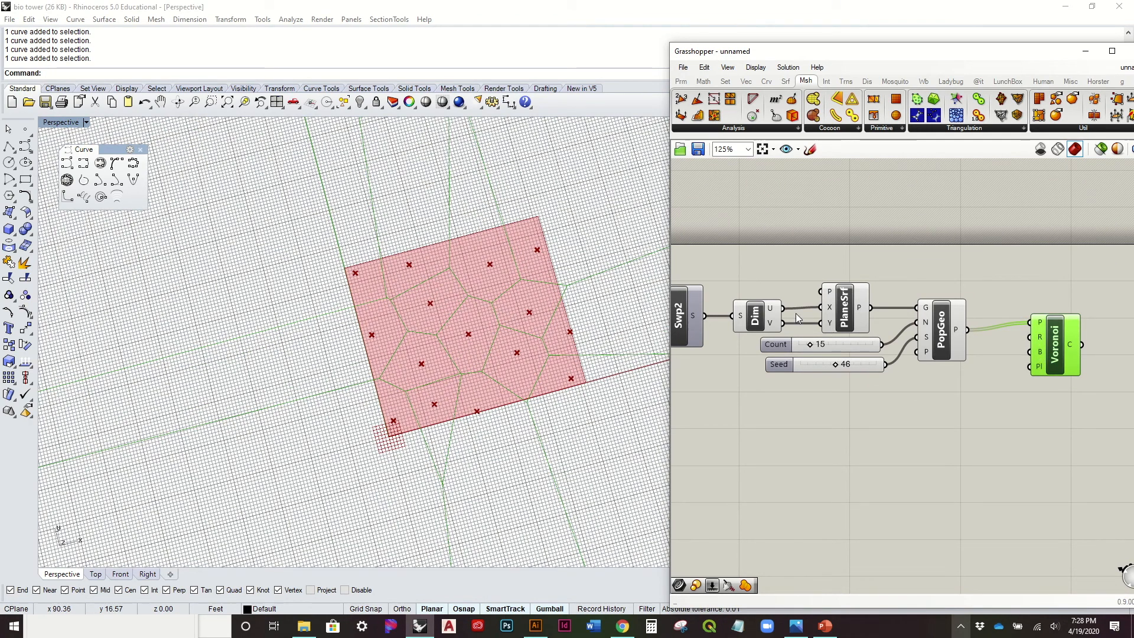
Wire the plane surface into the Voronoi component's B input to bound the cells
click(844, 304)
drag(870, 308, 1051, 365)
click(1032, 319)
mouse_move(550, 319)
right_down()
mouse_move(536, 315)
mouse_move(533, 273)
mouse_move(533, 308)
right_up()
scroll(532, 308, up, 4)
scroll(823, 335, up, 4)
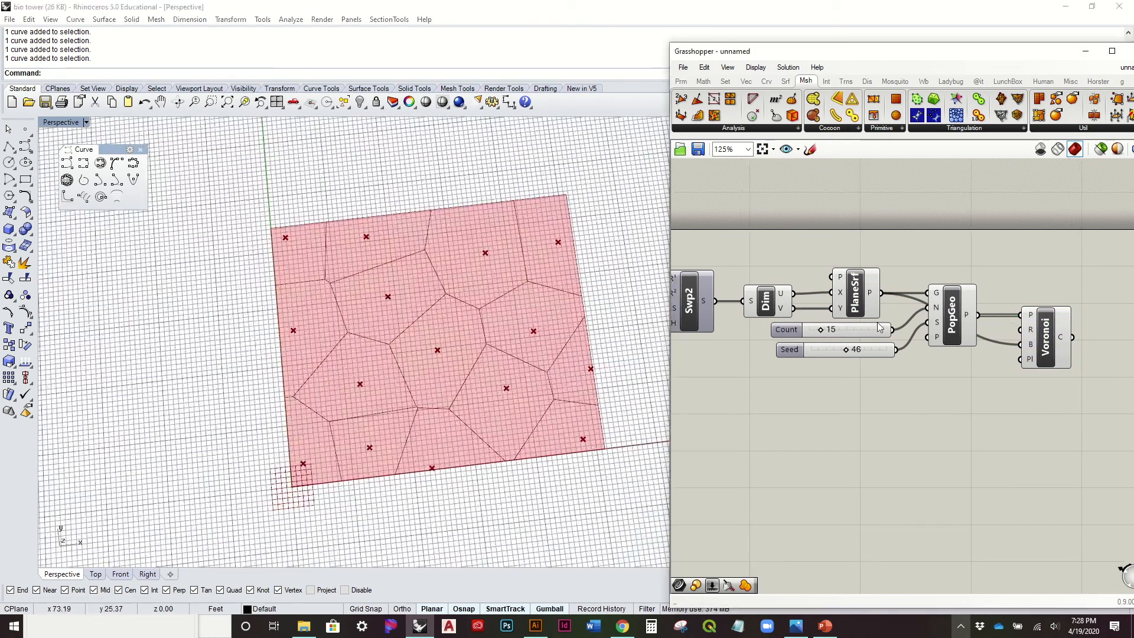
Align the Seed slider directly beneath the Count slider
mouse_move(827, 330)
mouse_down()
mouse_move(839, 328)
mouse_move(816, 328)
mouse_move(843, 334)
mouse_move(828, 340)
mouse_up()
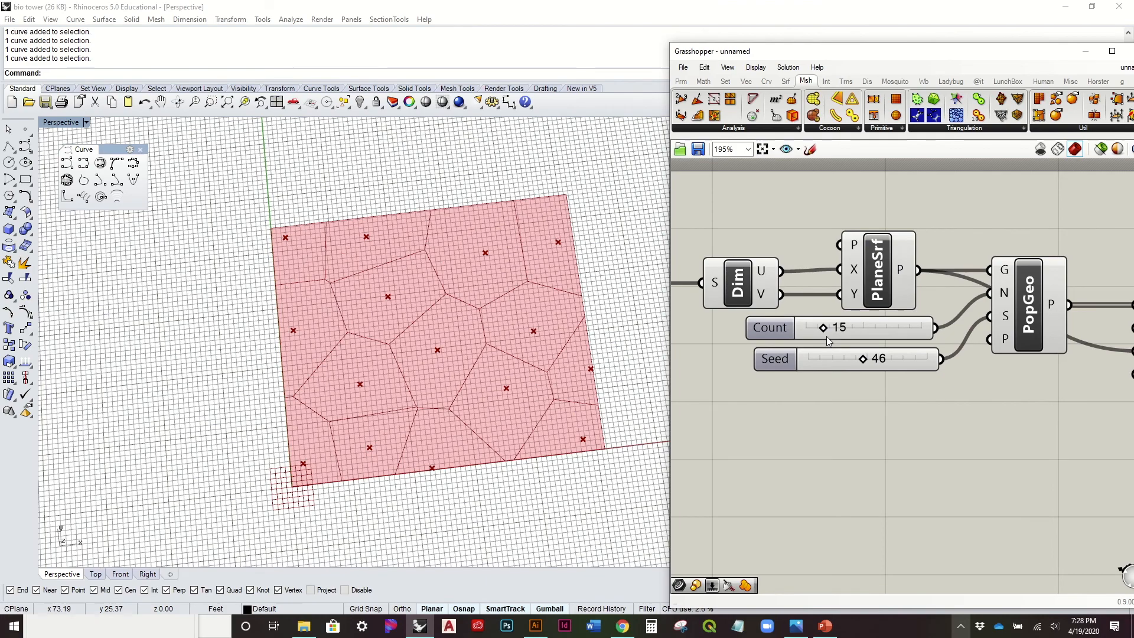
scroll(474, 274, down, 6)
right_drag(511, 300, 504, 318)
right_drag(924, 319, 839, 295)
right_drag(907, 301, 801, 289)
right_drag(862, 332, 968, 323)
click(821, 353)
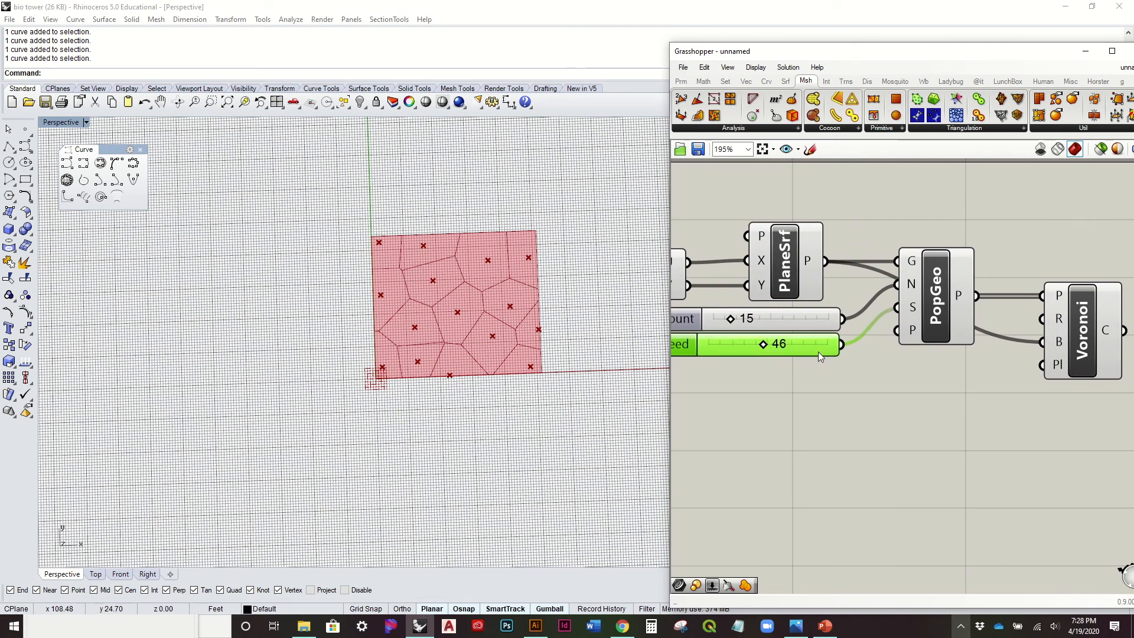
scroll(817, 352, down, 4)
click(928, 366)
click(954, 309)
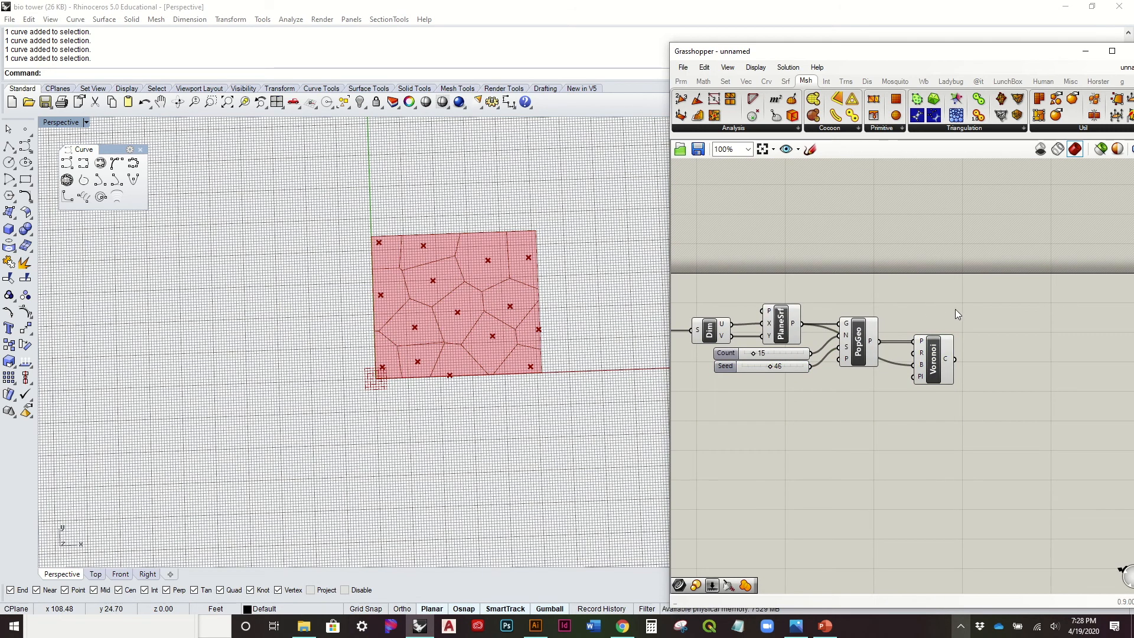
Turn off the preview of the Populate Geometry points
right_drag(955, 309, 917, 320)
right_click(822, 353)
click(845, 377)
scroll(455, 342, down, 3)
right_drag(455, 342, 441, 271)
click(912, 318)
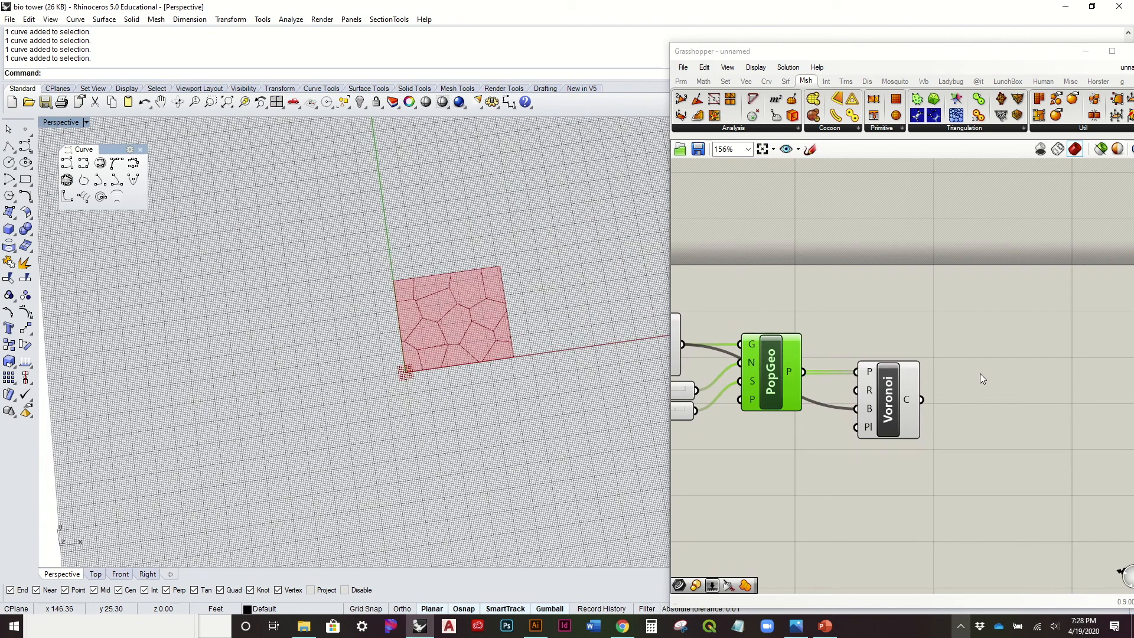
Add a Weaverbird's Picture Frame component and wire the Voronoi cells into its M input
scroll(968, 354, up, 2)
drag(954, 53, 860, 42)
click(795, 340)
scroll(898, 334, down, 3)
click(900, 335)
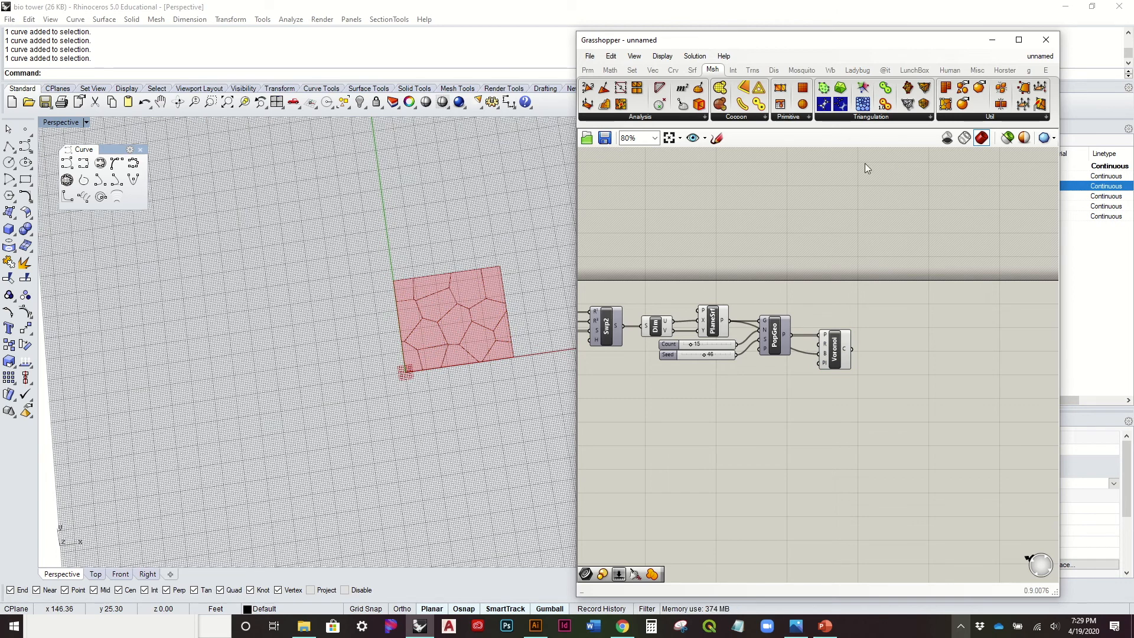
click(830, 70)
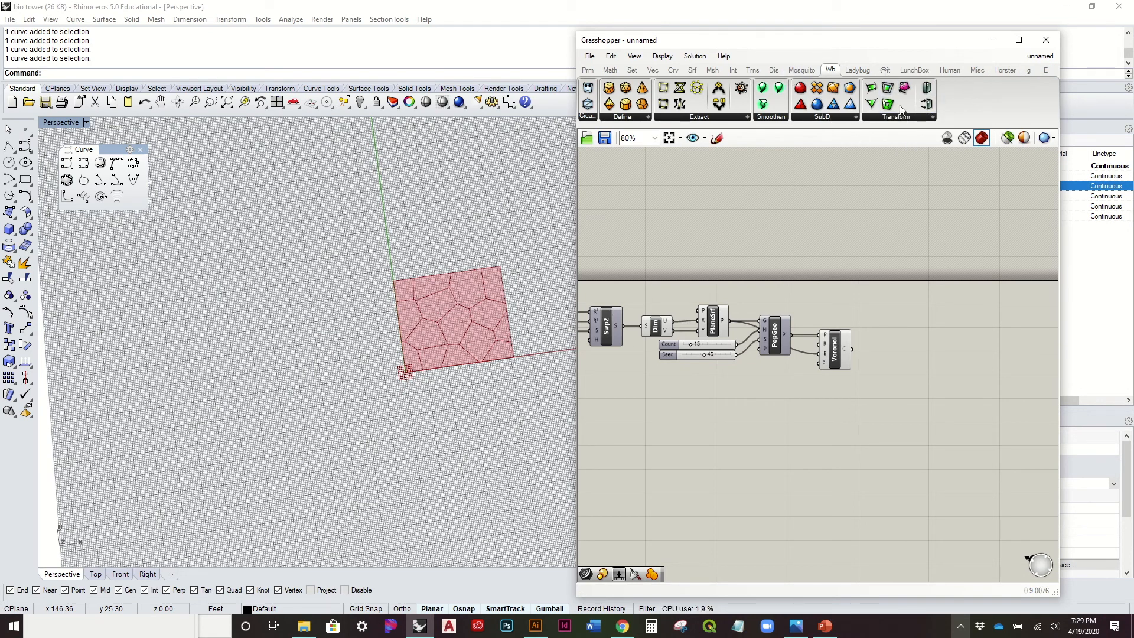
click(898, 120)
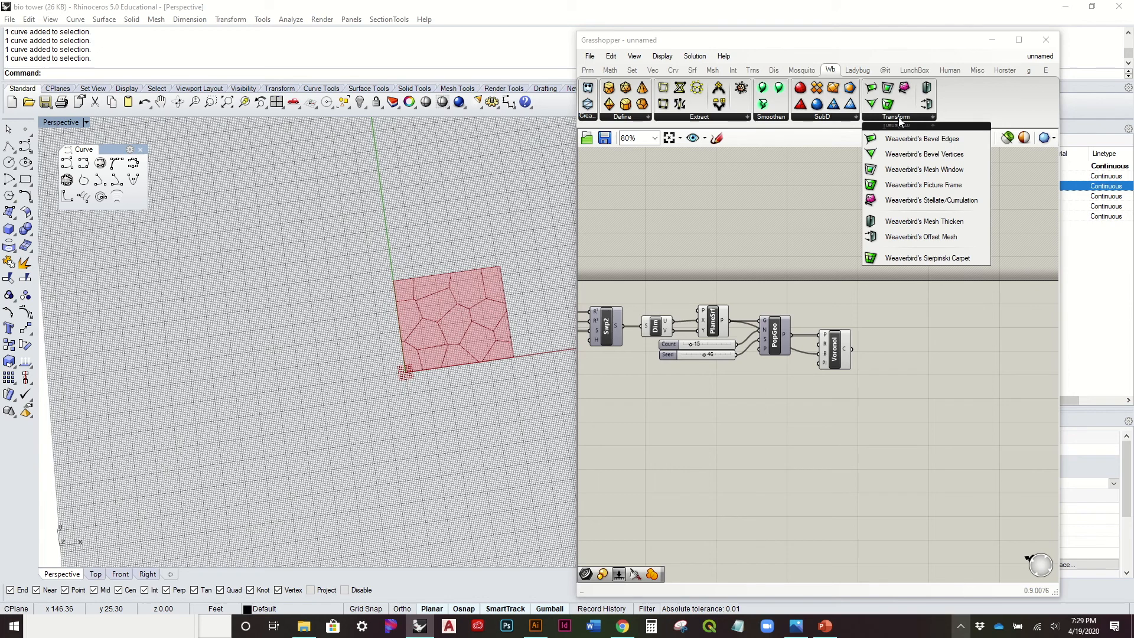
click(923, 185)
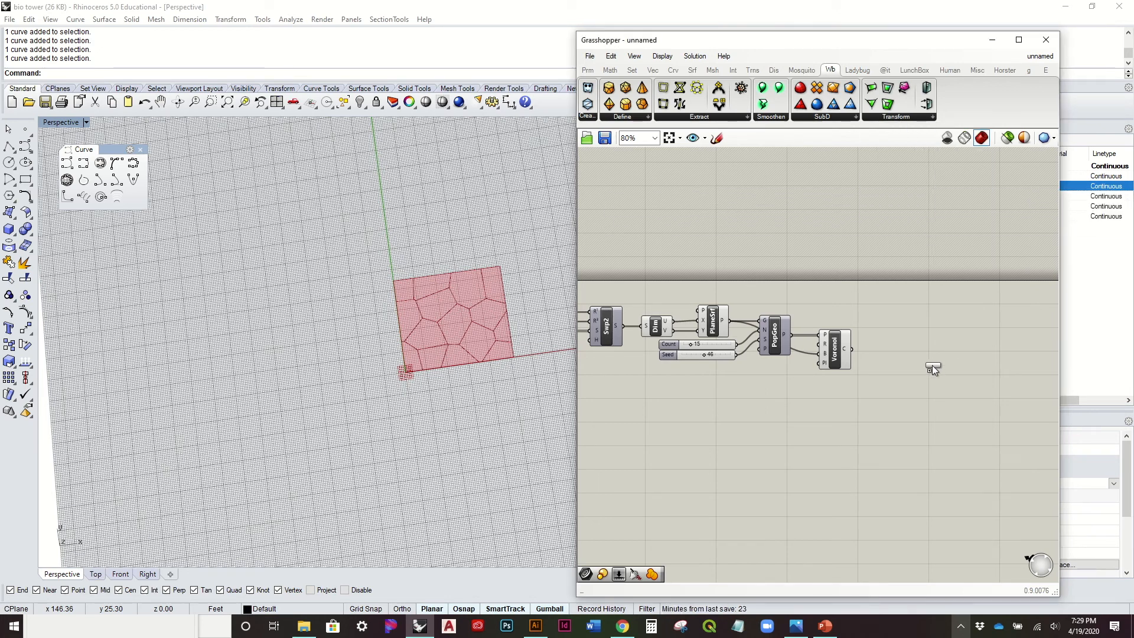
click(932, 365)
scroll(887, 365, up, 3)
drag(975, 379, 931, 393)
drag(818, 334, 926, 366)
Turn off the preview of the Plane Surface component
scroll(470, 305, up, 8)
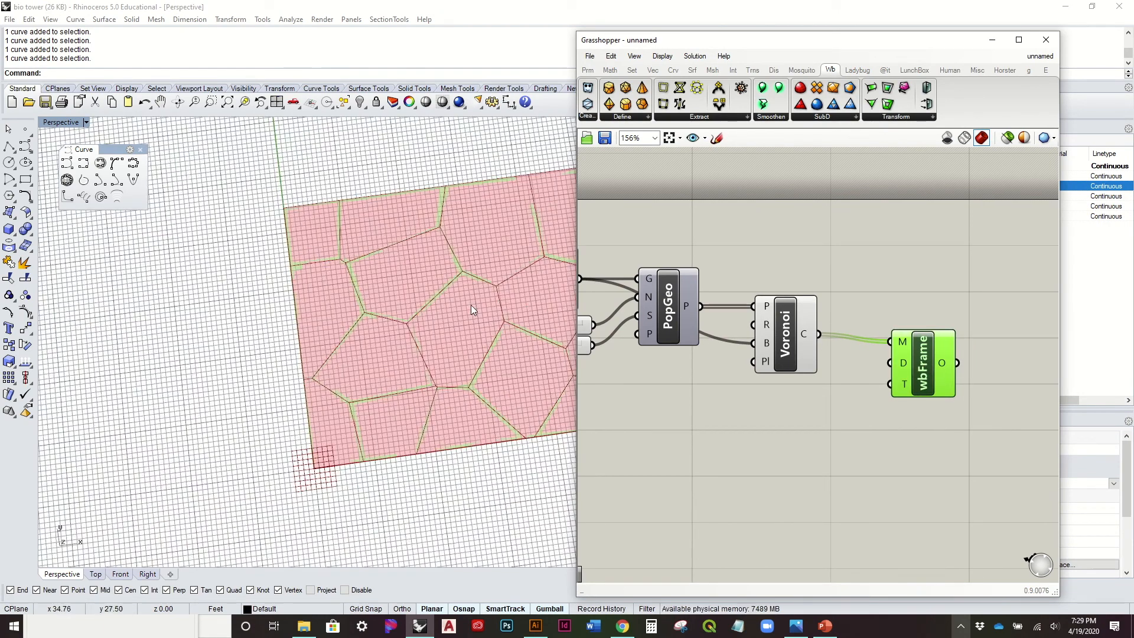
right_drag(745, 323, 892, 320)
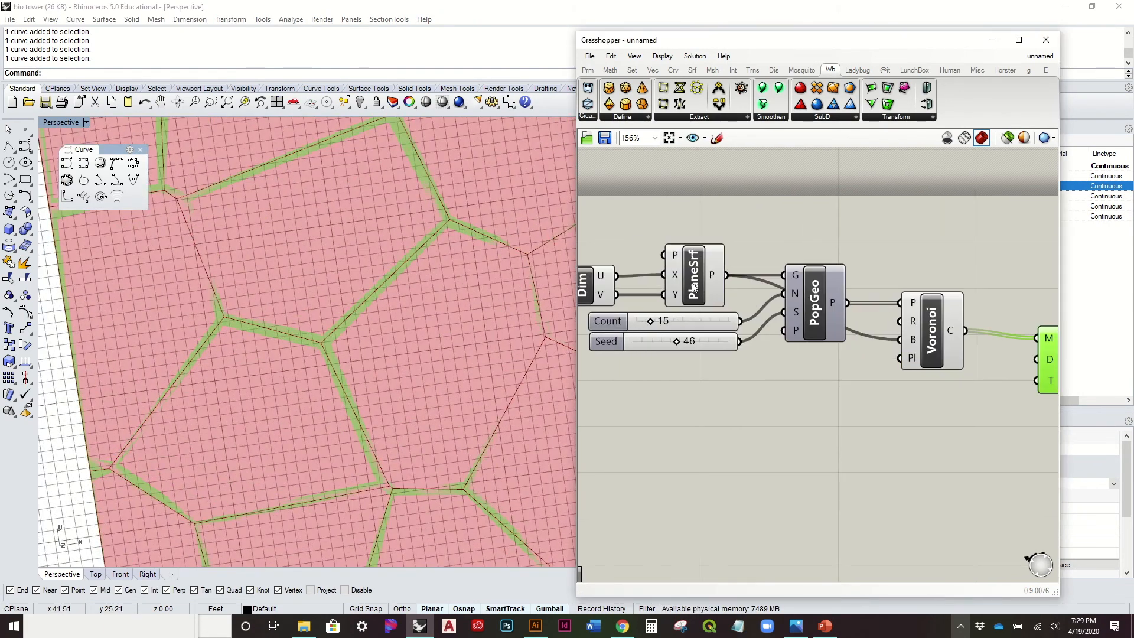
right_click(688, 267)
click(694, 277)
right_click(679, 252)
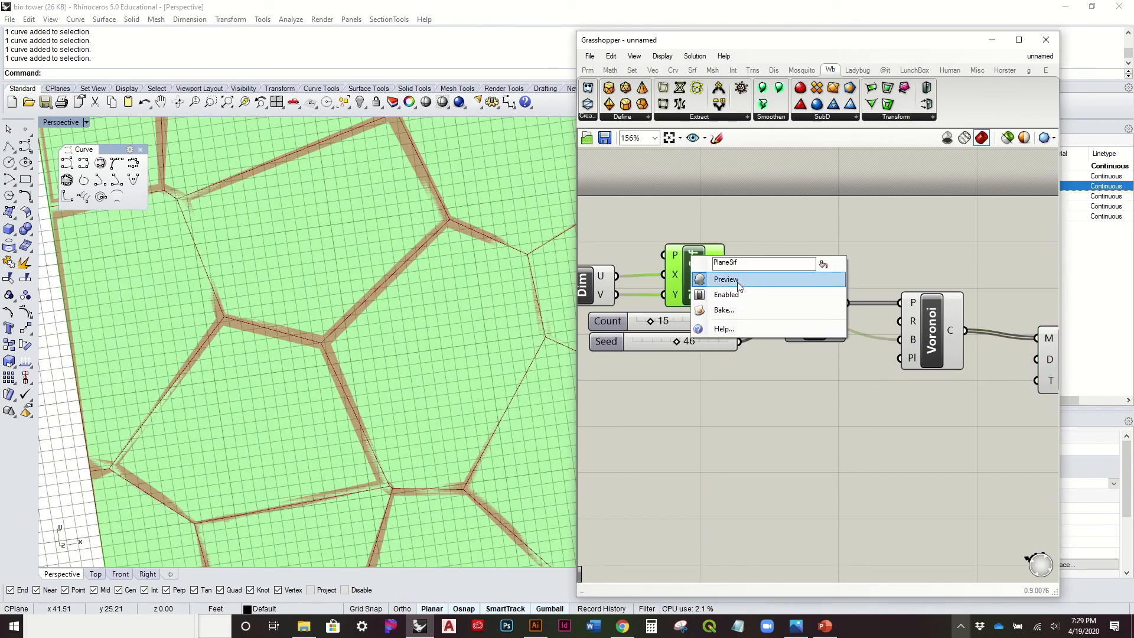
click(717, 281)
Examine the framed Voronoi cells in the perspective view, both up close and as a whole
scroll(288, 319, down, 8)
right_drag(288, 319, 295, 307)
scroll(381, 318, up, 4)
scroll(381, 318, down, 4)
scroll(213, 253, up, 5)
scroll(249, 261, down, 6)
right_drag(348, 322, 331, 350)
scroll(331, 350, down, 4)
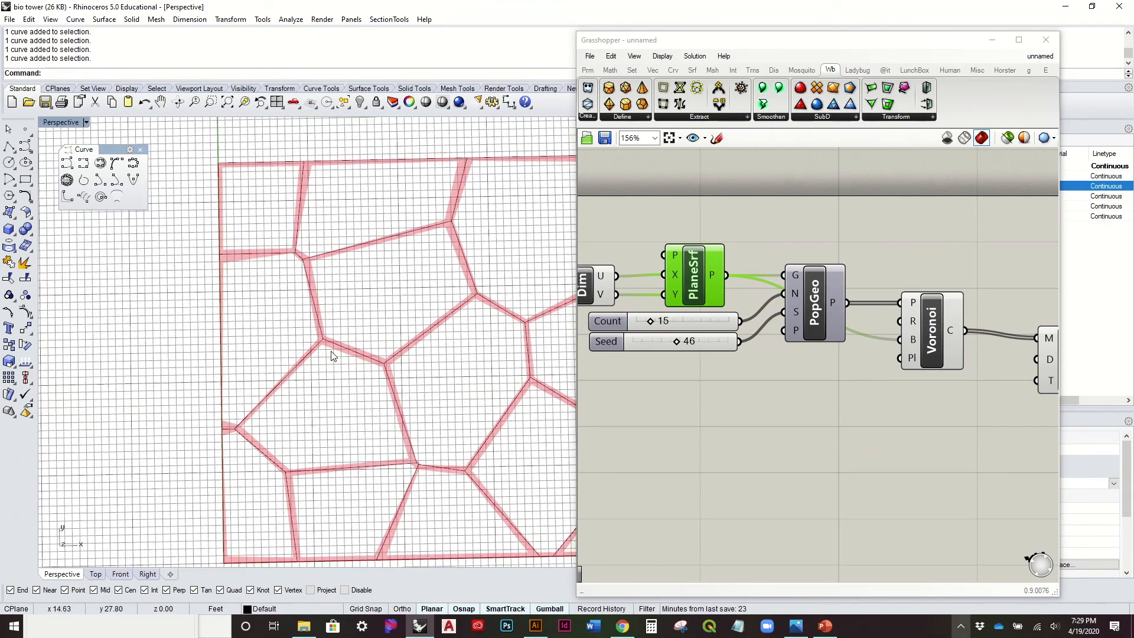
scroll(482, 354, up, 6)
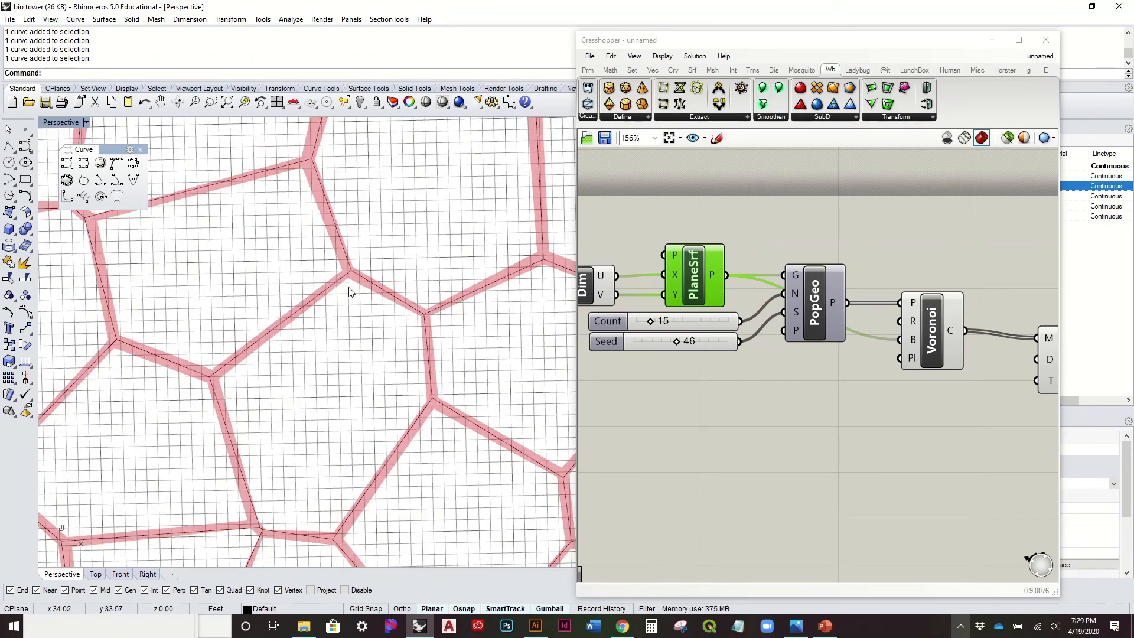
scroll(354, 288, down, 5)
mouse_move(374, 294)
right_down()
mouse_move(370, 324)
mouse_move(372, 304)
right_up()
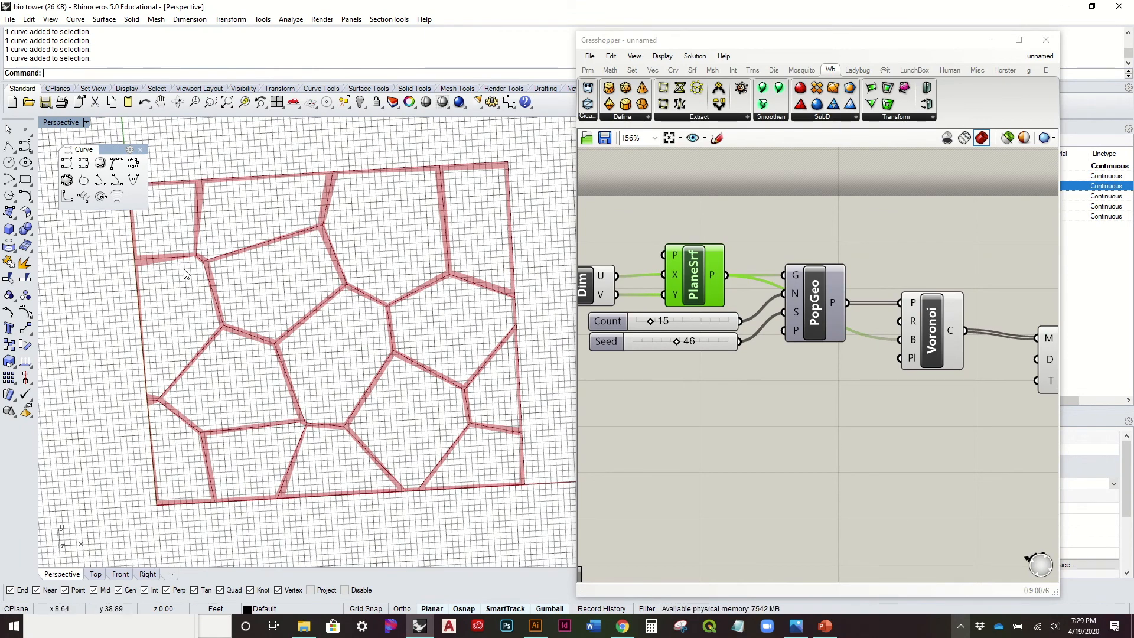
Add a number slider set to 15 and wire it into the Picture Frame's D input
right_drag(913, 381, 782, 366)
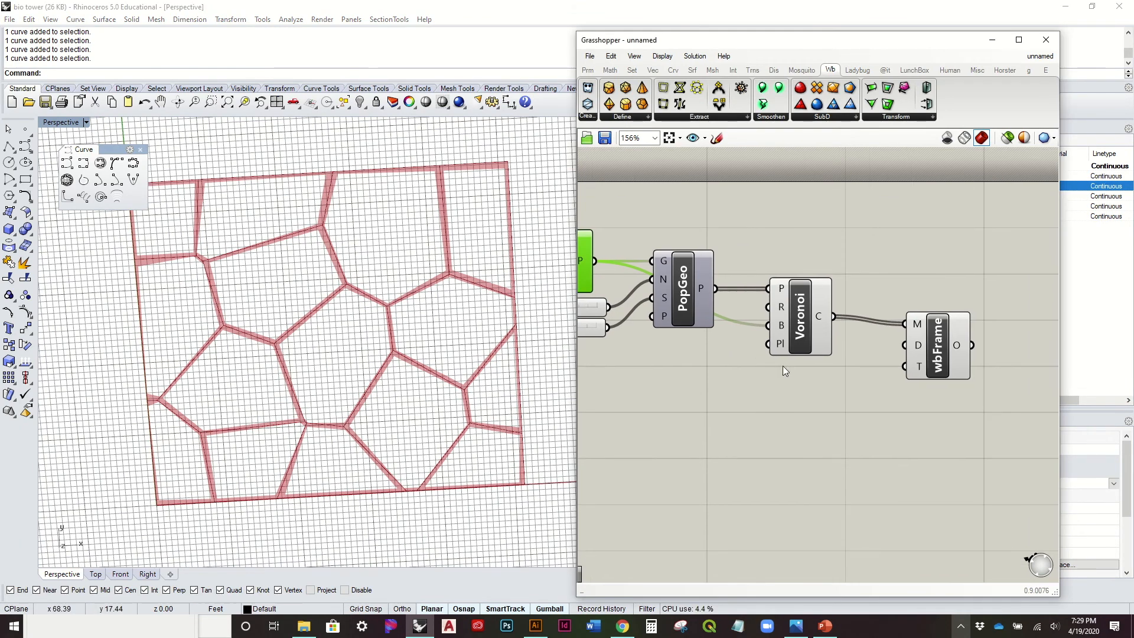
drag(926, 349, 928, 339)
mouse_move(917, 338)
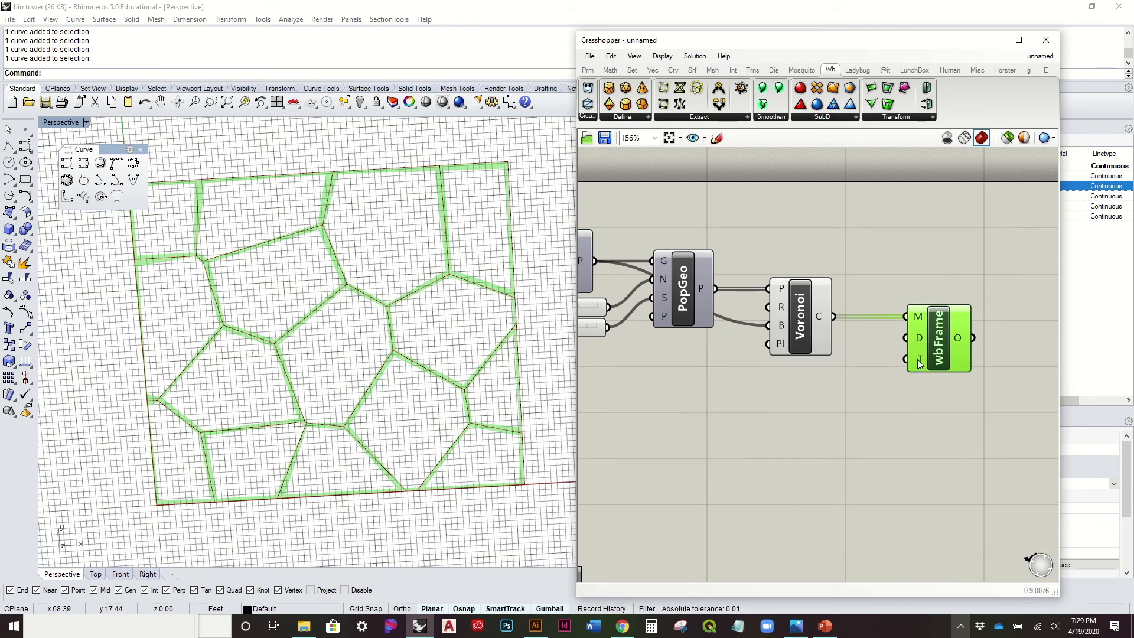
mouse_move(918, 360)
double_click(738, 393)
text(15)
key(Return)
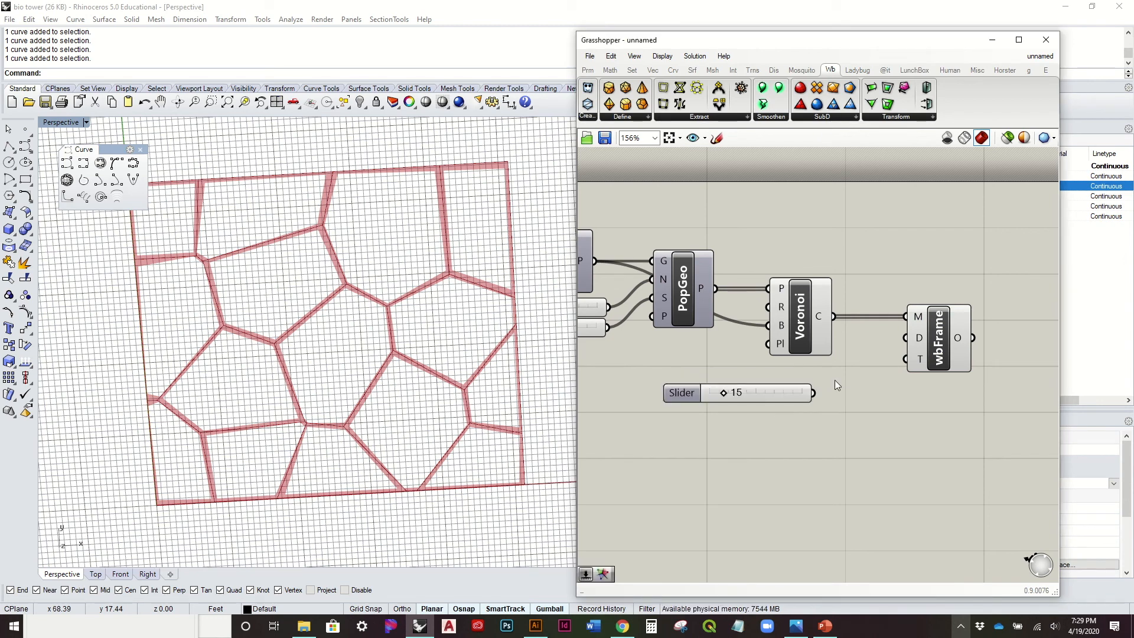
drag(817, 395, 903, 339)
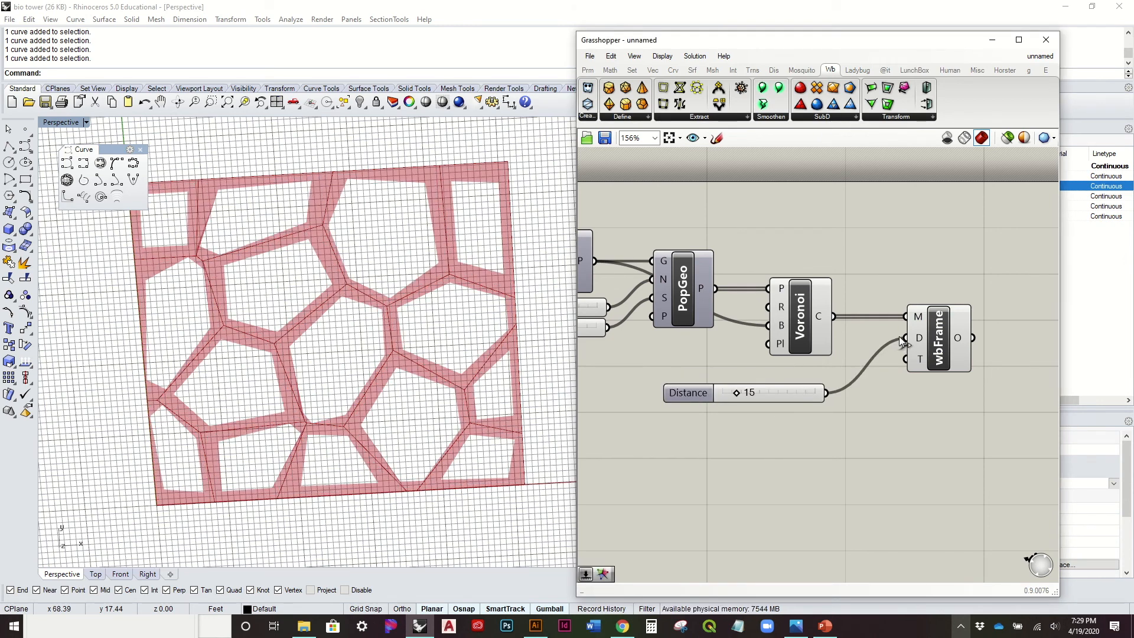
Try a frame Distance of 44, then settle on 9 for the Picture Frame's slider
mouse_move(741, 394)
mouse_down()
mouse_move(728, 393)
mouse_move(823, 395)
mouse_move(762, 402)
mouse_up()
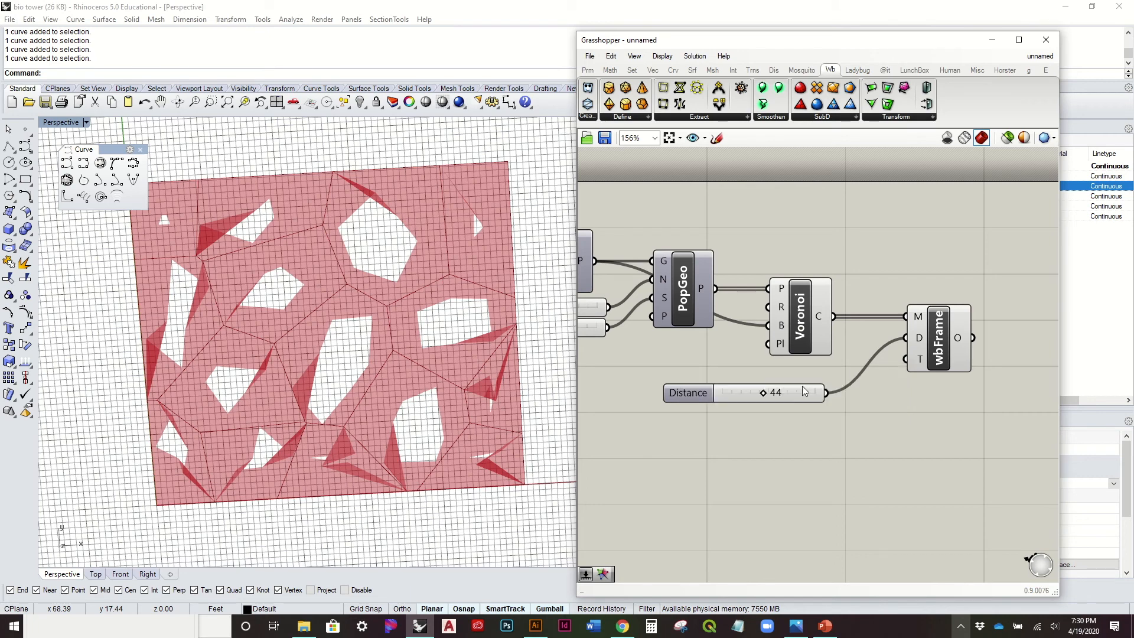
drag(761, 394, 730, 423)
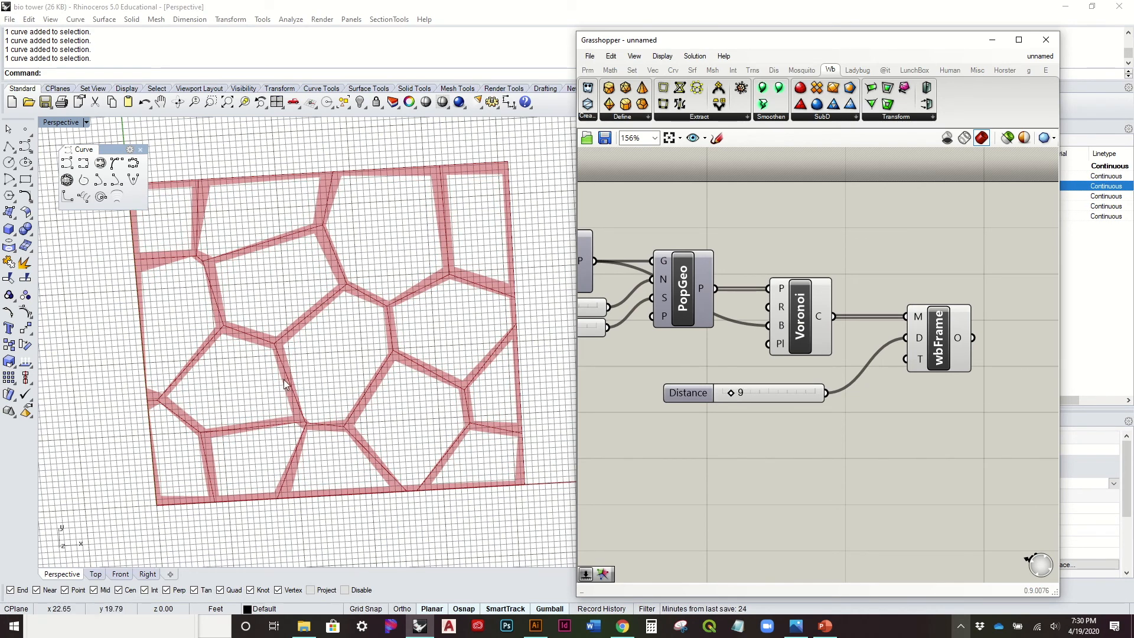
right_drag(286, 385, 288, 339)
scroll(628, 317, down, 1)
Add a Weaverbird's Mesh Thicken component and wire the Picture Frame output into its M input
right_drag(796, 315, 757, 315)
right_drag(458, 354, 451, 378)
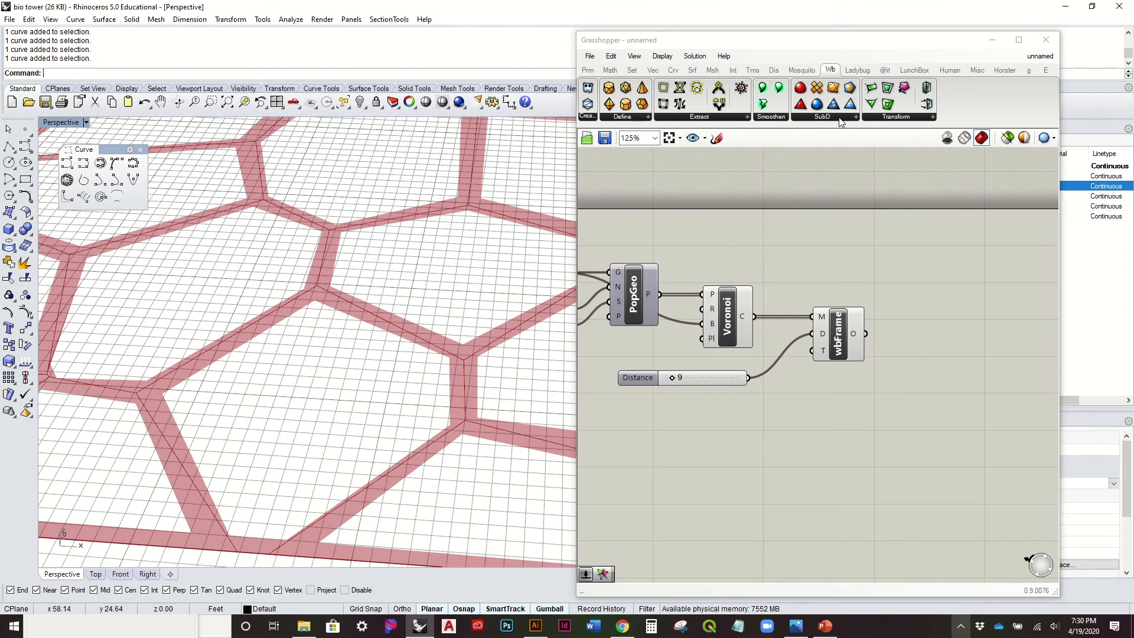
click(896, 116)
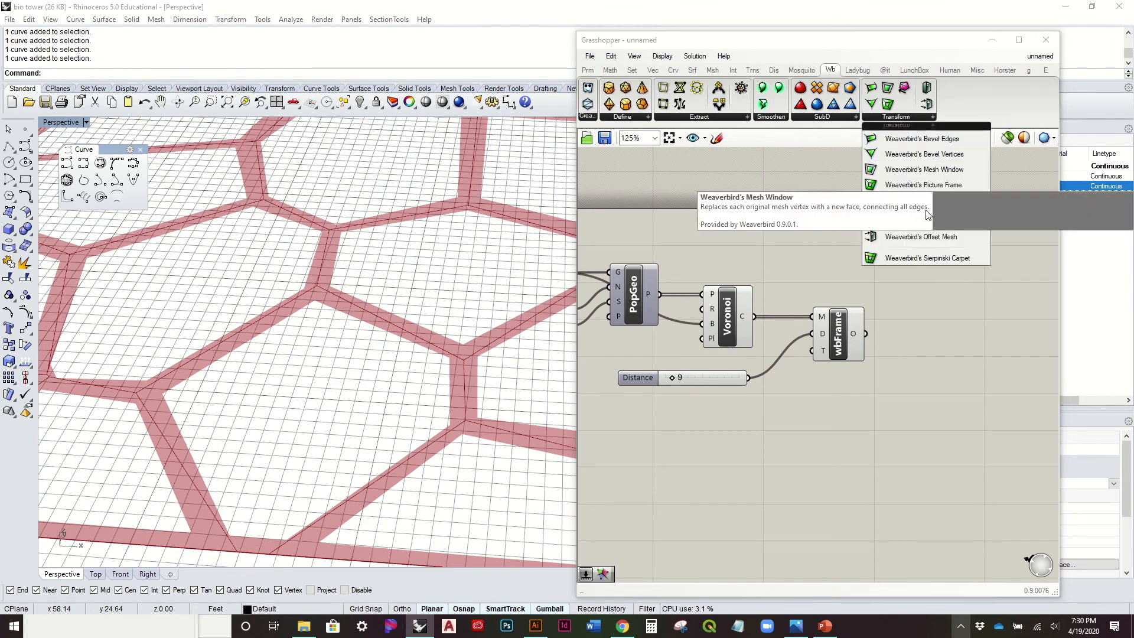
drag(932, 223, 907, 324)
drag(928, 344, 932, 356)
right_drag(449, 438, 328, 409)
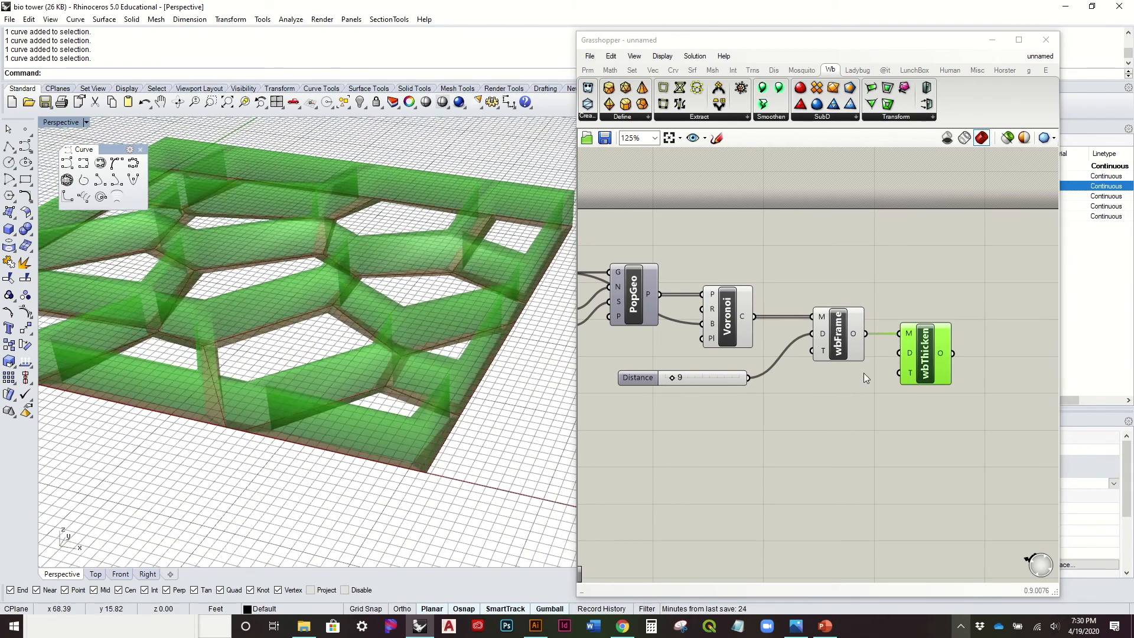
Add a number slider set to 0.25 and wire it into the Mesh Thicken's D input
mouse_move(910, 358)
double_click(801, 398)
text(0.25)
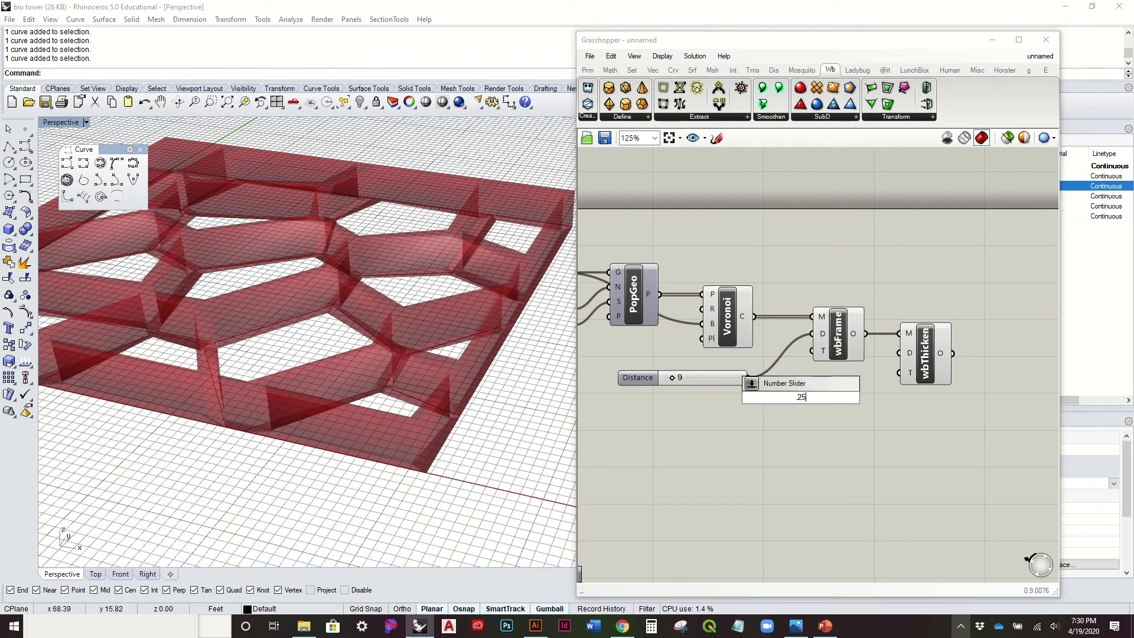
key(Return)
drag(861, 397, 898, 353)
Turn off the preview of the Picture Frame component
right_drag(348, 435, 355, 343)
click(835, 320)
right_click(834, 318)
click(866, 344)
right_drag(329, 261, 329, 286)
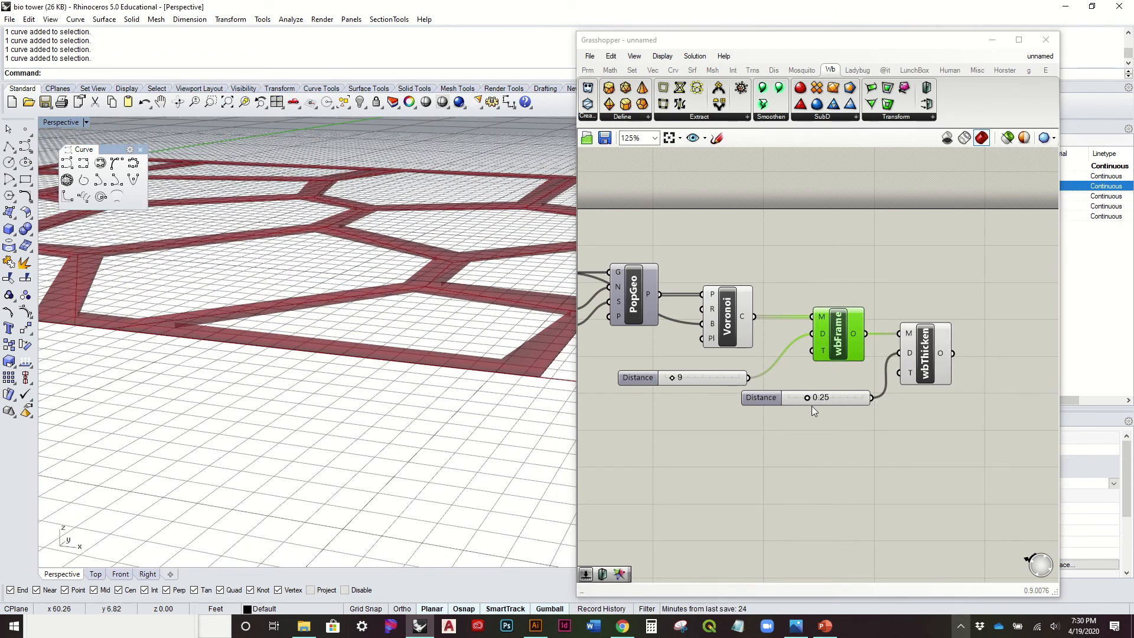
Set the Mesh Thicken's Distance slider to 0.50 and check the thickened frames in perspective
mouse_move(806, 395)
mouse_down()
mouse_move(844, 394)
mouse_move(824, 393)
mouse_up()
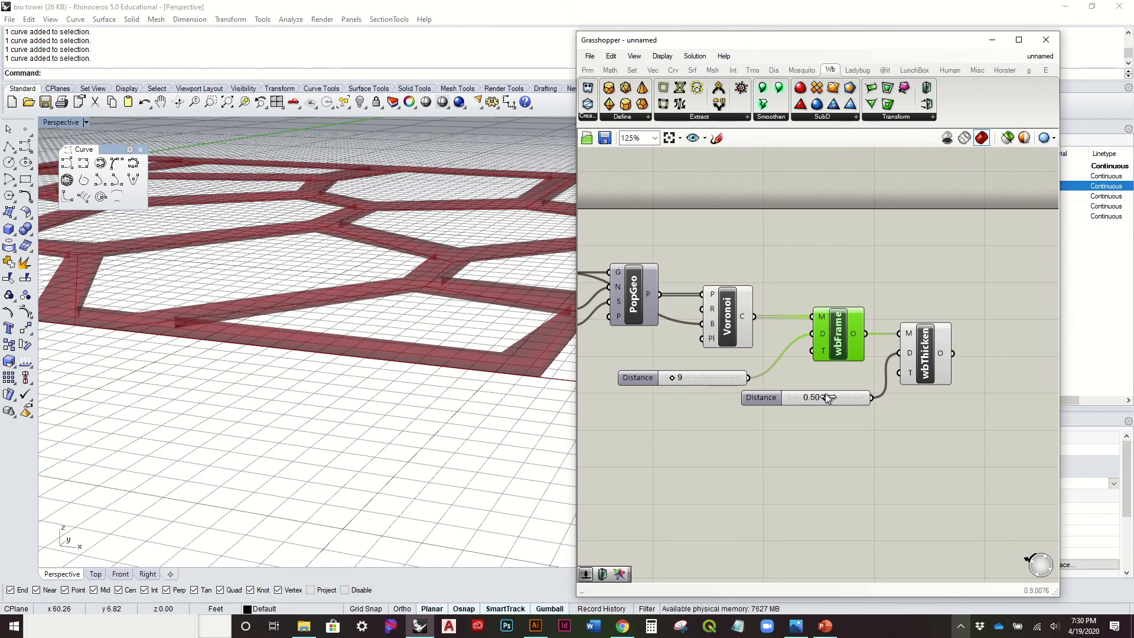
right_drag(466, 328, 428, 351)
scroll(431, 331, up, 5)
scroll(430, 354, down, 5)
Add a Weaverbird's Catmull-Clark Subdivision component and wire the Mesh Thicken output into its M input
click(931, 358)
right_drag(892, 318, 699, 303)
click(783, 294)
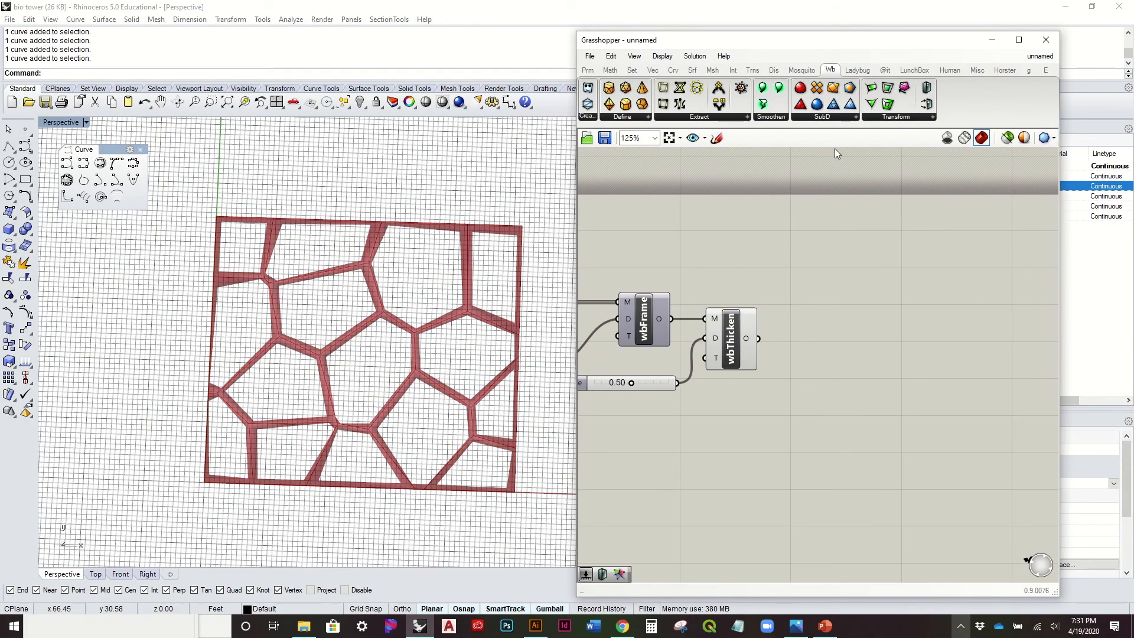
click(825, 117)
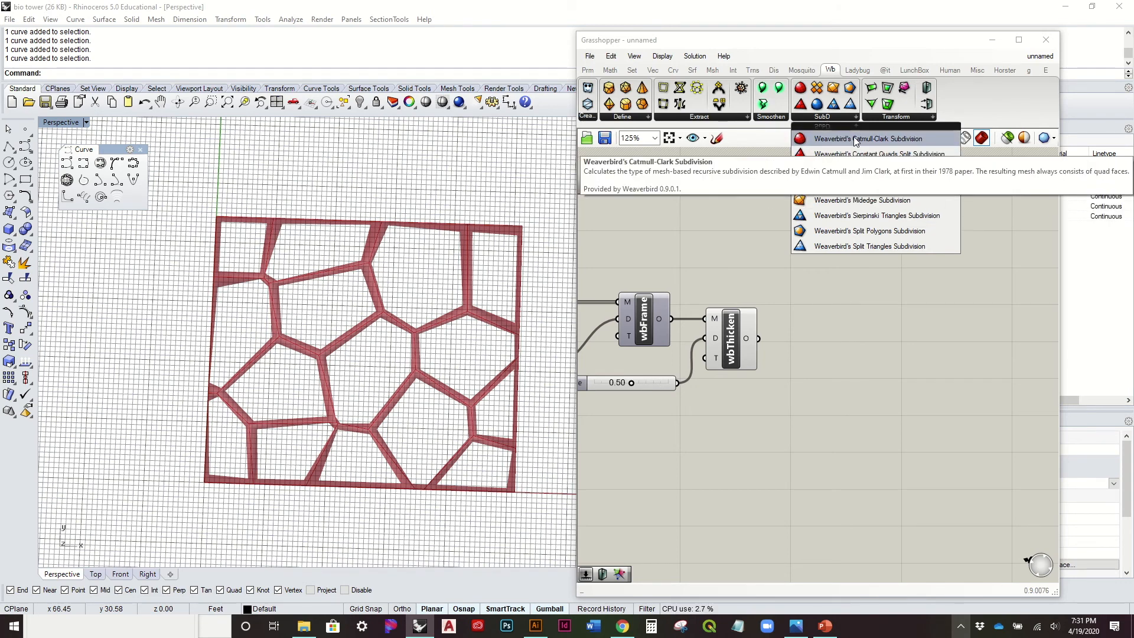
drag(855, 140, 866, 353)
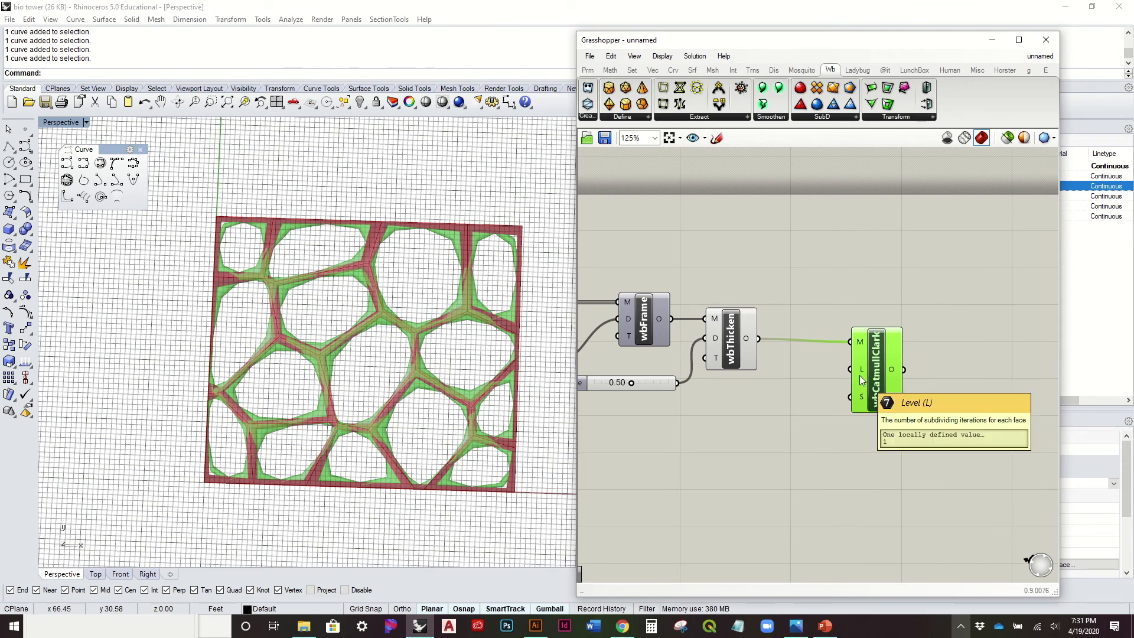
Create a compact panel containing 3 and wire it into the Catmull-Clark component's Level input
double_click(775, 403)
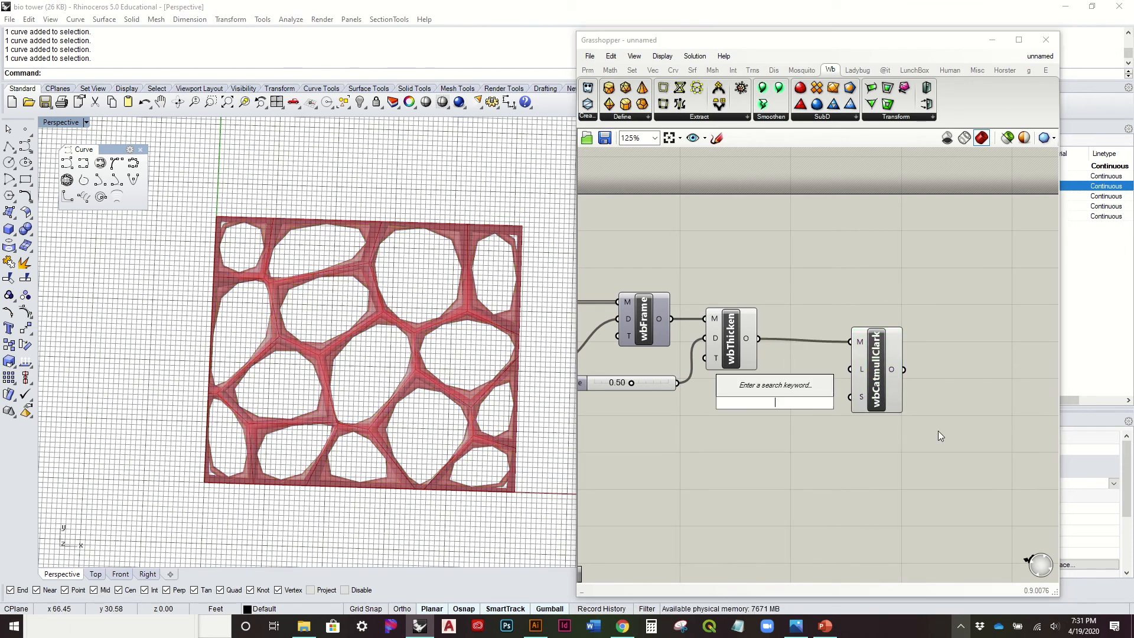
text(3)
key(Return)
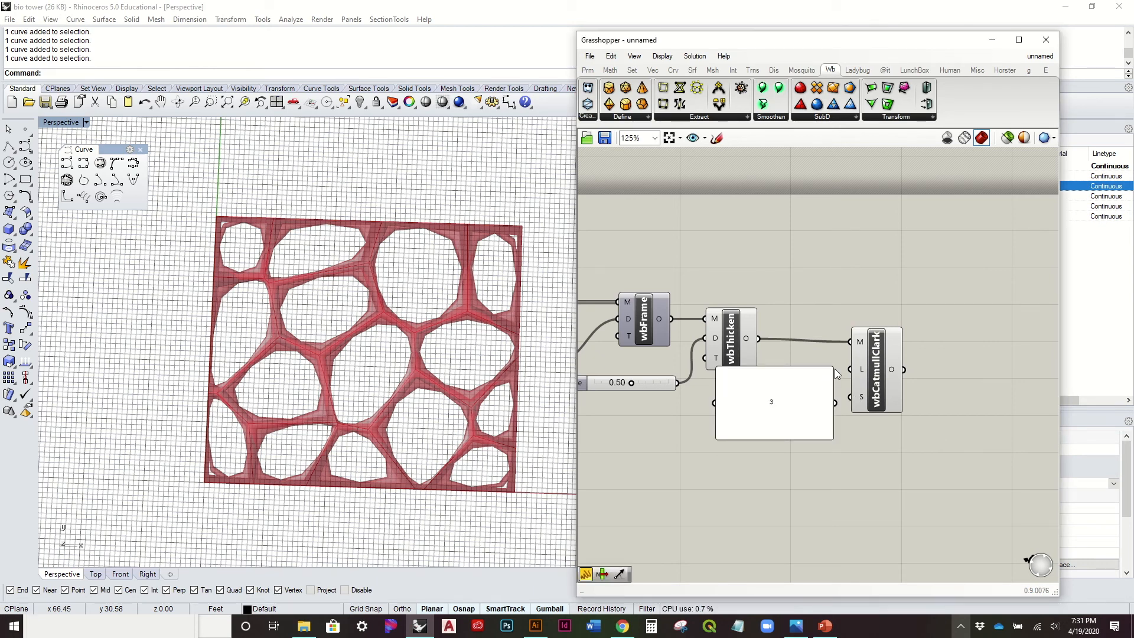
drag(832, 368, 802, 381)
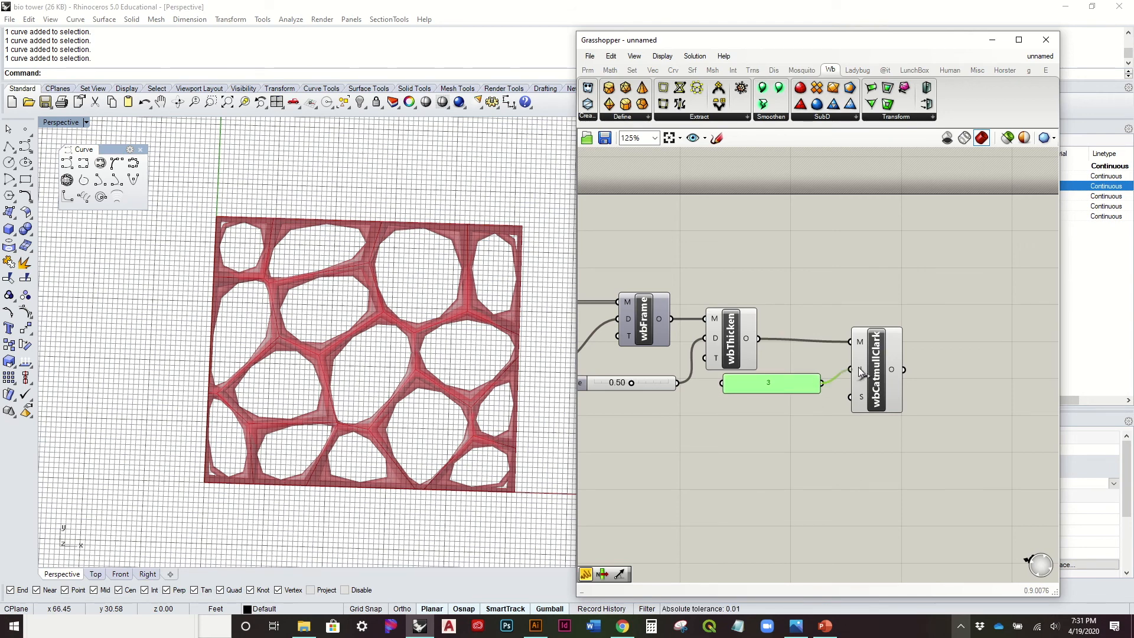
drag(859, 366, 860, 355)
Turn off the preview of the Mesh Thicken component
right_click(752, 348)
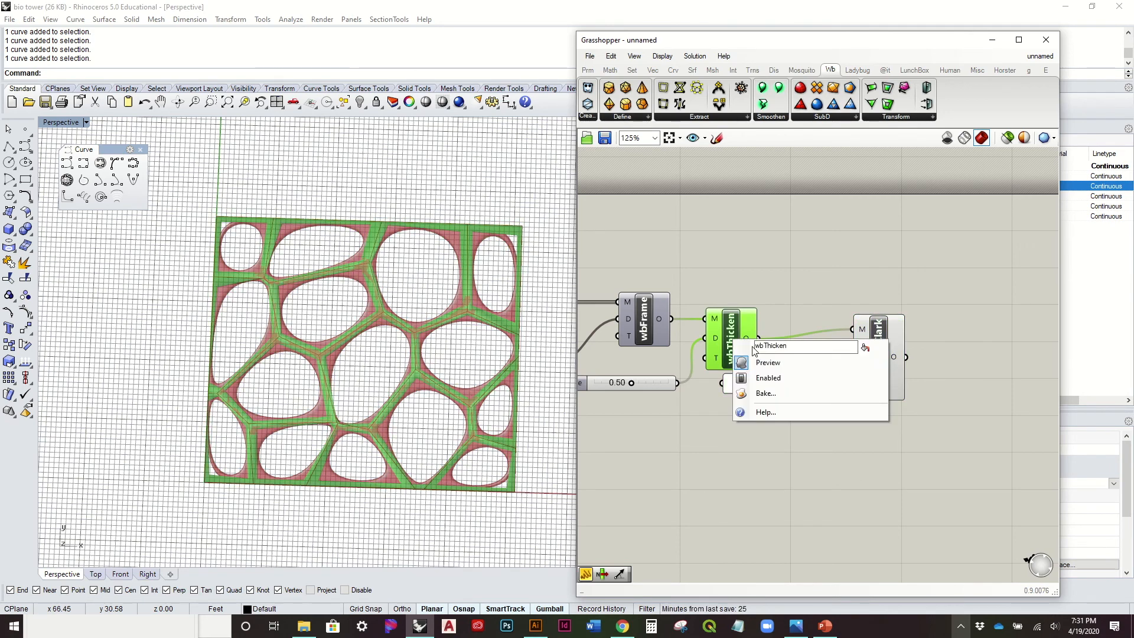
click(768, 362)
scroll(885, 357, up, 4)
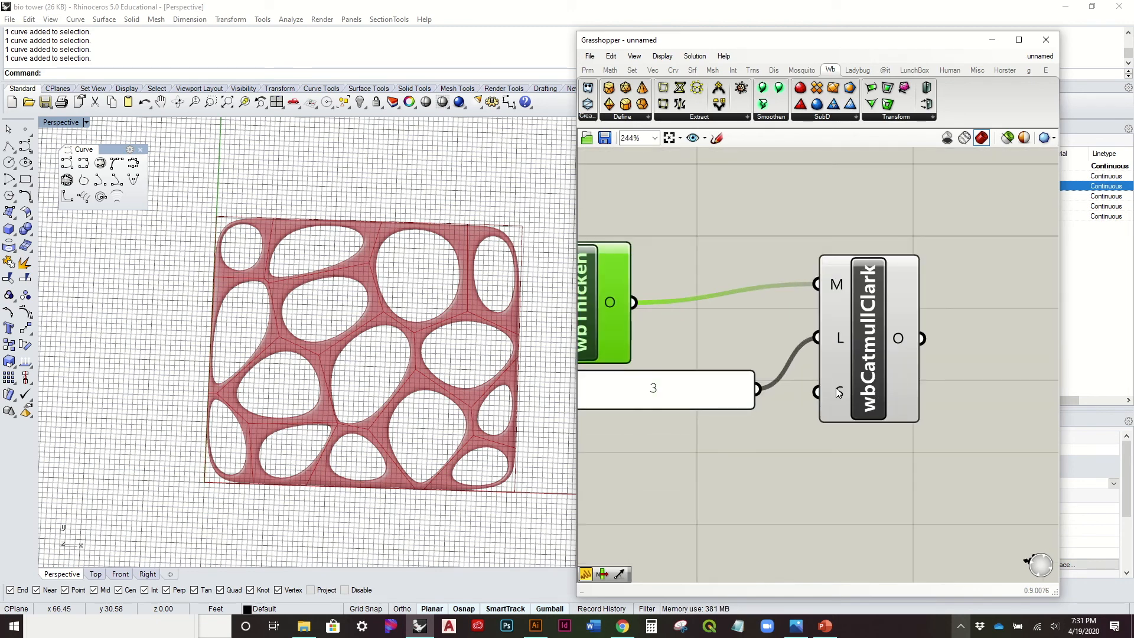
Read the Catmull-Clark component's Smooth Naked Edges options and examine the smoothed Voronoi mesh from several angles
mouse_move(839, 393)
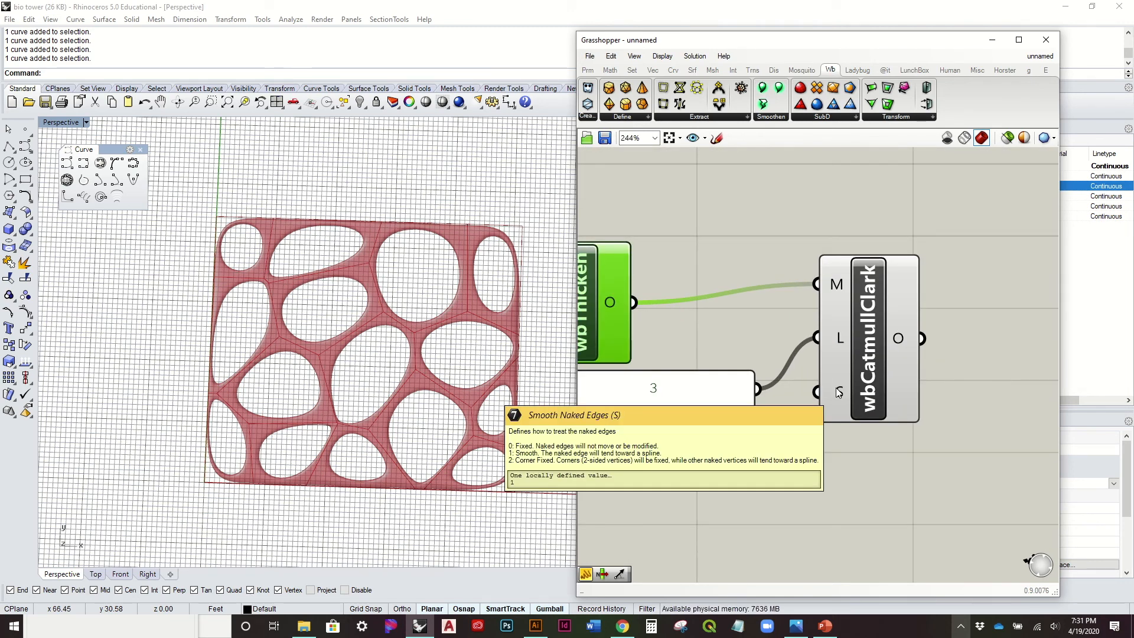
drag(850, 364, 839, 390)
right_drag(477, 462, 349, 345)
scroll(459, 350, up, 5)
scroll(363, 359, up, 7)
scroll(271, 303, up, 6)
scroll(290, 303, down, 6)
right_drag(291, 307, 332, 307)
right_drag(353, 251, 409, 335)
scroll(372, 309, down, 4)
scroll(390, 329, down, 6)
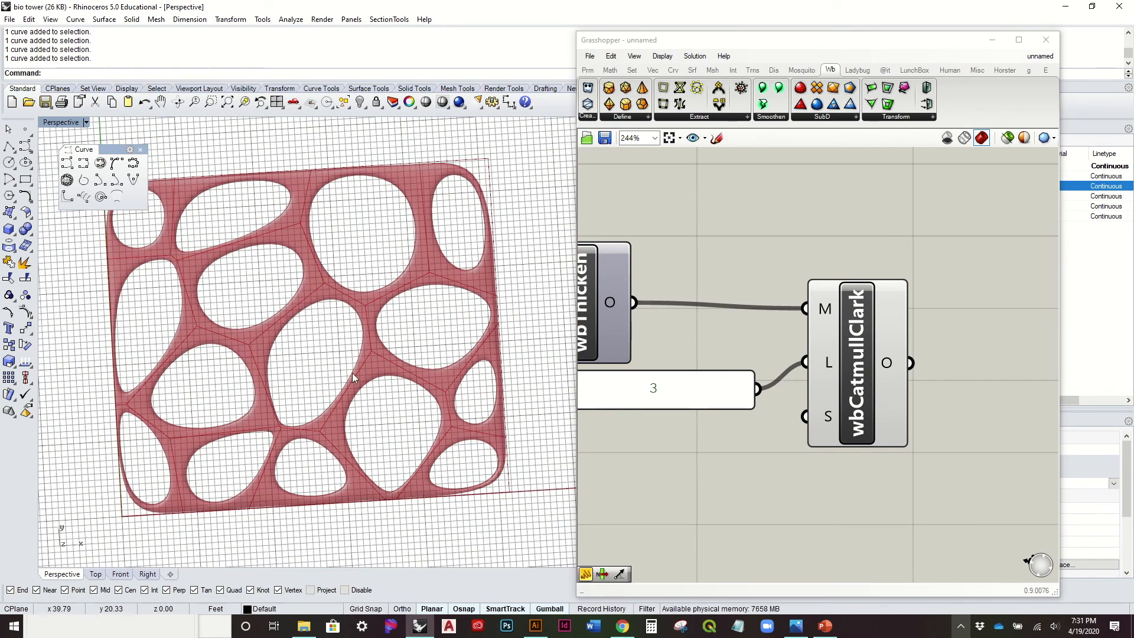
scroll(425, 372, down, 3)
click(748, 227)
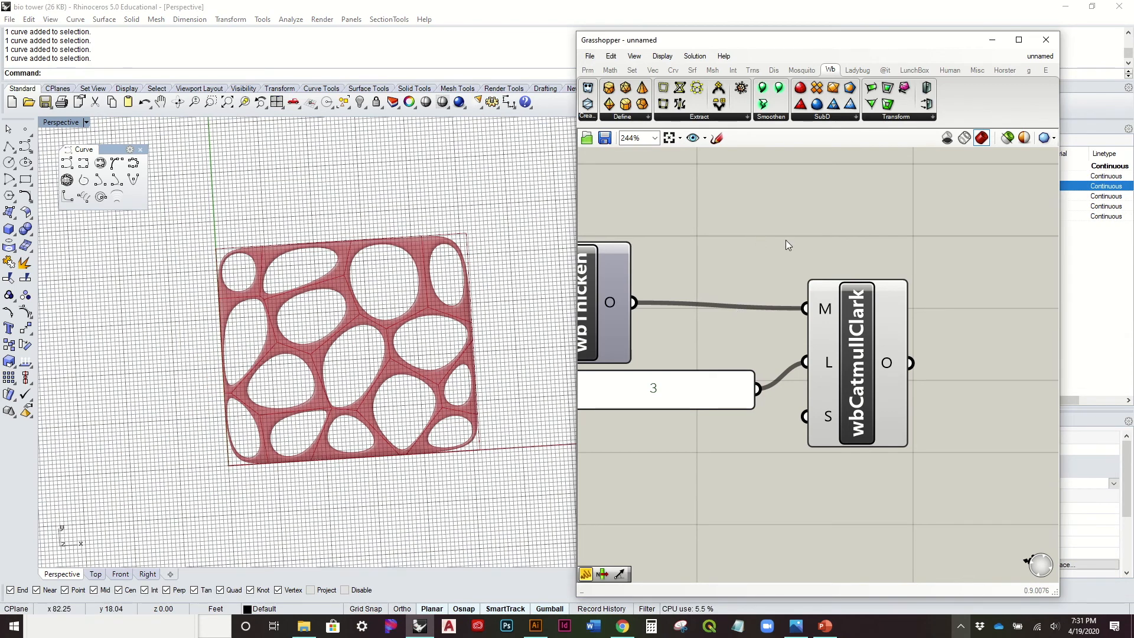
Add a Weaverbird's Mesh Window component above the Mesh Thicken component and shift the frame, thicken and Catmull-Clark group slightly down
scroll(794, 231, down, 5)
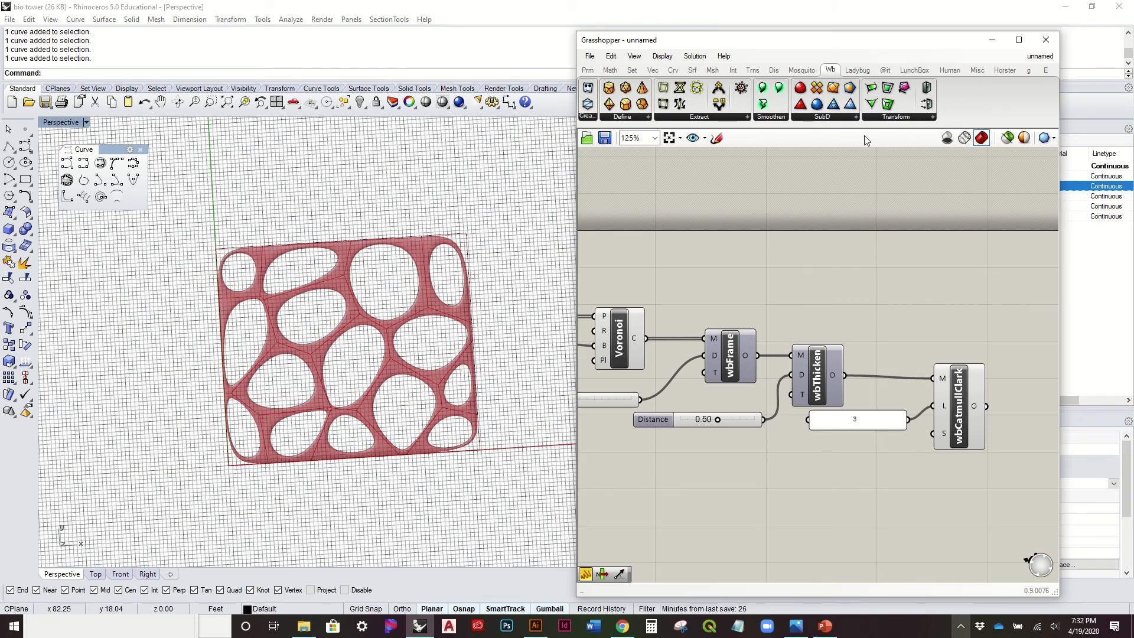
click(894, 118)
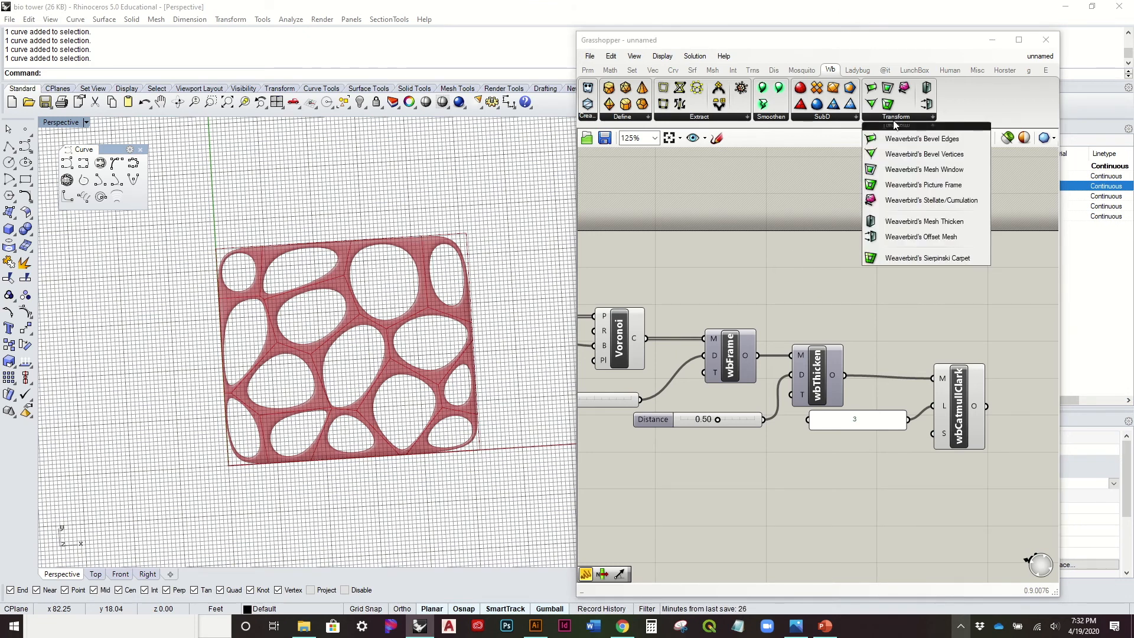
click(911, 175)
click(814, 272)
right_drag(686, 304, 689, 283)
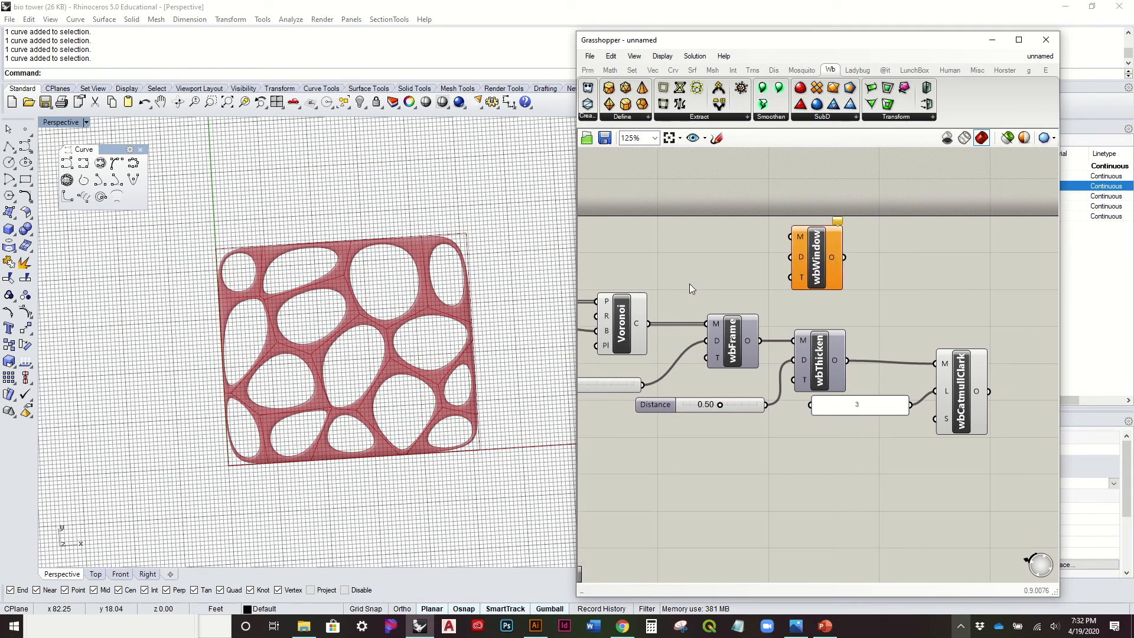
drag(997, 476, 728, 364)
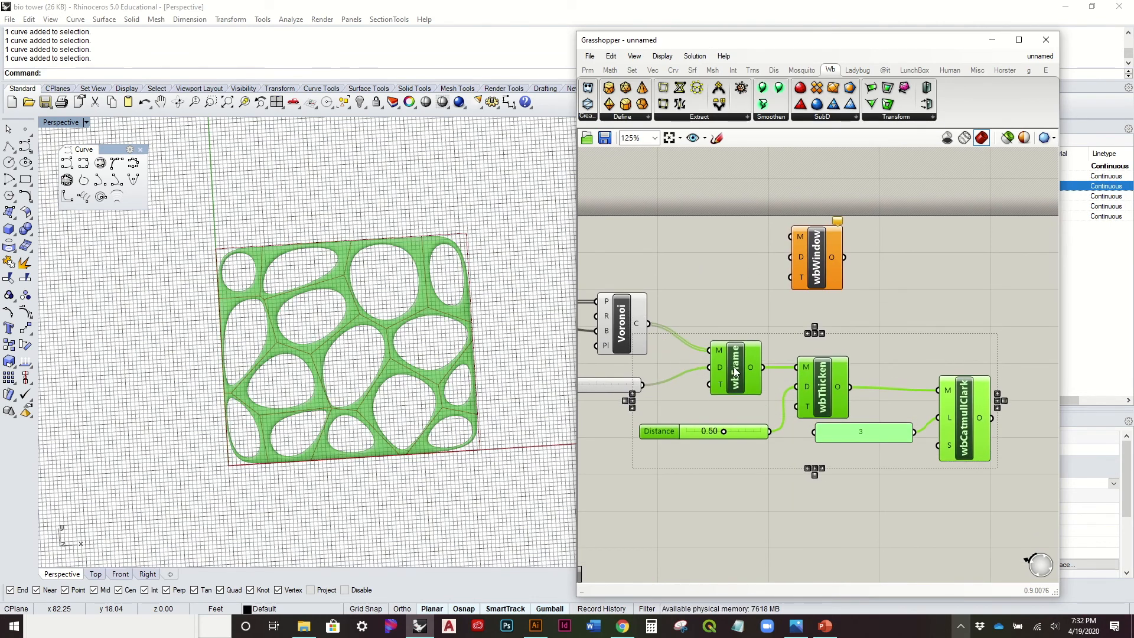
click(706, 321)
right_drag(706, 320, 759, 309)
Wire the Voronoi cells output into the Mesh Window component's M input
click(671, 379)
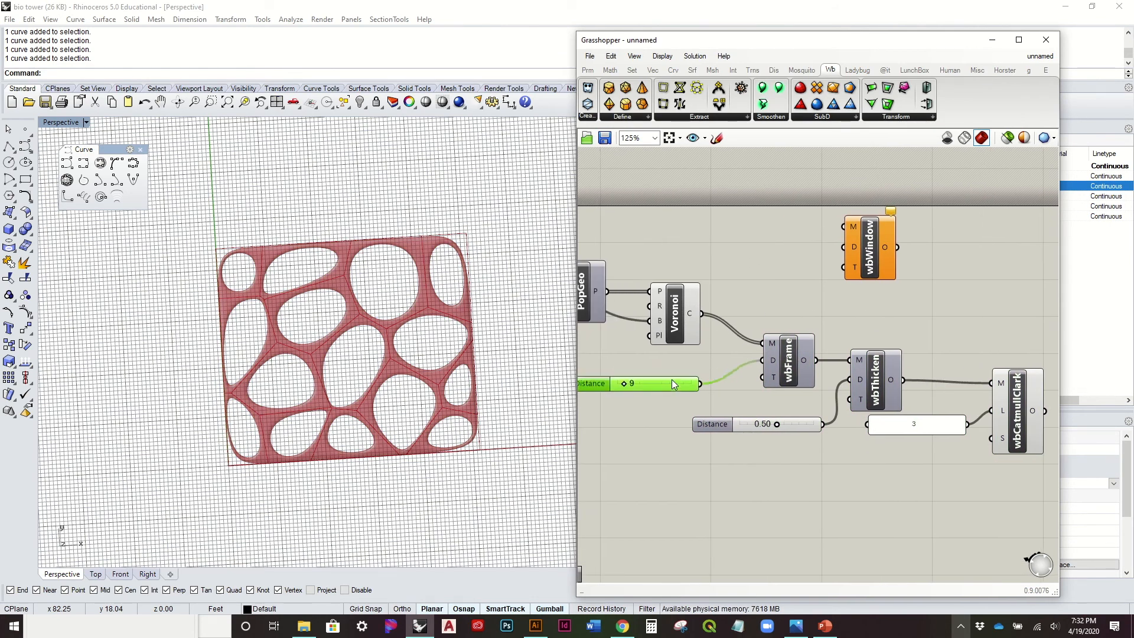
click(685, 313)
drag(850, 225, 850, 226)
right_drag(905, 252, 869, 260)
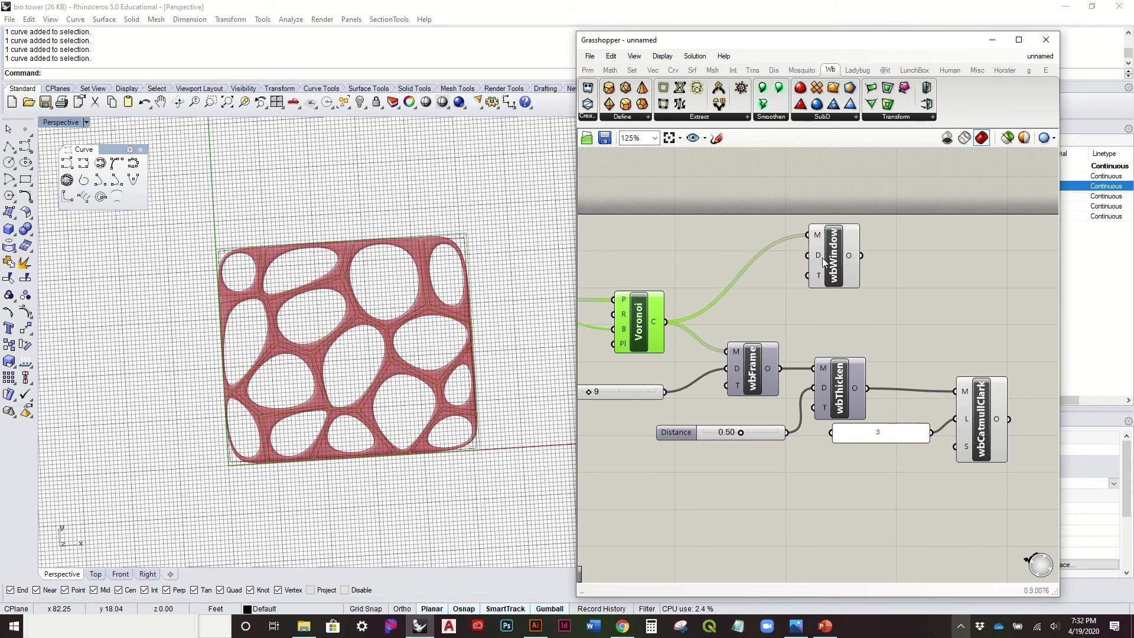
Wire the Picture Frame's distance slider into the Mesh Window component's D input and inspect the resulting window outlines up close
mouse_move(819, 258)
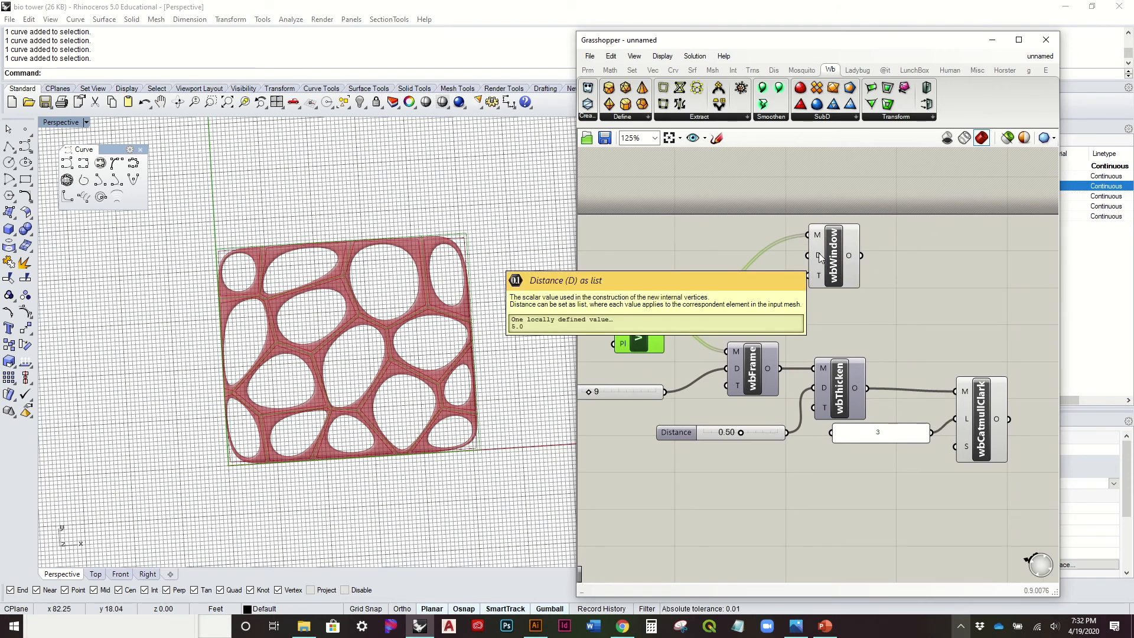
drag(833, 259, 847, 265)
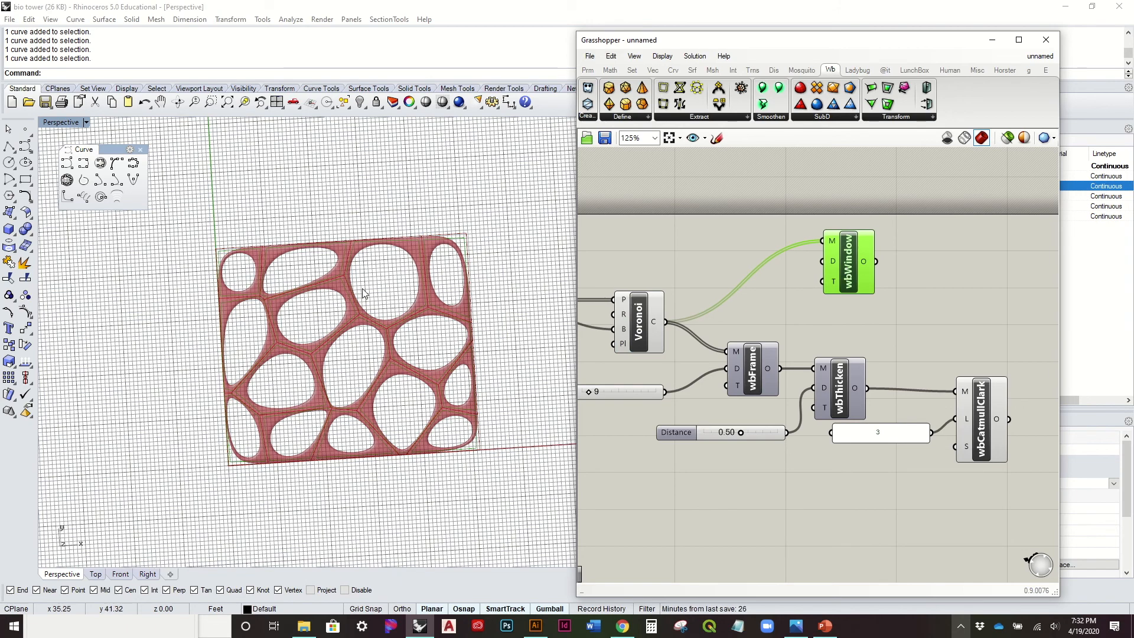
scroll(361, 290, up, 8)
drag(667, 391, 823, 261)
scroll(356, 263, up, 6)
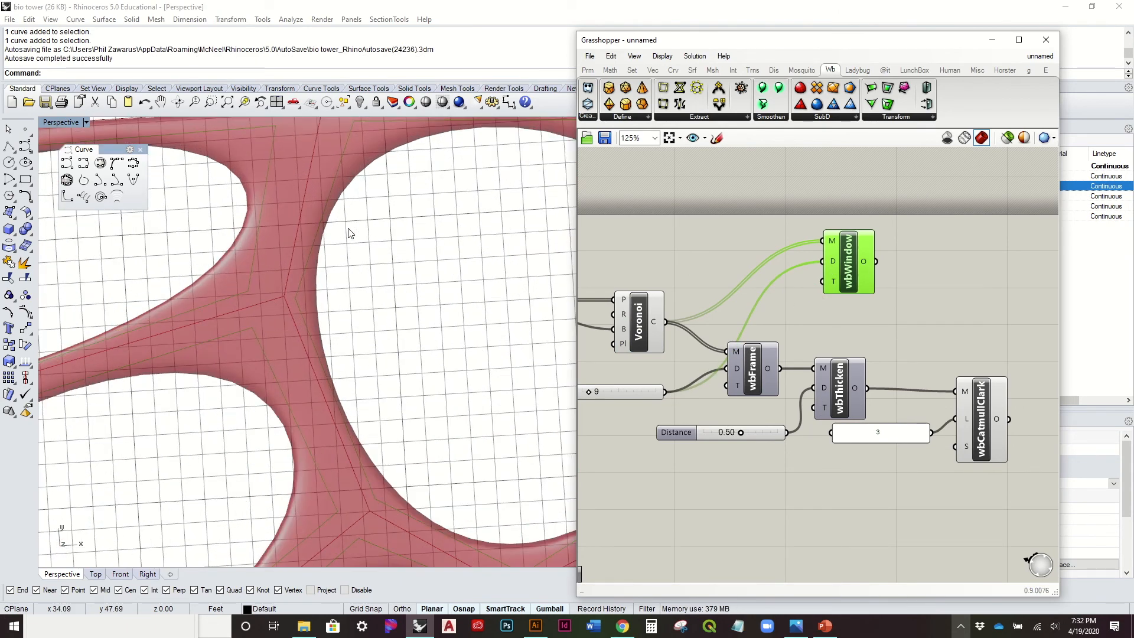
scroll(357, 263, down, 5)
Duplicate the Catmull-Clark component, place the copy above the original and wire the Mesh Window output into its M input
right_drag(792, 310, 731, 320)
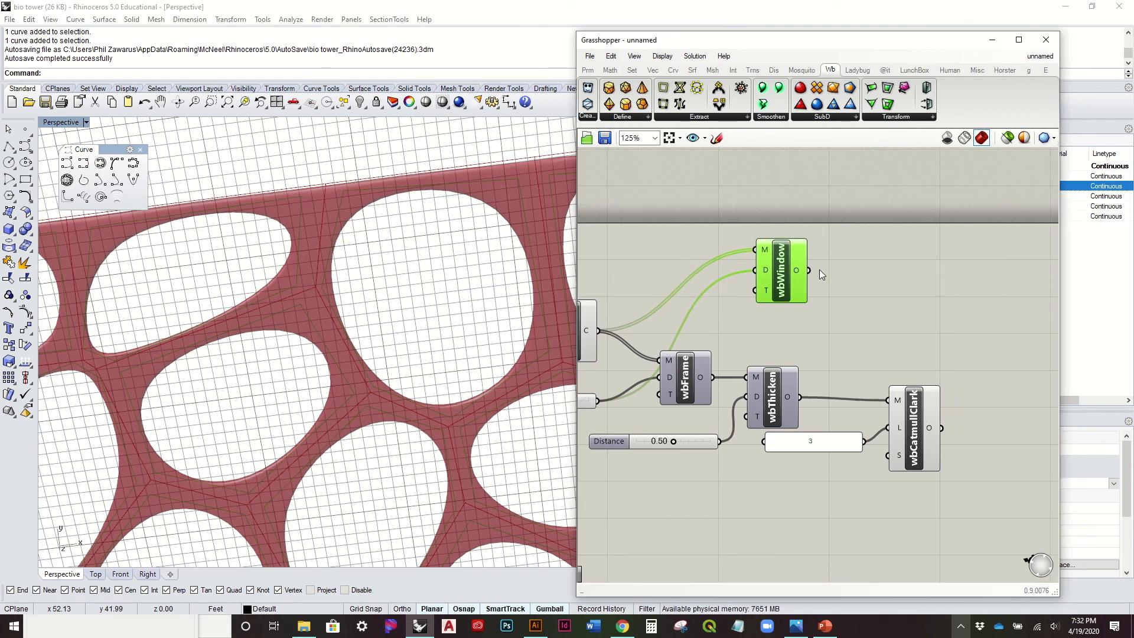
drag(794, 273, 783, 292)
click(819, 289)
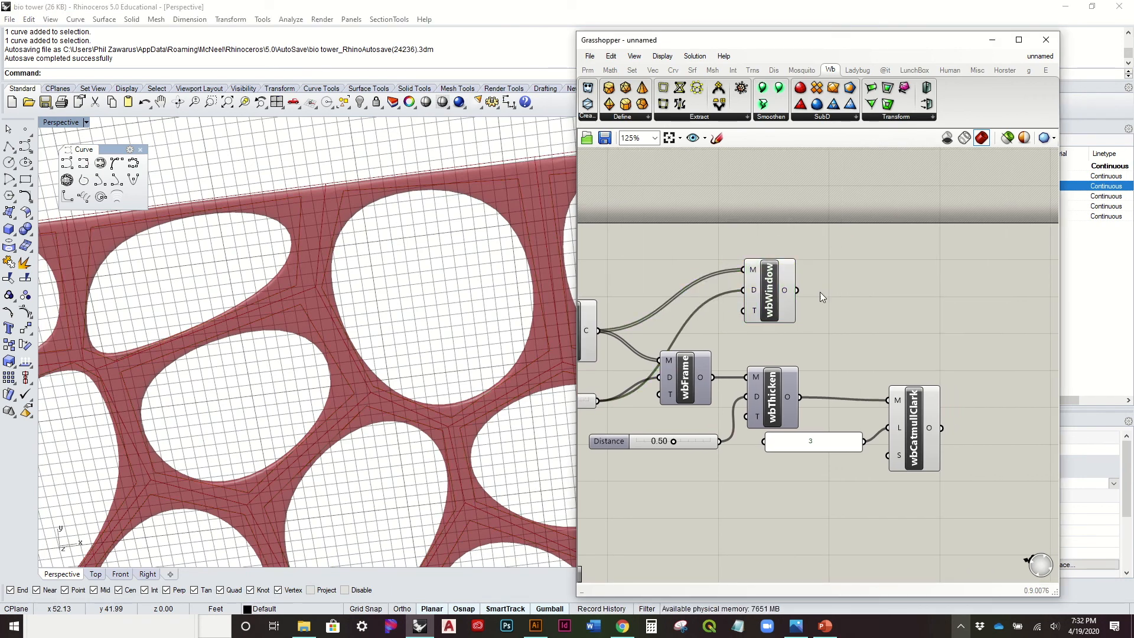
right_drag(819, 291, 845, 281)
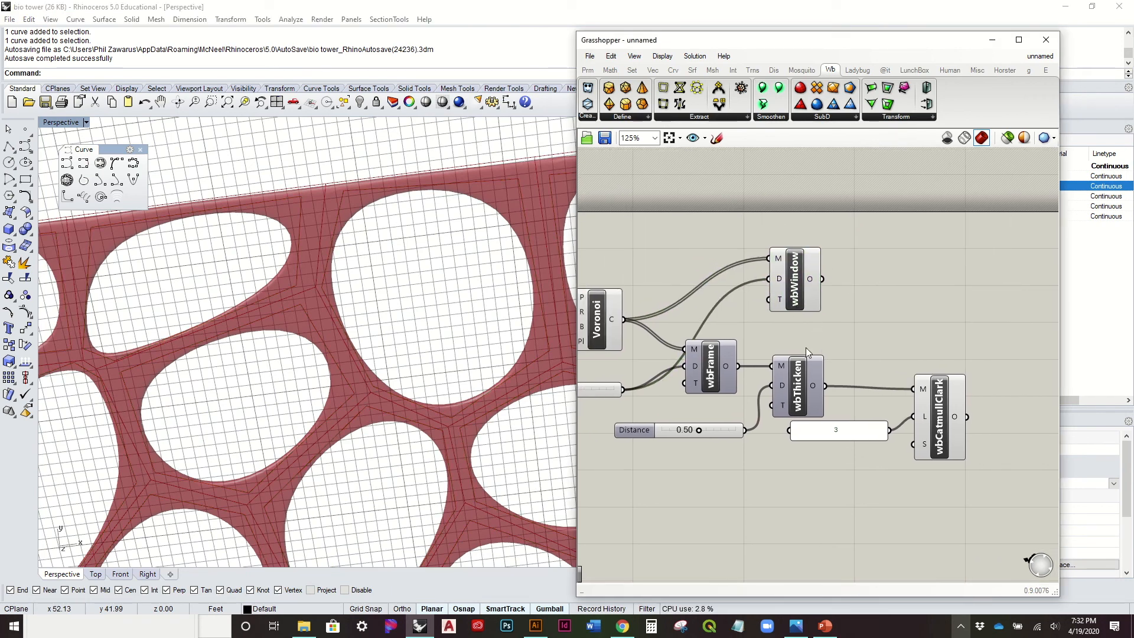
click(947, 421)
key(ctrl+c)
key(ctrl+v)
drag(949, 420, 949, 295)
click(894, 229)
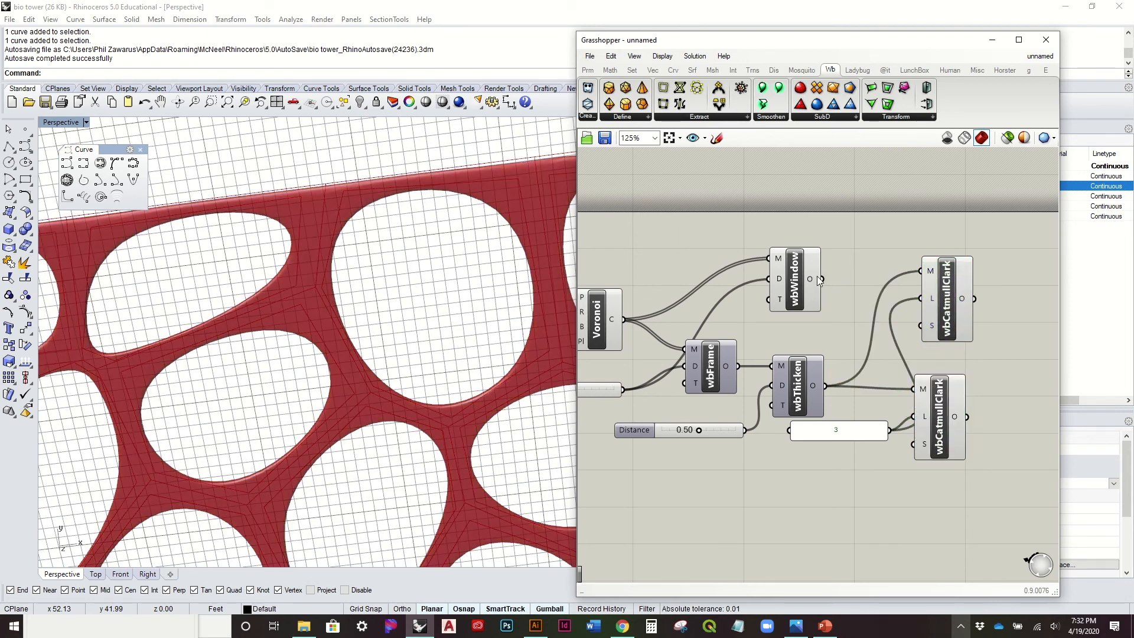
drag(820, 279, 918, 271)
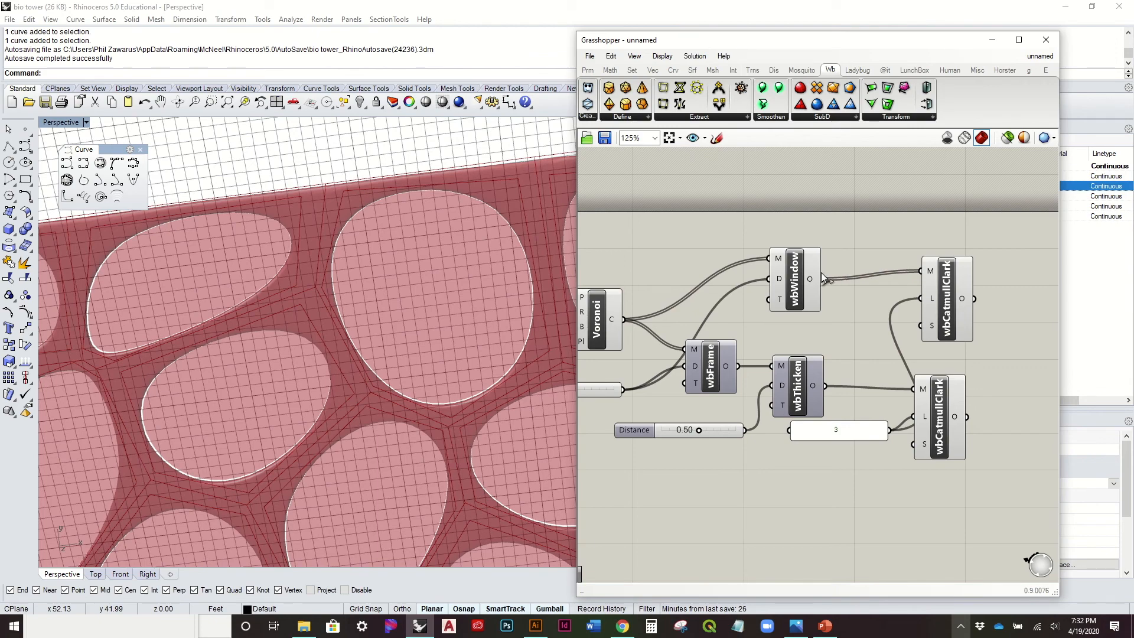
Turn off the preview of the Mesh Window component
click(795, 287)
right_click(796, 287)
click(821, 296)
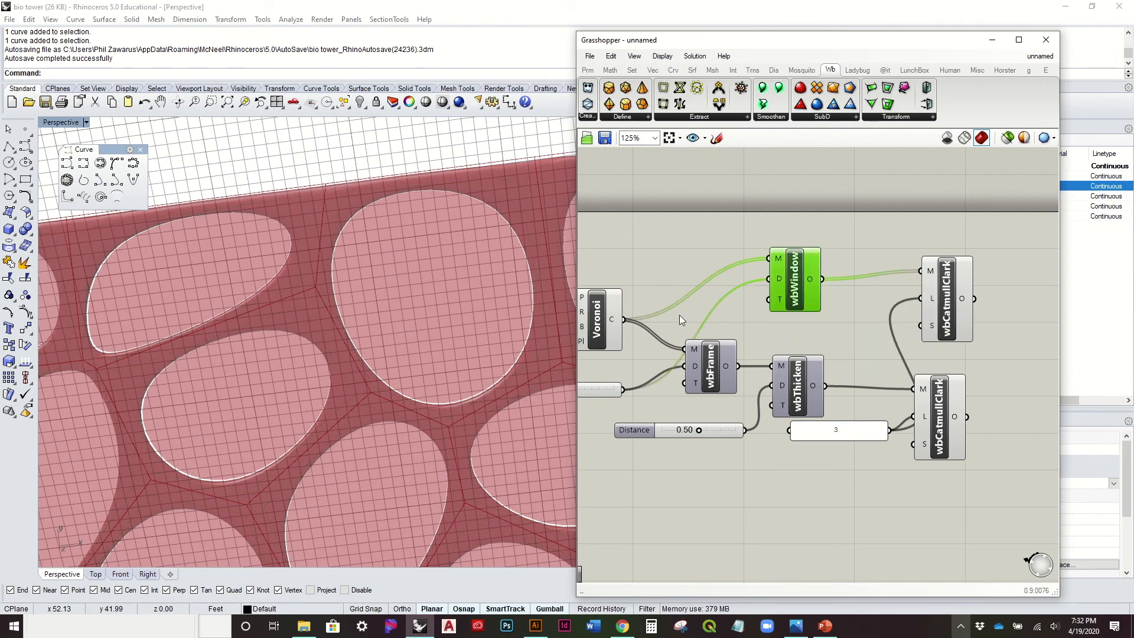
Create a separate number slider for the Mesh Window component, wire it into the D input and set it to 7
scroll(310, 282, up, 10)
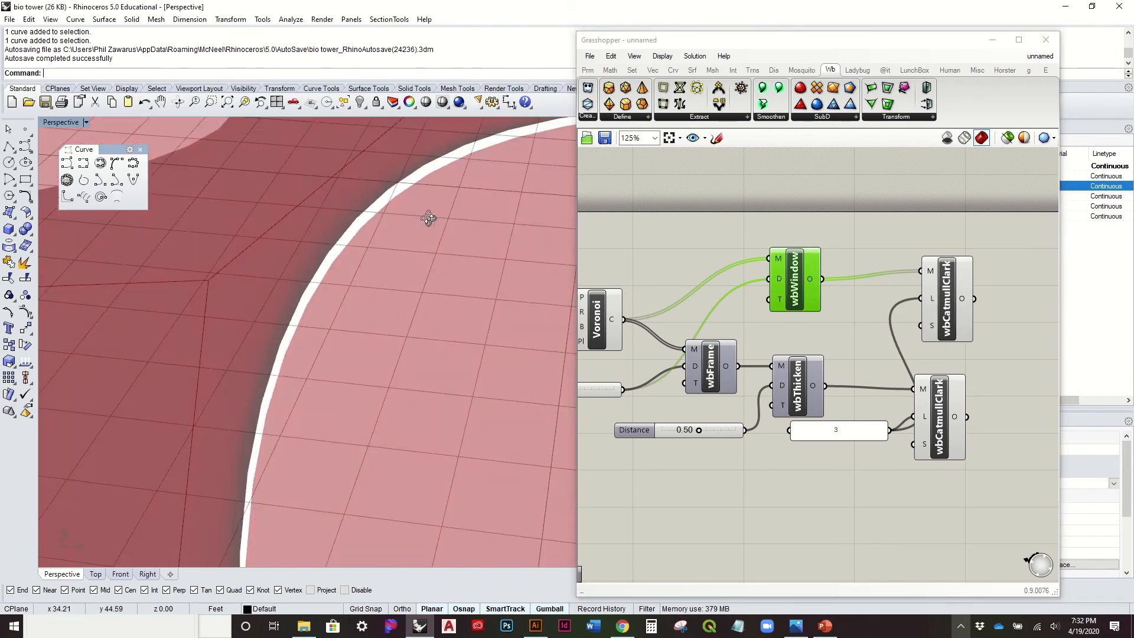
right_drag(428, 218, 443, 285)
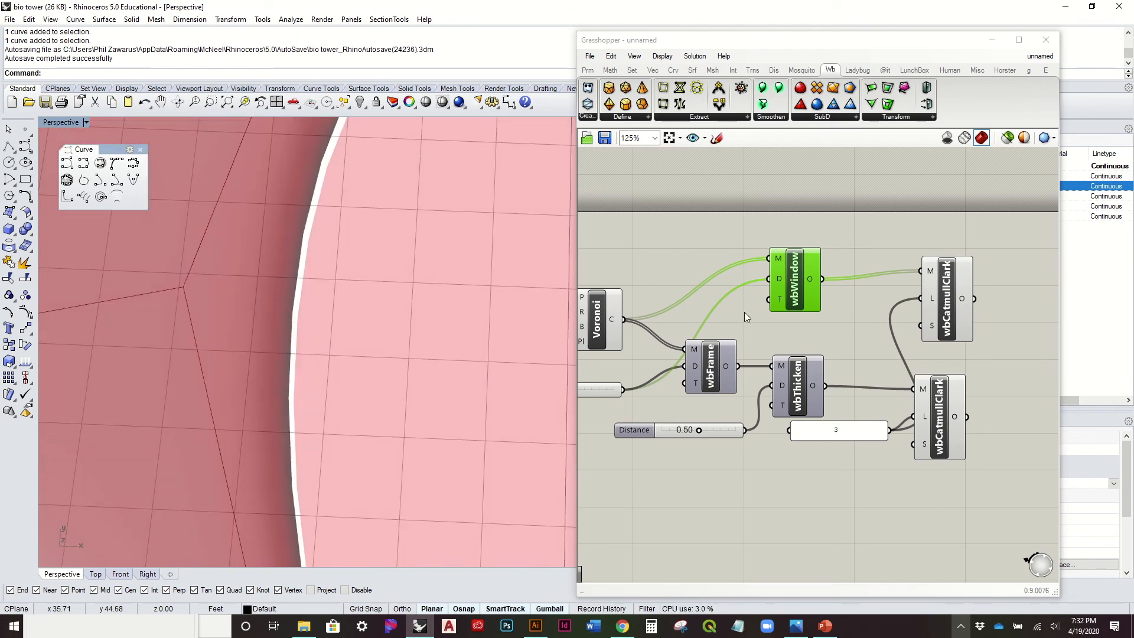
scroll(725, 314, down, 4)
scroll(732, 282, up, 5)
click(759, 247)
double_click(731, 243)
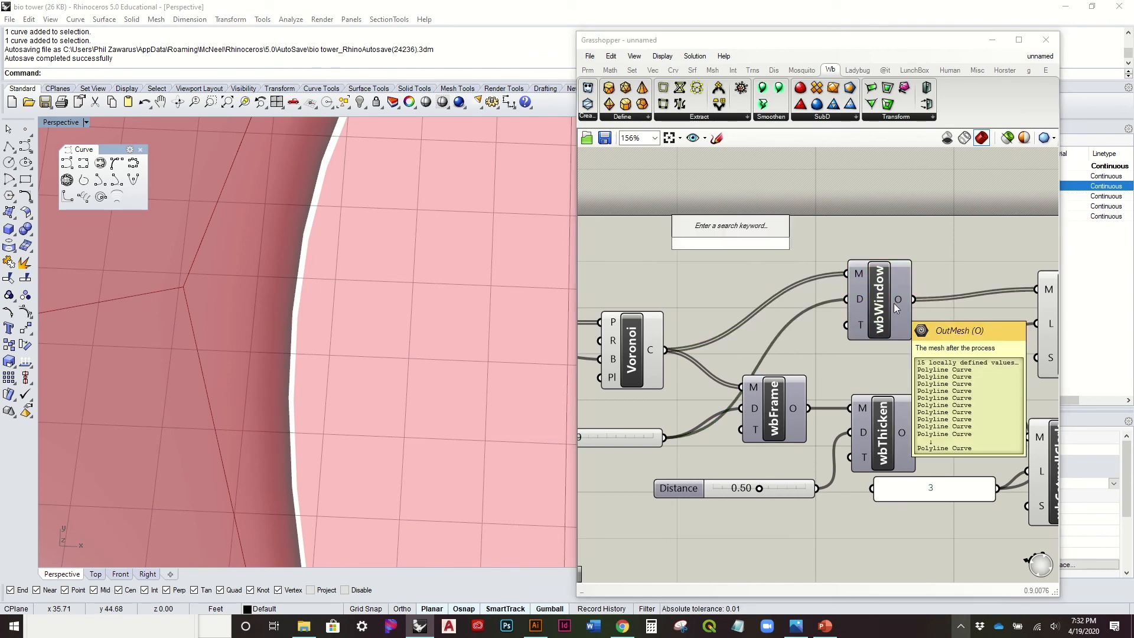
text(8)
key(Return)
scroll(873, 319, down, 2)
right_drag(806, 287, 839, 282)
scroll(838, 282, up, 2)
drag(816, 257, 915, 306)
drag(808, 278, 795, 278)
Add a Move component and wire the duplicated Catmull-Clark output into its G input
right_drag(413, 334, 425, 384)
right_drag(944, 325, 809, 326)
scroll(809, 326, down, 3)
click(908, 331)
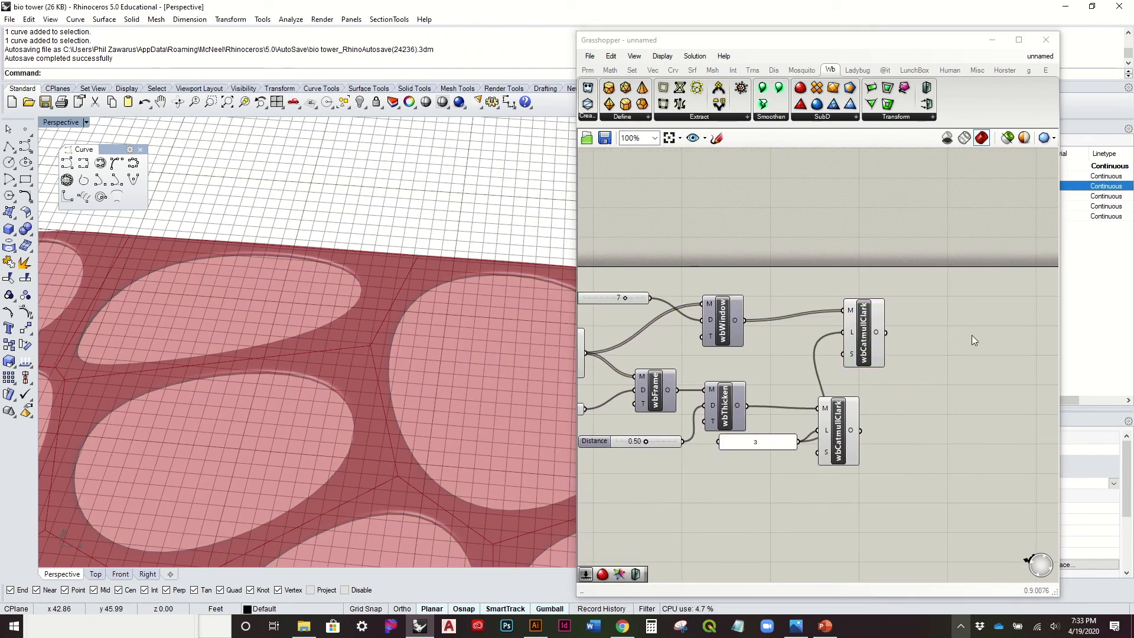
double_click(971, 335)
text(move)
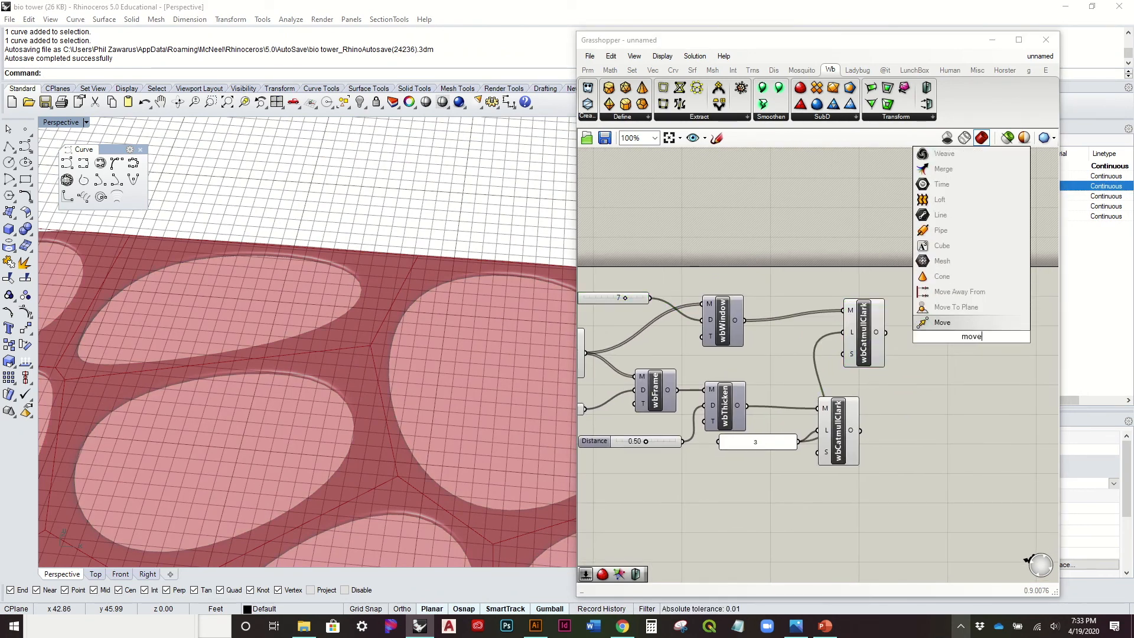
key(Return)
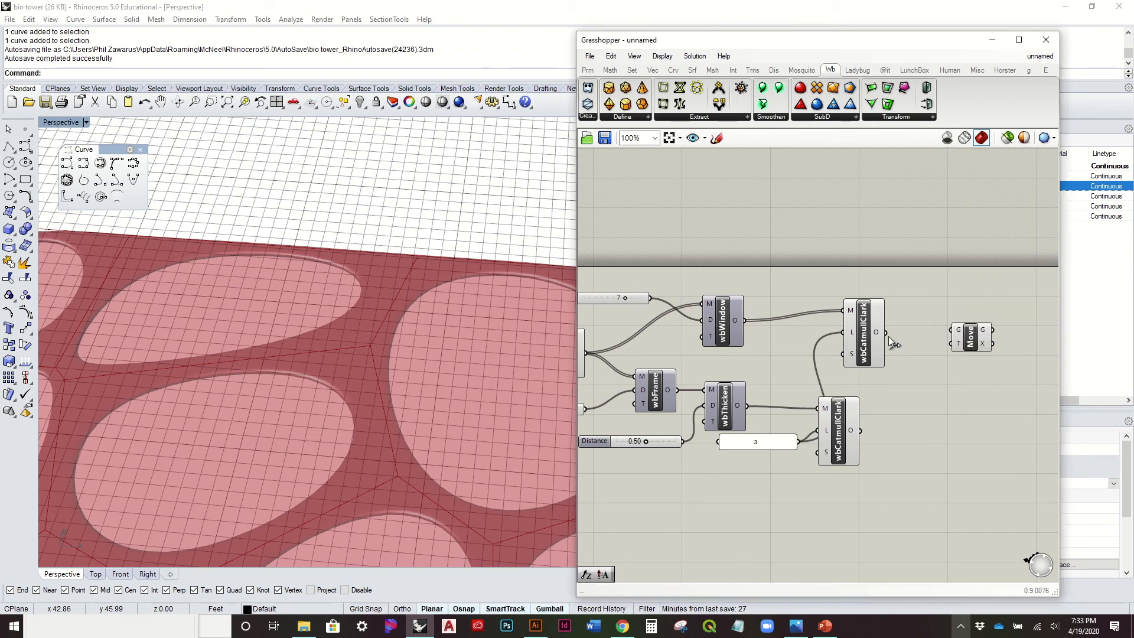
drag(933, 332, 950, 330)
Add a Unit Z vector feeding the Move component's T input and wire the thickness slider of 0.50 into its F input
double_click(913, 375)
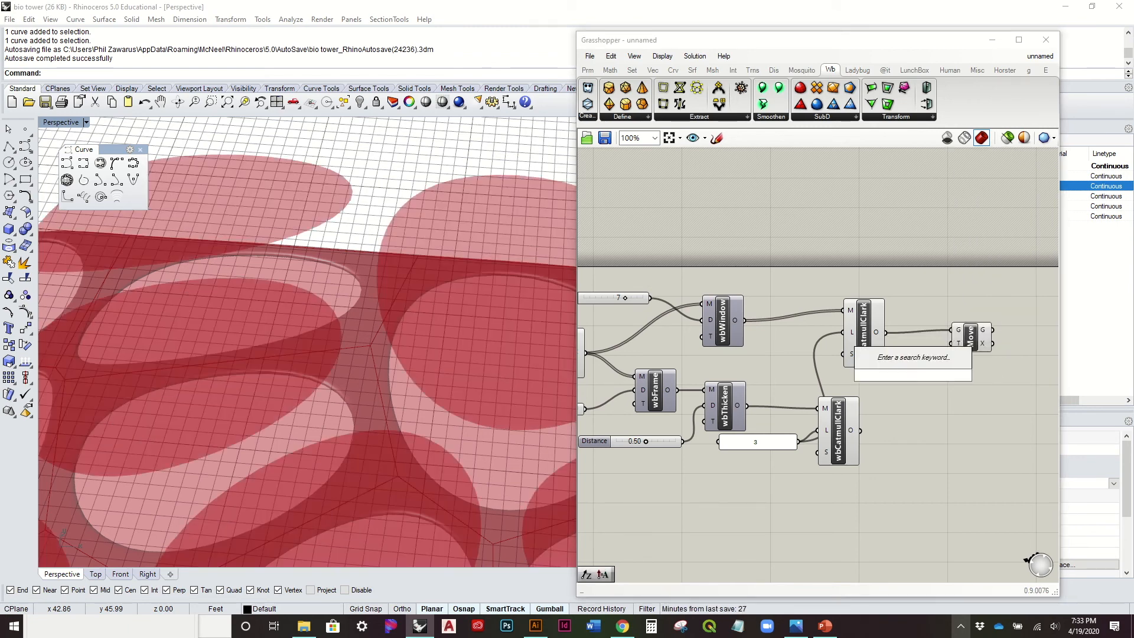
text(z)
key(Return)
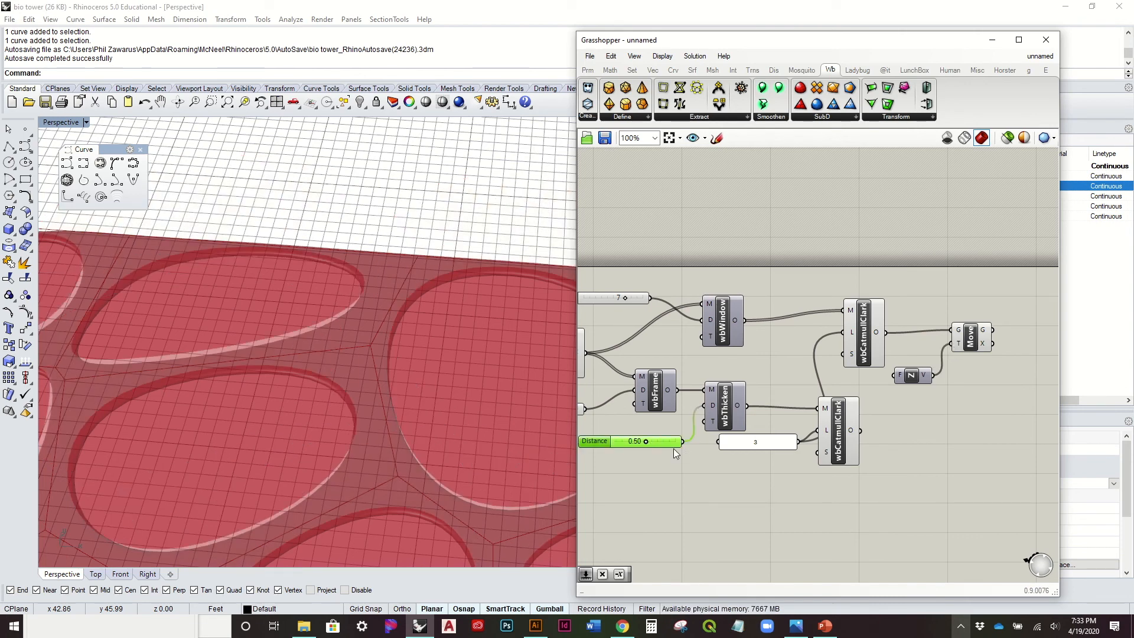
drag(681, 441, 895, 375)
Apply the expression x/2 to the Move component's T input
right_drag(526, 416, 506, 378)
right_click(958, 345)
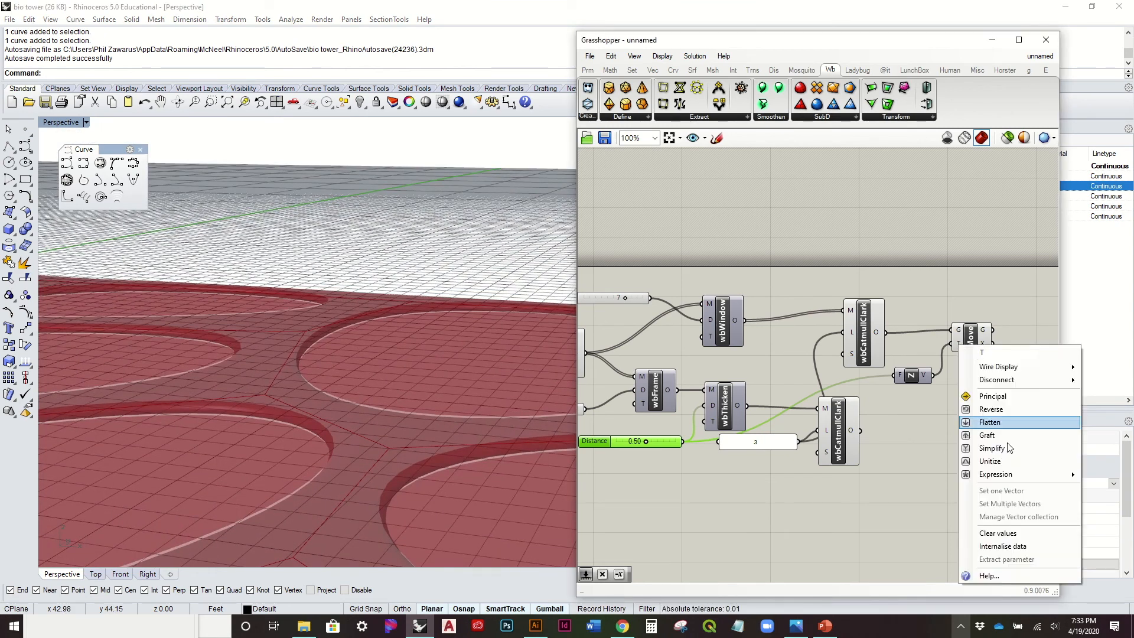
mouse_move(1008, 474)
click(935, 490)
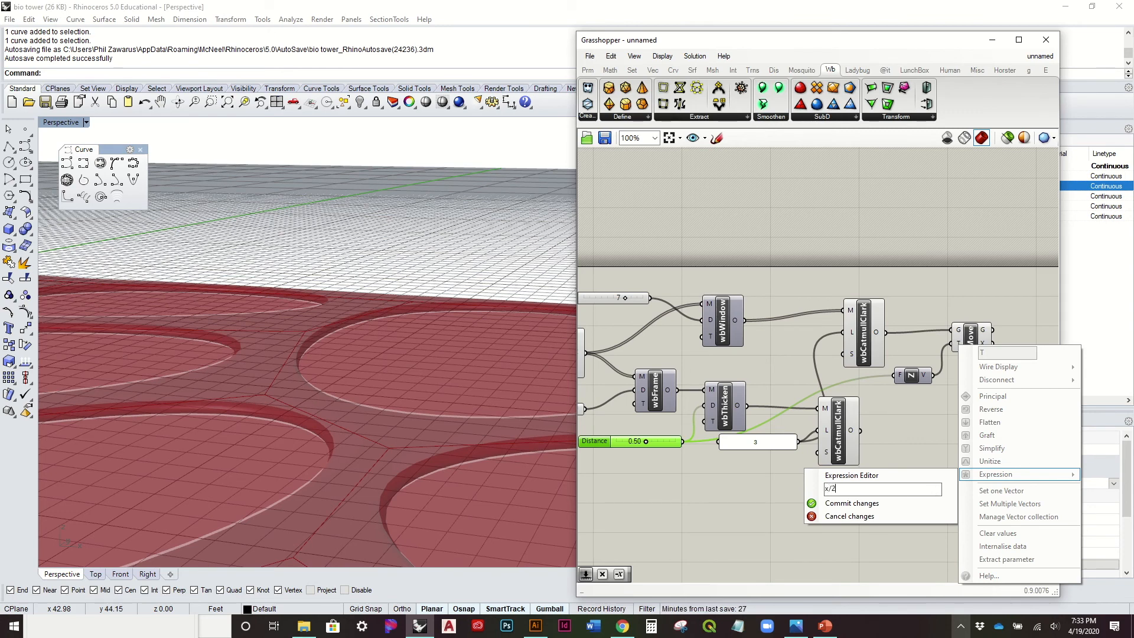
click(913, 503)
Lower the Mesh Window's distance slider to 2 so the window panels extend into the frame, checking the edges up close
right_drag(108, 277, 261, 327)
right_drag(435, 308, 318, 354)
scroll(333, 359, up, 8)
right_drag(377, 388, 384, 272)
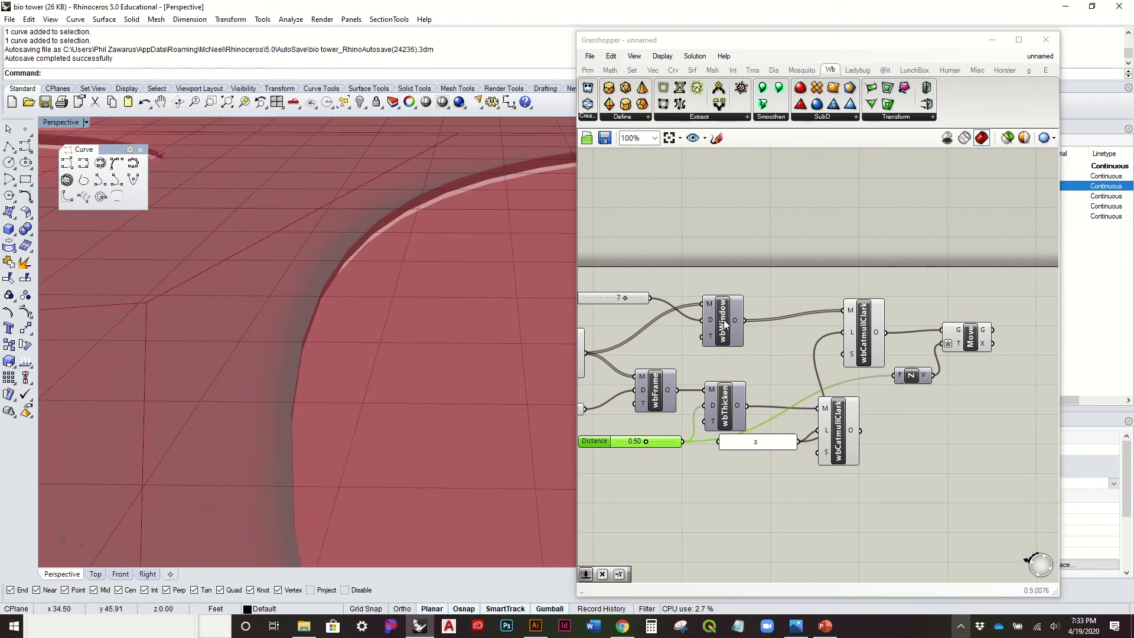
right_drag(767, 324, 824, 310)
click(724, 292)
right_drag(724, 292, 756, 288)
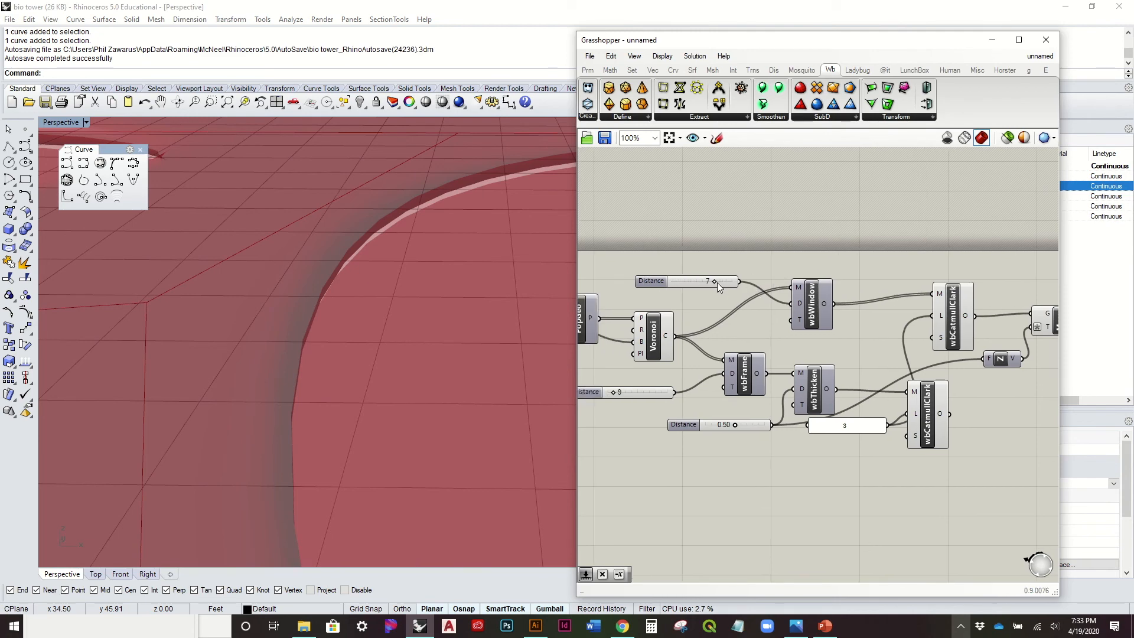
drag(714, 283, 690, 294)
right_drag(299, 337, 431, 380)
drag(695, 283, 688, 286)
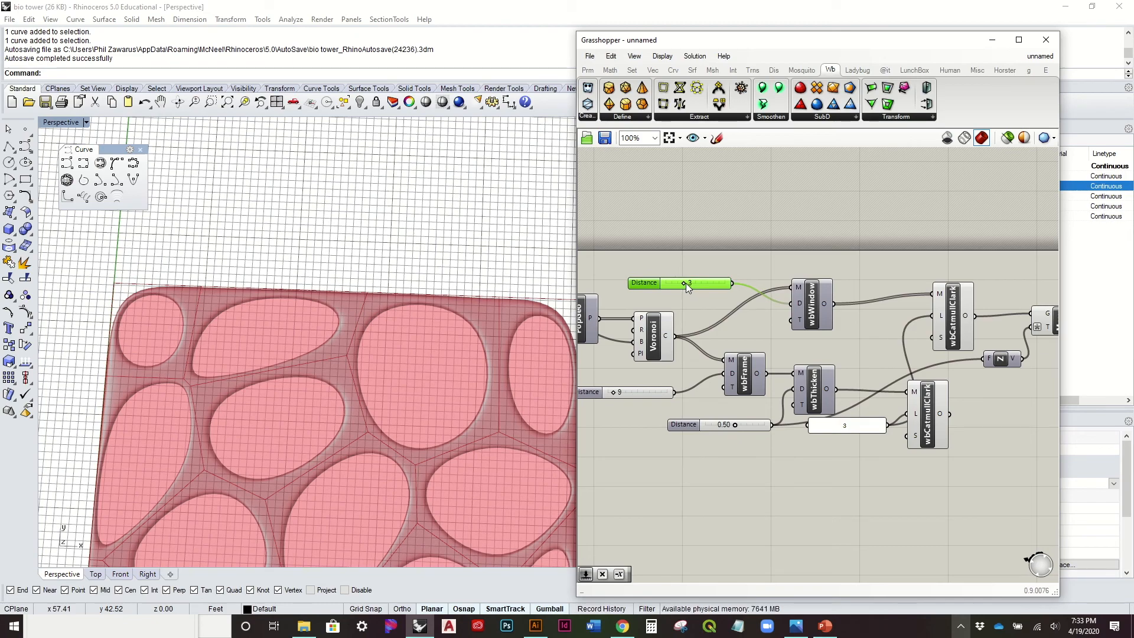
right_drag(549, 300, 408, 246)
scroll(408, 246, down, 3)
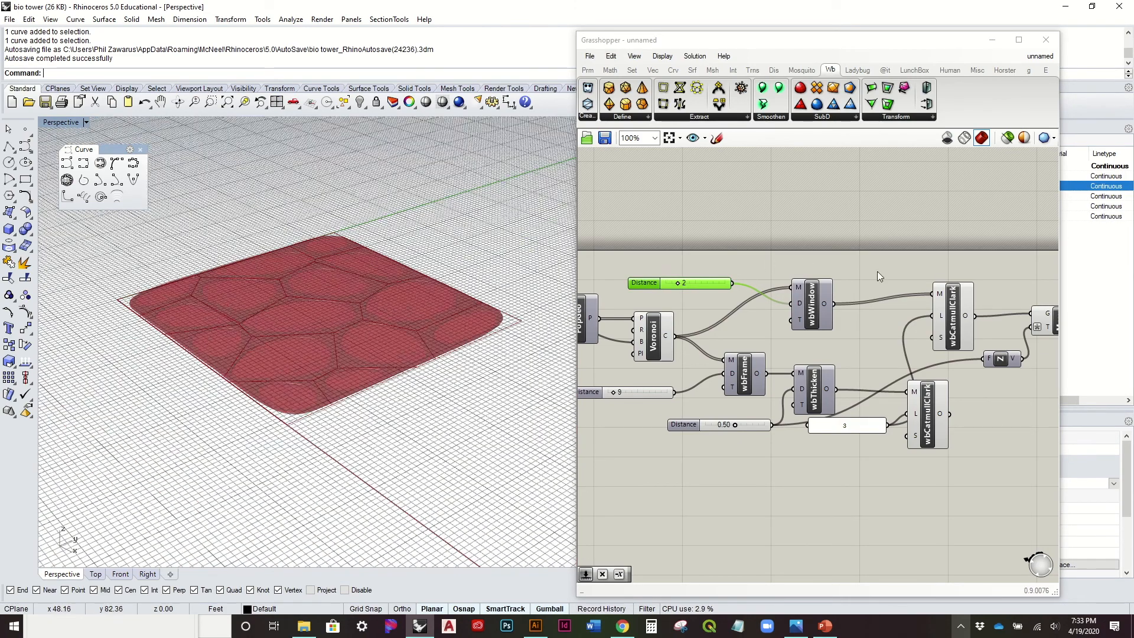
Turn off the preview of the duplicated Catmull-Clark component that feeds the Move component
right_drag(876, 272, 811, 268)
click(888, 306)
right_click(887, 305)
click(910, 328)
right_drag(463, 280, 508, 377)
Shift the original Catmull-Clark component and the panel containing 3 further along the canvas, beneath the Unit Z component
click(862, 399)
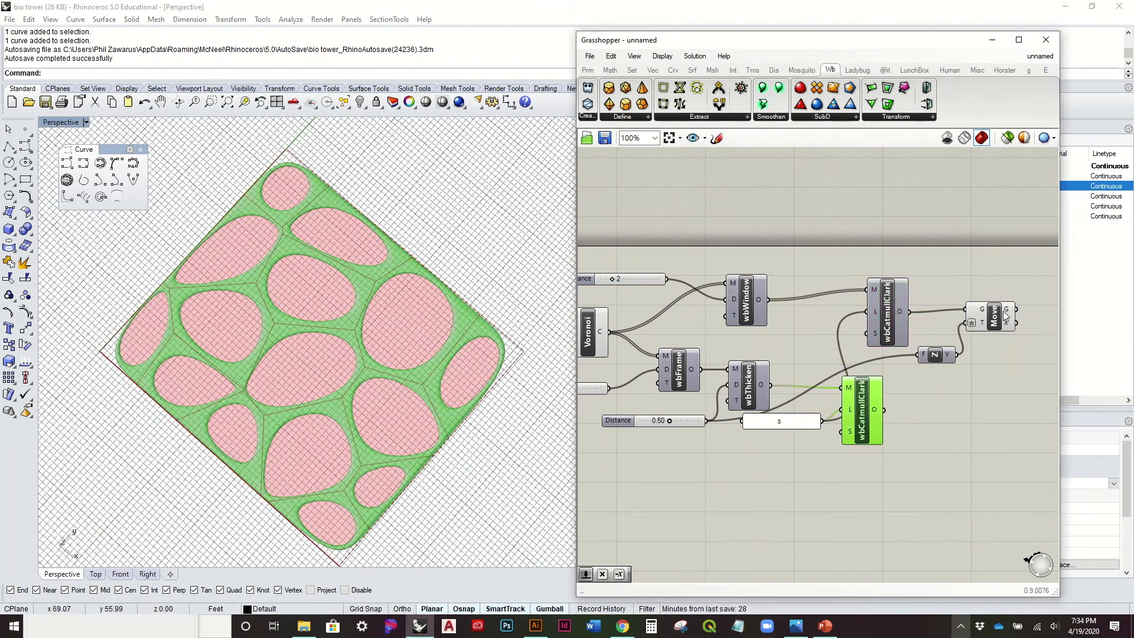
click(977, 441)
right_drag(977, 419, 876, 418)
drag(767, 419, 846, 436)
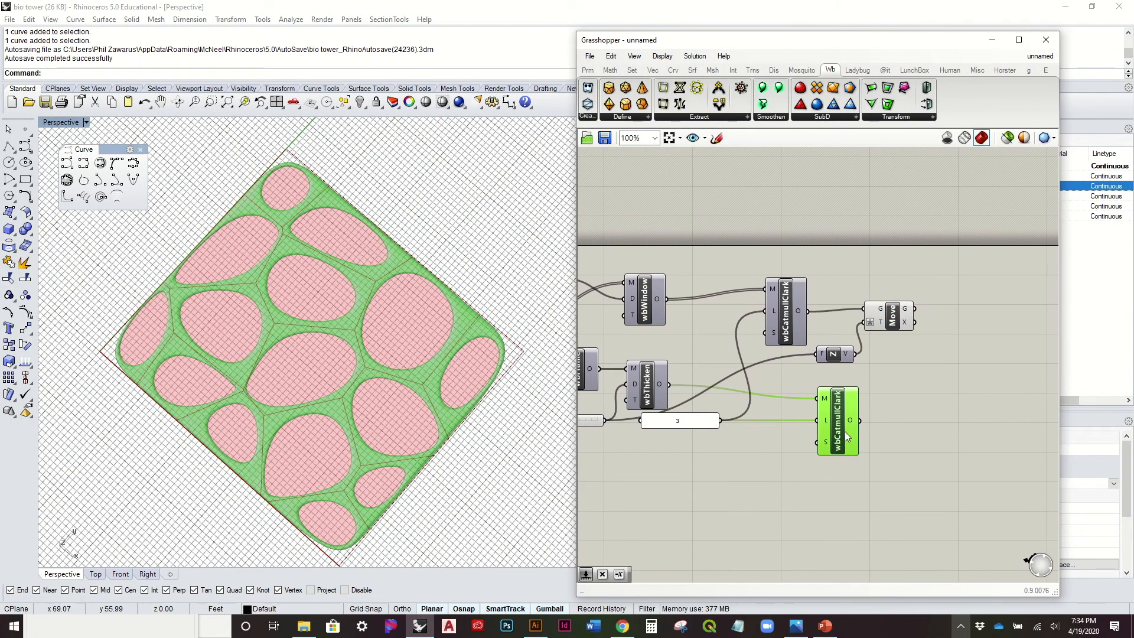
drag(699, 422, 778, 424)
click(924, 372)
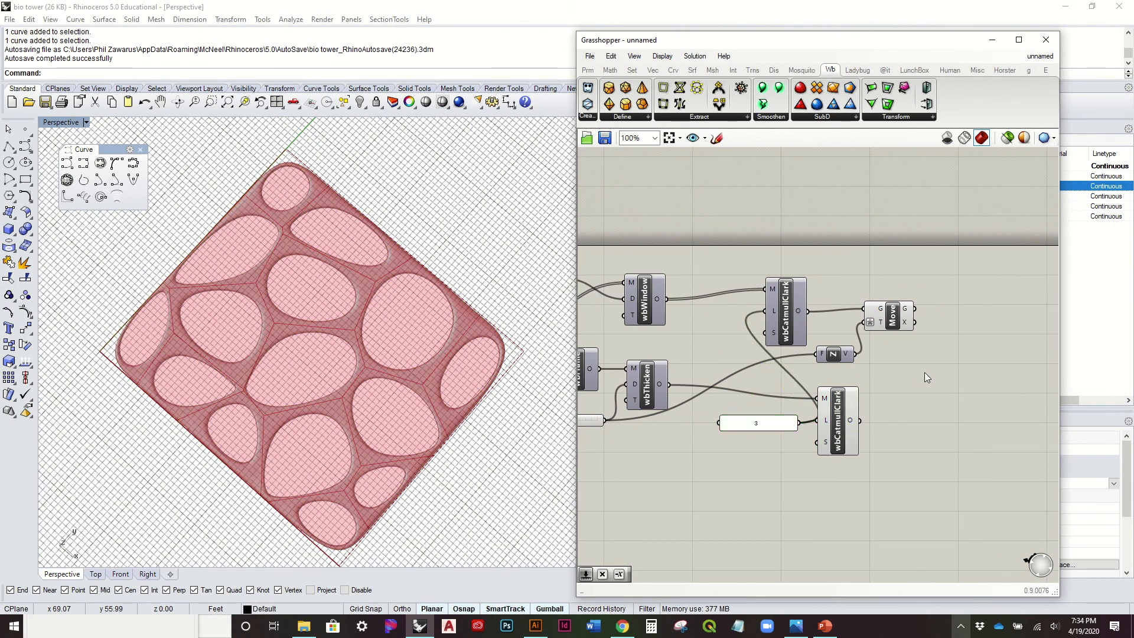
Add a Merge component beyond the Move and original Catmull-Clark components
right_drag(924, 372, 839, 374)
click(631, 71)
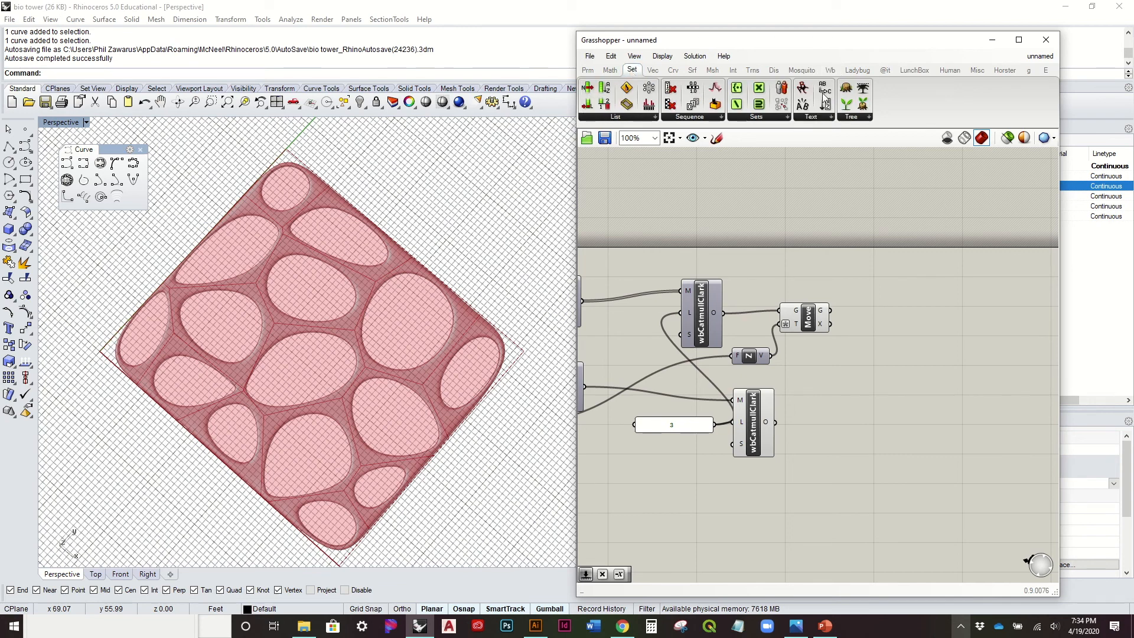
click(850, 117)
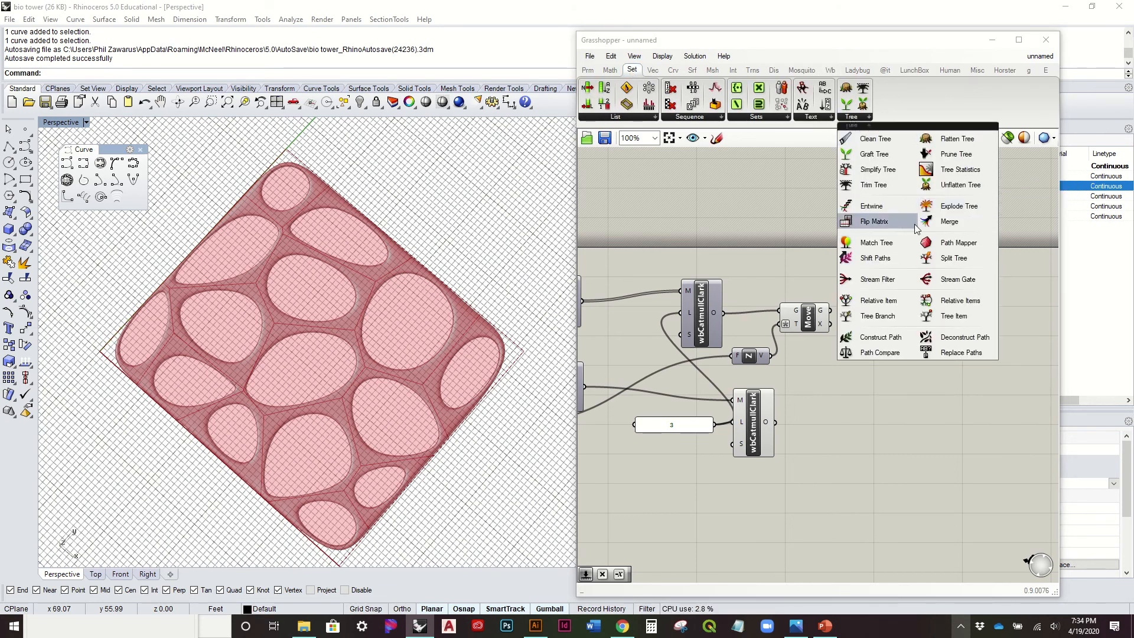
drag(971, 220, 911, 369)
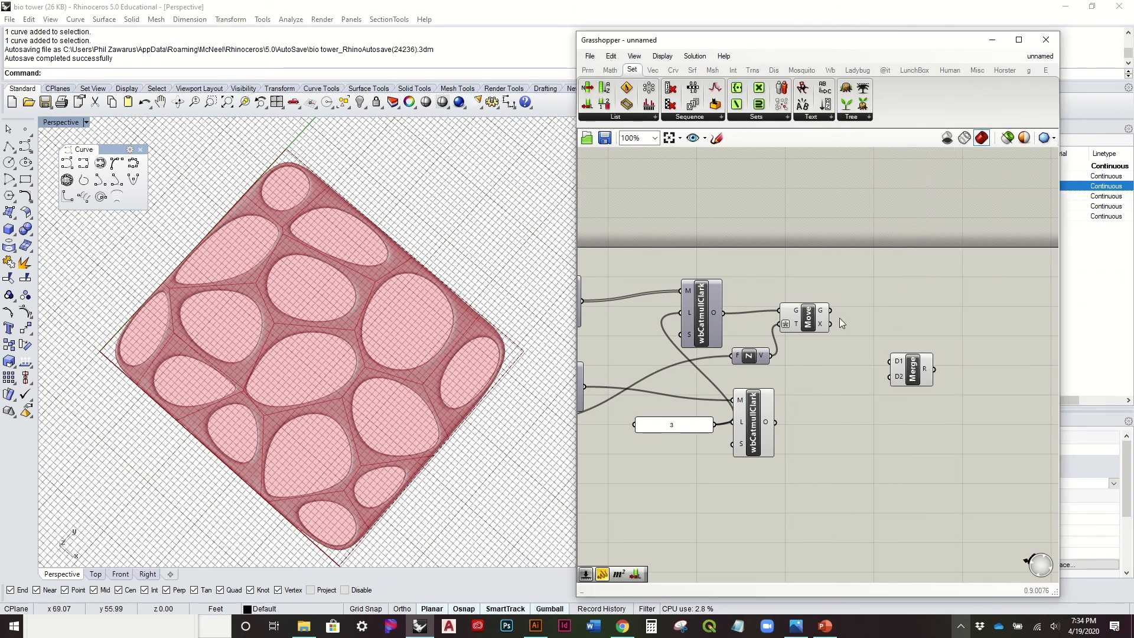
Connect the Move component's geometry and the lower Catmull-Clark output to the Merge's D1 and D2 inputs and flatten both
drag(894, 364, 893, 369)
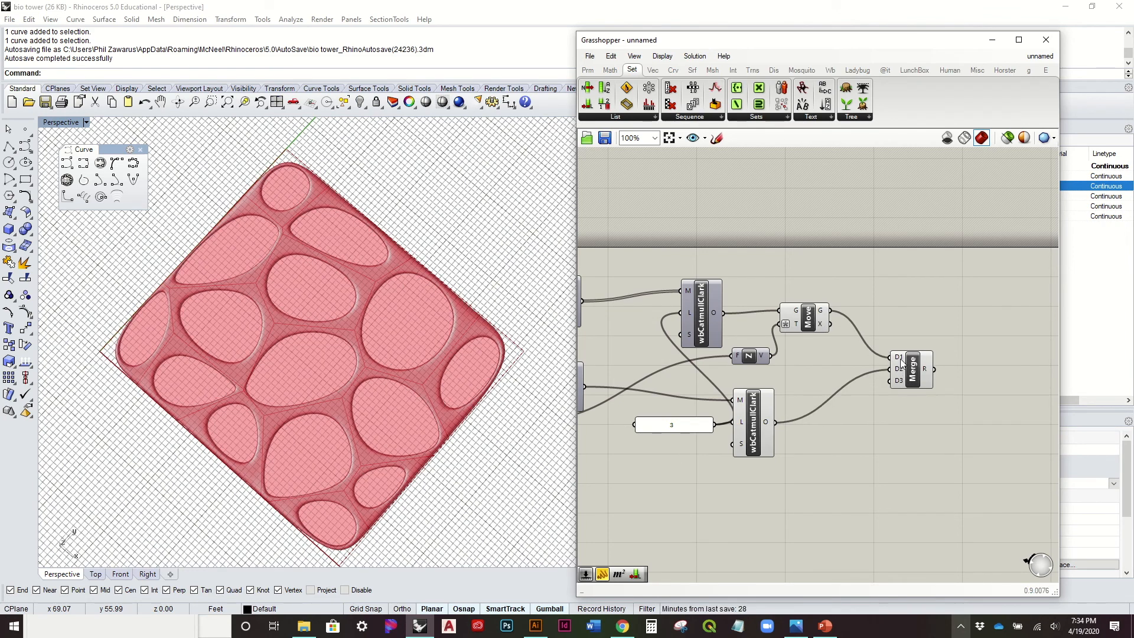
mouse_move(923, 369)
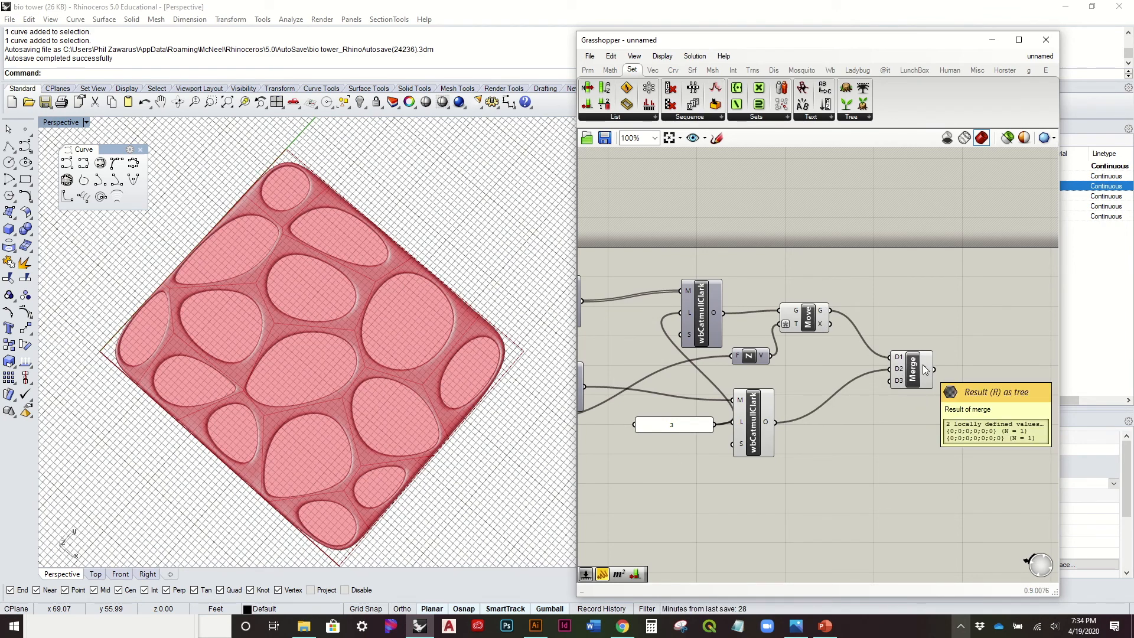
scroll(925, 370, up, 4)
right_click(873, 350)
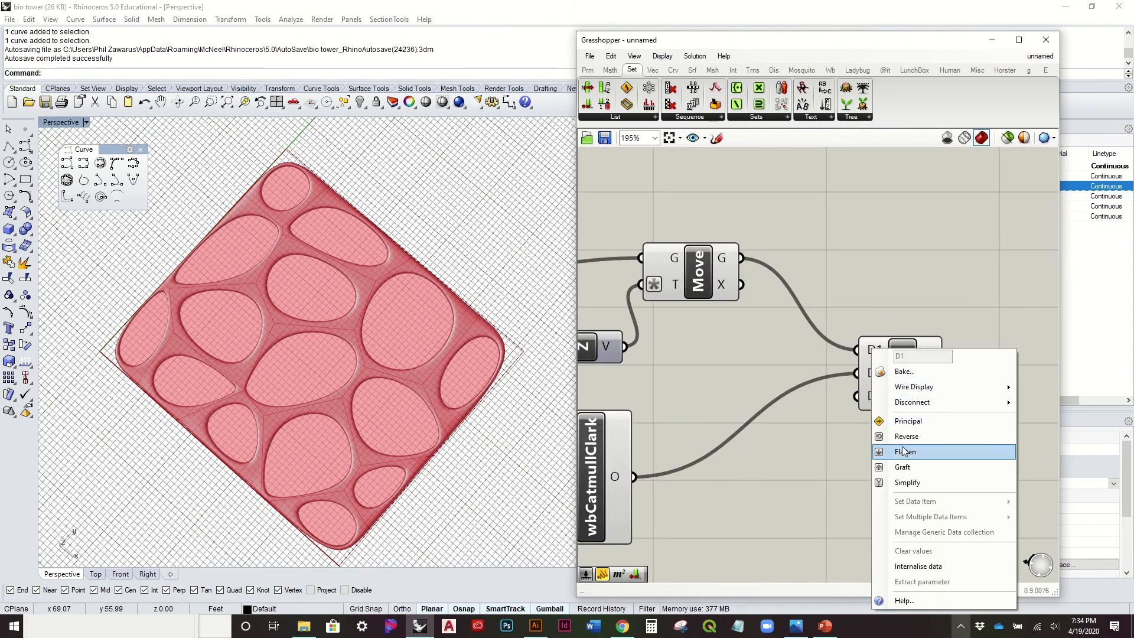
click(904, 451)
right_click(859, 376)
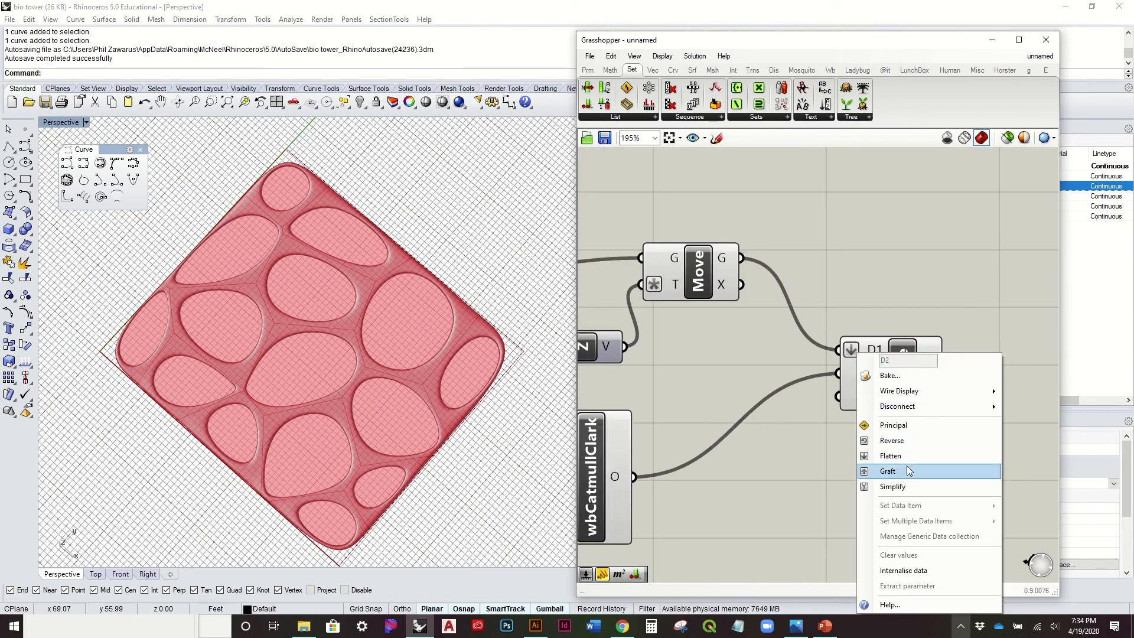
click(886, 470)
Raise the Merge component on the canvas so it sits closer to the level of the Move component
drag(884, 363, 881, 307)
click(896, 404)
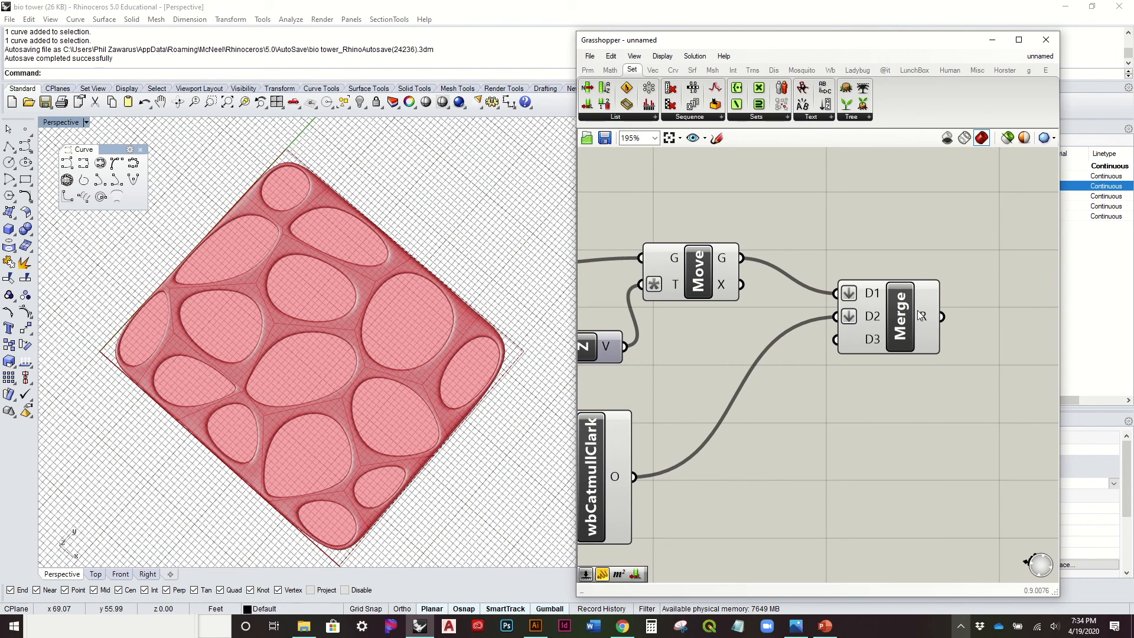
mouse_move(925, 322)
Turn on the preview of the Sweep2 surface and view it from an angle together with the flat panel
scroll(925, 322, down, 3)
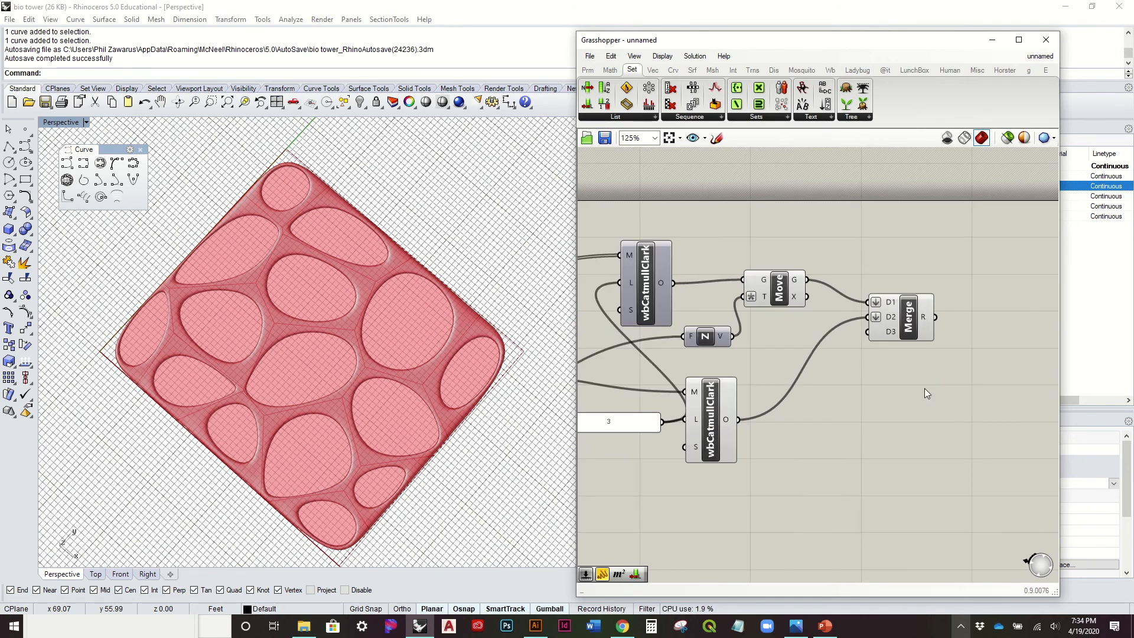
right_drag(755, 340, 903, 342)
scroll(904, 341, down, 2)
right_drag(759, 373, 920, 362)
click(755, 317)
right_click(754, 317)
right_drag(673, 316, 770, 328)
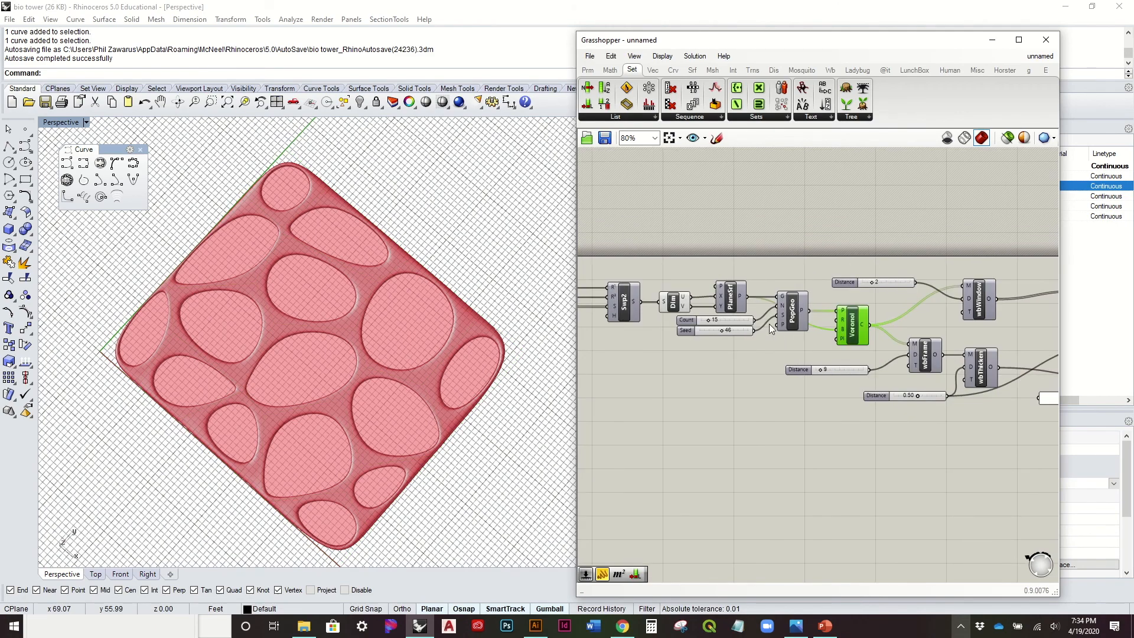
click(620, 302)
right_click(619, 302)
click(658, 318)
right_drag(366, 296, 425, 242)
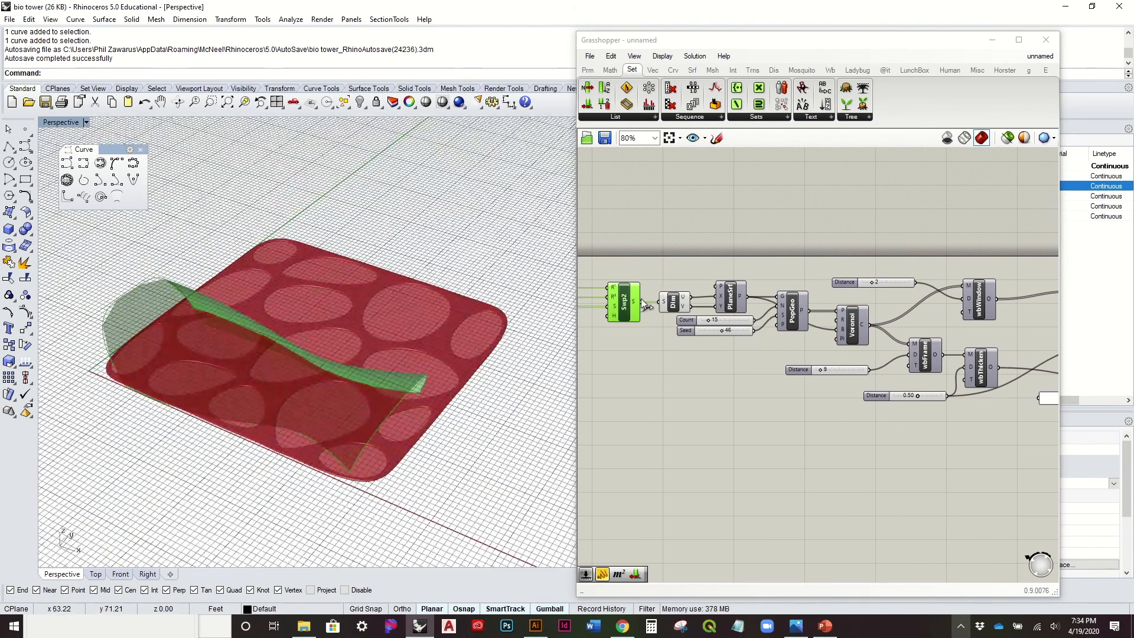
Turn the Sweep2 component's preview back off
click(682, 306)
right_click(682, 305)
click(673, 278)
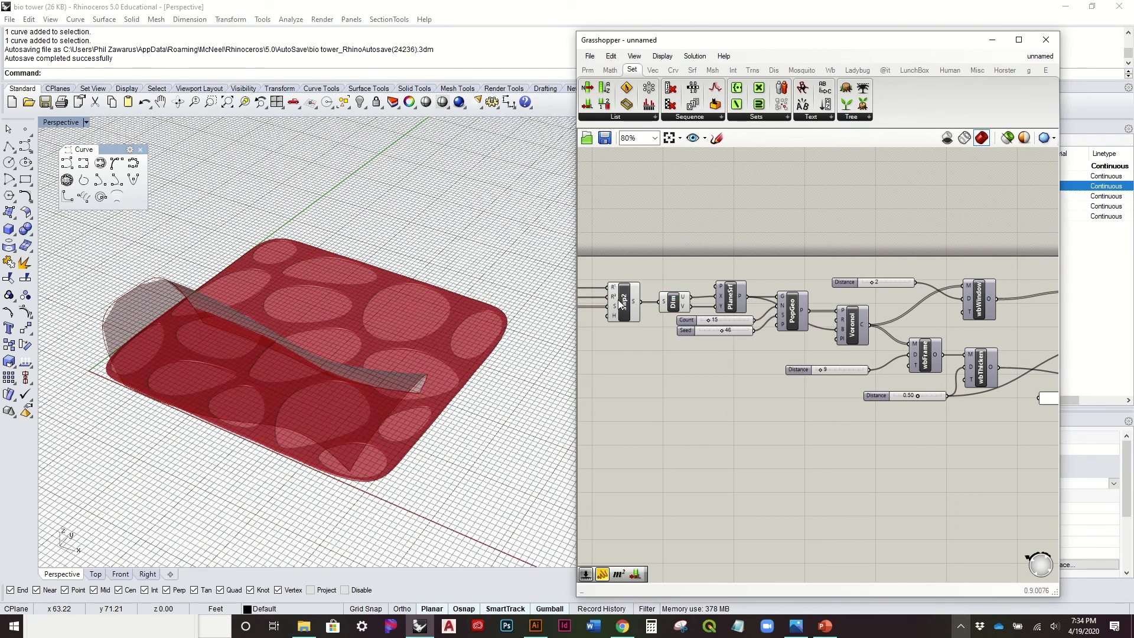
click(621, 303)
right_click(621, 303)
click(660, 323)
Add a Surface Morph component beyond the Merge component
right_drag(968, 348, 670, 337)
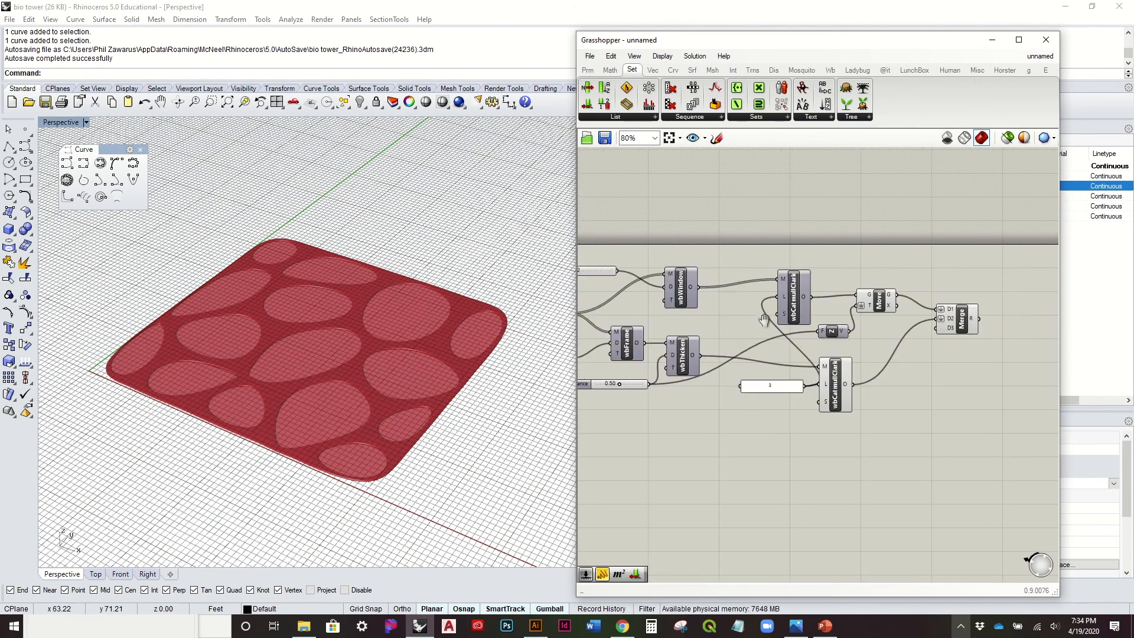
right_drag(951, 317, 843, 323)
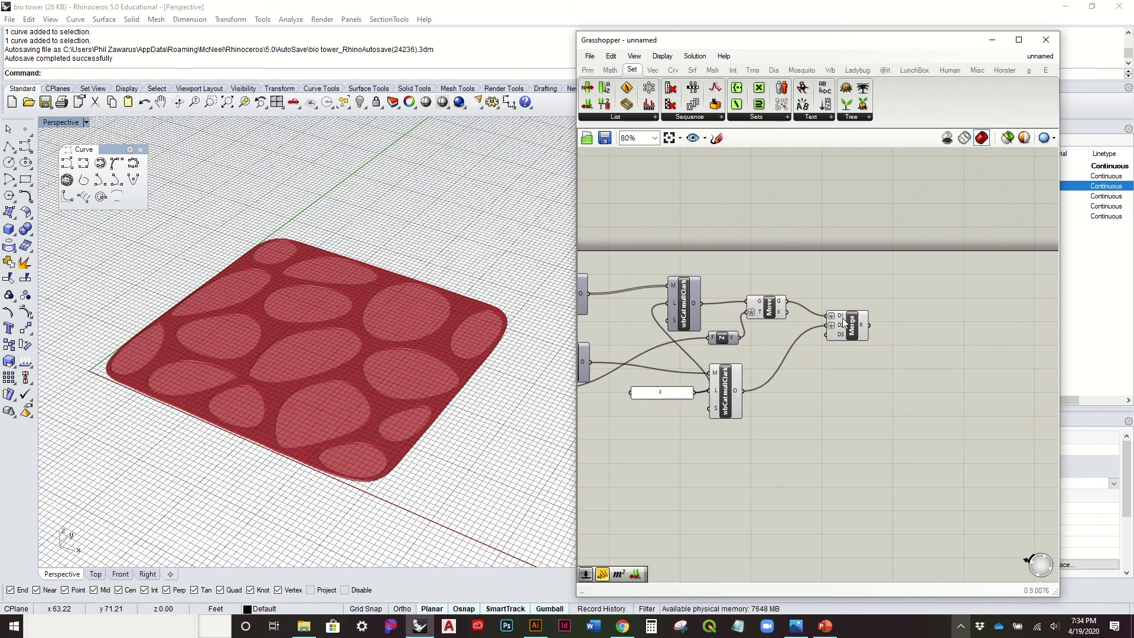
click(753, 72)
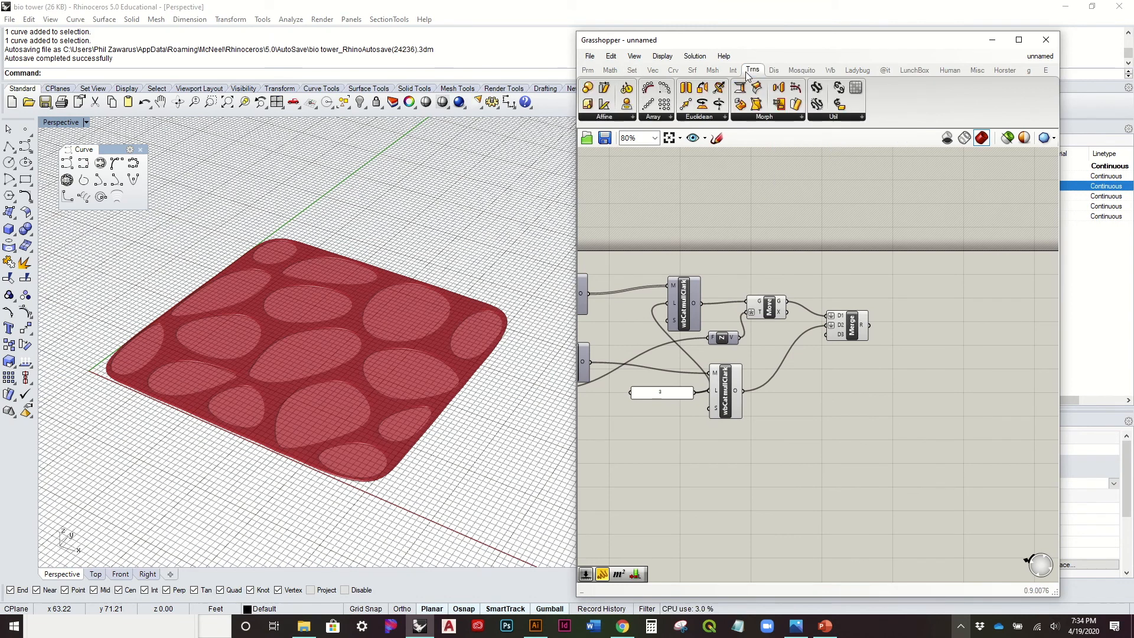
click(800, 118)
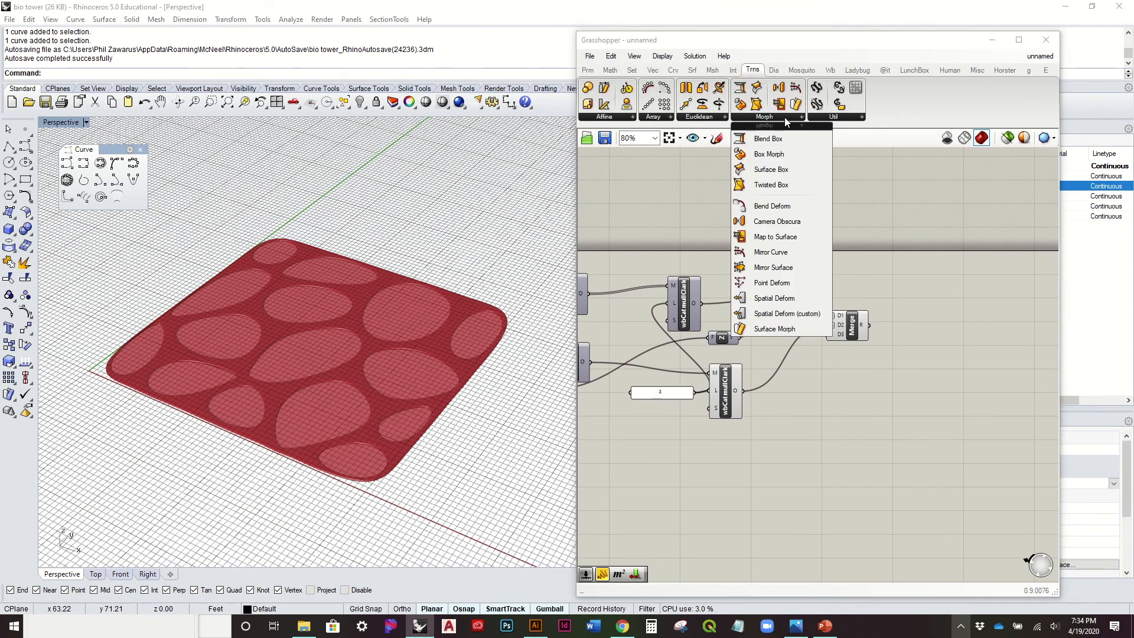
click(797, 327)
click(953, 322)
Connect the Merge result to the Surface Morph's geometry input
scroll(935, 291, up, 3)
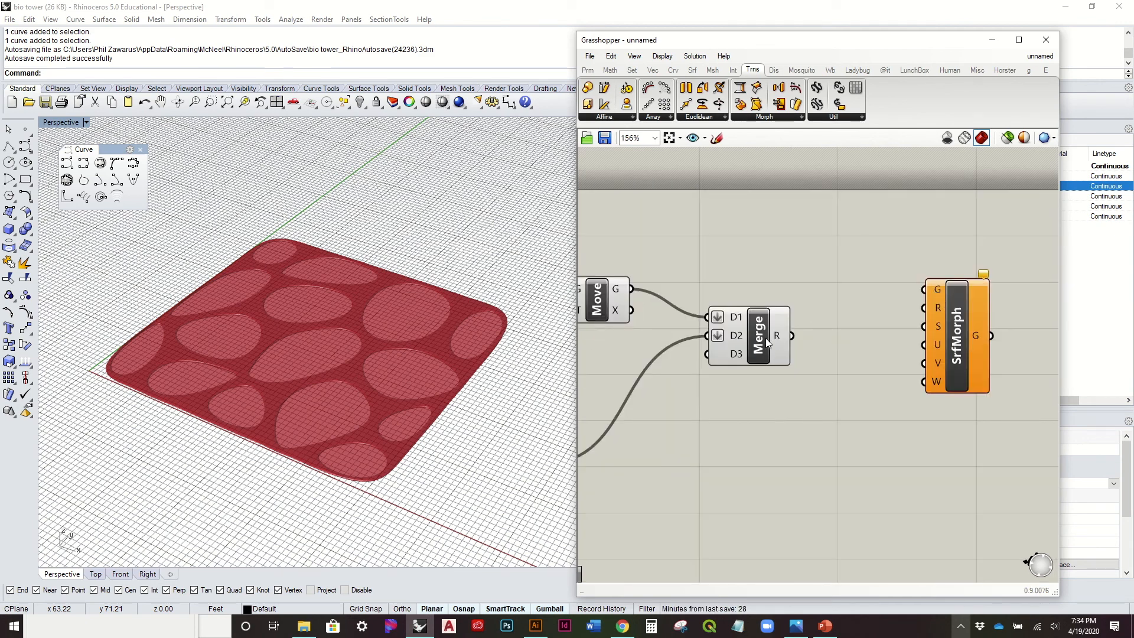
click(761, 337)
right_drag(796, 336, 827, 325)
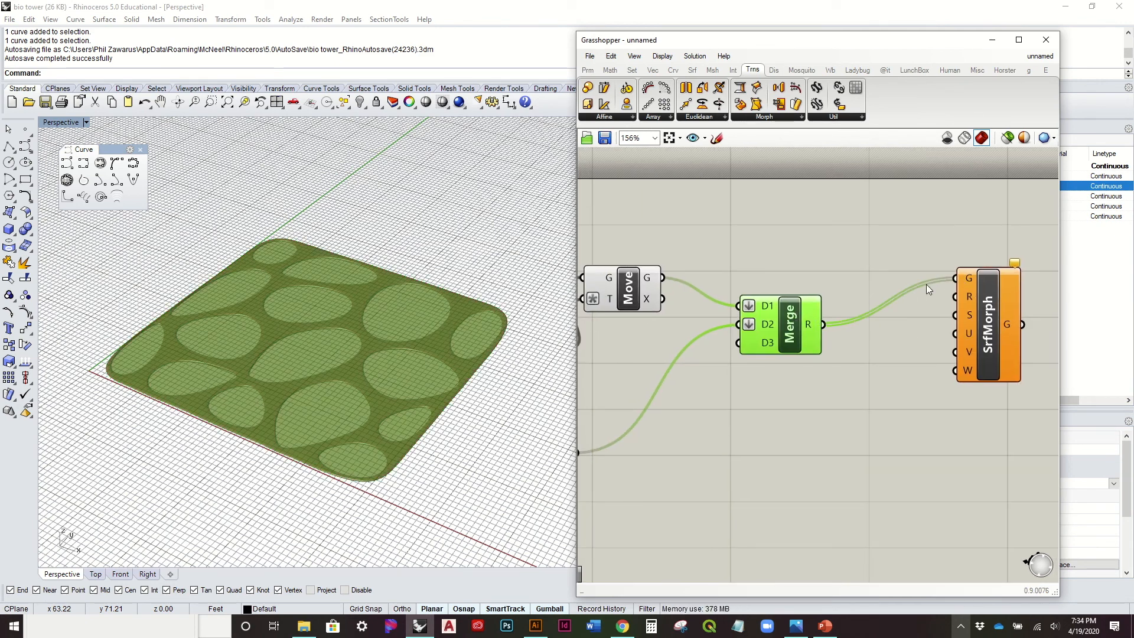
Turn off the previews of the Move component and the Catmull-Clark component that feed the Merge
right_drag(815, 372, 960, 349)
drag(800, 445, 627, 245)
right_drag(875, 208, 870, 205)
right_click(869, 189)
click(897, 215)
right_drag(926, 231, 660, 237)
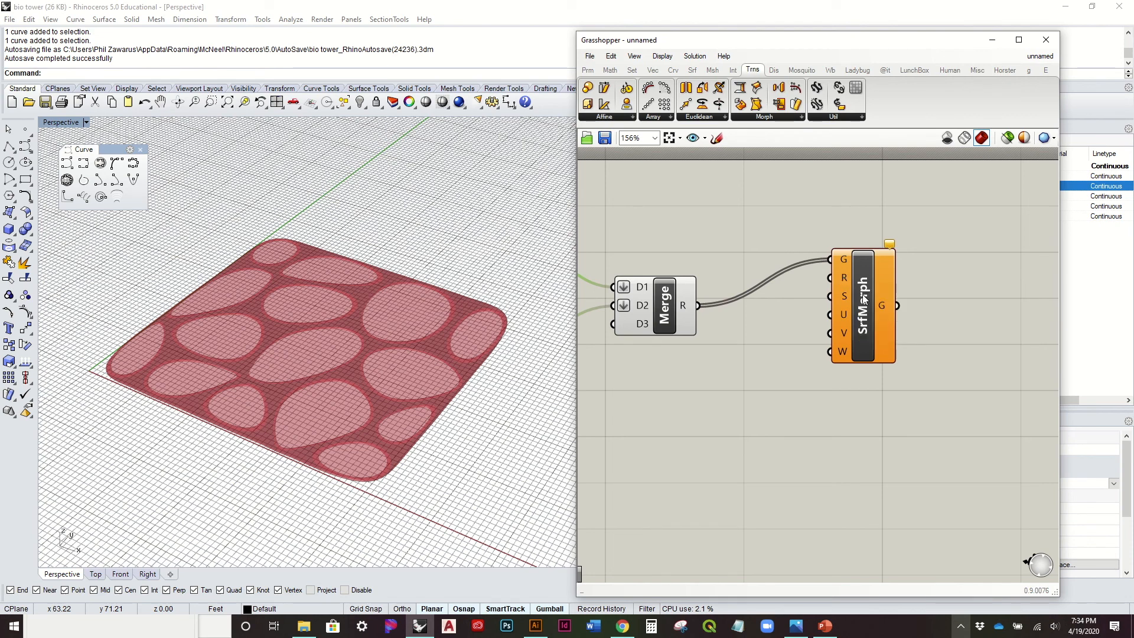
Add a Bounding Box component between Merge and Surface Morph and feed it the merged geometry
drag(865, 300, 933, 319)
click(655, 293)
double_click(686, 229)
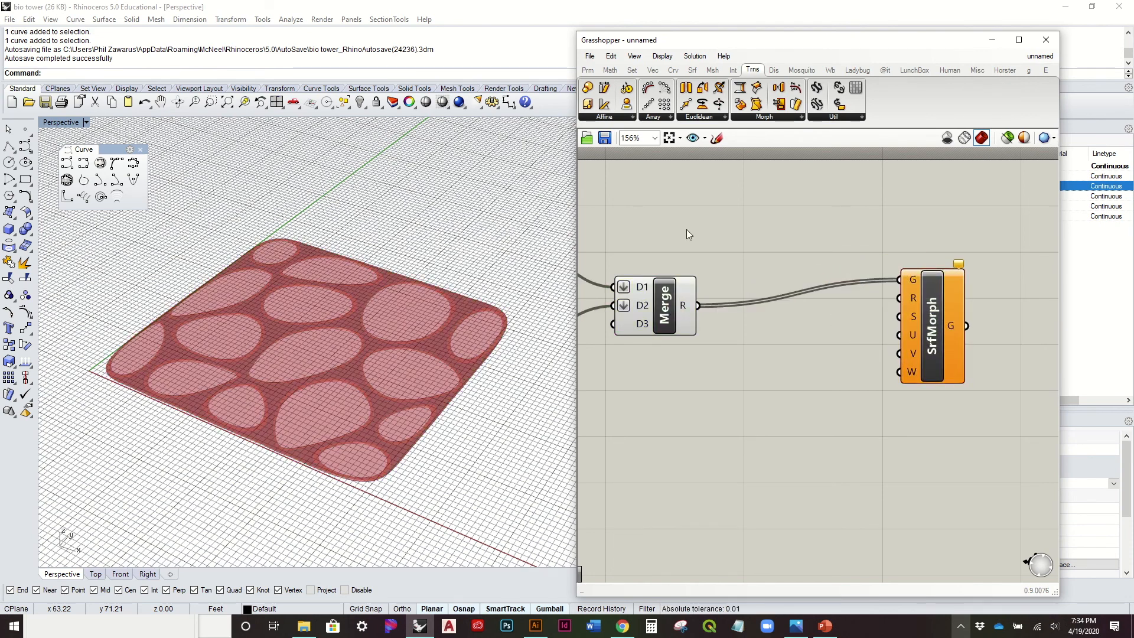
text(boun)
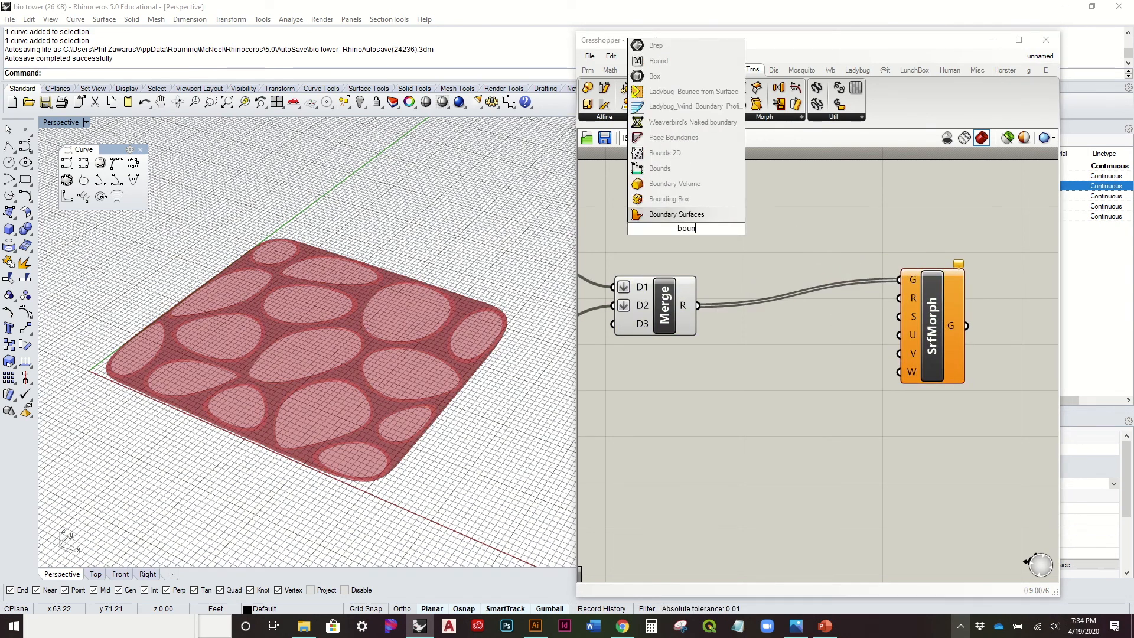
click(668, 199)
drag(688, 216, 731, 372)
click(757, 390)
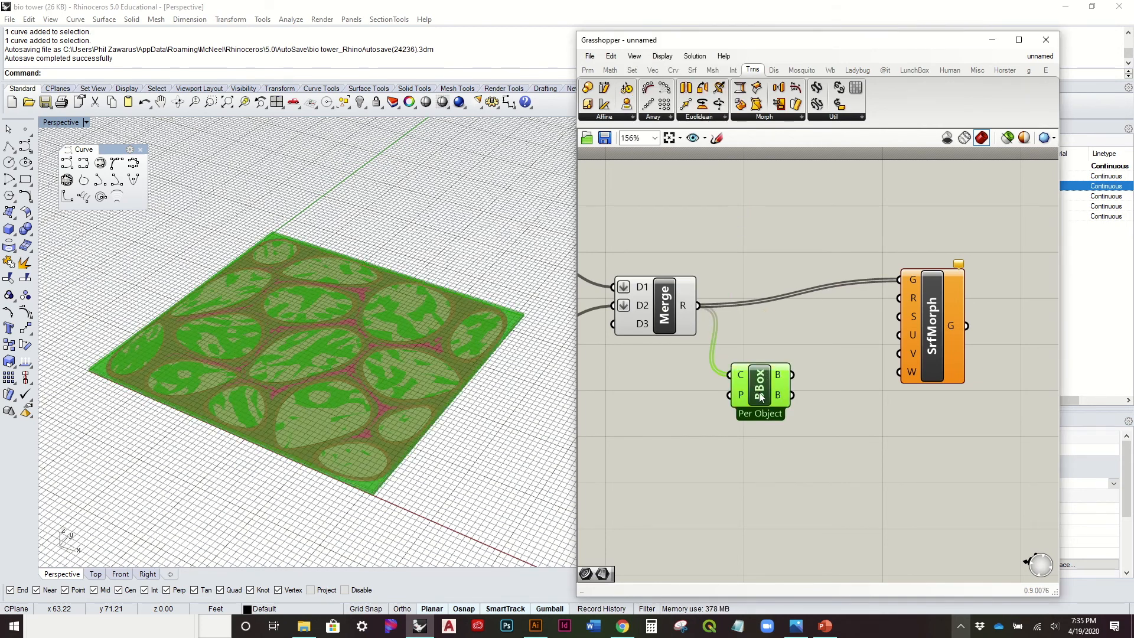
Switch the Bounding Box to Union Box mode so one box encloses the frame and the window panels
right_click(759, 393)
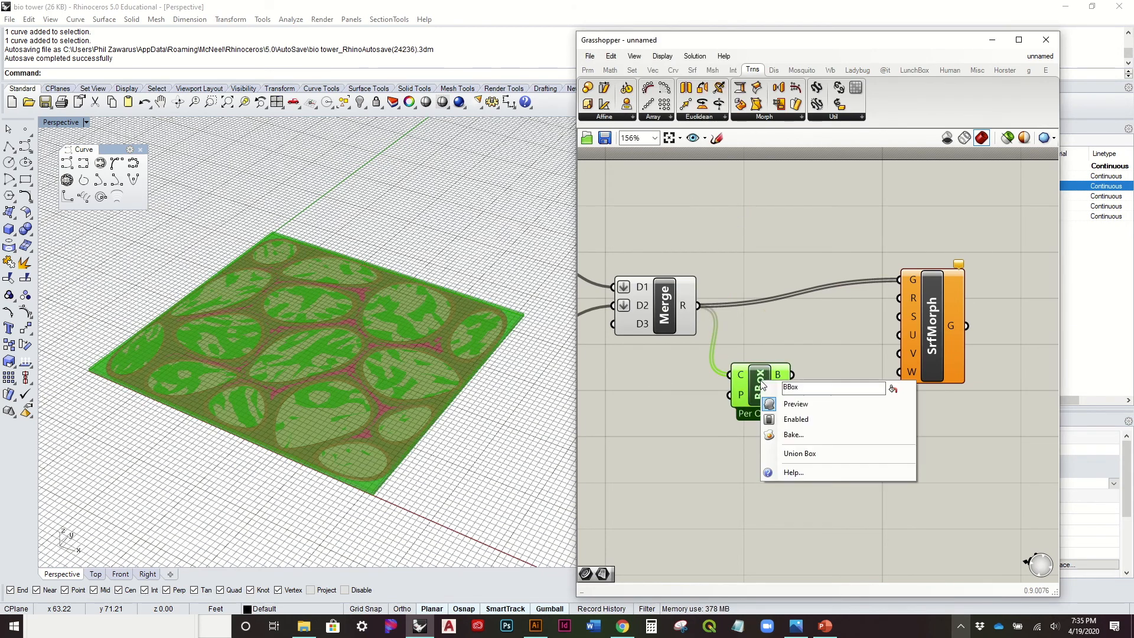
click(789, 451)
mouse_move(475, 336)
right_down()
mouse_move(472, 373)
mouse_move(460, 280)
mouse_move(473, 354)
right_up()
click(800, 379)
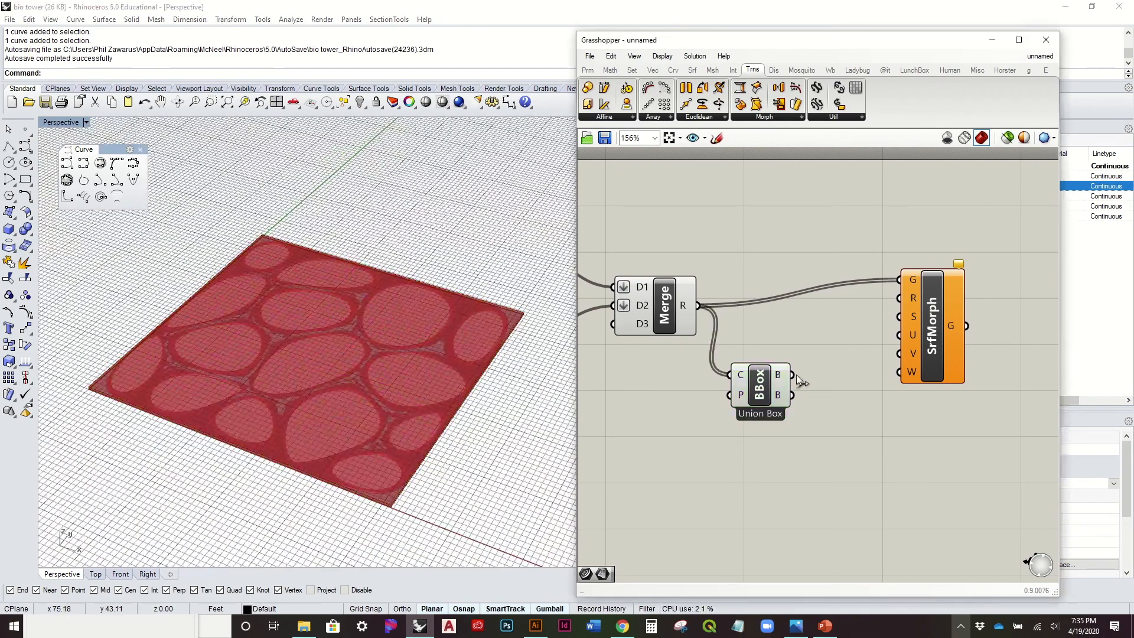
Turn off the Bounding Box's preview and connect its box output to the Surface Morph's reference input R
click(751, 385)
right_click(756, 383)
click(786, 406)
drag(761, 394, 757, 364)
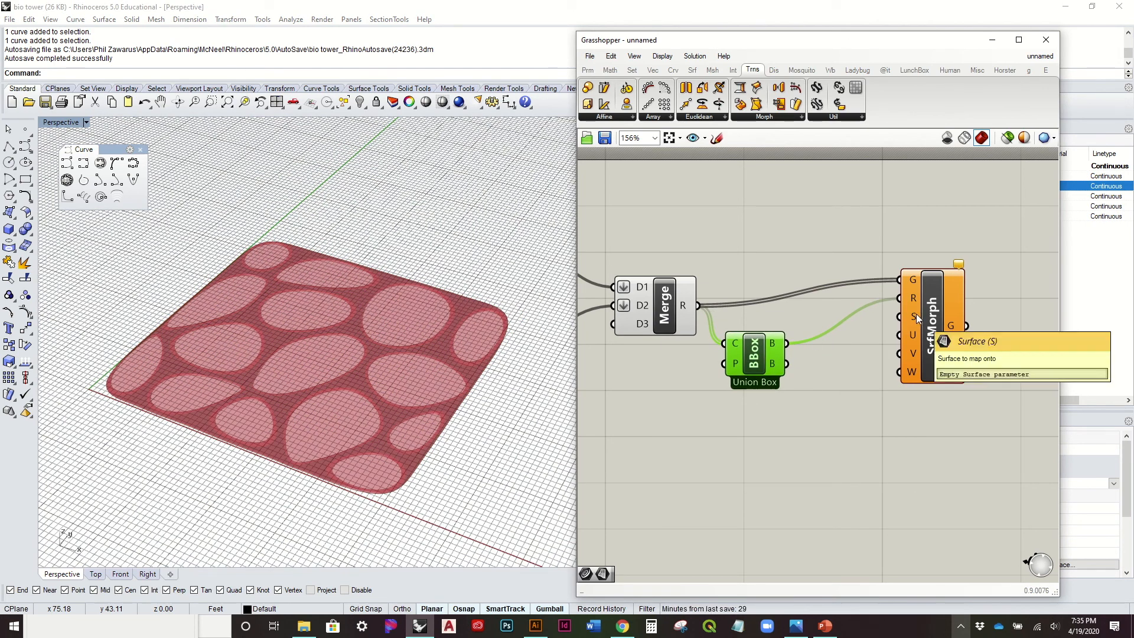
Connect the Sweep2 surface output to the Surface Morph's surface input S
scroll(915, 314, down, 4)
right_drag(632, 301, 789, 300)
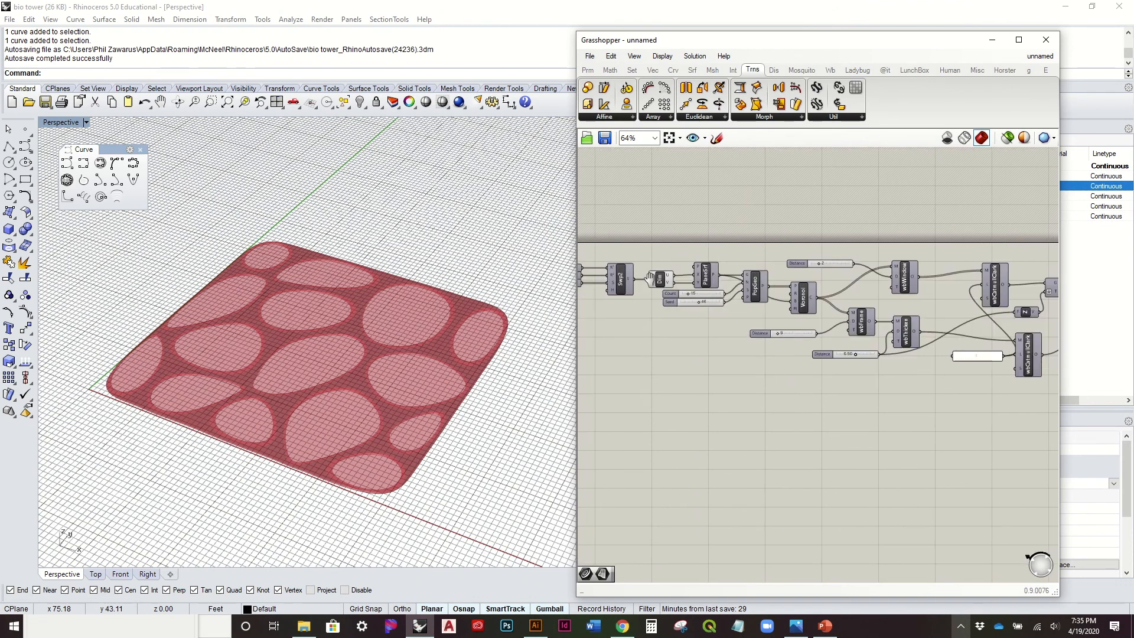
right_drag(650, 278, 738, 334)
scroll(739, 336, up, 4)
scroll(778, 336, down, 4)
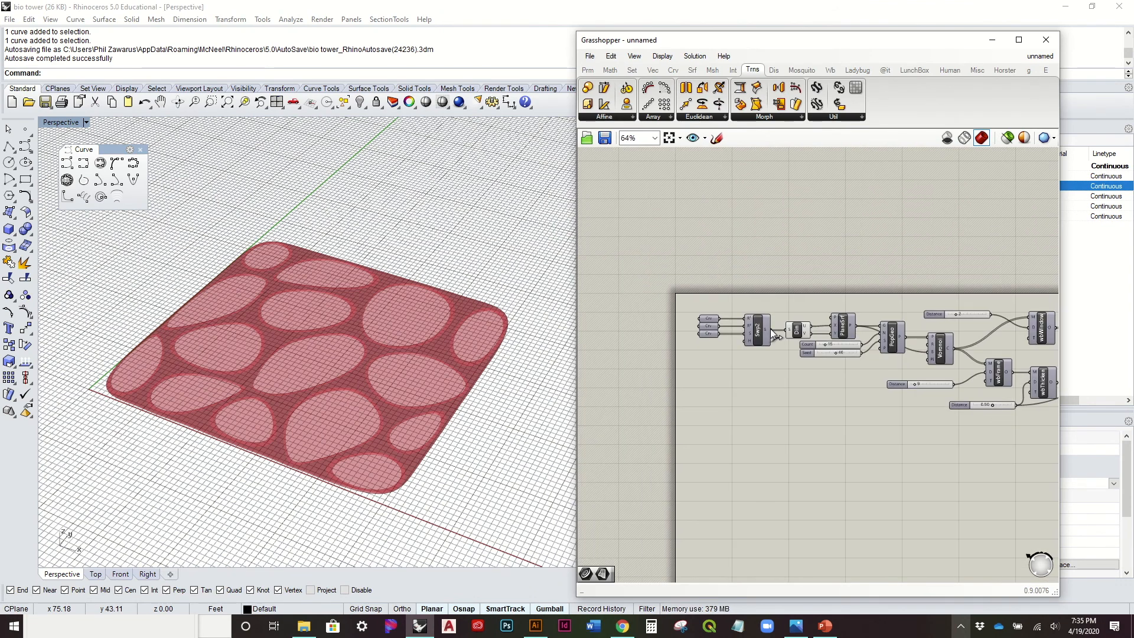
drag(1133, 364, 825, 355)
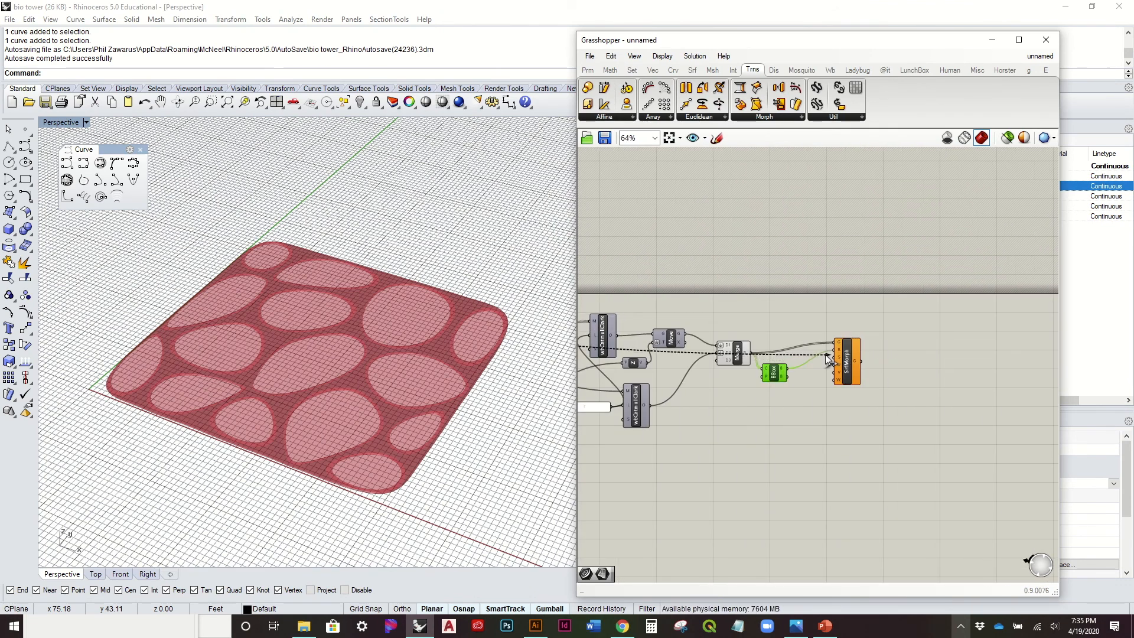
Reparameterize the Surface Morph's surface input and leave more space between the Surface Morph and Bounding Box components
scroll(836, 356, up, 5)
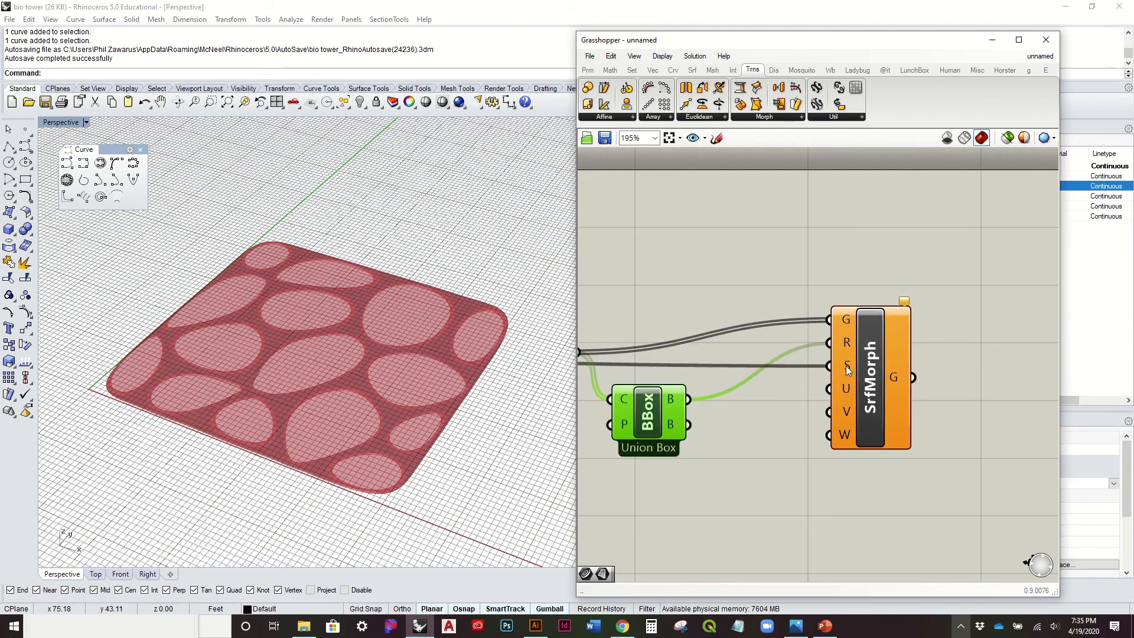
right_click(848, 369)
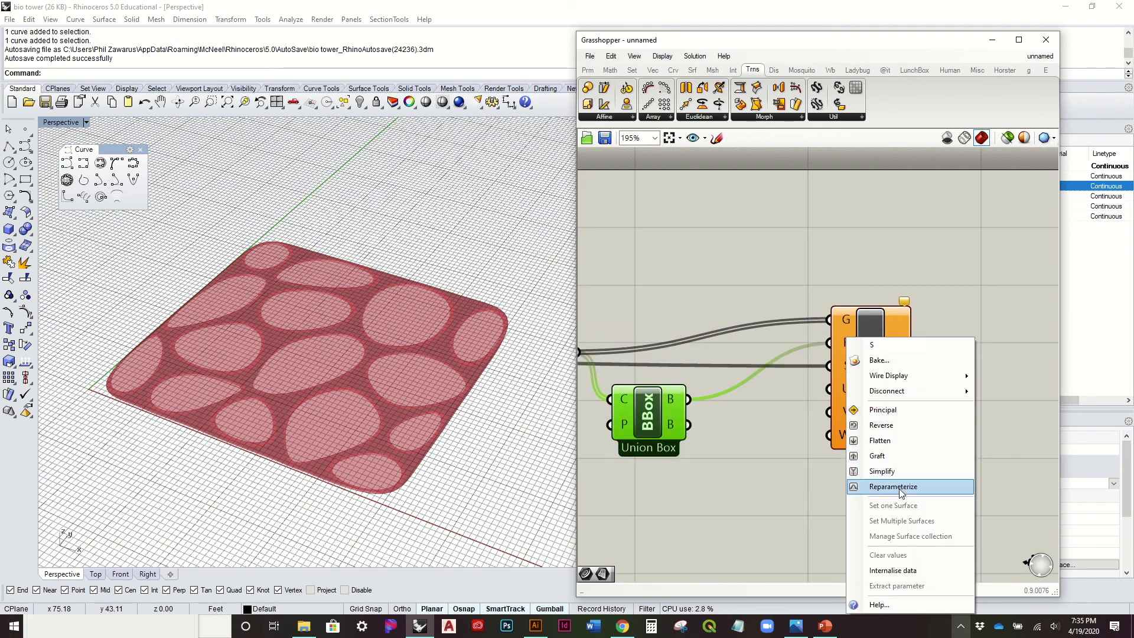
click(893, 486)
click(735, 407)
click(880, 408)
right_drag(880, 407, 806, 332)
click(931, 353)
drag(932, 353, 927, 320)
click(856, 406)
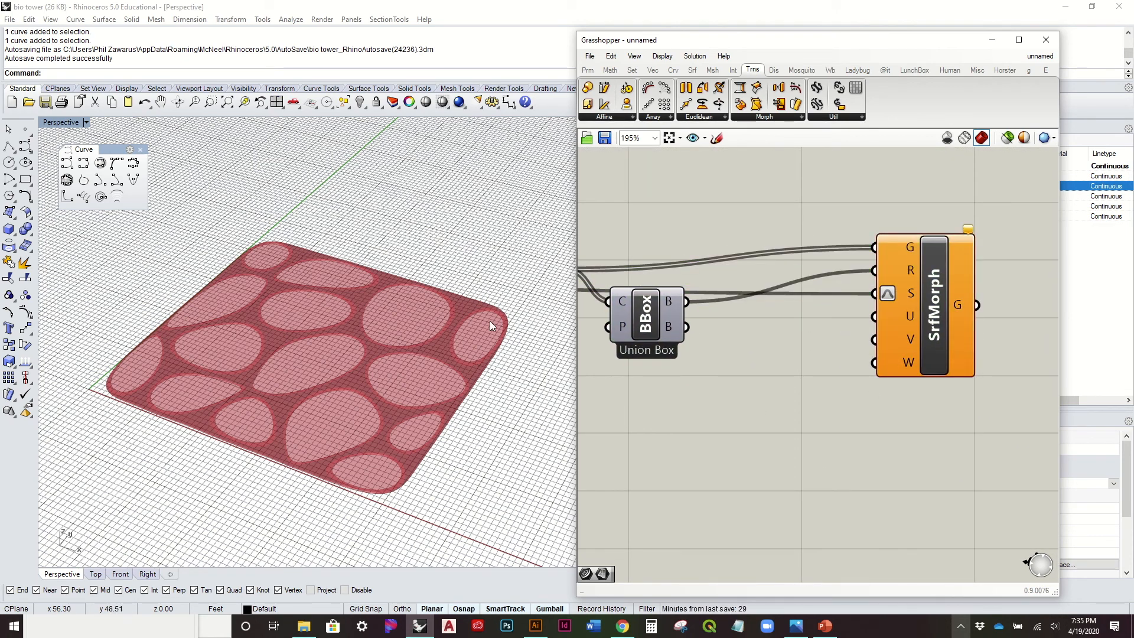
Add a number slider set to 1 below the Bounding Box and connect it to the Surface Morph's U and V inputs
right_drag(490, 320, 495, 357)
double_click(703, 381)
text(slider)
key(Return)
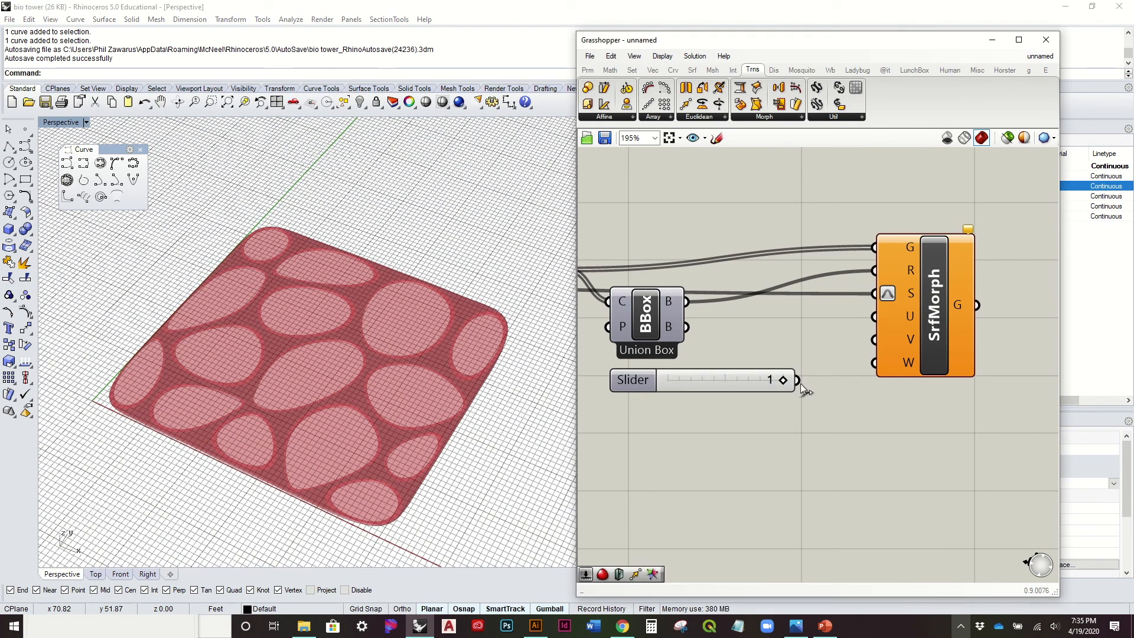
drag(859, 331, 873, 317)
drag(854, 366, 873, 340)
drag(654, 326, 653, 311)
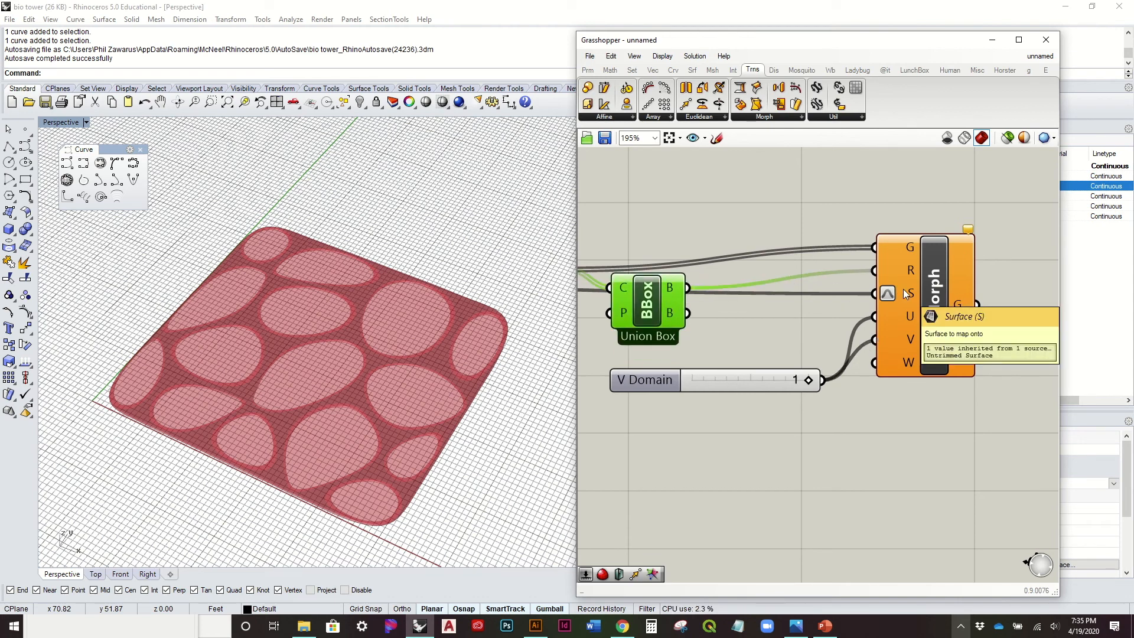
Shift the Bounding Box component and the V Domain slider closer together between Merge and Surface Morph
scroll(904, 293, down, 5)
right_drag(585, 298, 938, 310)
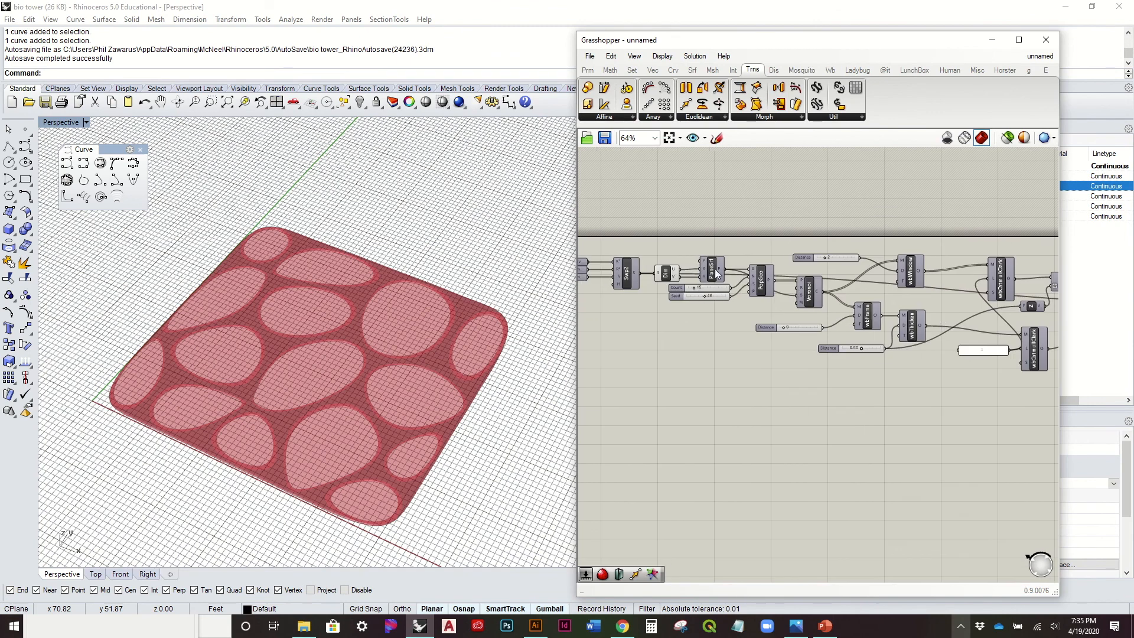
scroll(679, 269, up, 3)
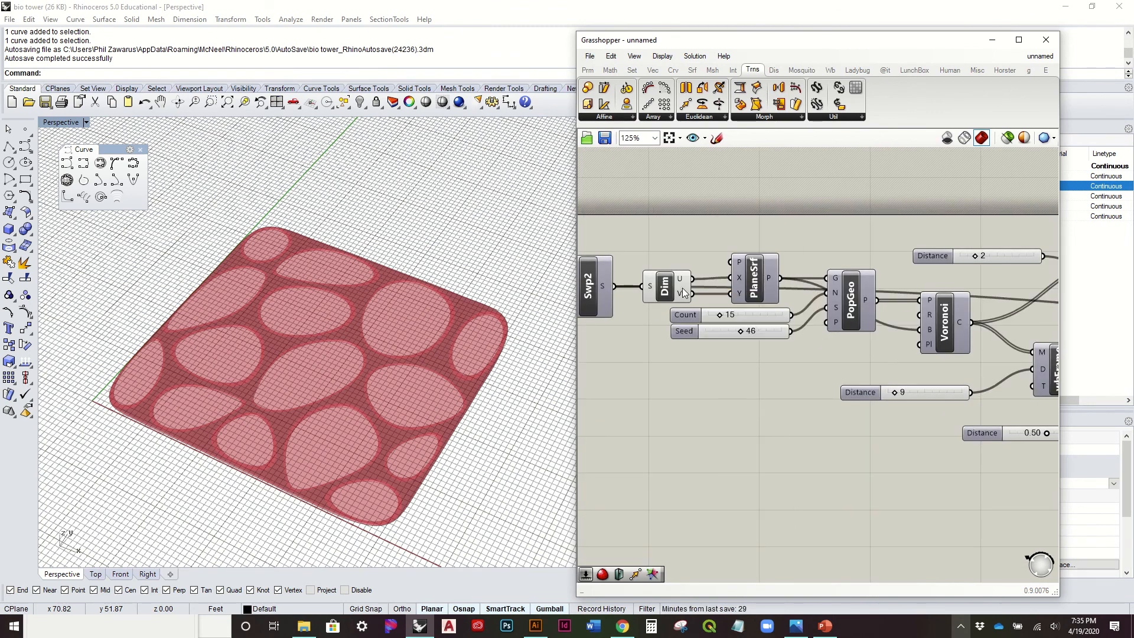
mouse_move(681, 290)
scroll(955, 328, down, 4)
scroll(952, 330, up, 5)
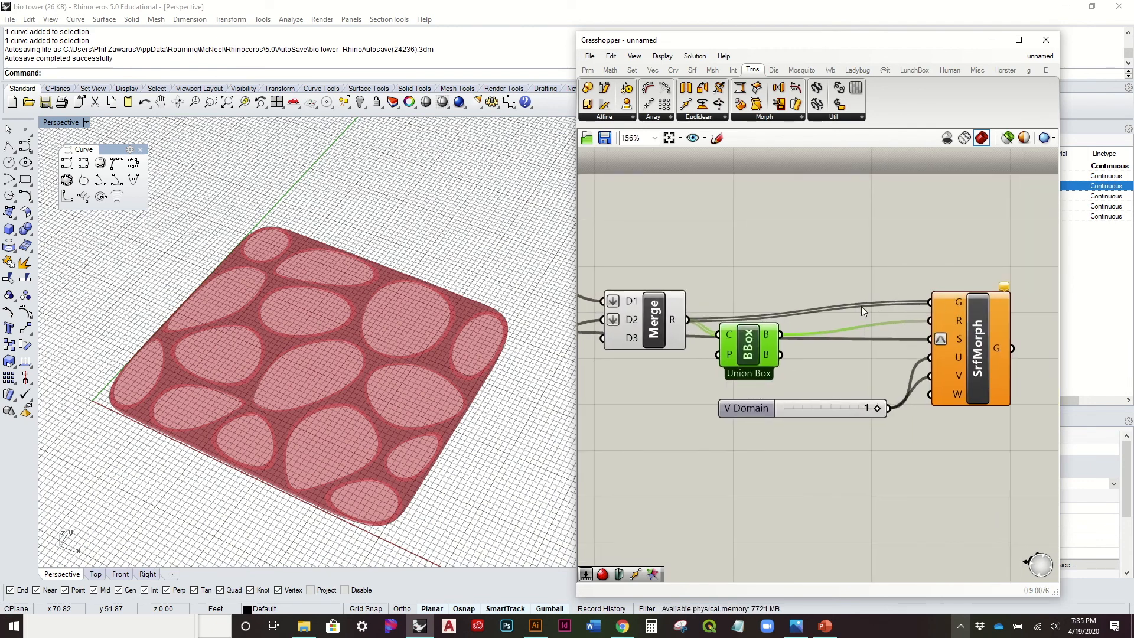
drag(757, 355, 766, 350)
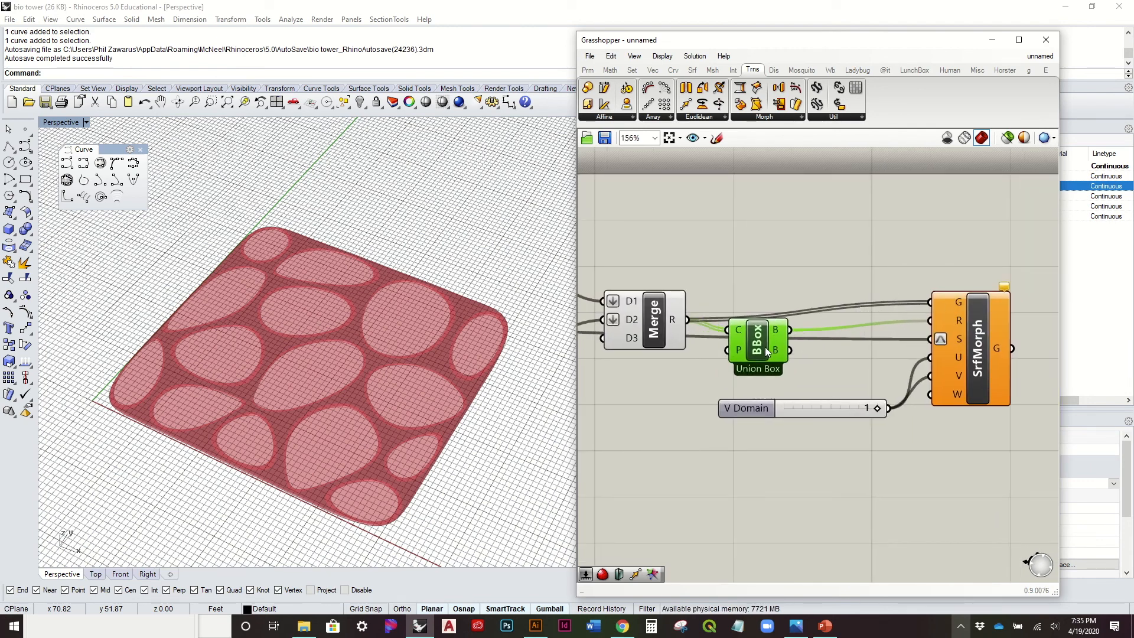
drag(841, 407, 827, 369)
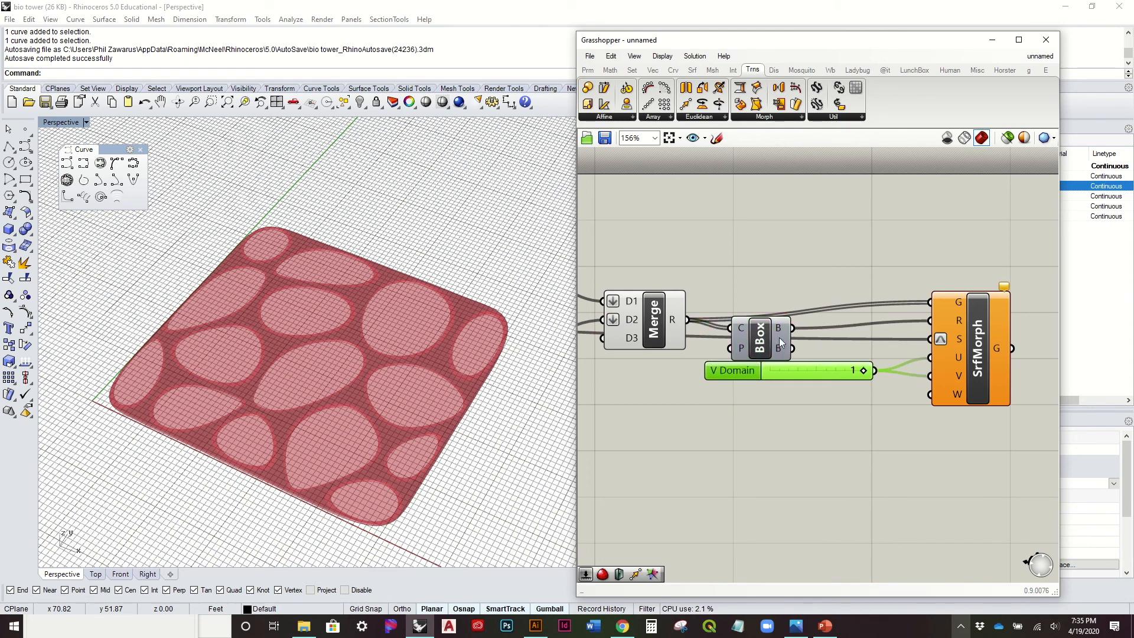
Nudge the Bounding Box component up so it sits in line between Merge and Surface Morph, clear of the V Domain slider
drag(763, 341, 775, 328)
click(857, 413)
Review the definition's flow from Sweep2 through the Voronoi, frame and window components to the Surface Morph's inputs
scroll(973, 371, down, 5)
right_drag(789, 295, 954, 289)
scroll(617, 322, up, 7)
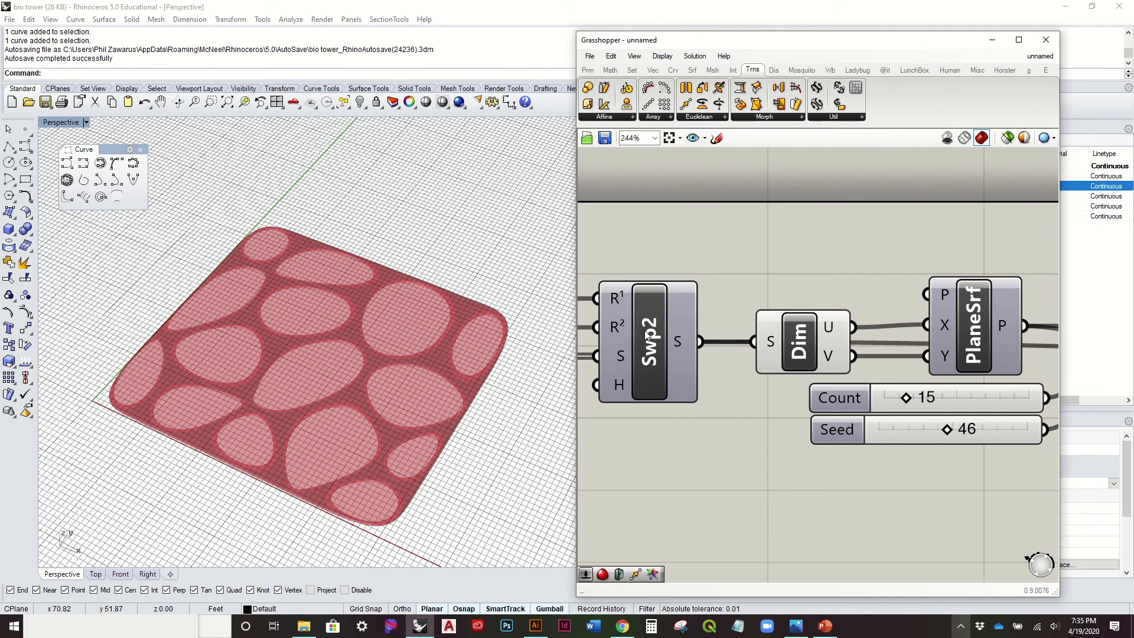
scroll(644, 330, down, 4)
right_drag(888, 337, 717, 325)
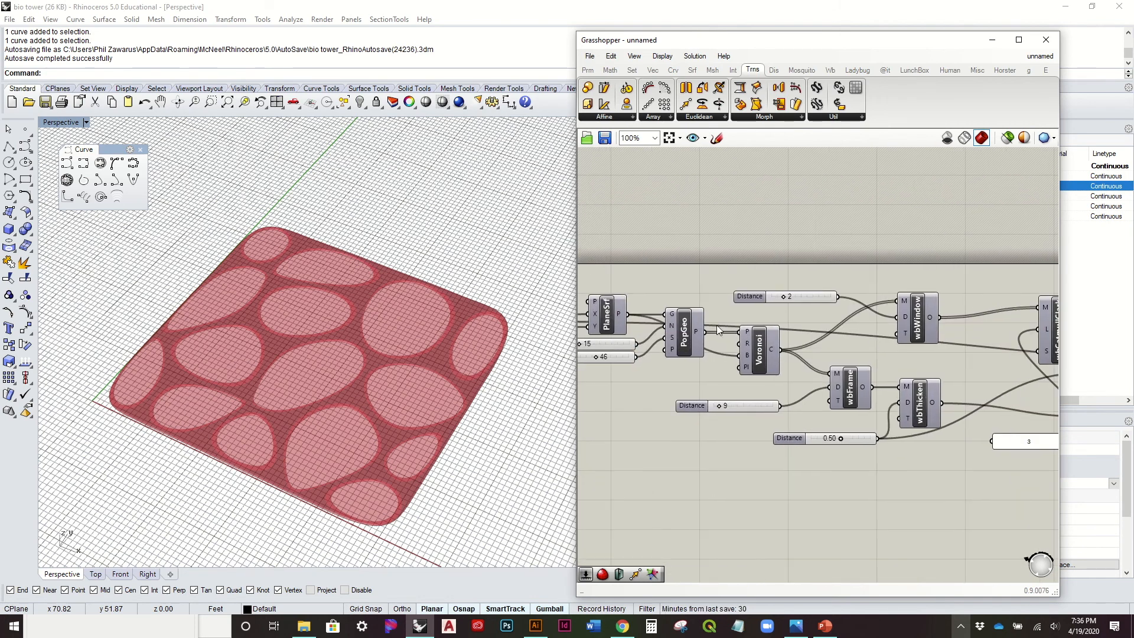
right_drag(600, 321, 687, 322)
scroll(621, 355, down, 3)
scroll(909, 352, up, 6)
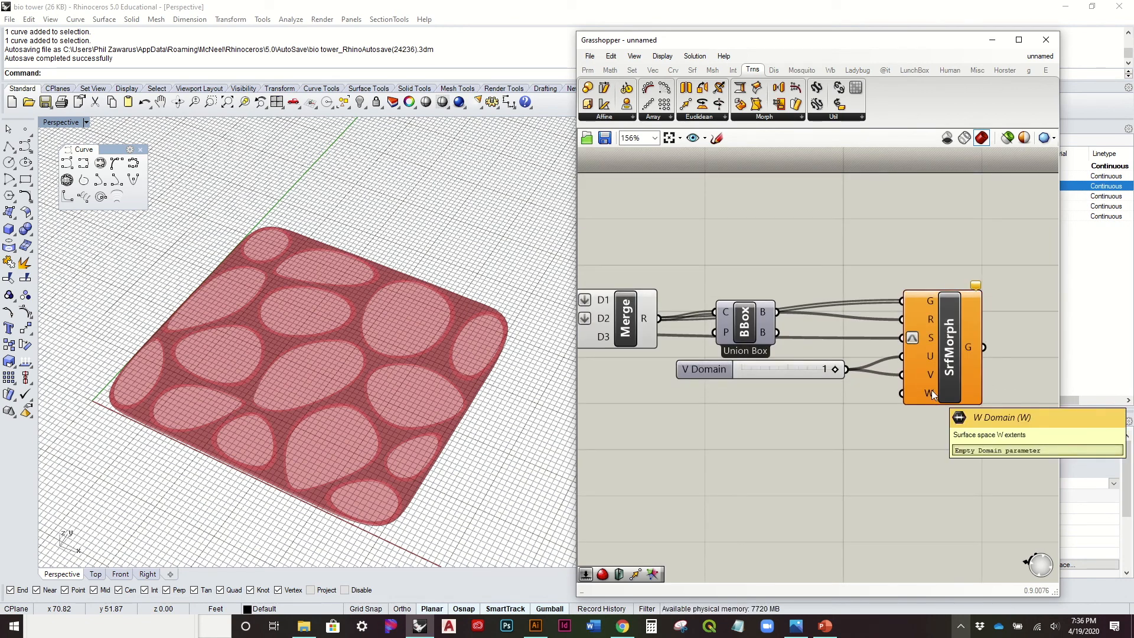
Connect the 0.50 Distance slider that feeds the Thicken component to the Surface Morph's W domain input
scroll(931, 390, down, 2)
right_drag(796, 392, 930, 347)
right_drag(671, 384, 816, 374)
right_drag(695, 364, 764, 354)
drag(674, 362, 979, 338)
Turn off the preview of the Merge component so the flat panel geometry is hidden
scroll(691, 361, down, 2)
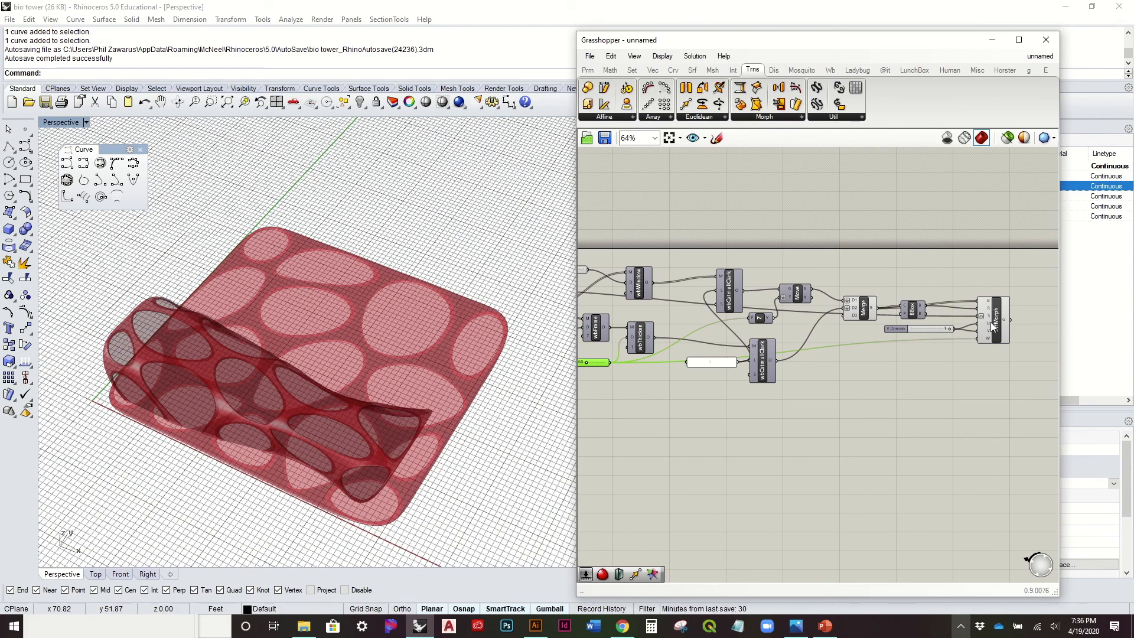
right_click(867, 306)
click(900, 329)
Examine the morphed shell in the Perspective viewport from several angles and up close around its openings
right_drag(459, 373, 502, 330)
right_drag(852, 354, 914, 325)
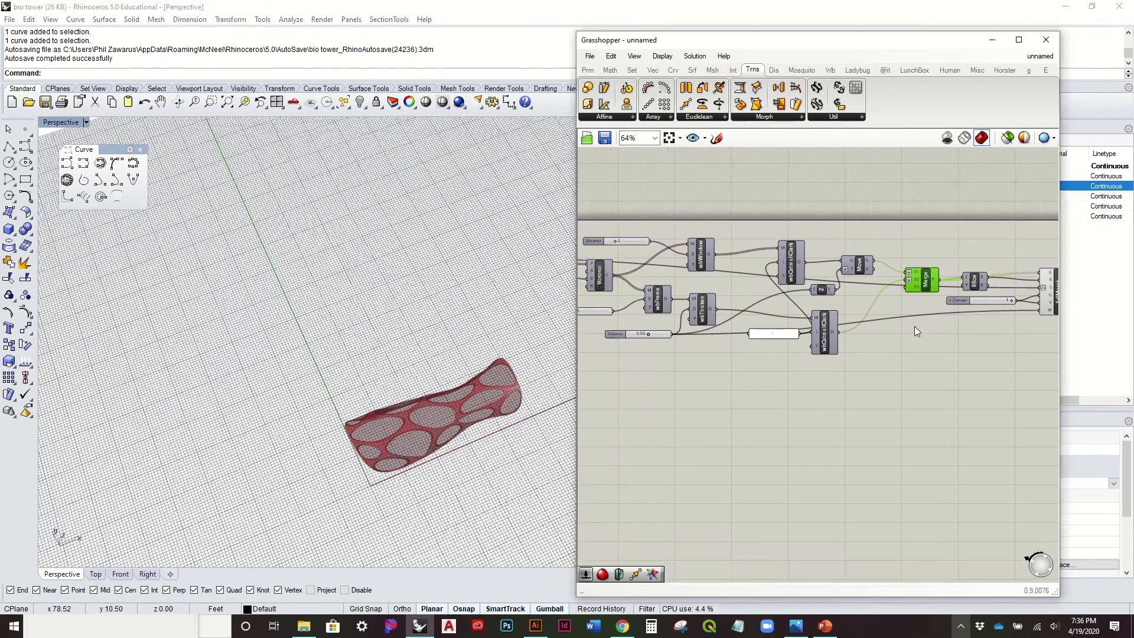
right_drag(682, 285, 734, 291)
right_drag(412, 343, 394, 384)
scroll(437, 443, up, 8)
right_drag(444, 423, 381, 242)
scroll(468, 331, up, 8)
right_drag(468, 330, 447, 359)
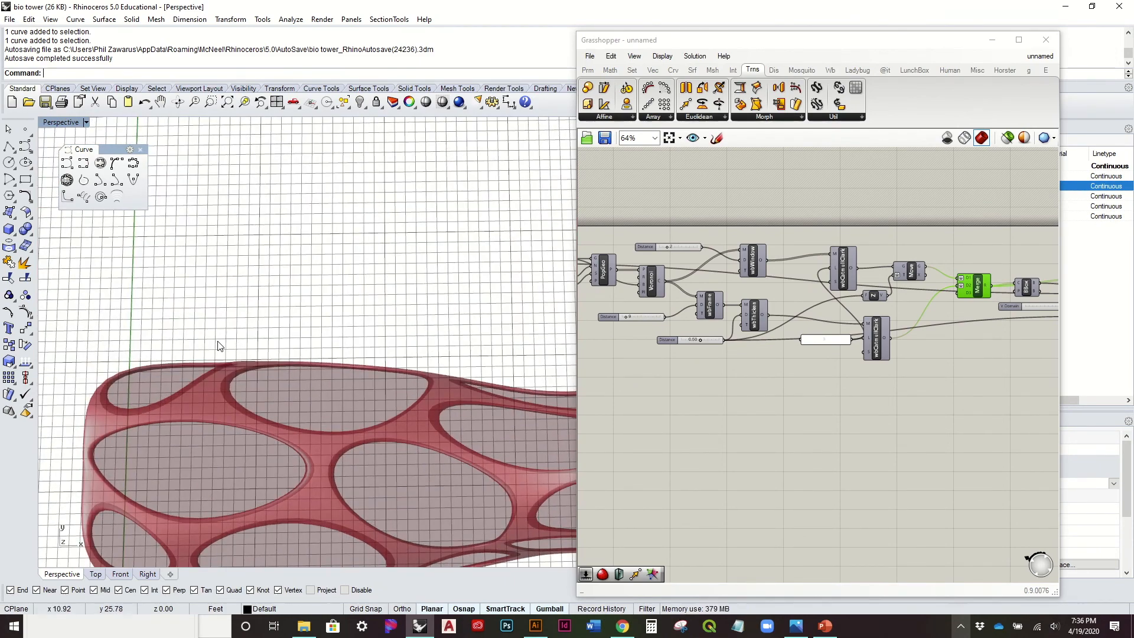
Set the Distance slider feeding the wbWindow component to 5
scroll(222, 360, down, 5)
scroll(349, 418, up, 5)
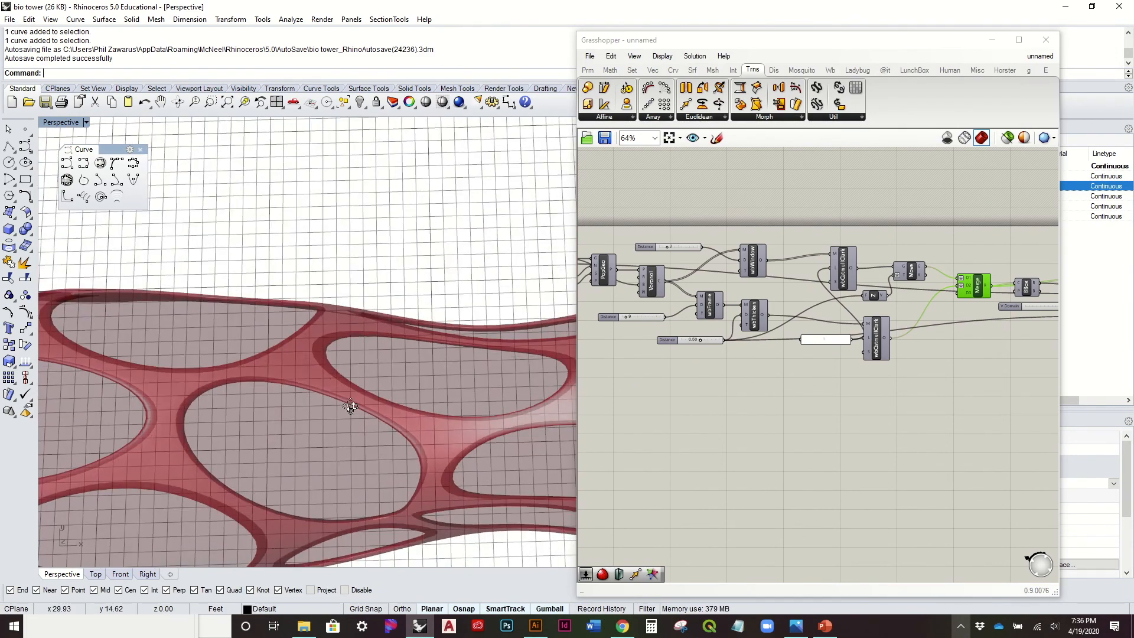
scroll(433, 473, up, 5)
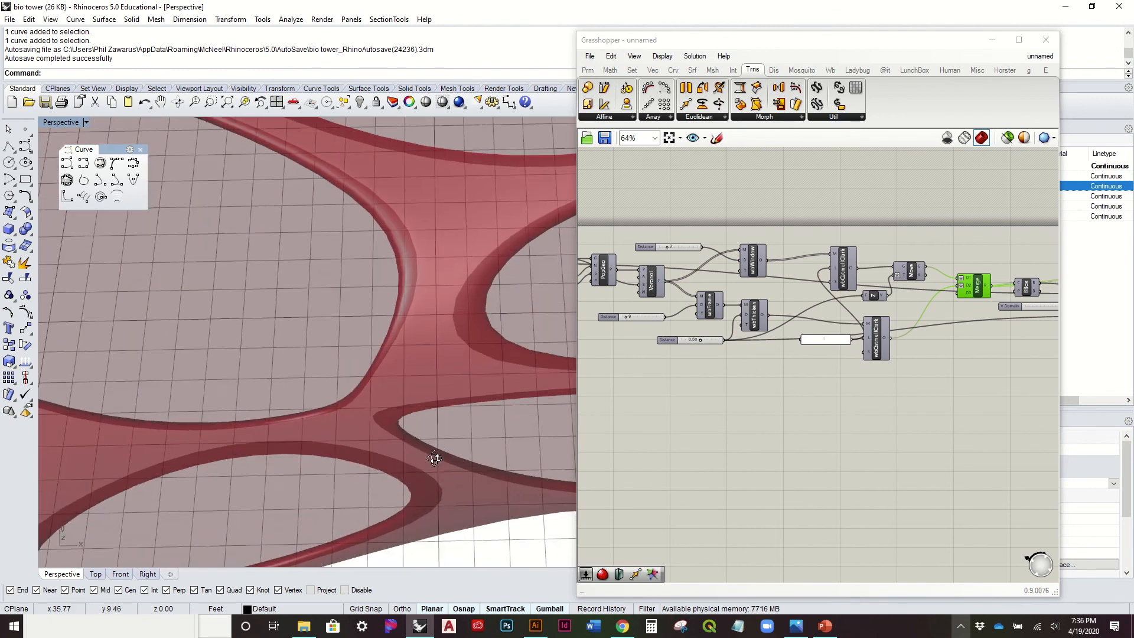
scroll(708, 279, up, 3)
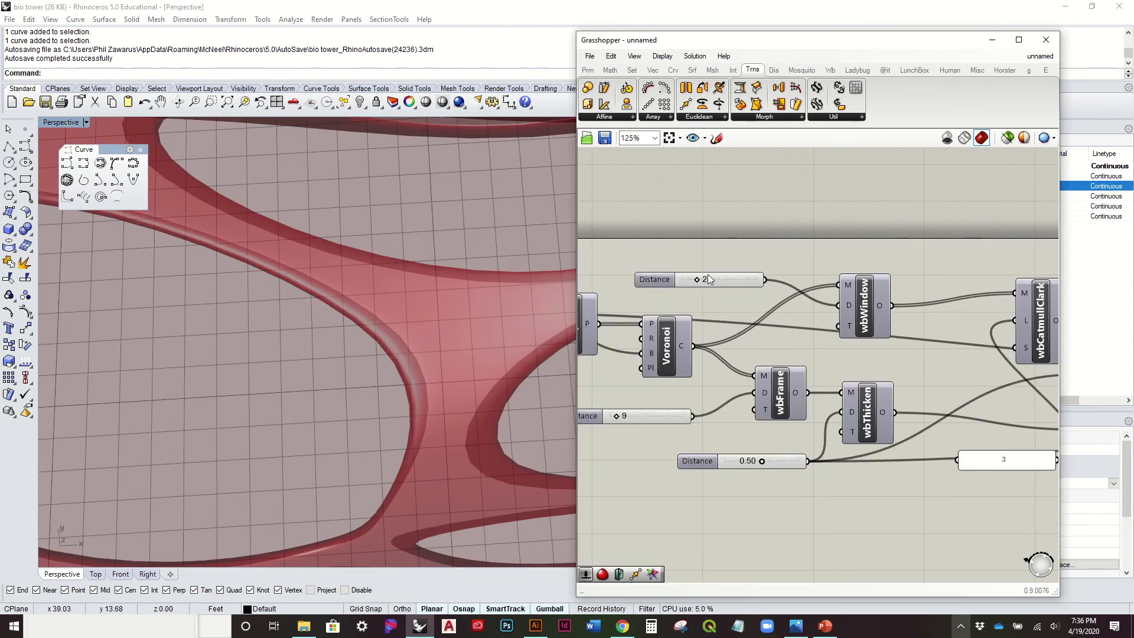
mouse_move(696, 278)
mouse_down()
mouse_move(733, 286)
mouse_move(714, 286)
mouse_up()
right_drag(441, 329, 359, 262)
right_drag(874, 410, 986, 367)
scroll(987, 367, down, 3)
scroll(895, 331, up, 2)
right_drag(904, 335, 789, 340)
right_drag(508, 301, 463, 349)
scroll(507, 303, up, 2)
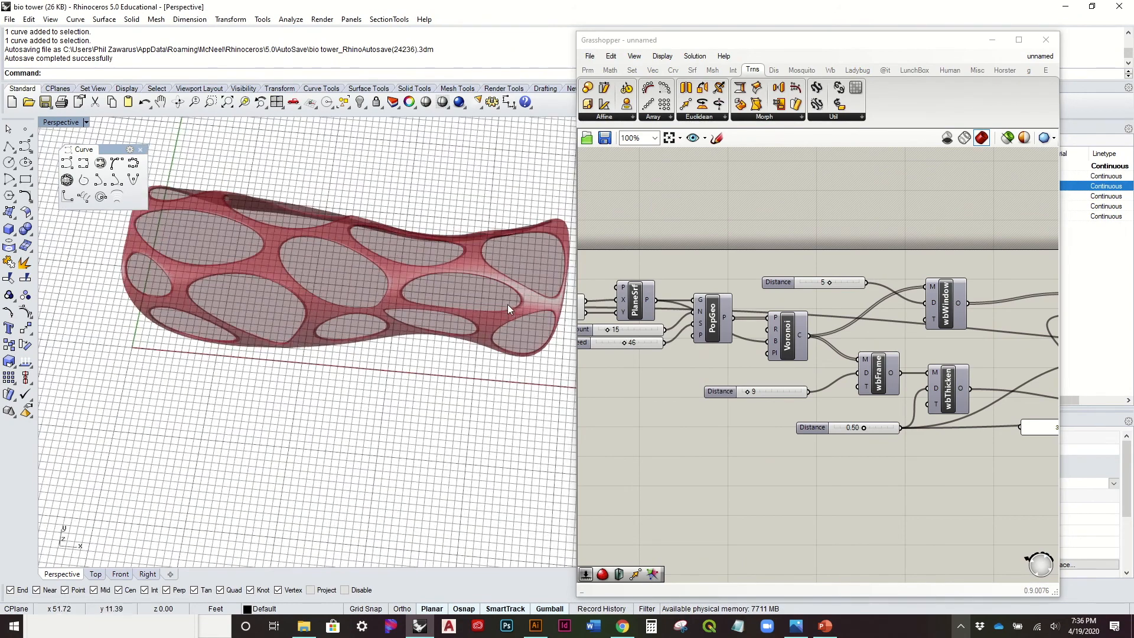
Set the Seed slider feeding the PopGeo component to 59
right_drag(812, 384, 713, 392)
scroll(785, 382, up, 2)
scroll(722, 394, down, 3)
right_drag(897, 388, 981, 372)
right_drag(762, 363, 877, 375)
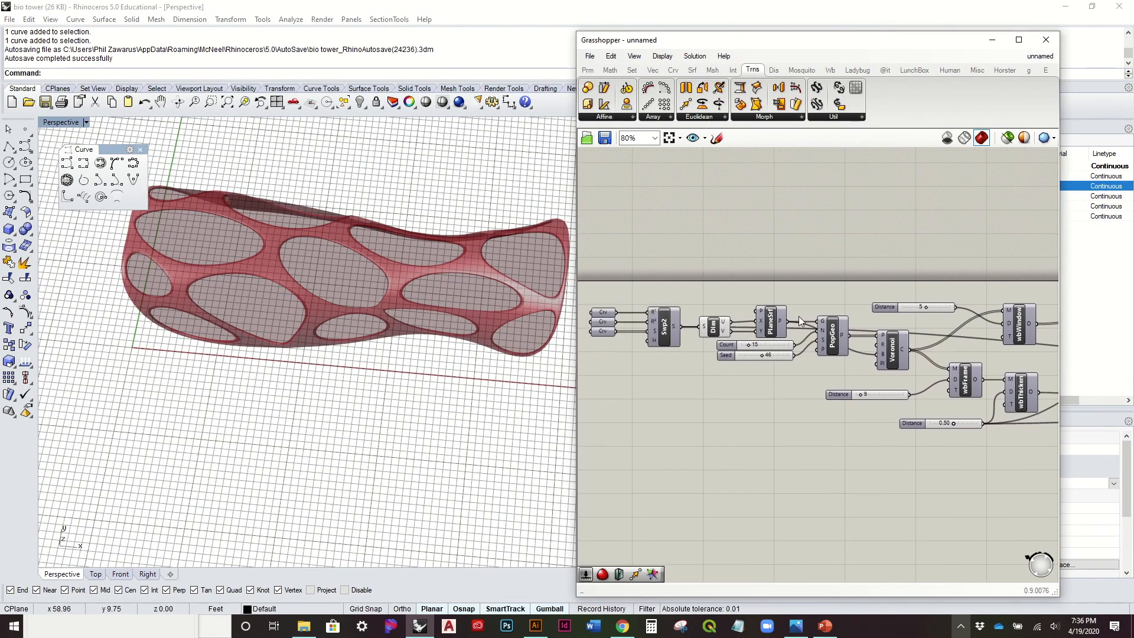
scroll(883, 364, up, 3)
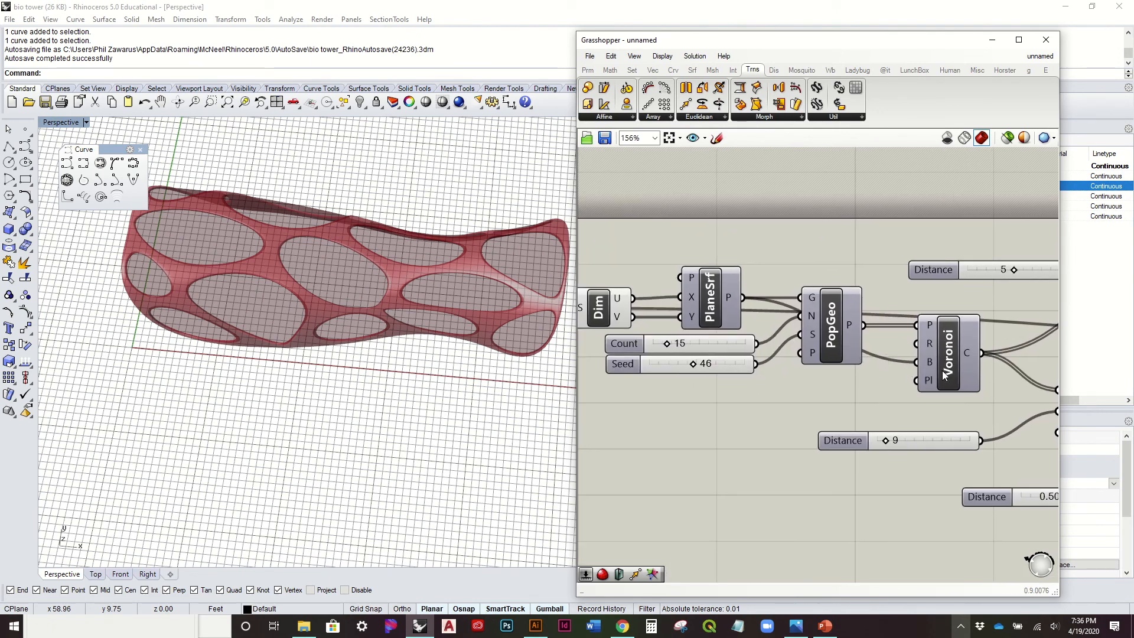
click(947, 361)
click(833, 348)
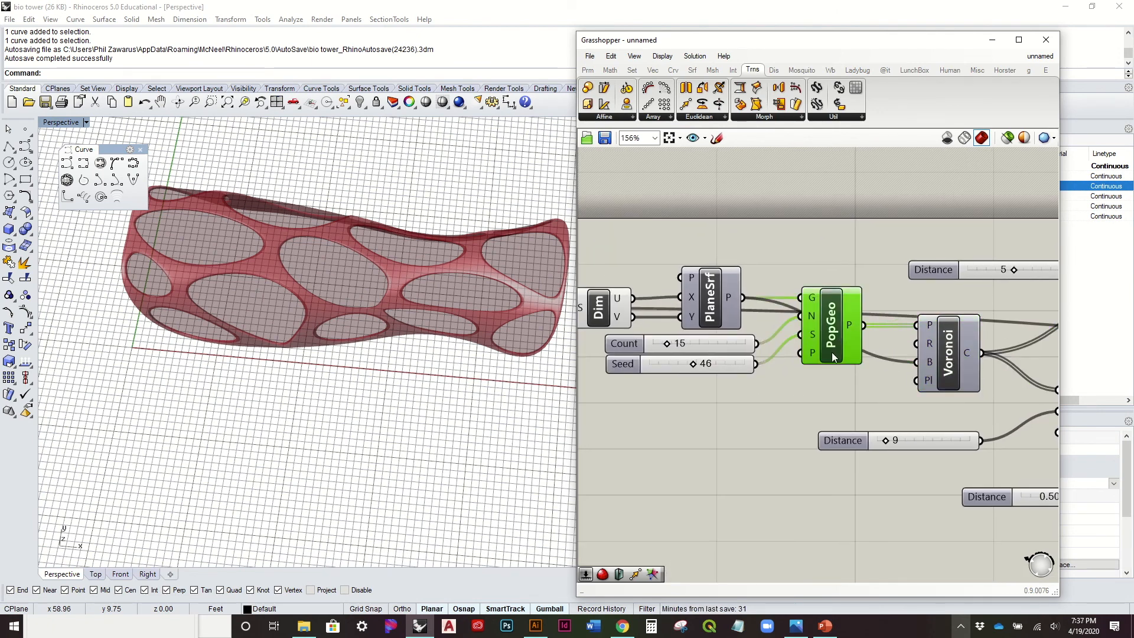
right_drag(793, 387, 857, 398)
drag(759, 377, 770, 379)
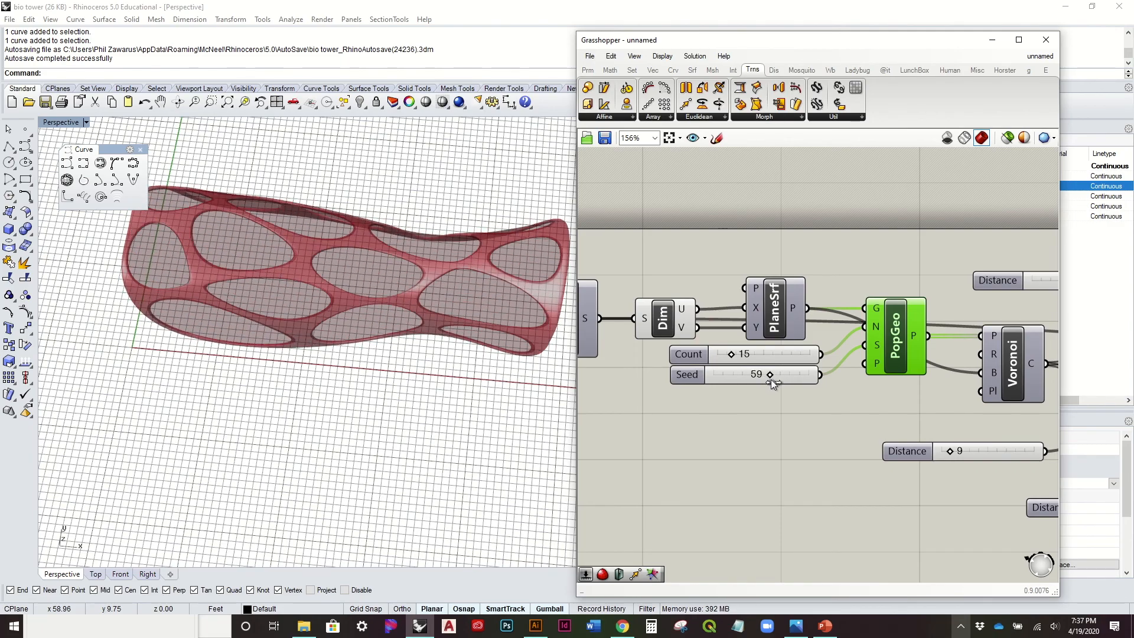
Reduce the PopGeo Count slider to 7 for fewer, larger cells
right_drag(472, 330, 549, 351)
right_drag(678, 368, 754, 319)
drag(731, 356, 722, 358)
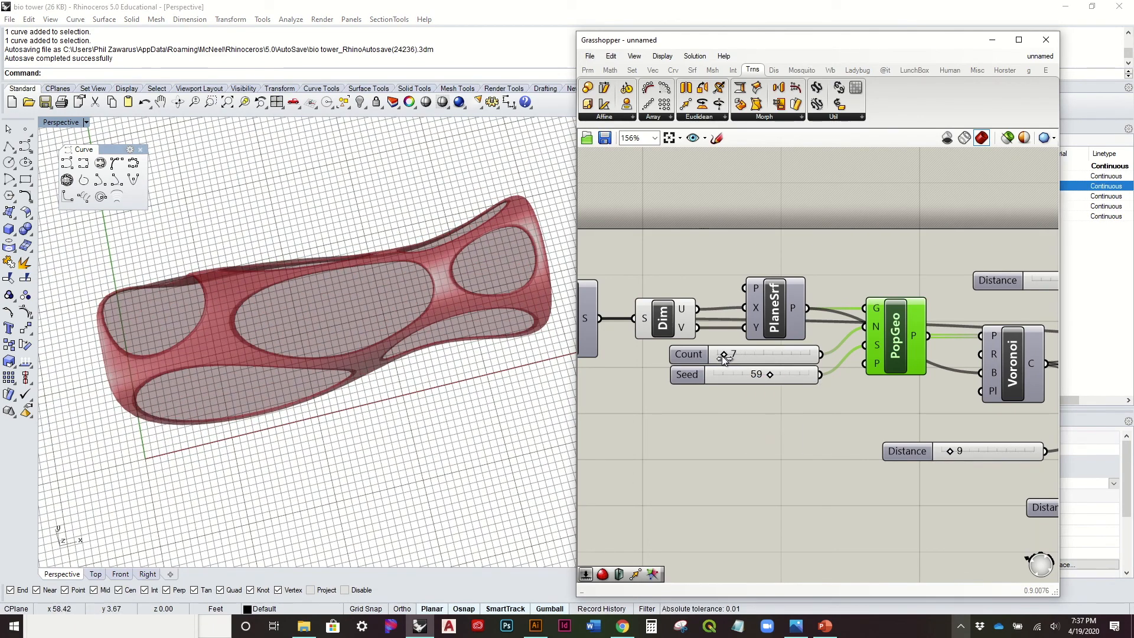
right_drag(483, 407, 496, 307)
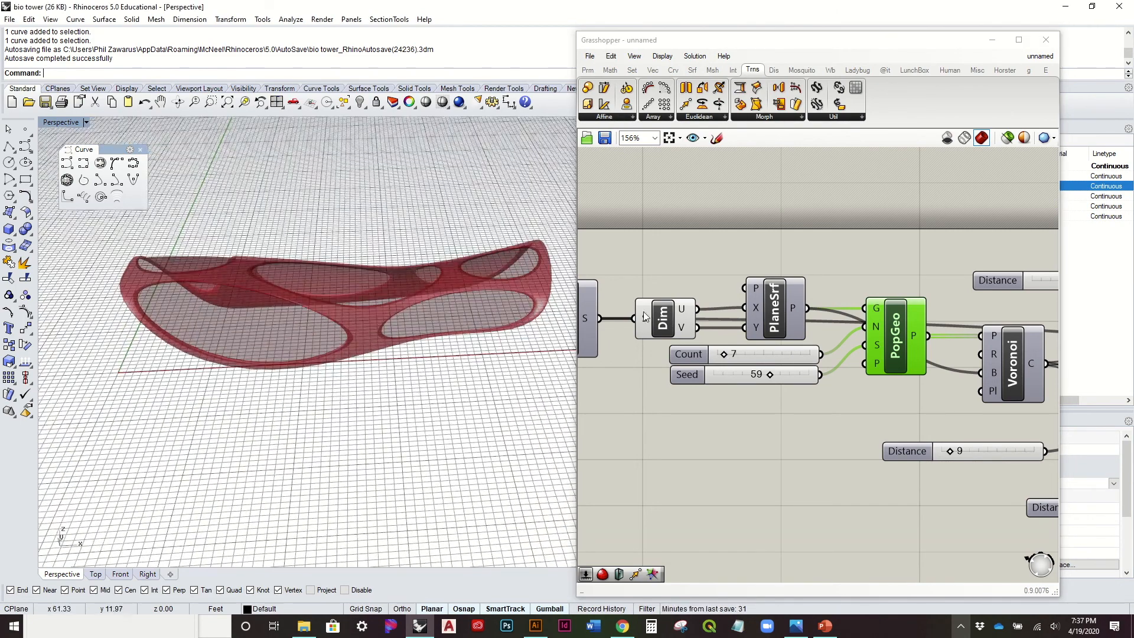
Raise the PopGeo Count slider to 72 for a denser cell pattern
drag(728, 357, 785, 356)
right_drag(407, 378, 378, 342)
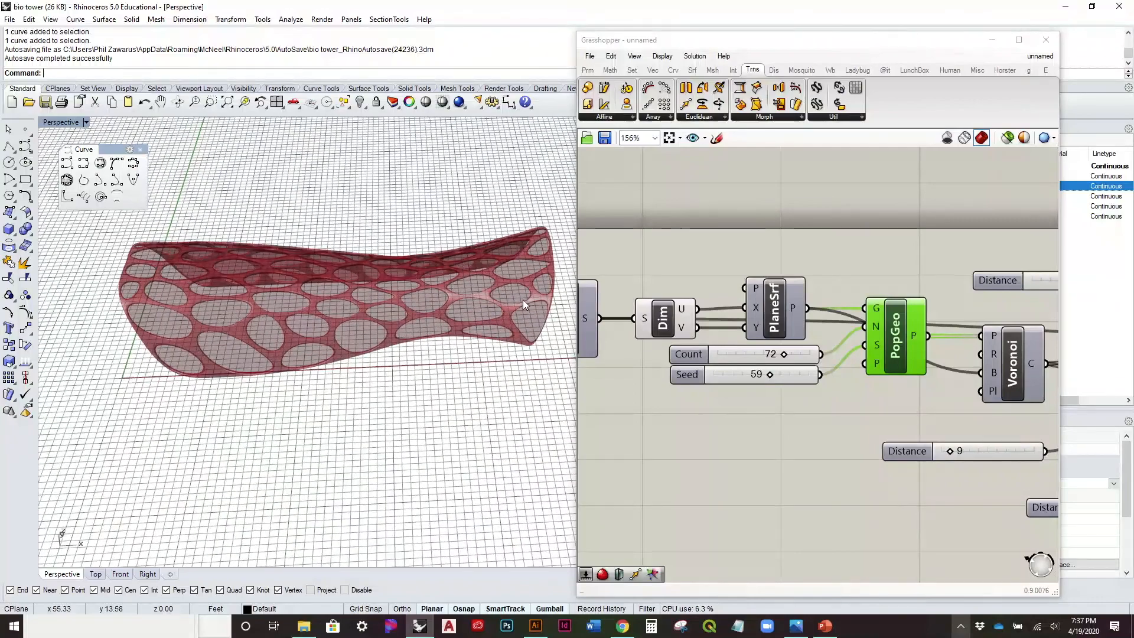
scroll(523, 301, down, 6)
right_drag(790, 286, 767, 288)
right_drag(534, 277, 503, 318)
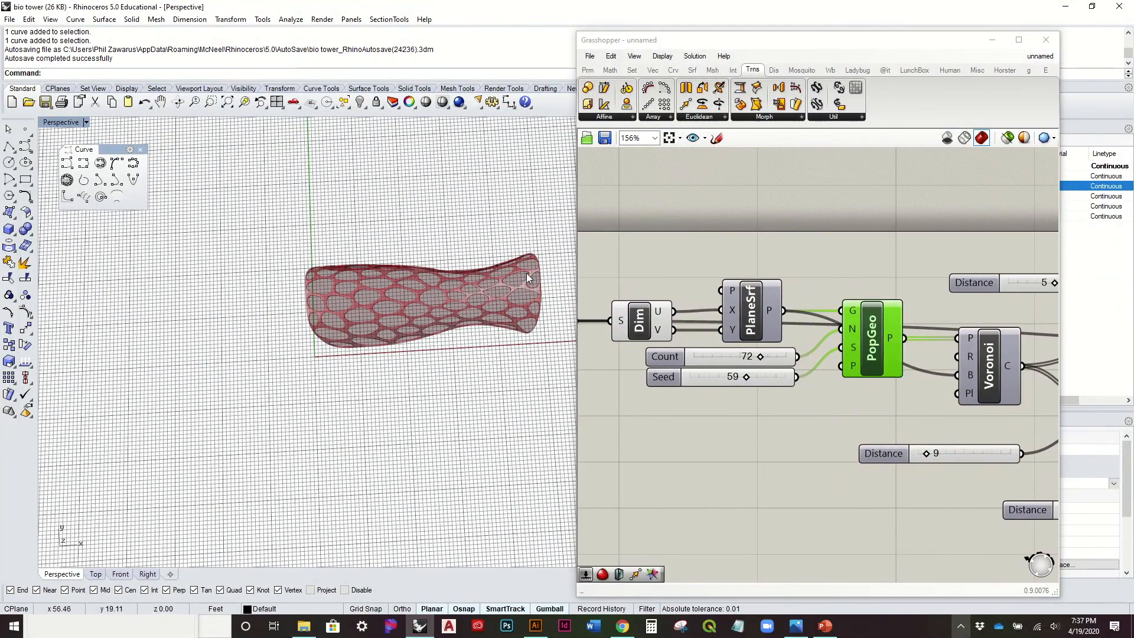
Set the PopGeo Count slider to 100
click(946, 251)
right_drag(836, 306, 785, 291)
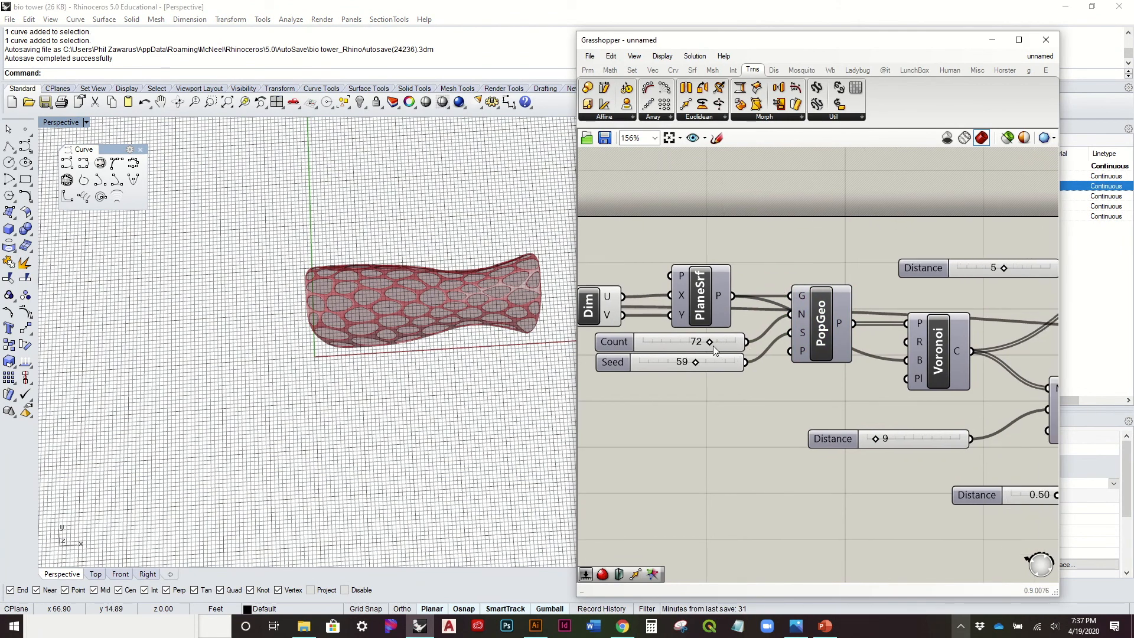
drag(745, 348, 746, 346)
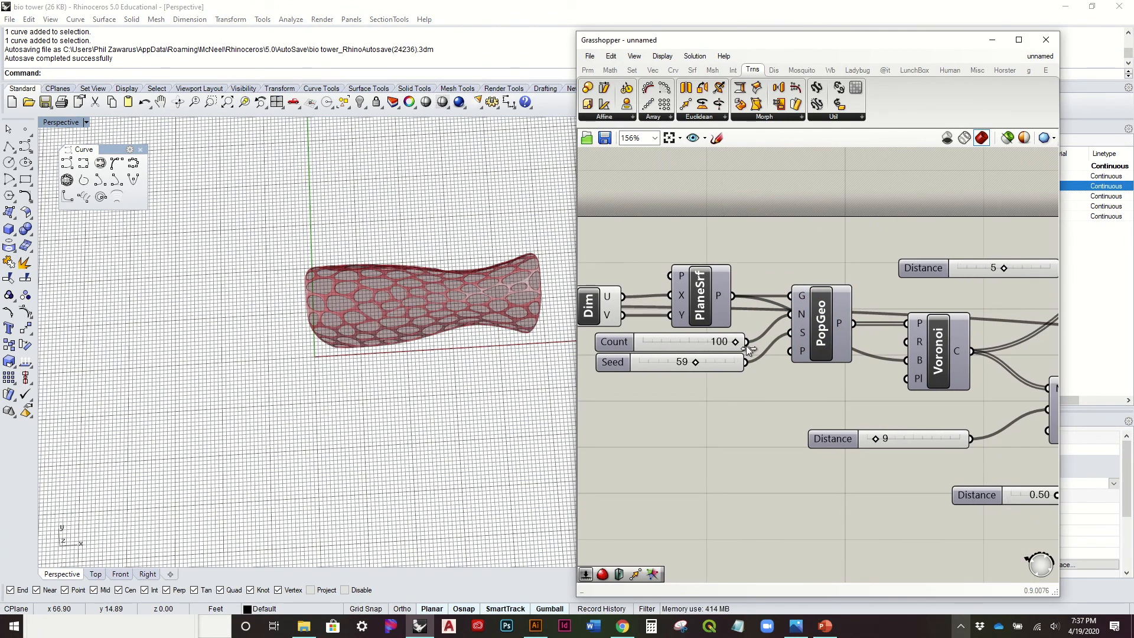
Move the Voronoi component and everything downstream of it well away from PopGeo to free up canvas space
scroll(842, 347, down, 3)
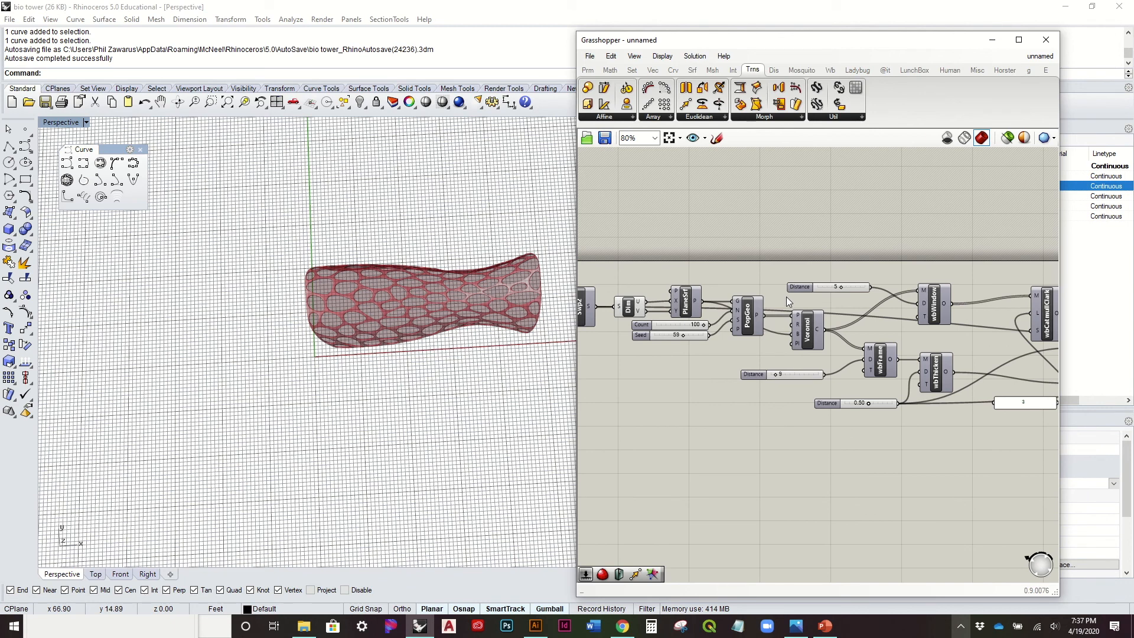
right_drag(833, 262, 745, 259)
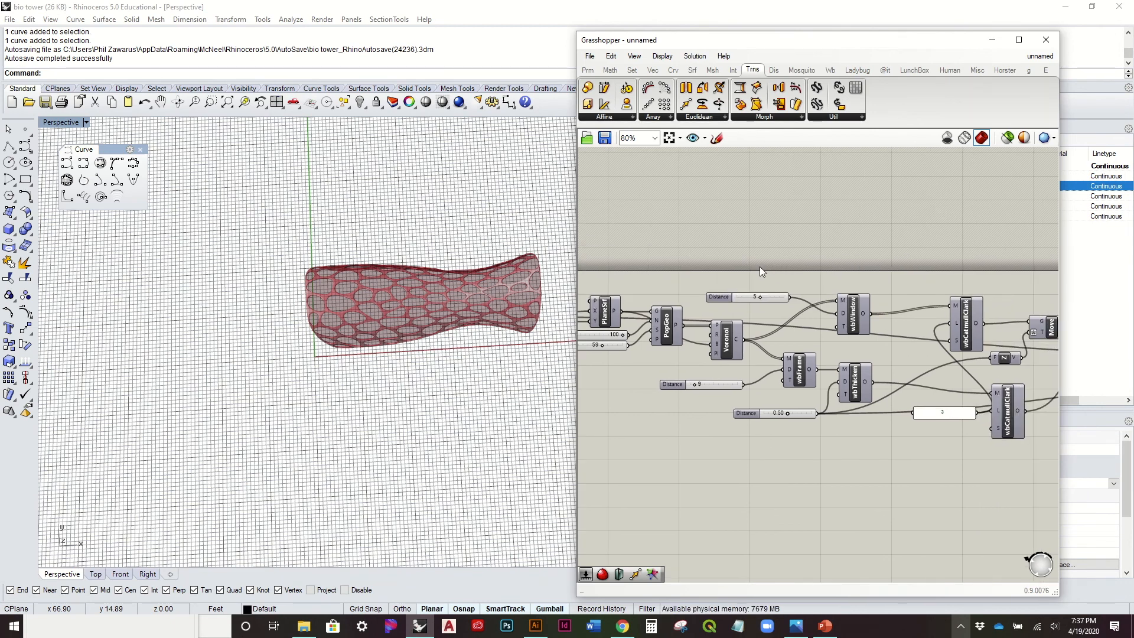
scroll(735, 233, up, 4)
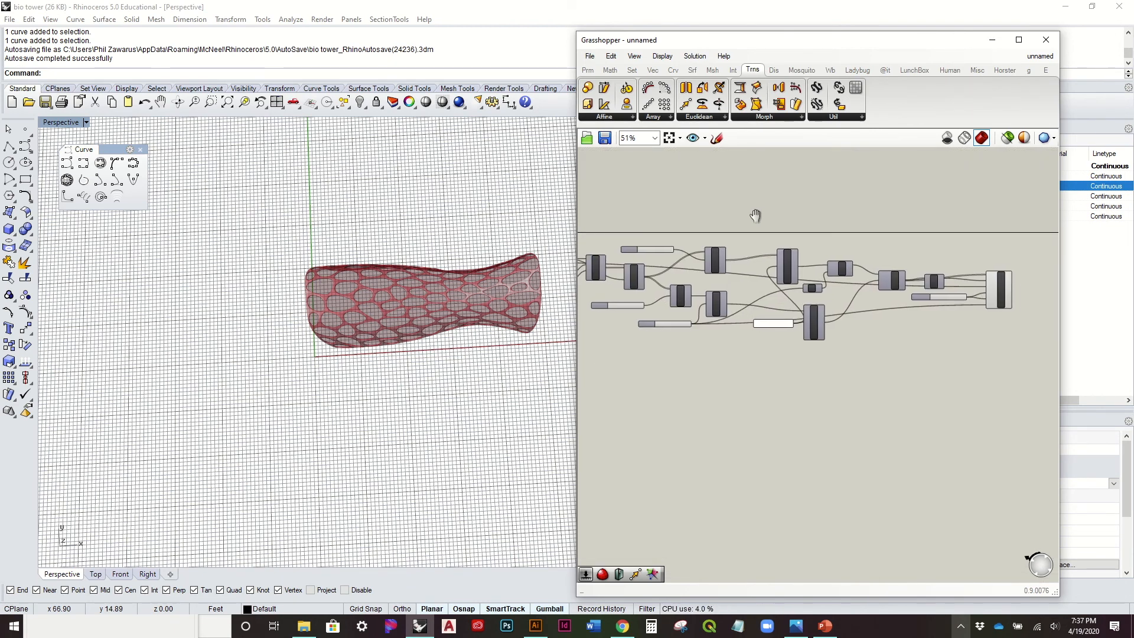
scroll(685, 240, down, 4)
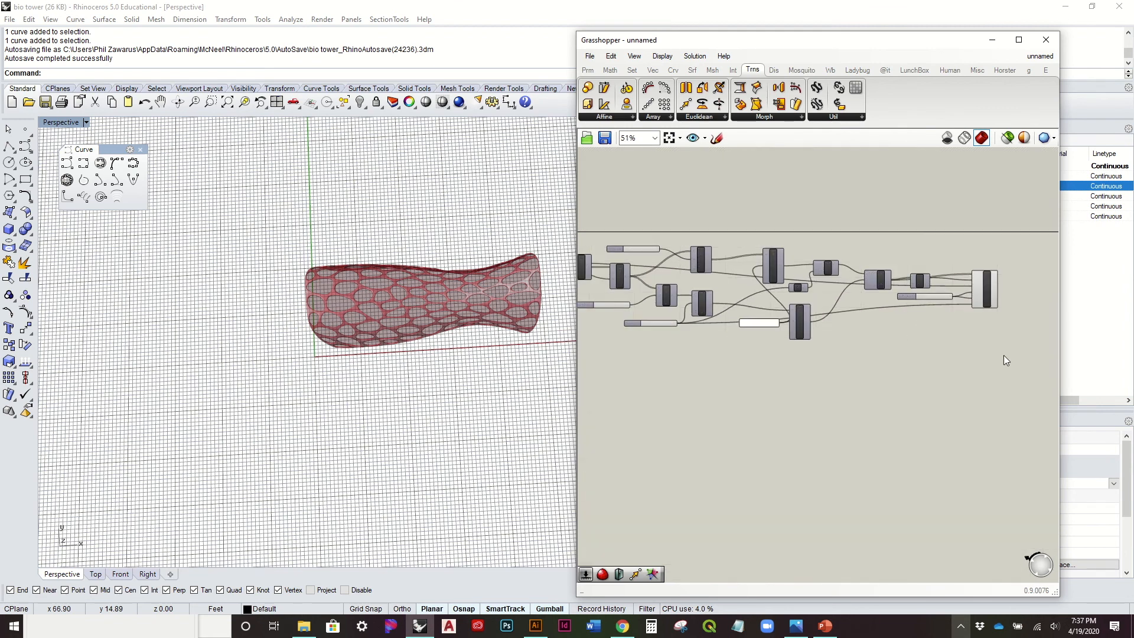
drag(1025, 368, 645, 201)
scroll(630, 236, up, 4)
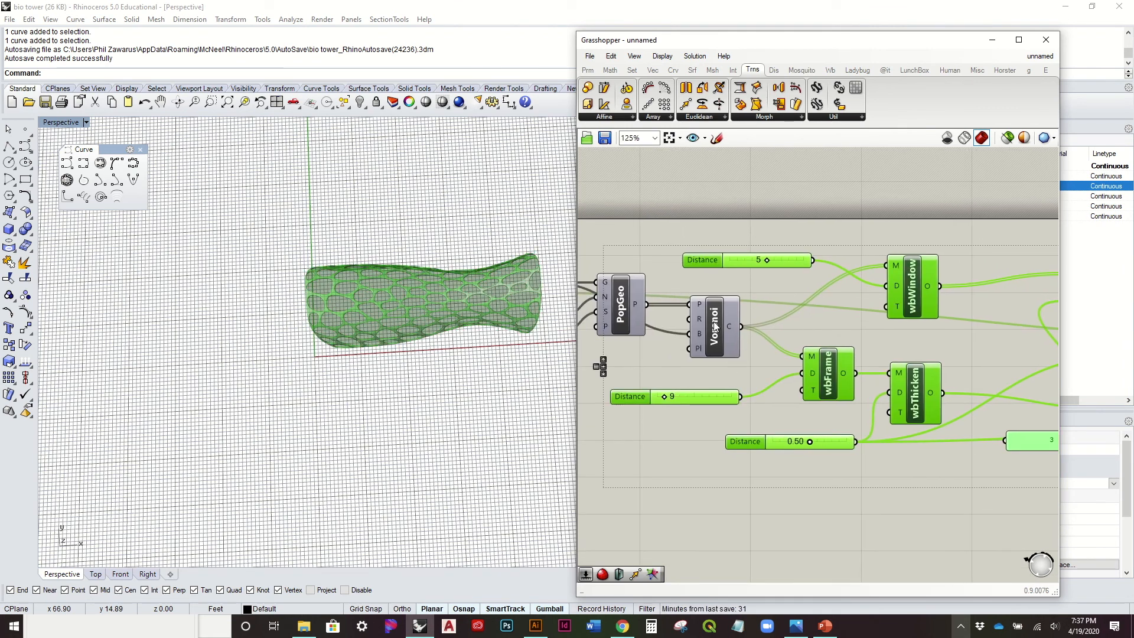
scroll(714, 325, down, 3)
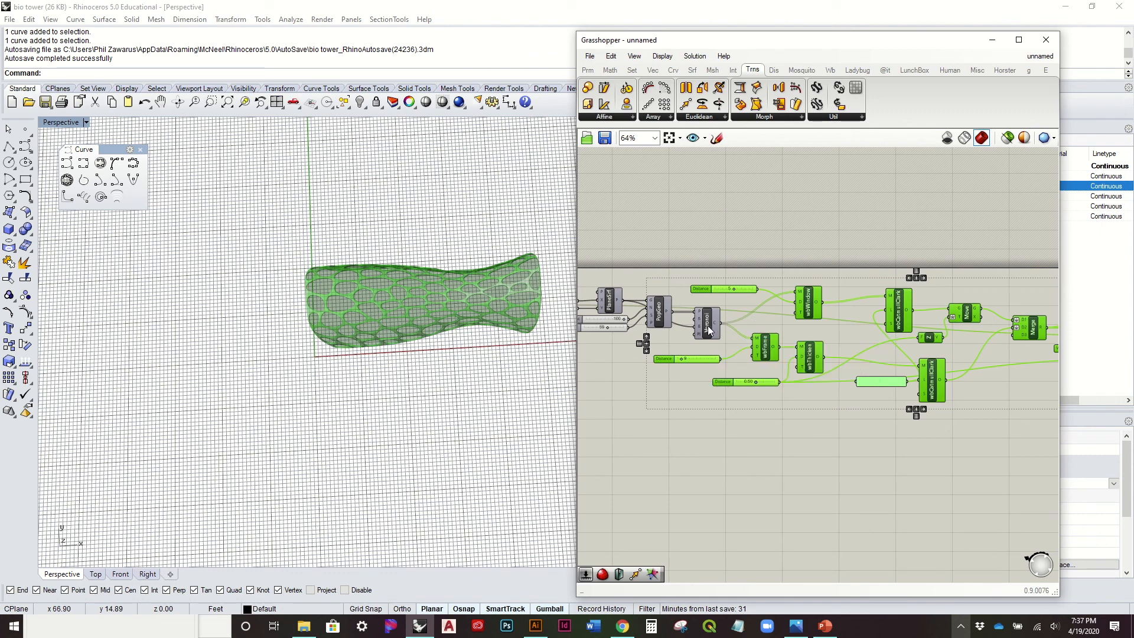
shift+click(708, 330)
scroll(693, 320, down, 2)
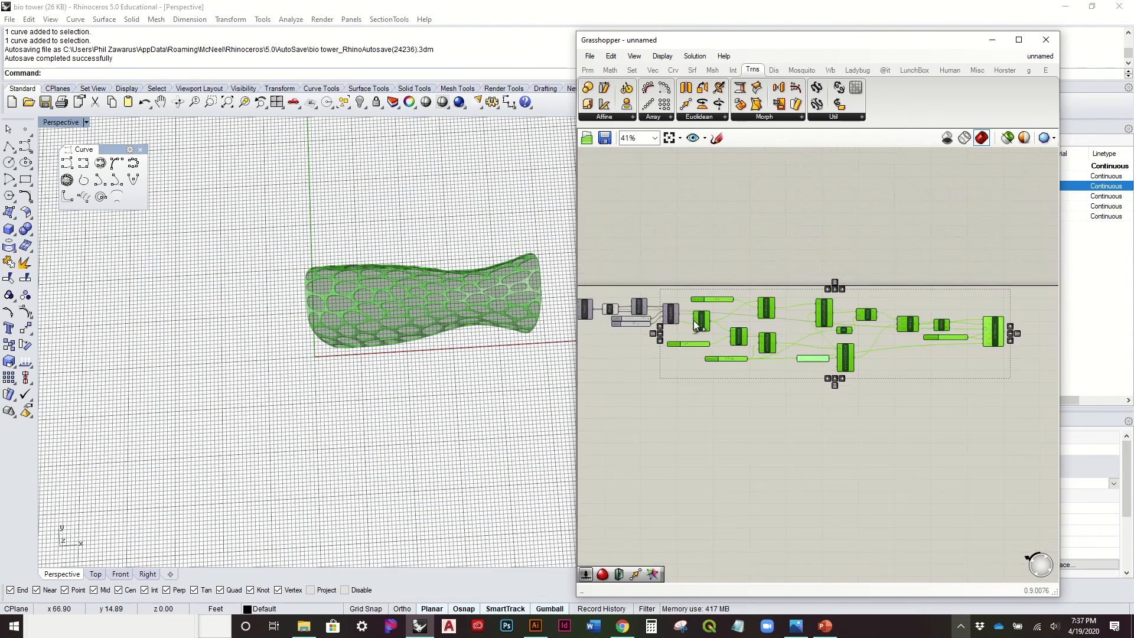
drag(703, 321, 939, 324)
click(764, 296)
scroll(647, 297, up, 2)
scroll(730, 293, up, 2)
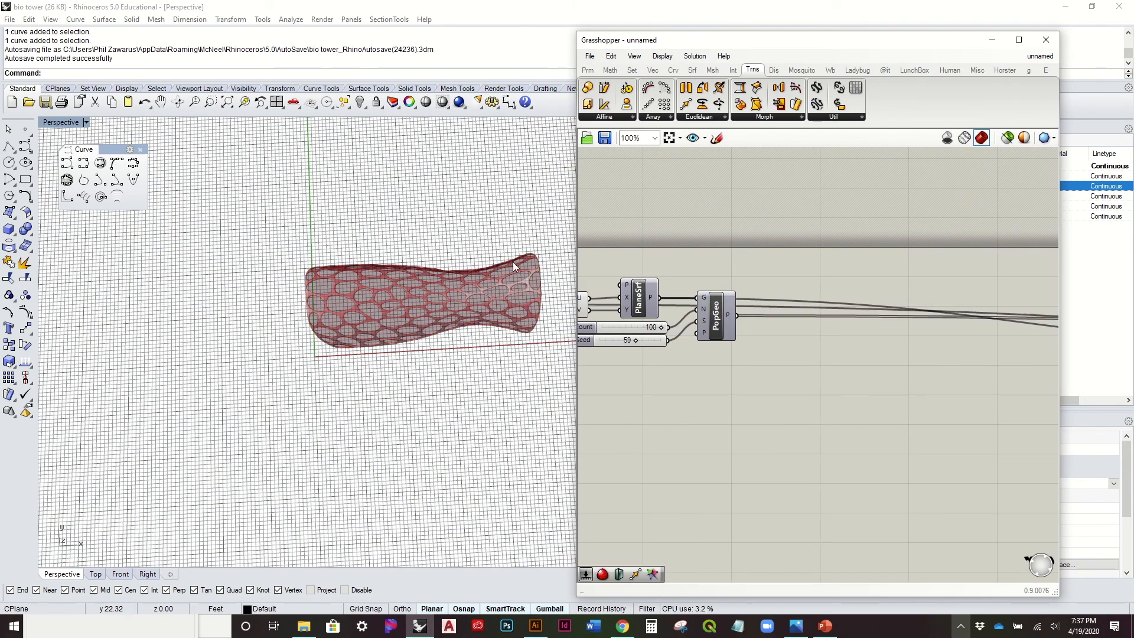
Turn off the preview of the SrfMorph component at the end of the definition
scroll(702, 335, down, 4)
right_drag(701, 334, 520, 336)
right_drag(889, 320, 738, 309)
right_click(1076, 342)
scroll(1007, 332, up, 3)
right_click(1028, 335)
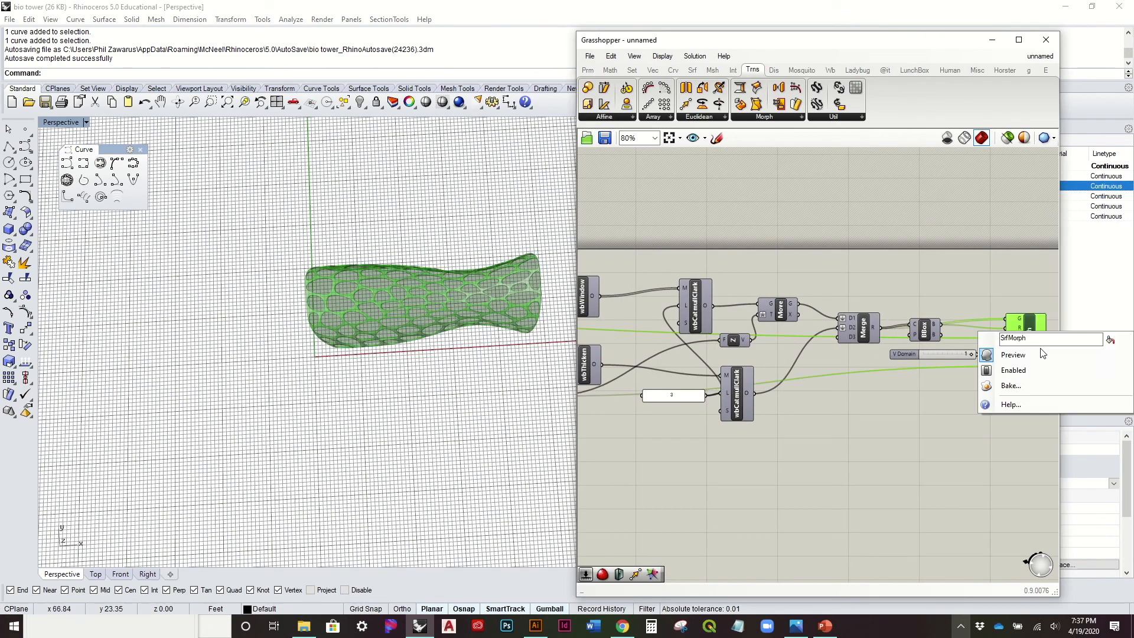
click(1039, 354)
Turn on the preview of the PlaneSrf component
scroll(860, 344, down, 1)
right_drag(859, 344, 972, 337)
scroll(972, 337, down, 2)
right_drag(744, 344, 864, 341)
mouse_move(564, 305)
right_down()
mouse_move(706, 308)
mouse_move(546, 314)
right_up()
right_drag(632, 305, 777, 304)
scroll(777, 299, up, 4)
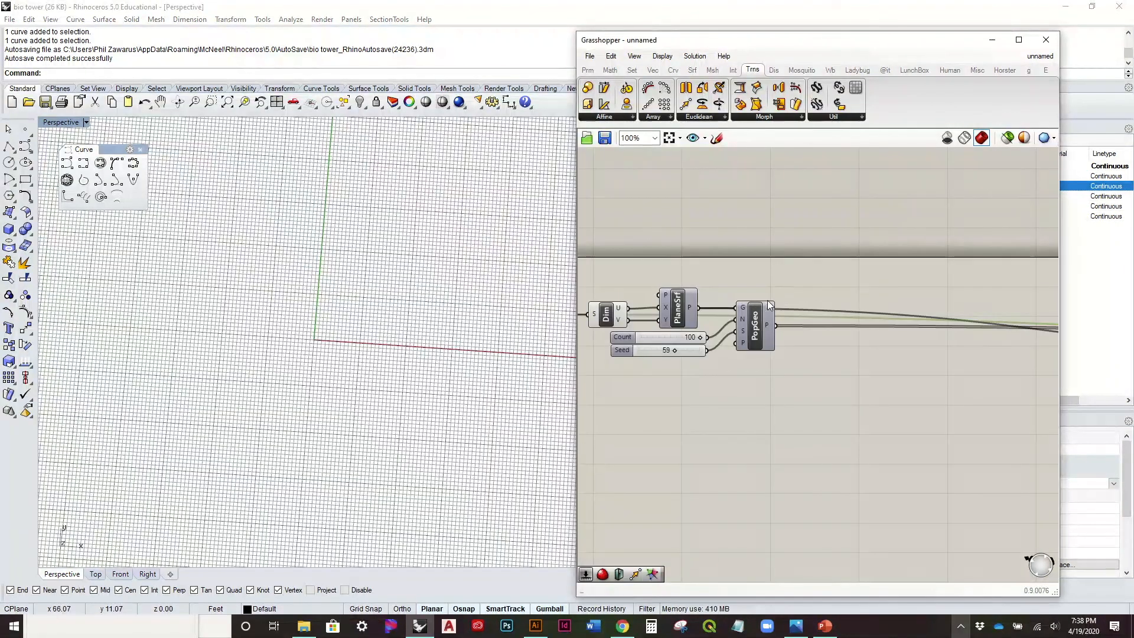
click(756, 327)
click(676, 310)
right_click(676, 308)
click(712, 329)
Turn on the preview of the PopGeo component to display its points on the plane surface
click(757, 325)
right_click(757, 324)
click(795, 342)
scroll(795, 348, down, 2)
right_drag(909, 359, 852, 351)
right_drag(437, 295, 447, 306)
click(728, 298)
scroll(732, 319, up, 5)
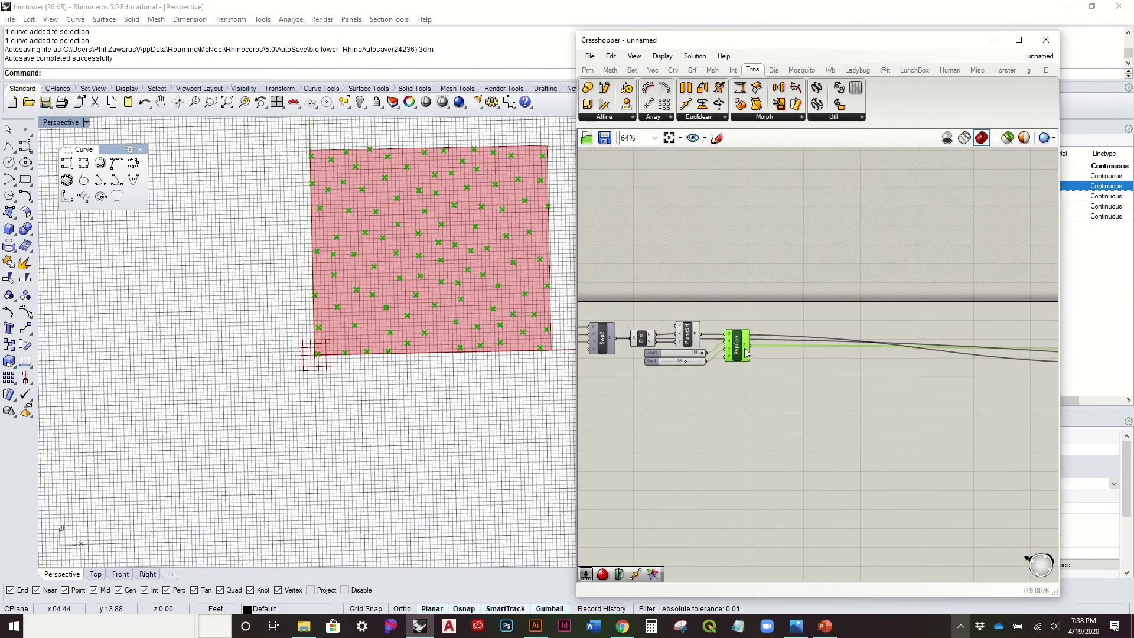
Move the PopGeo component slightly lower on the canvas beside PlaneSrf
scroll(734, 322, up, 3)
click(621, 334)
click(685, 293)
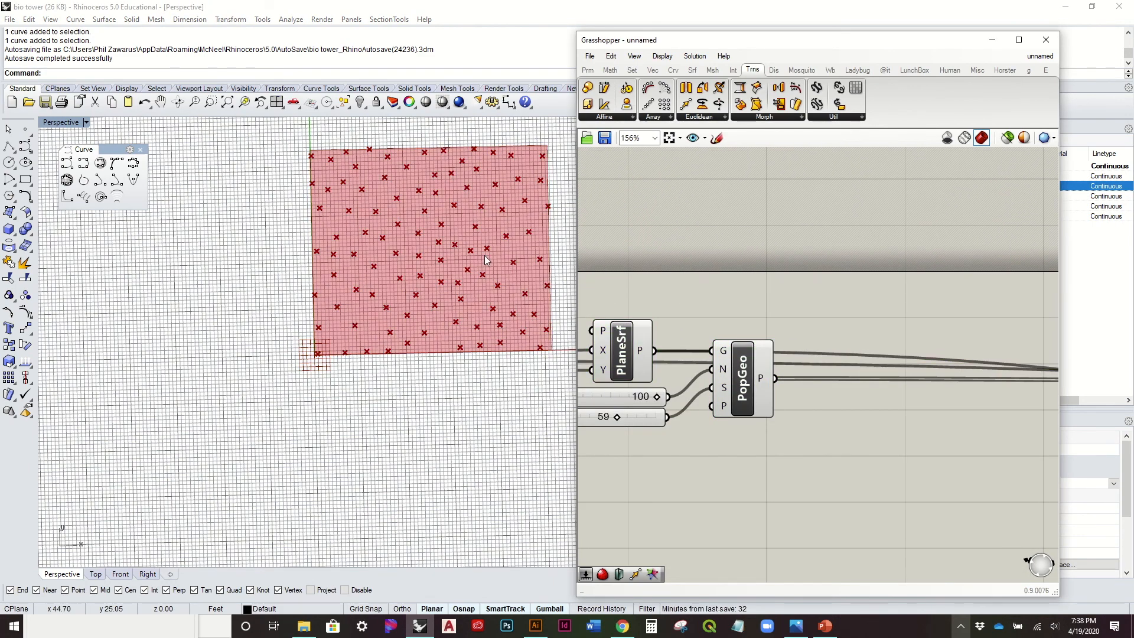
scroll(482, 256, down, 3)
drag(741, 384, 732, 399)
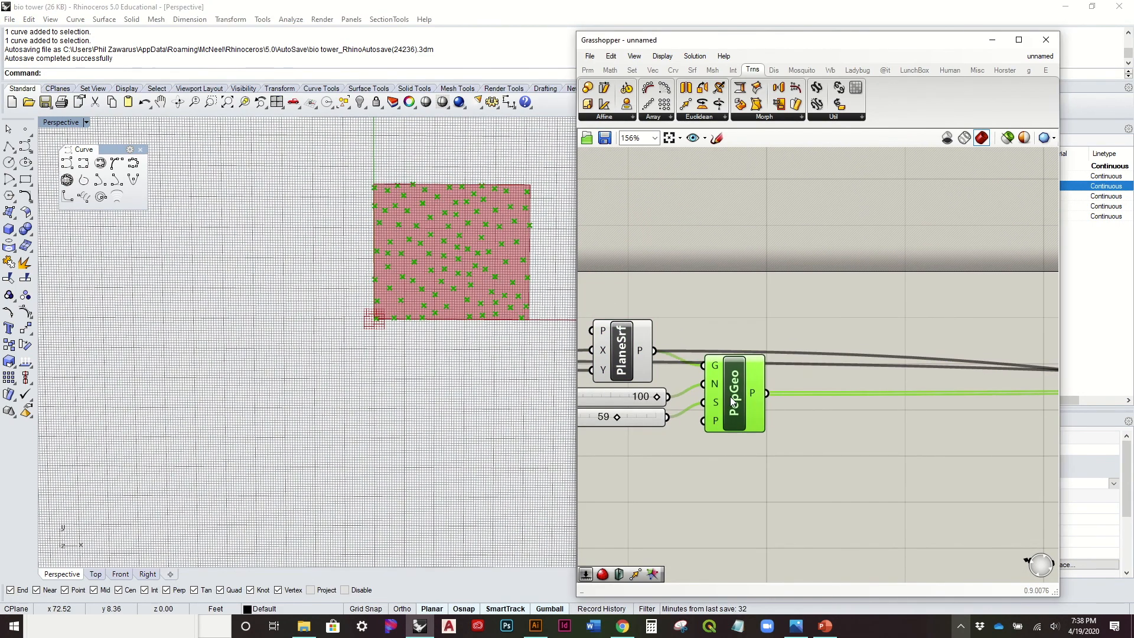
click(641, 304)
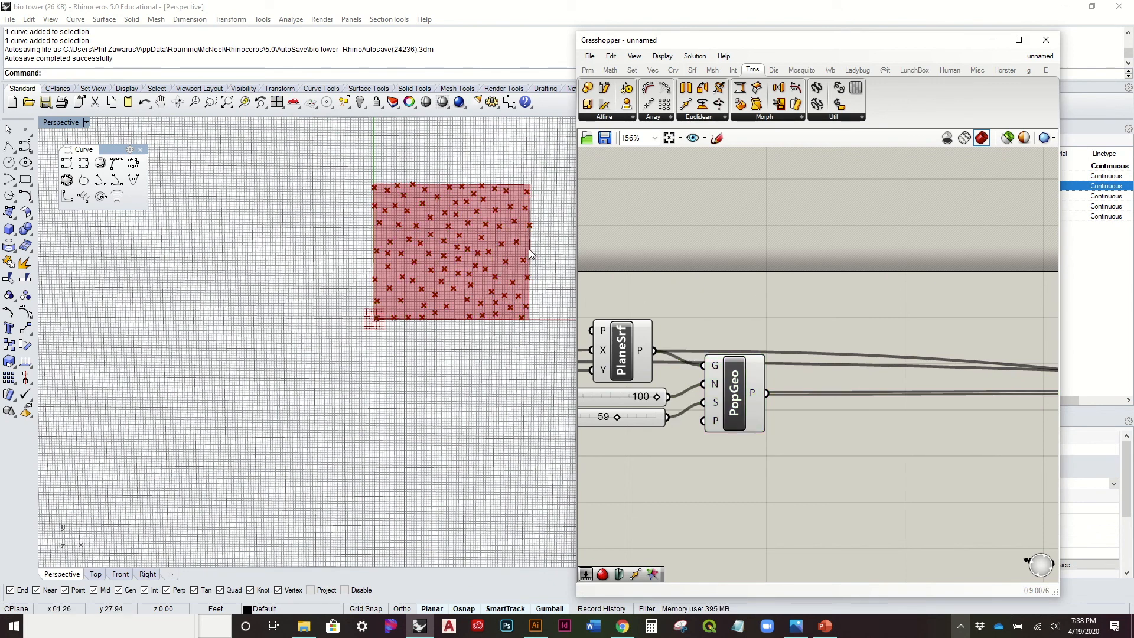
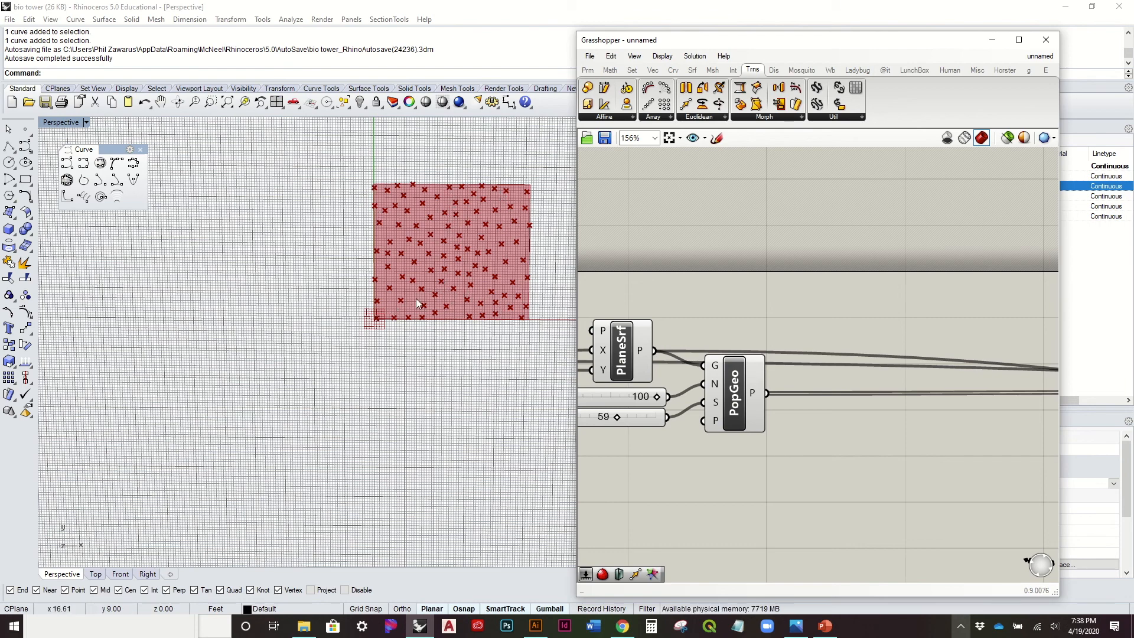
Turn on the preview of the Swp2 component and compare the swept surface with the flat point surface
right_drag(458, 320, 472, 288)
right_drag(630, 278, 848, 237)
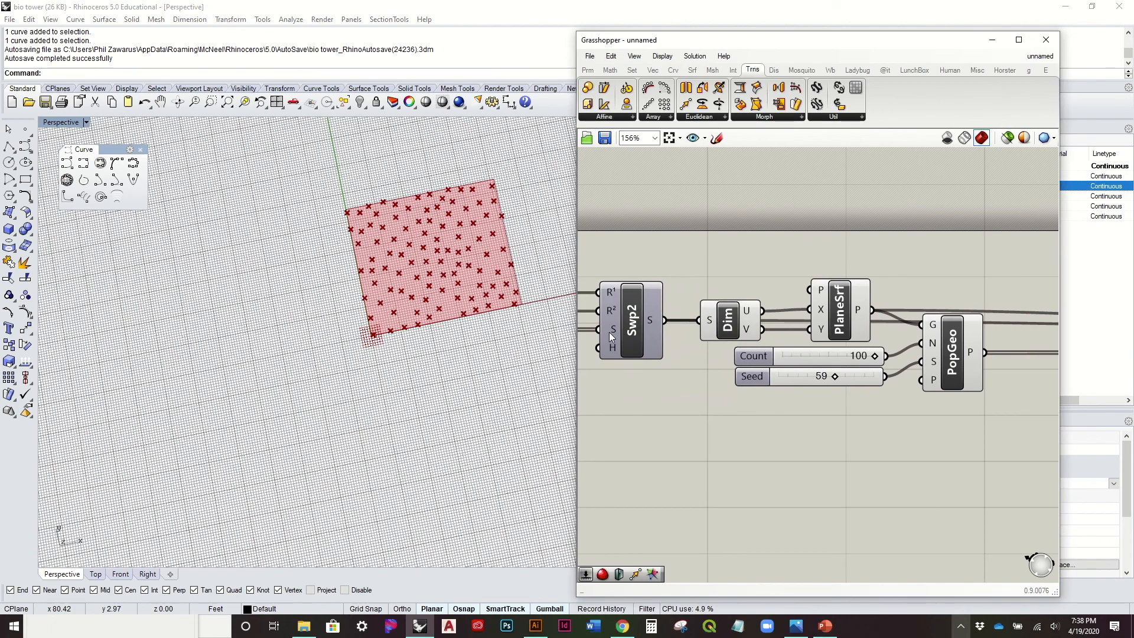
click(631, 322)
right_click(639, 316)
click(709, 355)
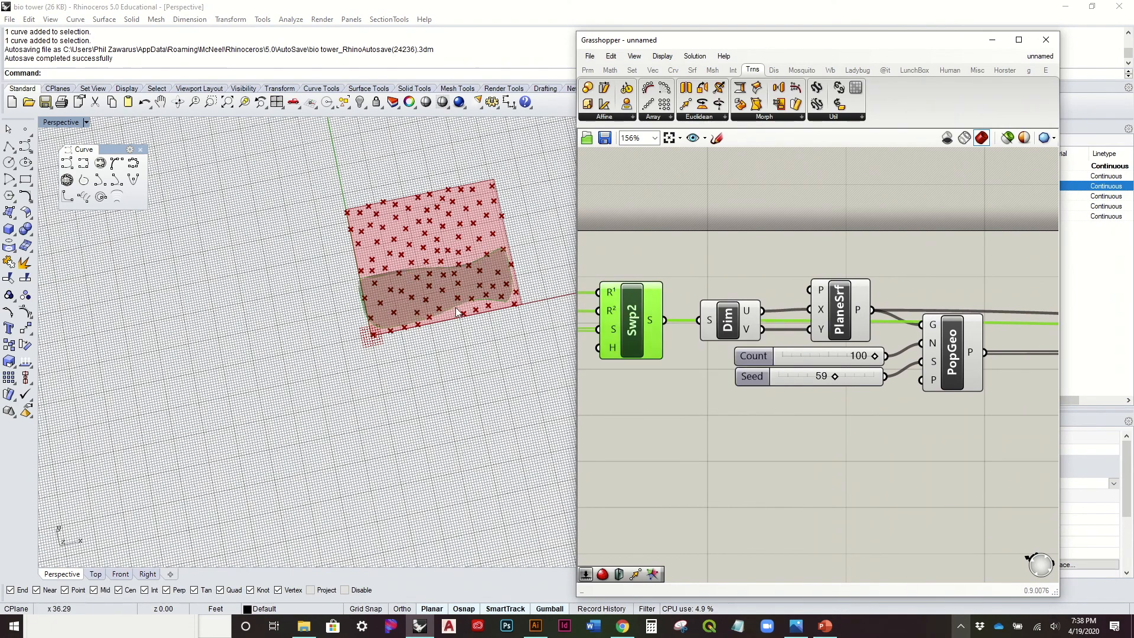
scroll(455, 307, up, 4)
right_drag(447, 300, 451, 326)
right_drag(371, 293, 455, 274)
right_drag(261, 329, 256, 317)
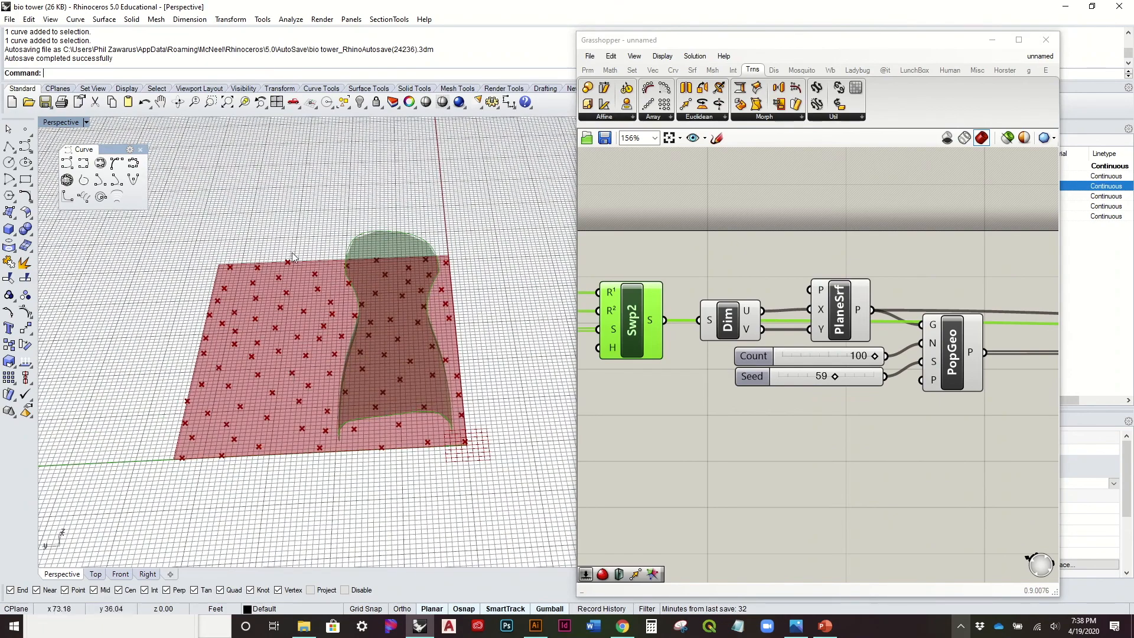
right_drag(434, 277, 499, 309)
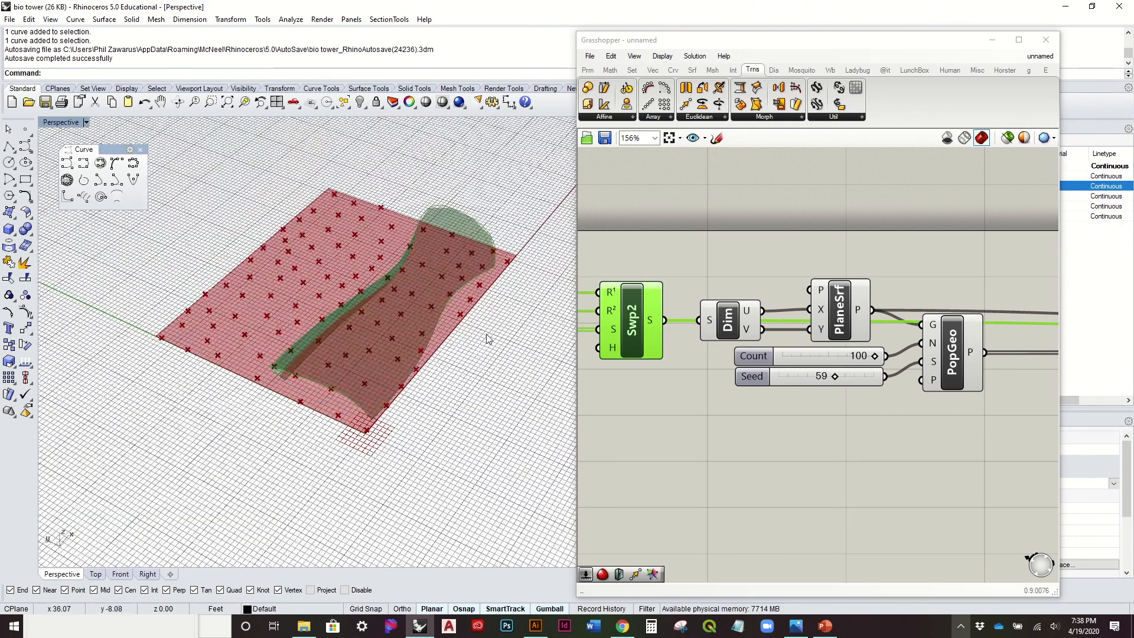
Turn off the preview of the Swp2 component, leaving only the plane surface and its points displayed
right_click(637, 313)
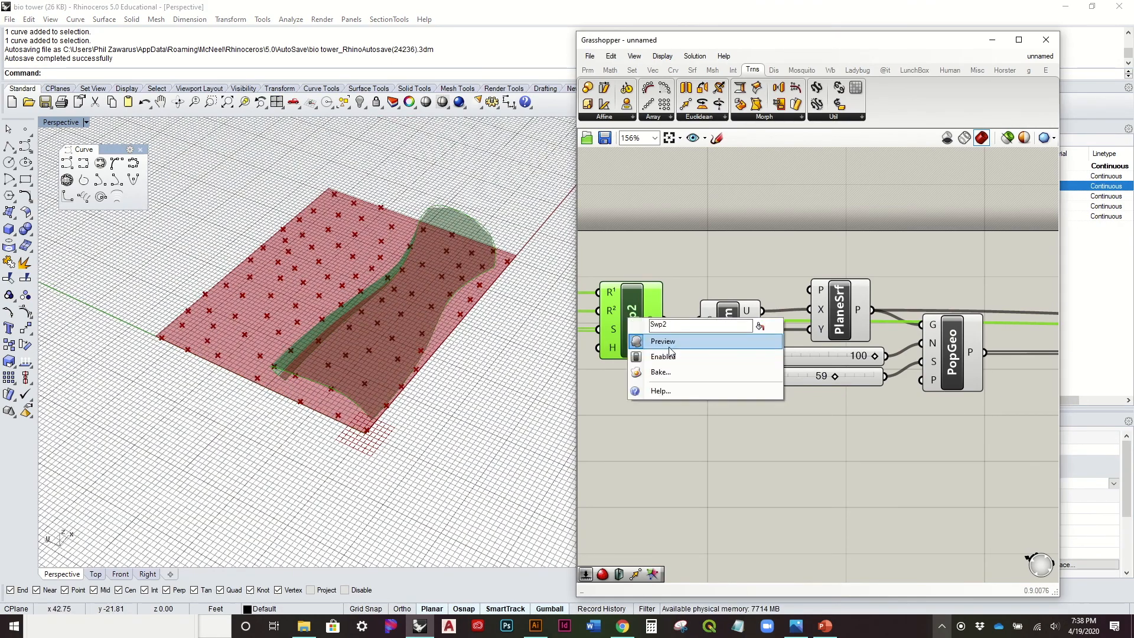
click(661, 338)
right_drag(952, 360, 809, 374)
right_drag(295, 313, 251, 329)
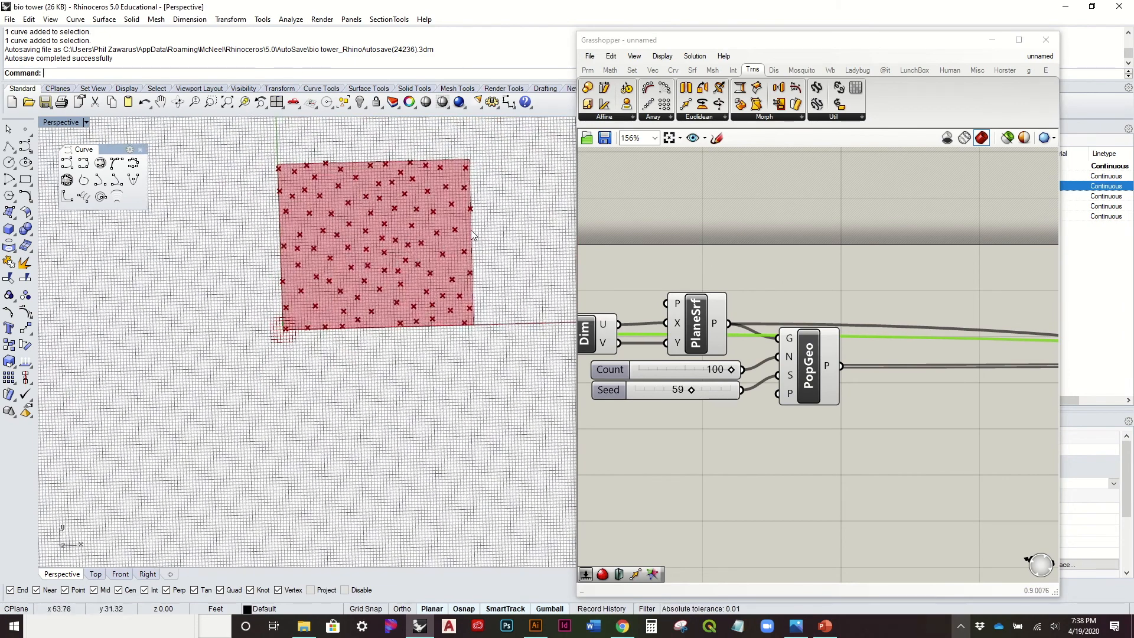
Add a Point on Curve component above PopGeo and feed it the PlaneSrf plane surface output
click(870, 413)
right_drag(867, 405, 785, 420)
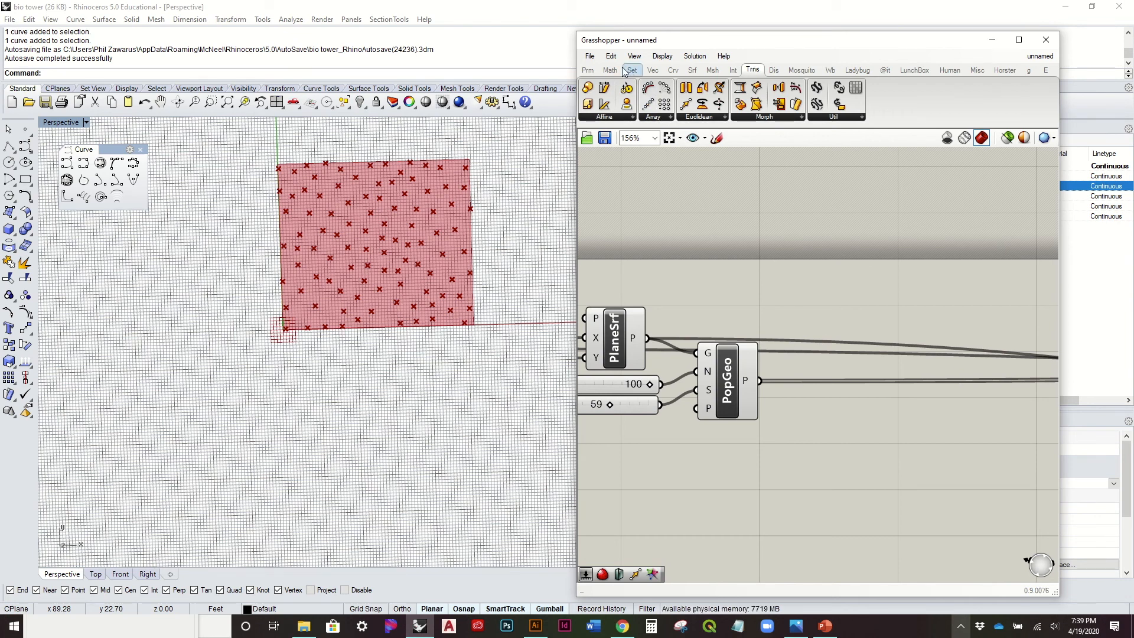
click(674, 72)
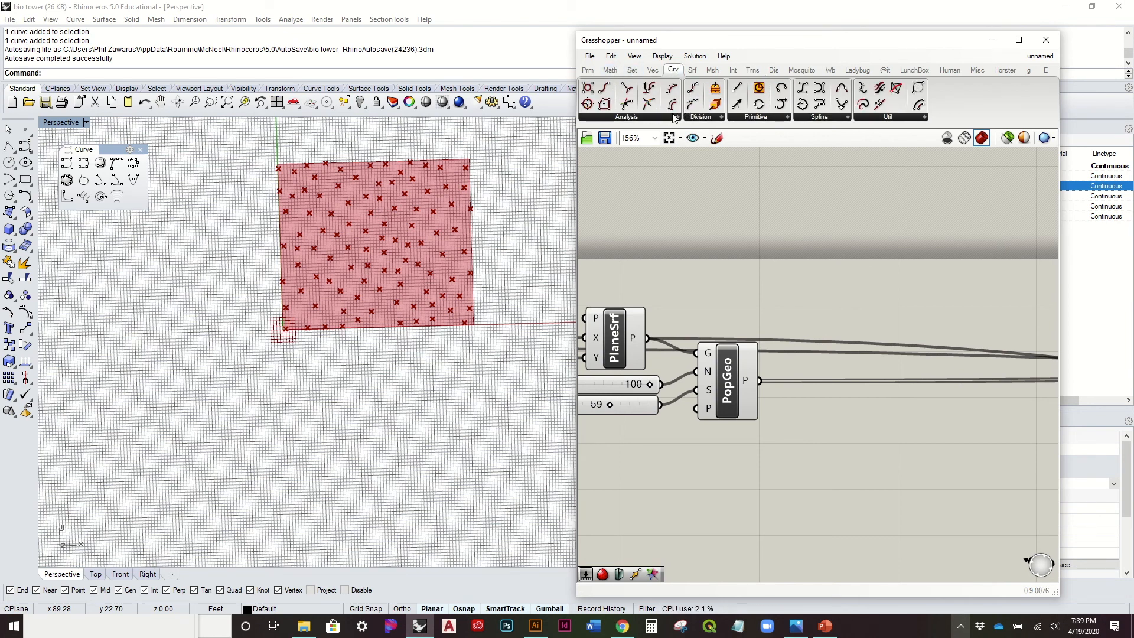
click(649, 106)
click(738, 298)
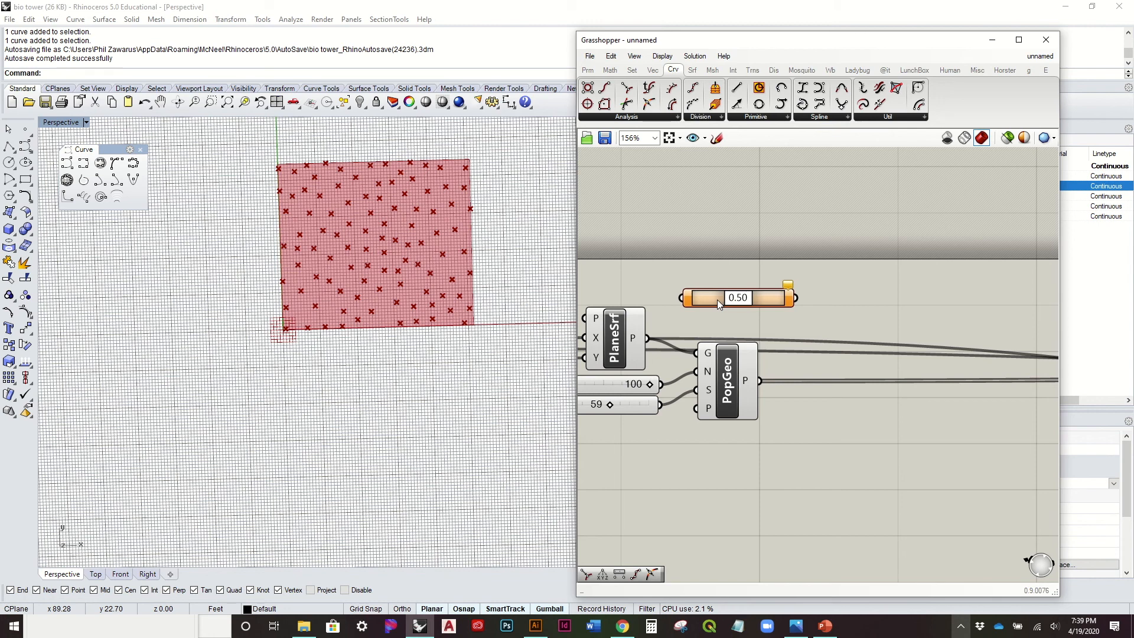
right_drag(629, 279, 717, 258)
click(713, 304)
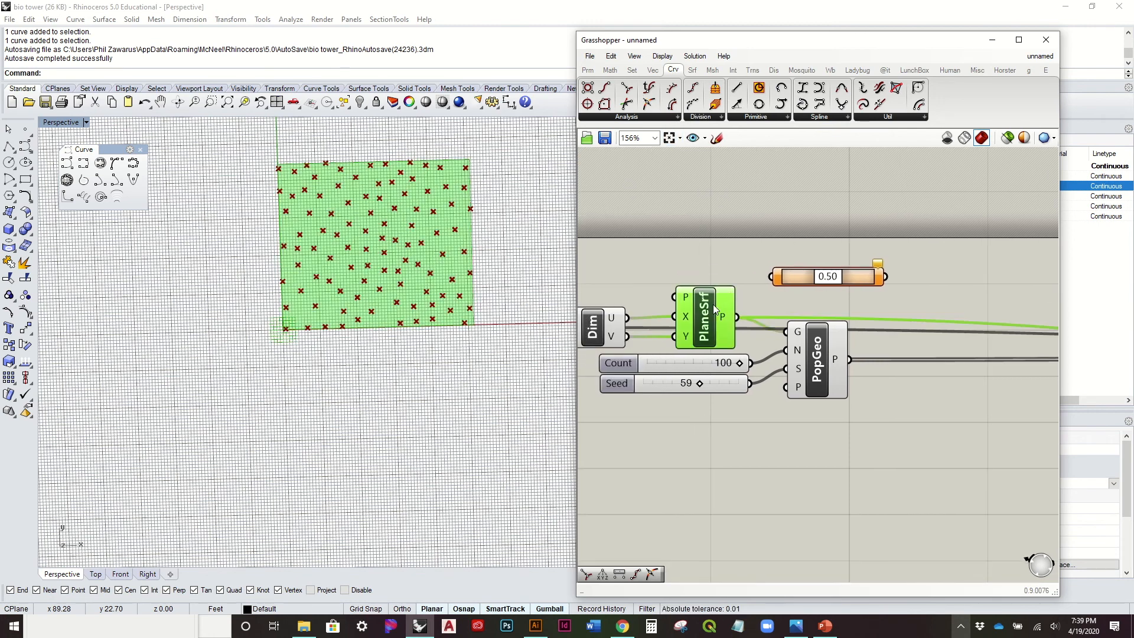
drag(737, 317, 775, 281)
Set the Point on Curve value to 0.40 and place a duplicate set to 0.88 below it
right_drag(827, 298, 751, 316)
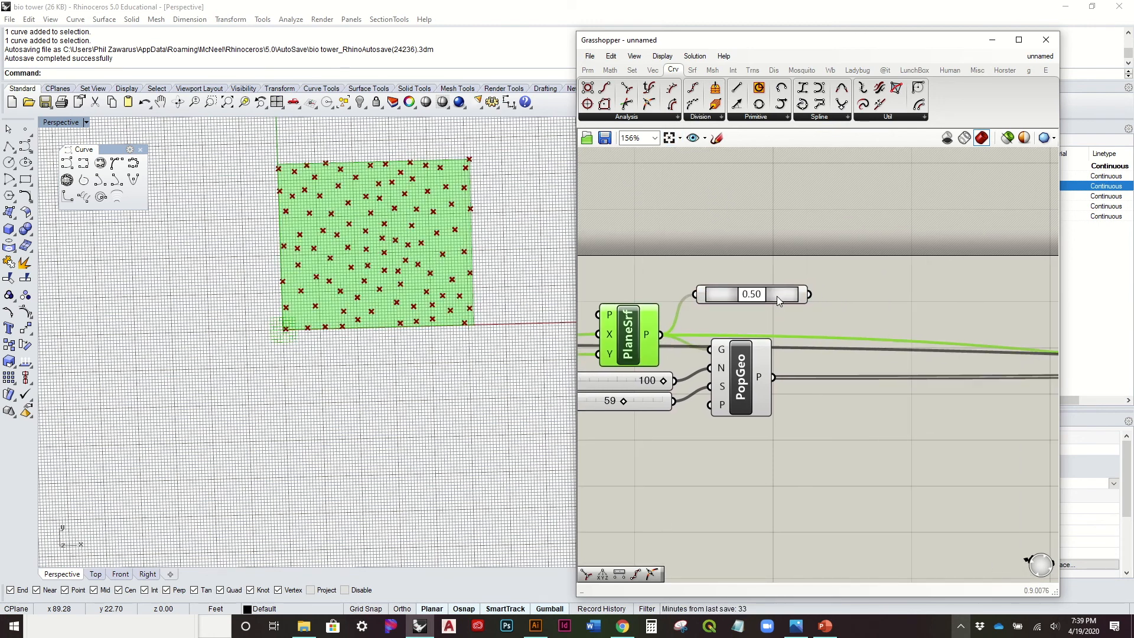
drag(779, 294, 761, 274)
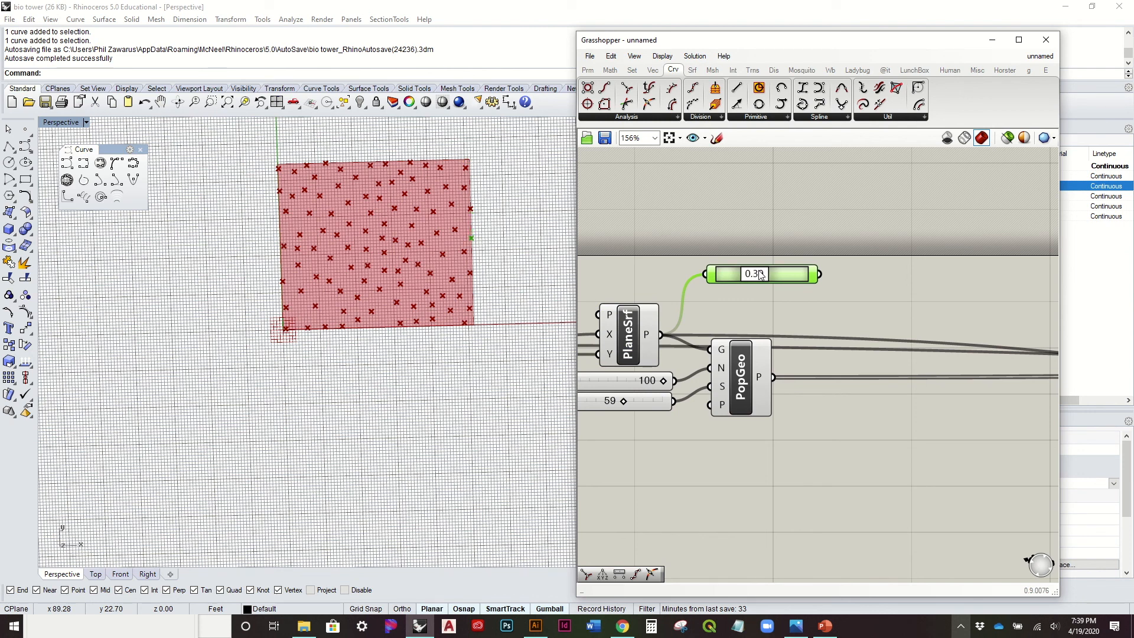
drag(764, 275, 762, 277)
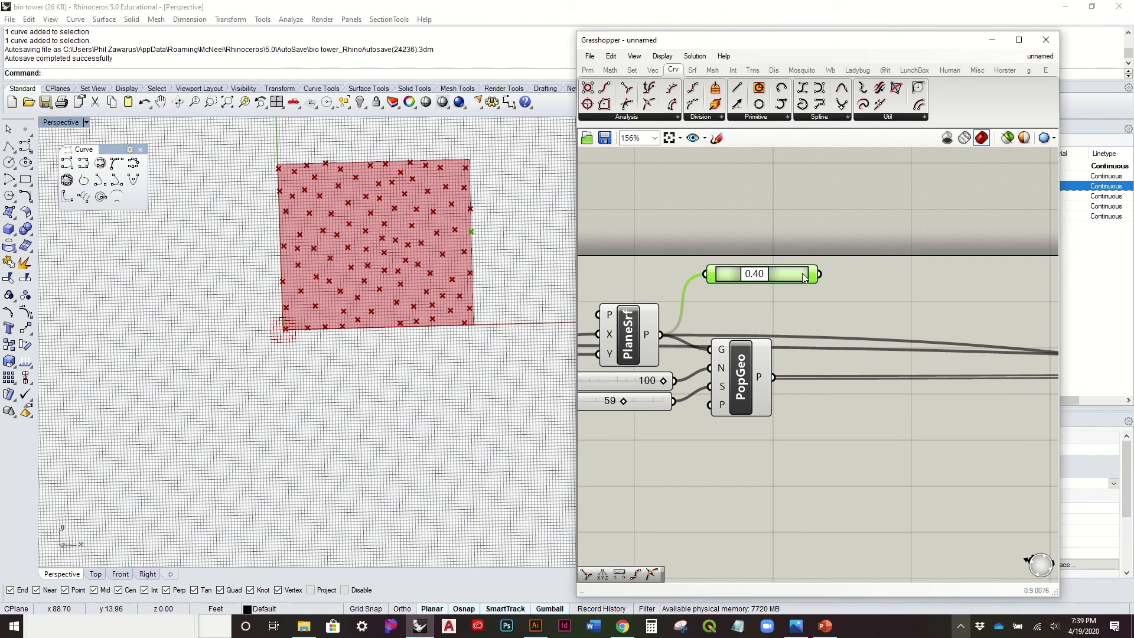
alt+drag(787, 274, 759, 308)
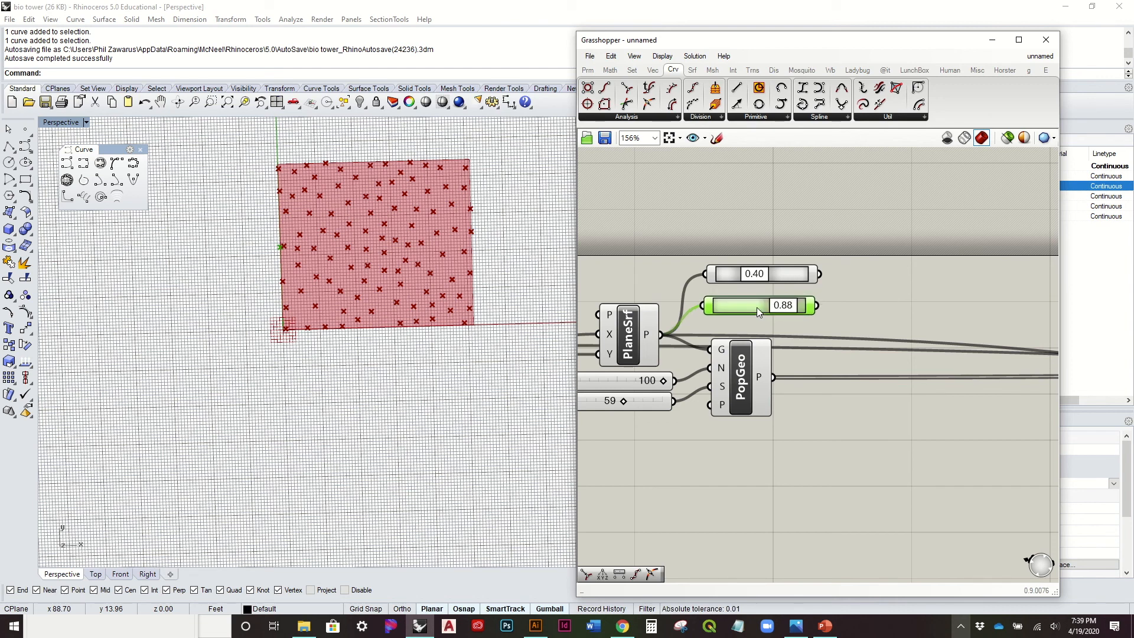
Connect the two Point on Curve outputs to inputs A and B of a Line component spanning the surface
mouse_move(861, 304)
mouse_down()
mouse_move(865, 265)
mouse_move(837, 256)
mouse_move(848, 289)
mouse_move(839, 297)
mouse_up()
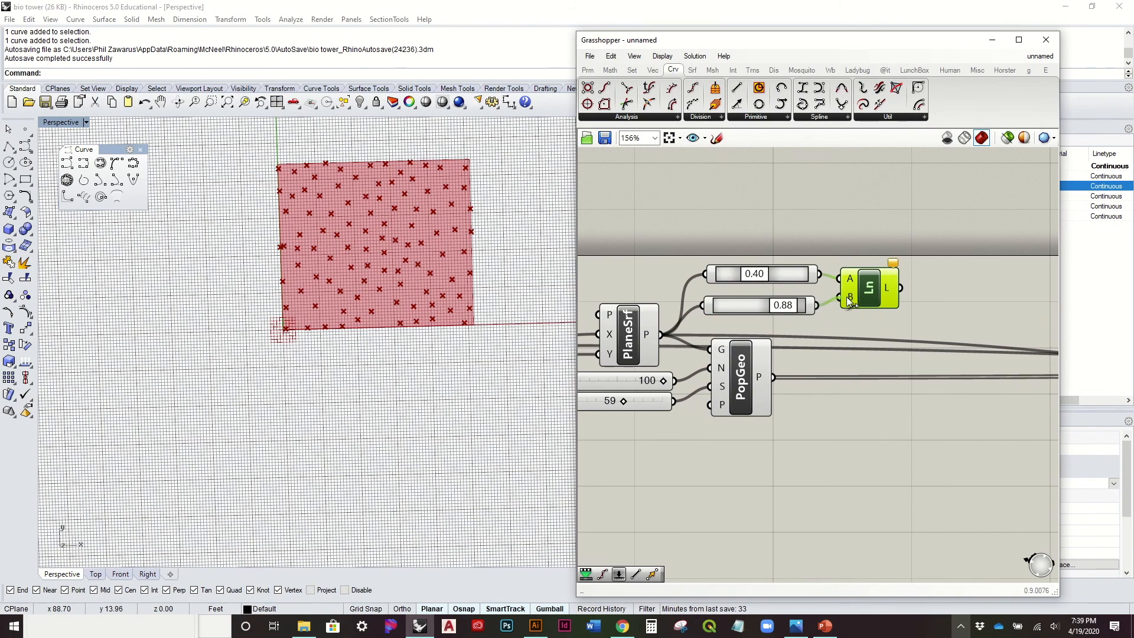
right_drag(362, 253, 307, 259)
right_drag(381, 251, 379, 266)
Move PopGeo lower on the canvas together with its Count and Seed sliders
click(931, 267)
scroll(868, 281, down, 3)
drag(822, 411, 633, 331)
click(862, 332)
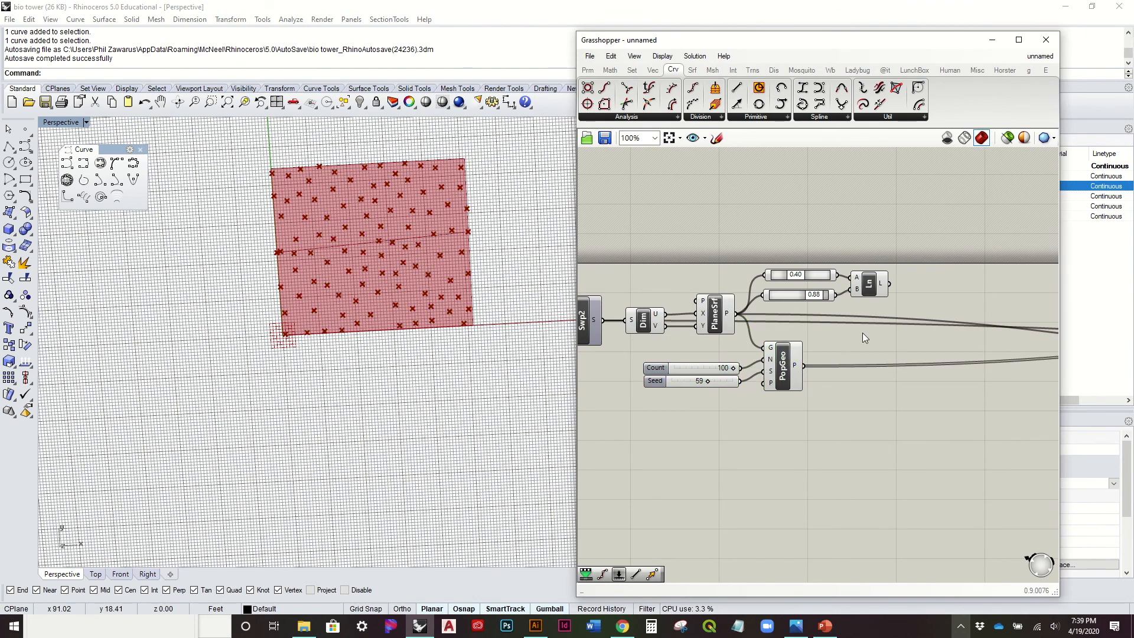
Add a Curve Closest Point component with the PopGeo points as input P and the line as input C
right_drag(866, 318, 767, 317)
scroll(756, 268, up, 3)
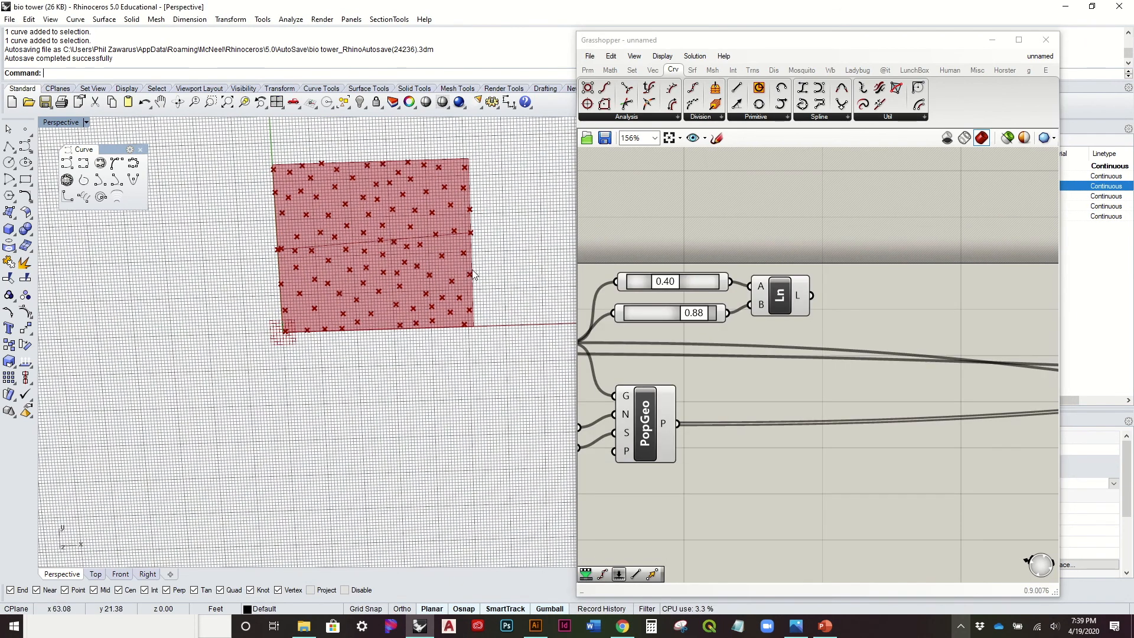
click(781, 299)
click(831, 300)
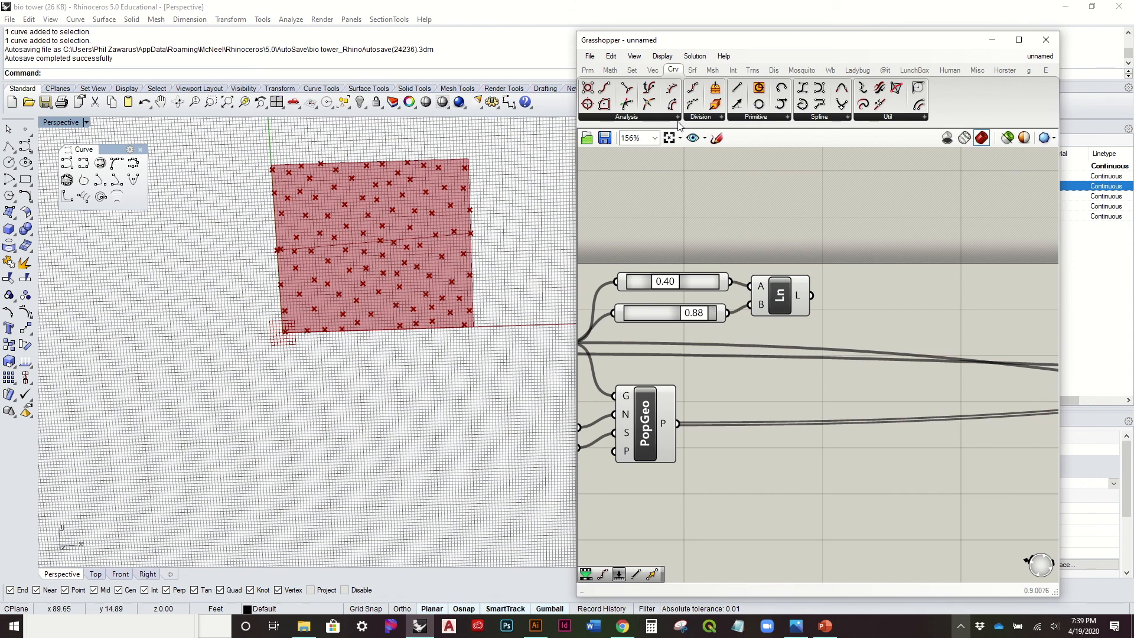
drag(629, 90, 881, 322)
drag(812, 295, 883, 317)
drag(678, 423, 855, 376)
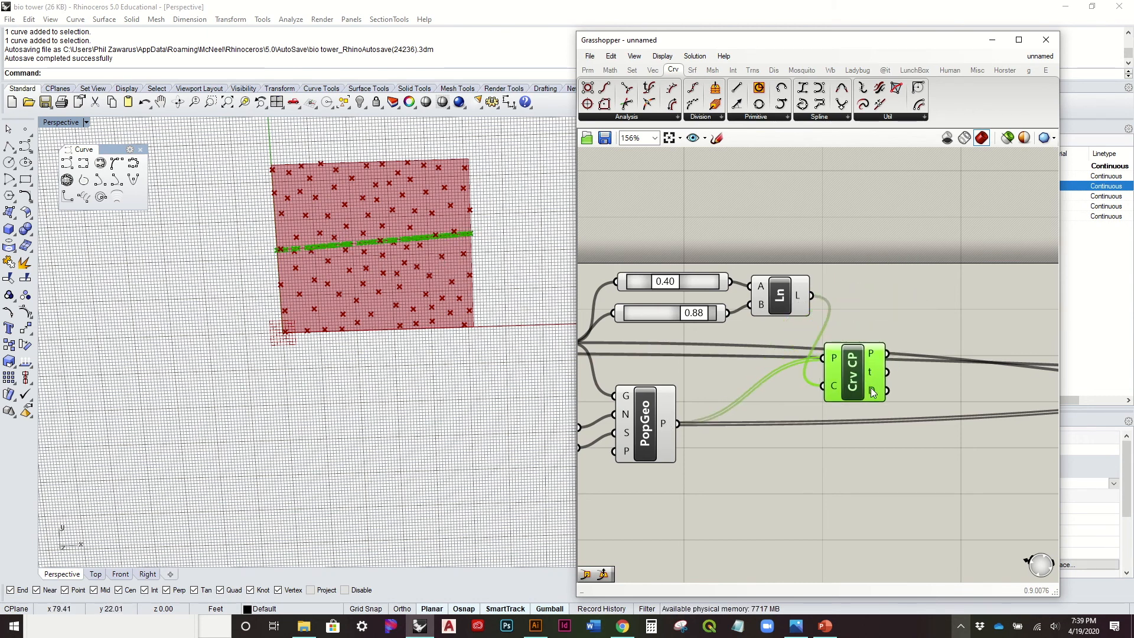
Reposition the Crv CP component lower on the canvas, level with PopGeo
scroll(862, 385, down, 5)
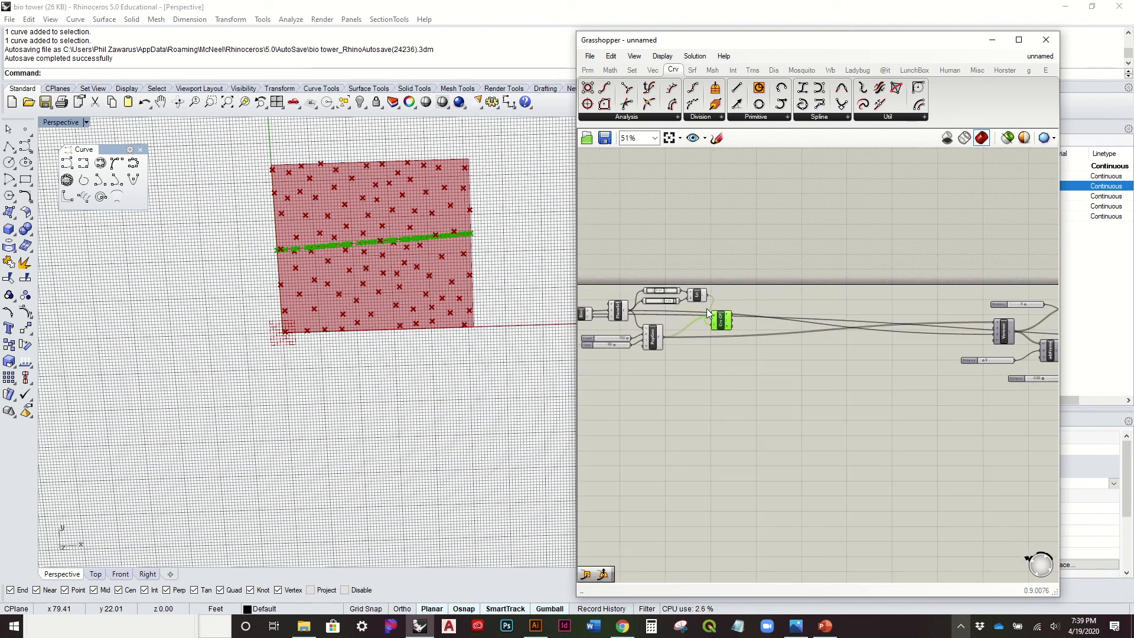
scroll(885, 298, up, 4)
drag(943, 334, 922, 350)
drag(933, 289, 802, 250)
click(888, 231)
right_drag(946, 277, 825, 226)
drag(799, 284, 798, 300)
click(831, 257)
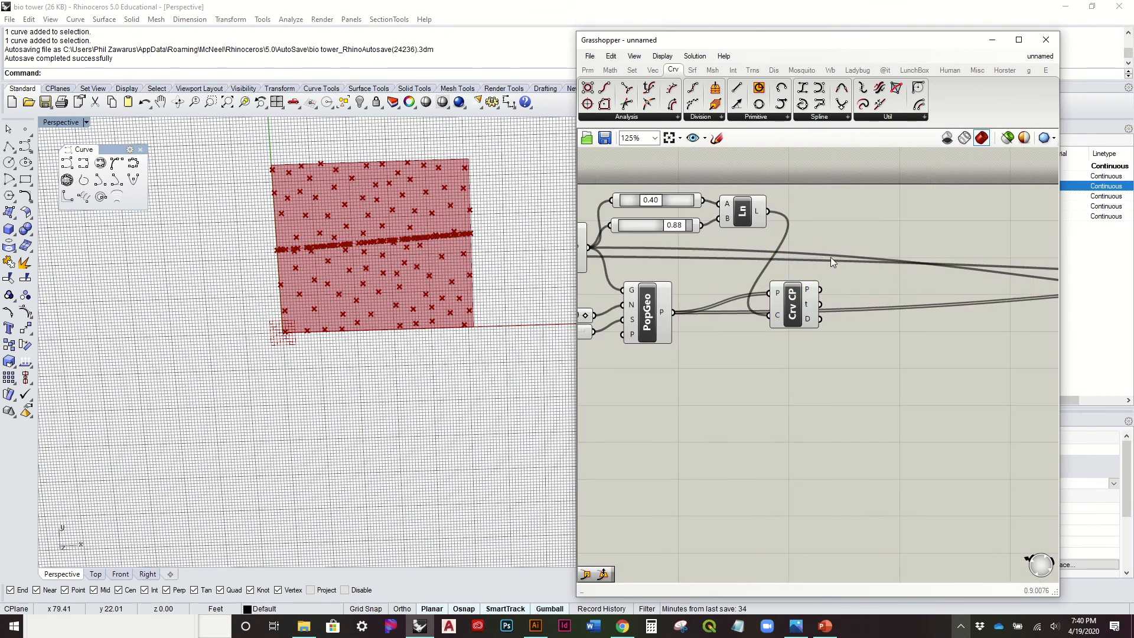
Turn off the preview of the Crv CP component and shift it slightly closer to PopGeo
click(793, 312)
right_click(793, 313)
click(806, 330)
drag(785, 309, 772, 321)
click(765, 195)
Add a Remap Numbers component and feed the Crv CP distance output into its value input
click(610, 69)
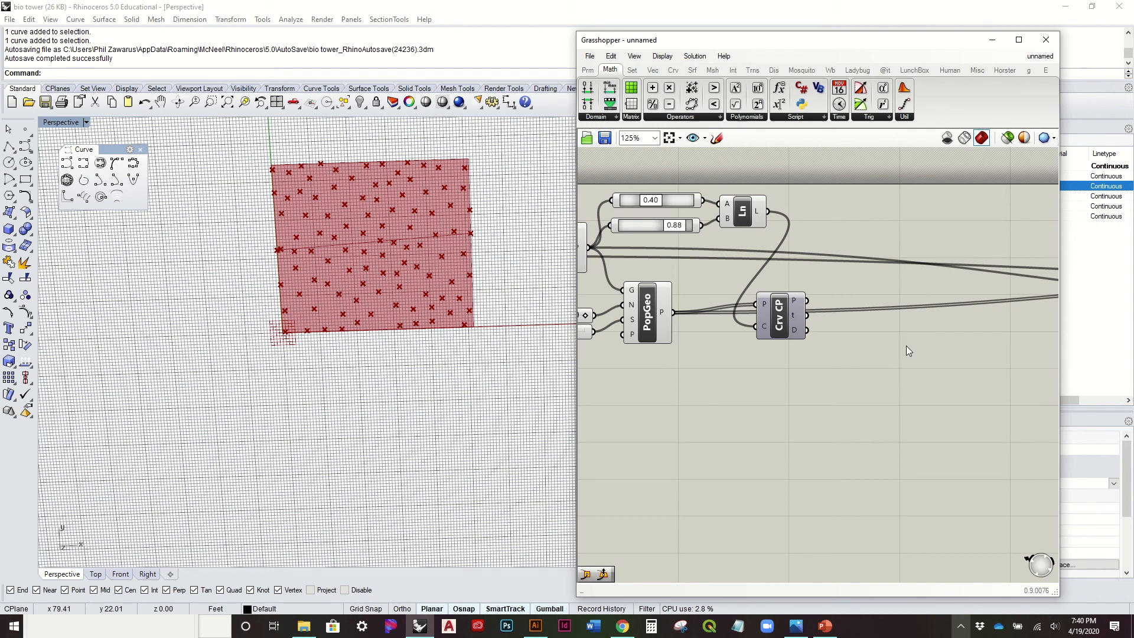
click(906, 346)
drag(807, 330, 909, 347)
Add a Bounds component fed by the Crv CP distances and connect it to ReMap's source input S
click(609, 88)
click(829, 370)
drag(807, 330, 815, 358)
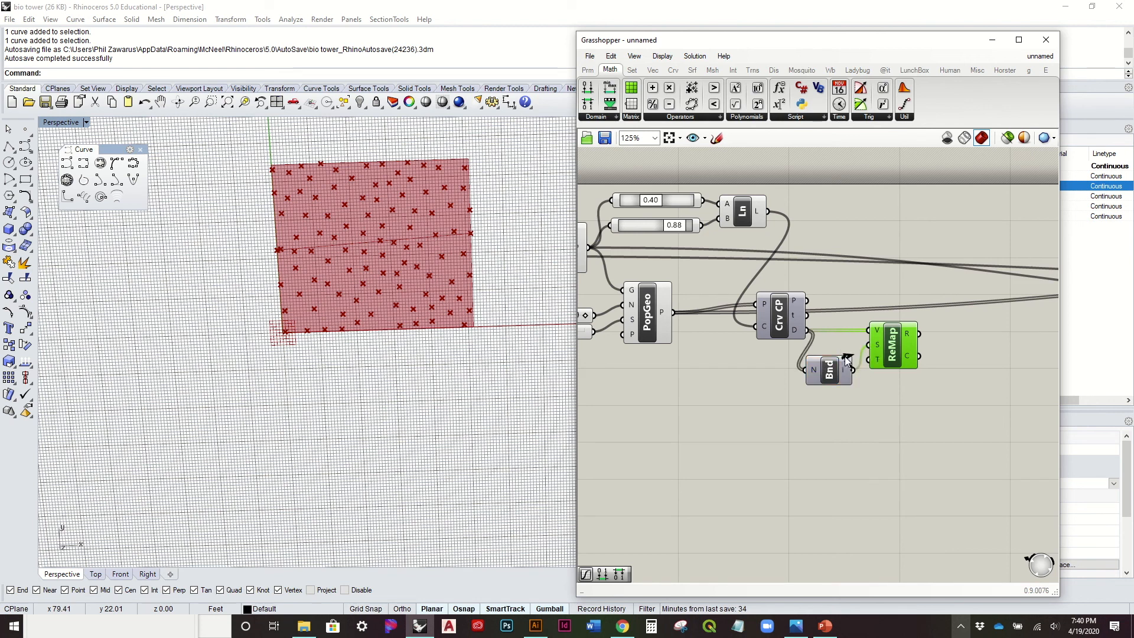
drag(832, 366, 835, 352)
drag(913, 350, 932, 350)
right_drag(871, 352, 773, 315)
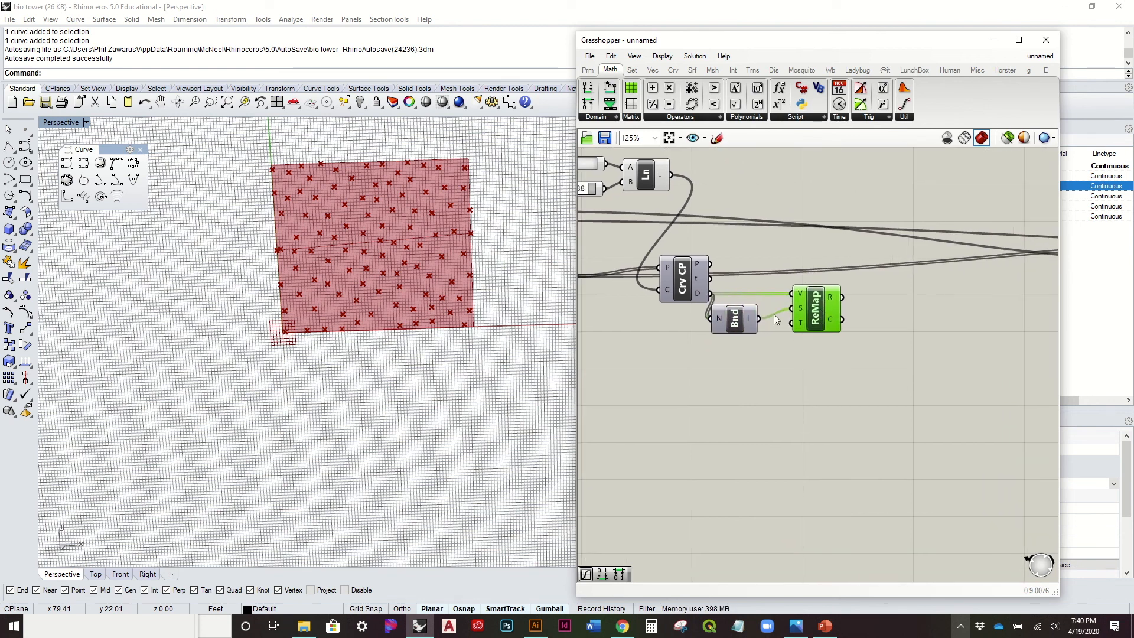
drag(737, 322, 749, 319)
click(858, 338)
scroll(860, 323, down, 1)
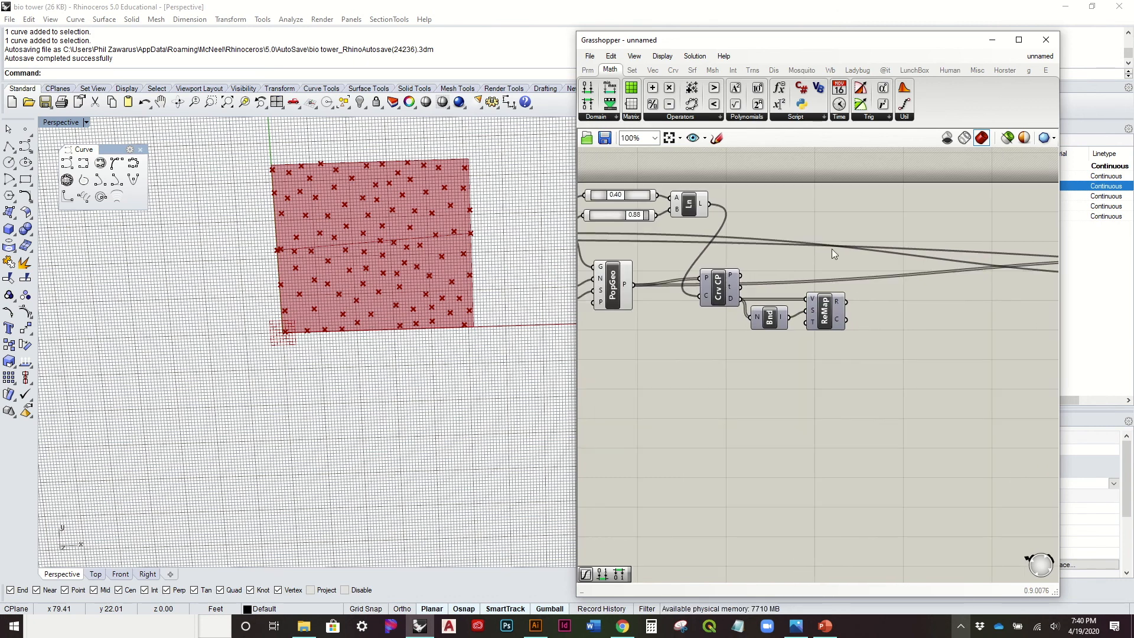
Add a Graph Mapper beside ReMap and feed it the remapped values from output R
click(587, 71)
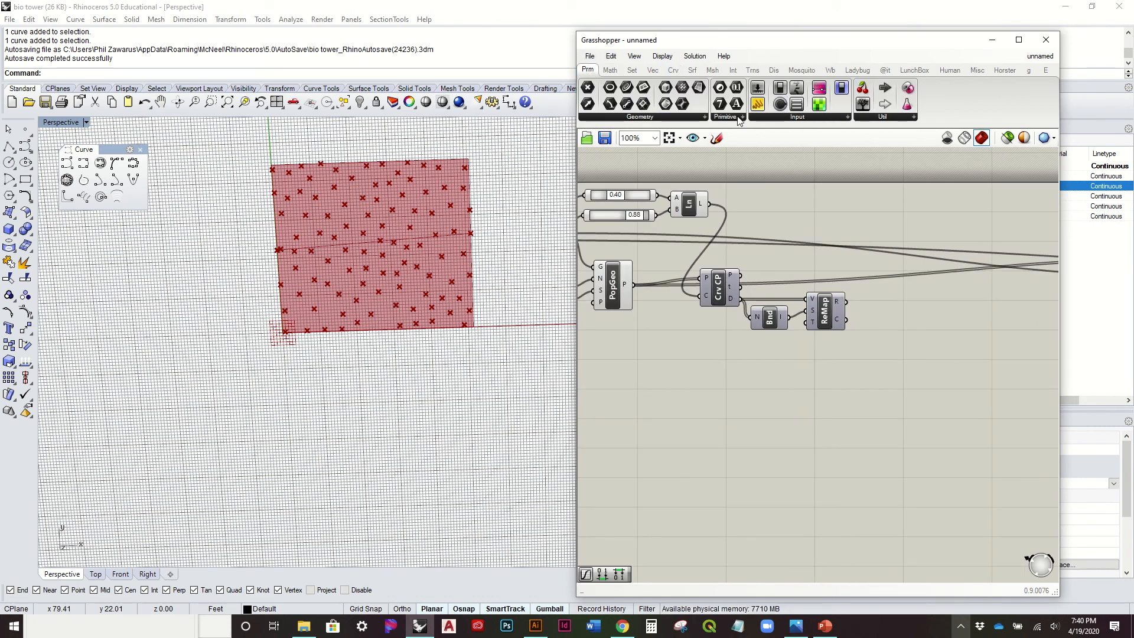
click(643, 116)
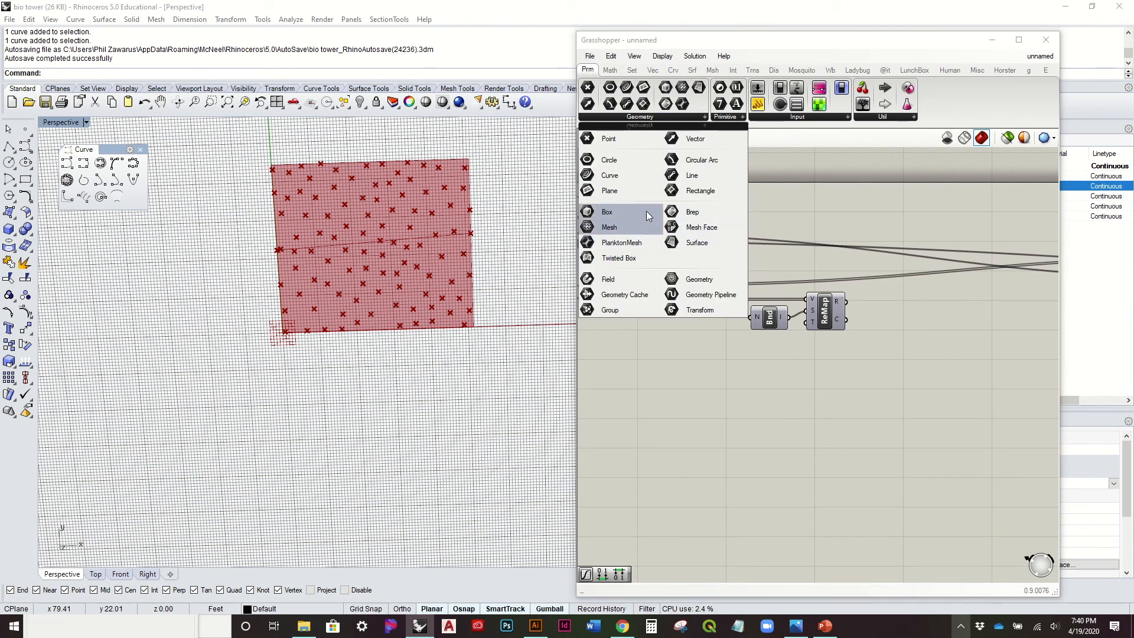
click(831, 117)
click(768, 257)
click(915, 311)
drag(847, 301, 899, 305)
Set the Graph Mapper's graph type to Bezier and shape its curve into a smooth S with flat ends
right_click(898, 305)
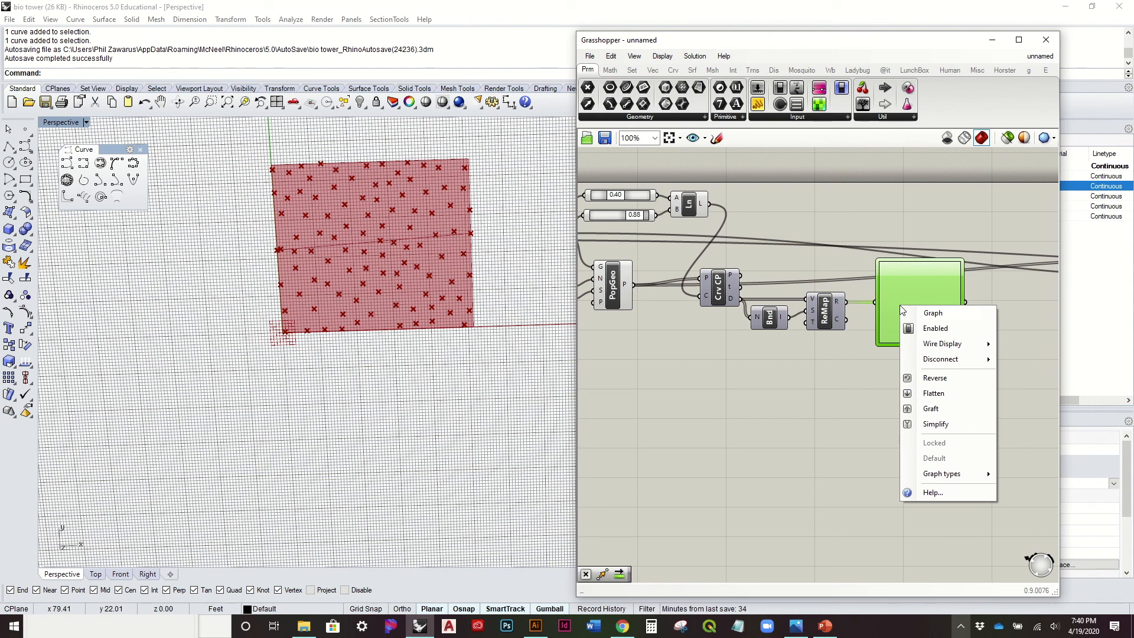
mouse_move(971, 474)
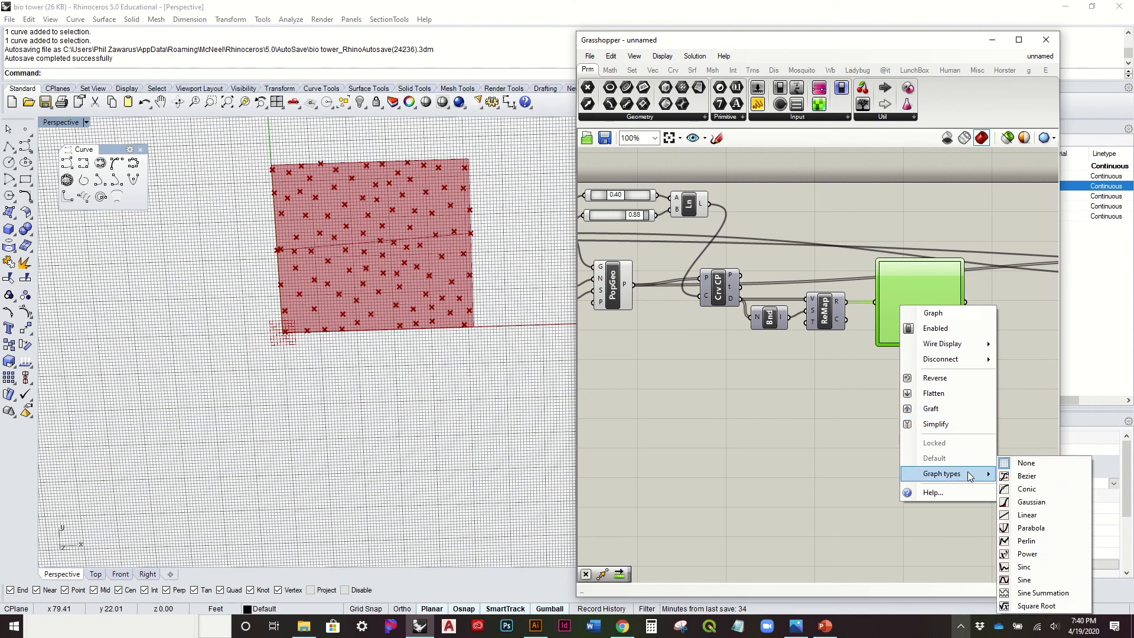
click(1019, 475)
scroll(906, 318, up, 2)
drag(893, 326, 924, 363)
drag(959, 261, 917, 214)
drag(928, 360, 945, 358)
right_drag(921, 333, 886, 328)
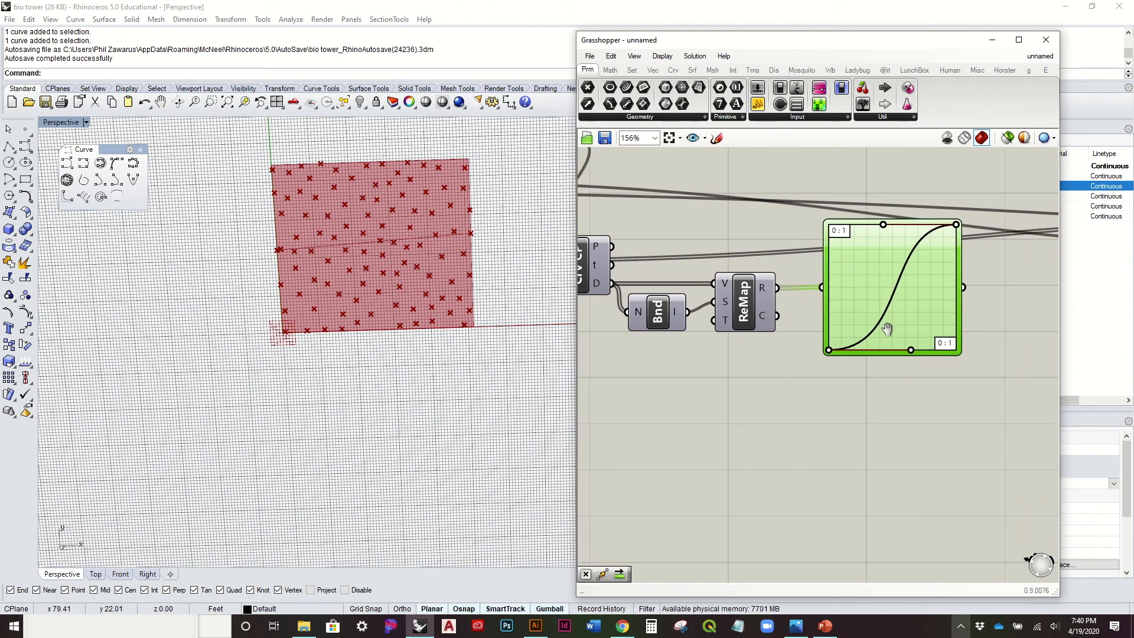
scroll(887, 328, down, 2)
right_drag(768, 280, 814, 267)
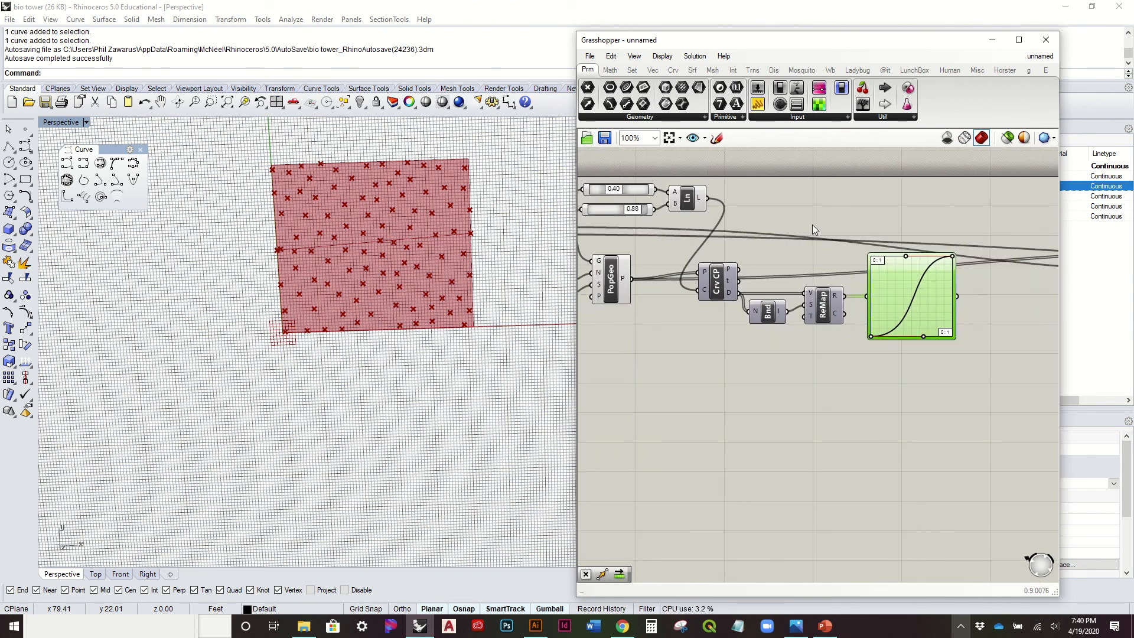
Turn the Crv CP preview on to examine the closest points along the line, and turn it off again
right_drag(784, 224, 860, 207)
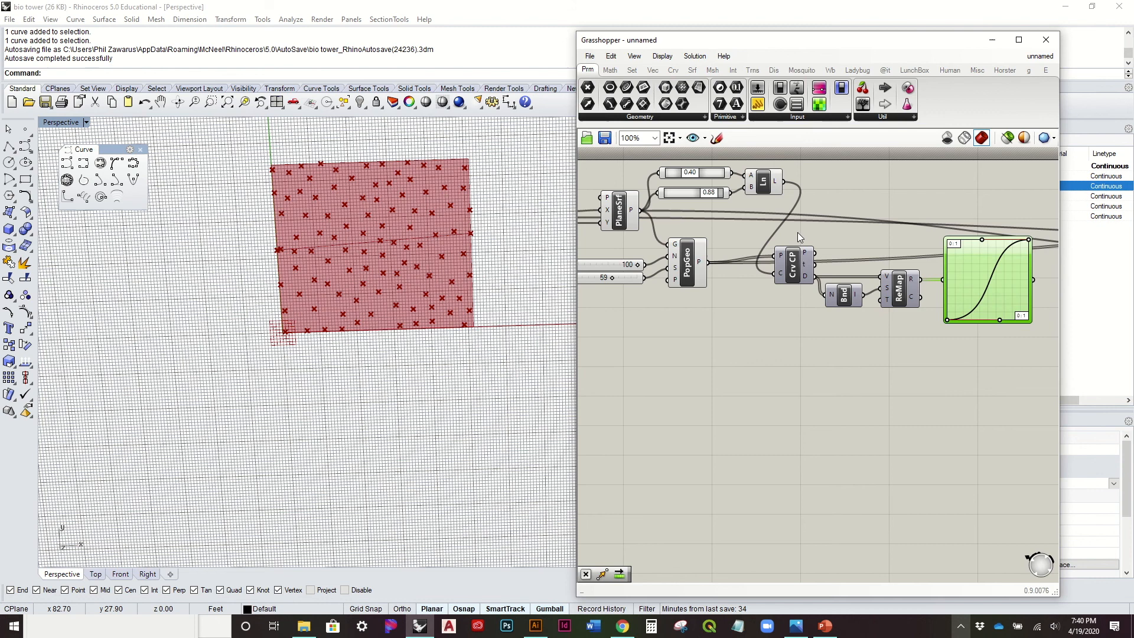
right_click(797, 269)
click(826, 288)
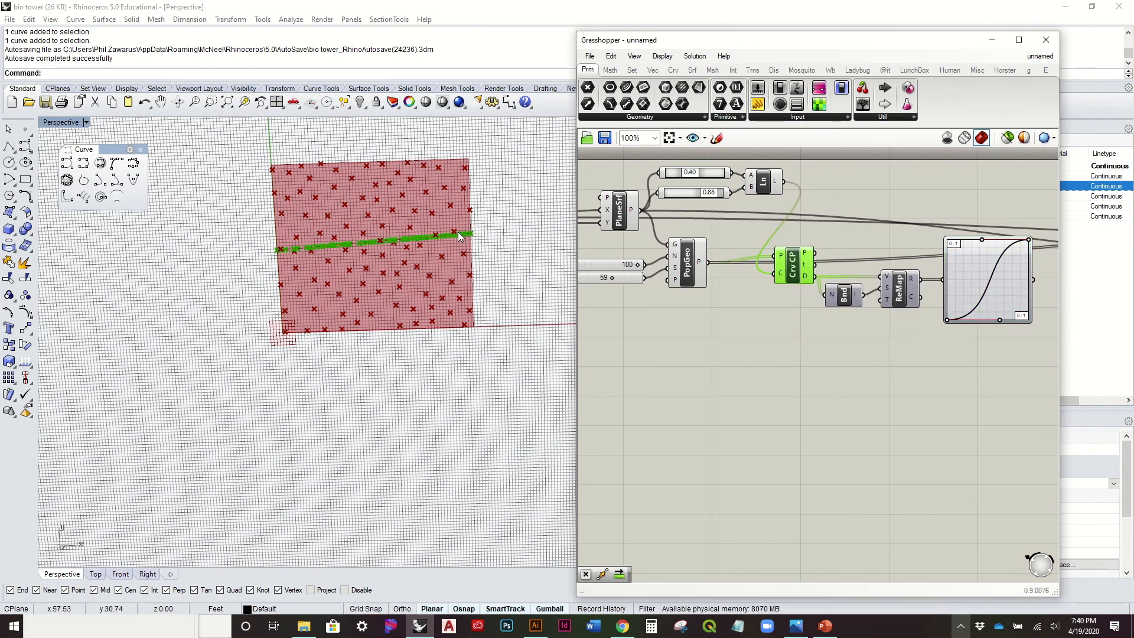
right_click(793, 266)
click(826, 284)
click(814, 217)
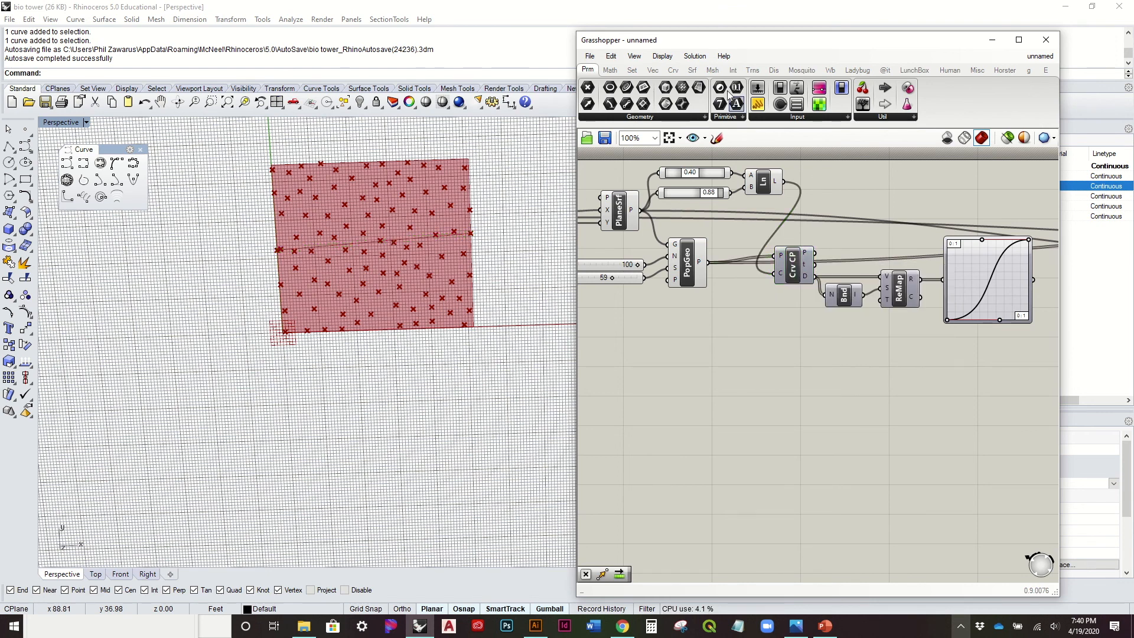
Add a Random component below the Bnd component and connect the Count slider to its number input N
click(631, 70)
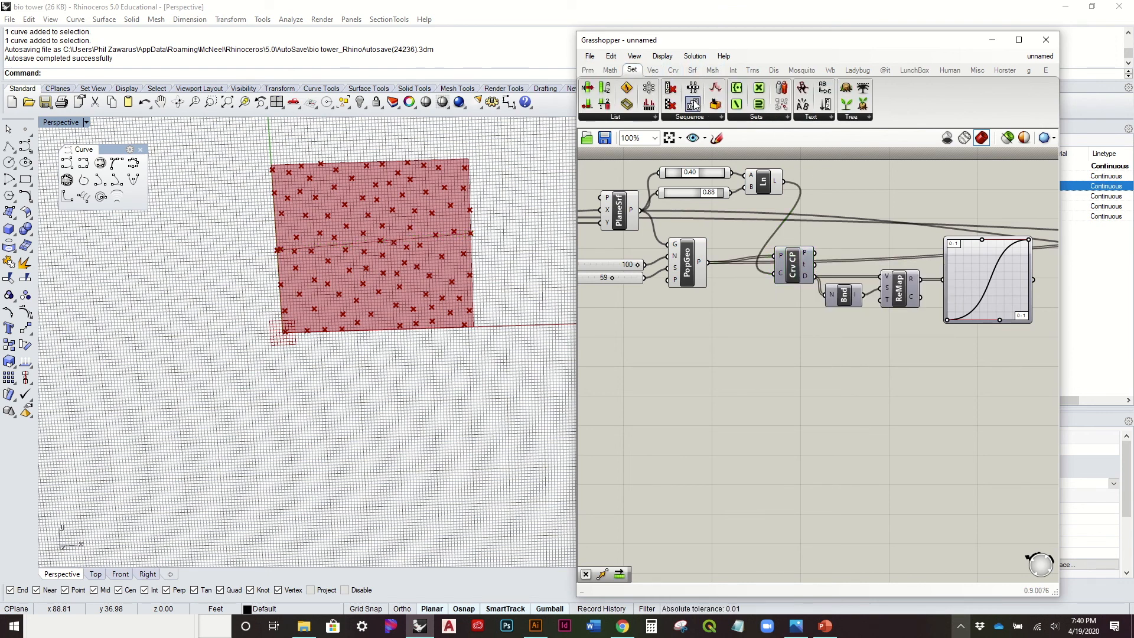
drag(716, 105, 806, 358)
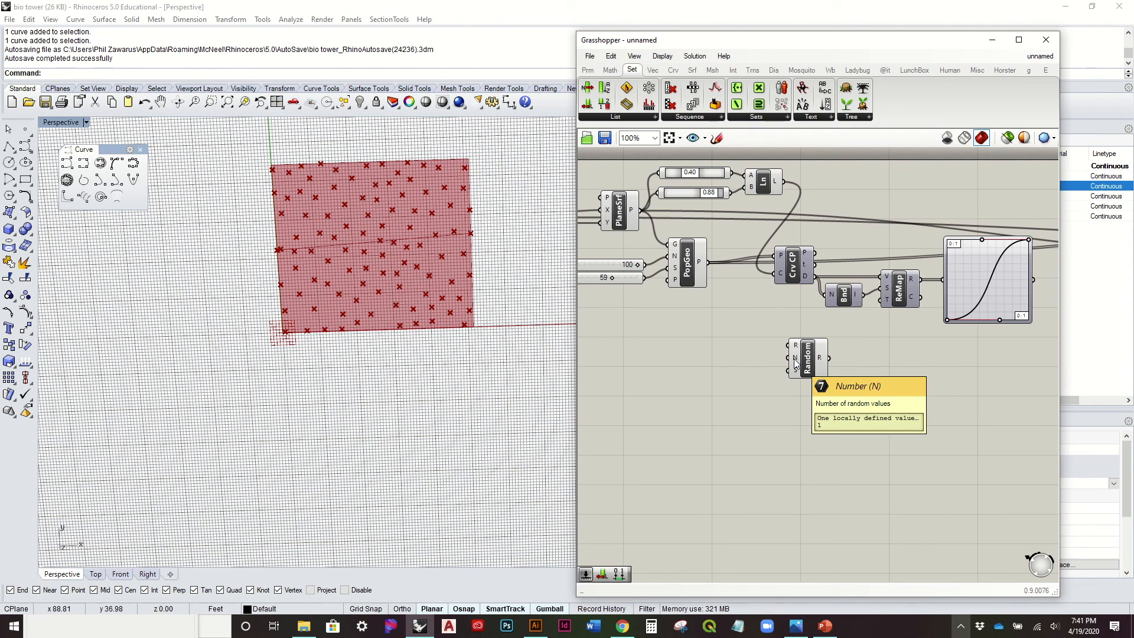
drag(646, 263, 792, 358)
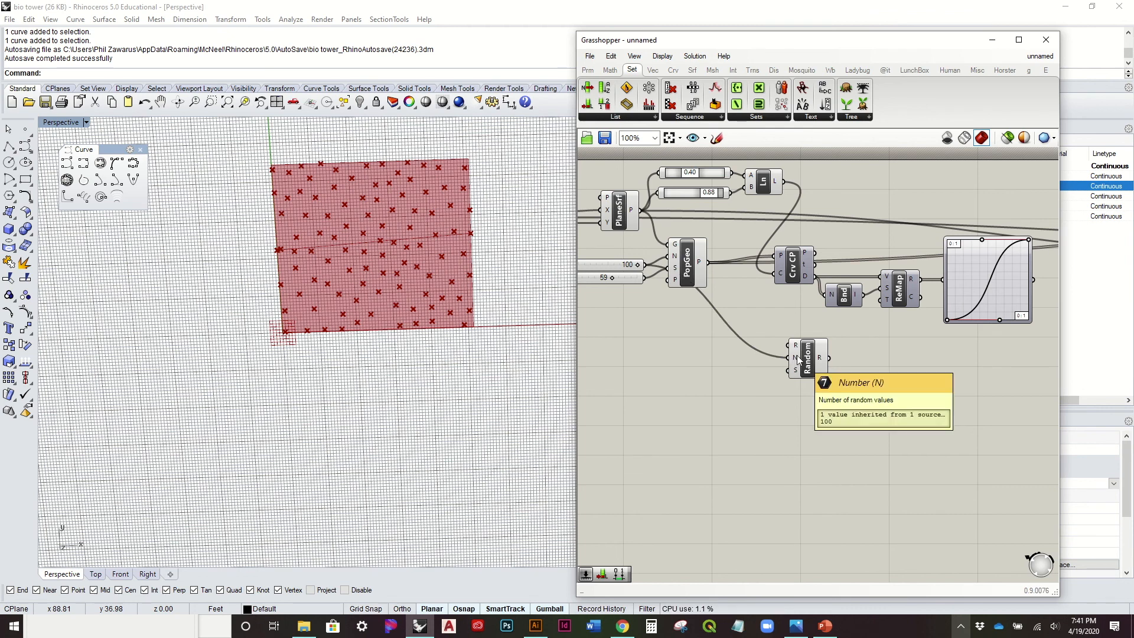
Create a number slider of 15 for the Random component's seed input and place both beneath the Graph Mapper
drag(807, 361, 911, 382)
click(804, 392)
double_click(803, 389)
text(15)
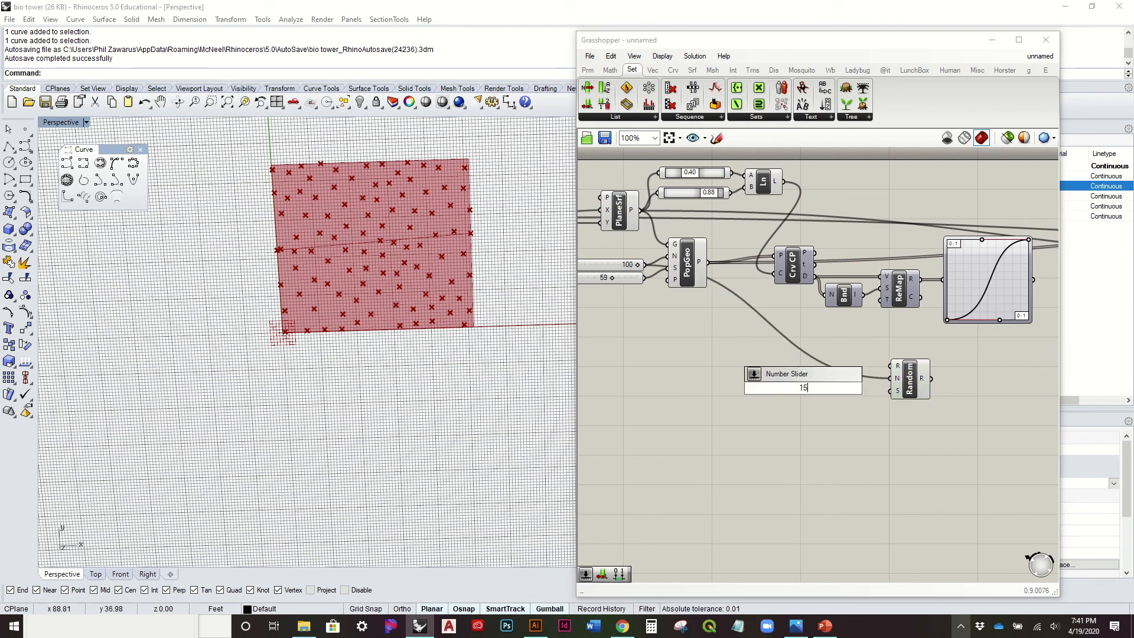
key(Return)
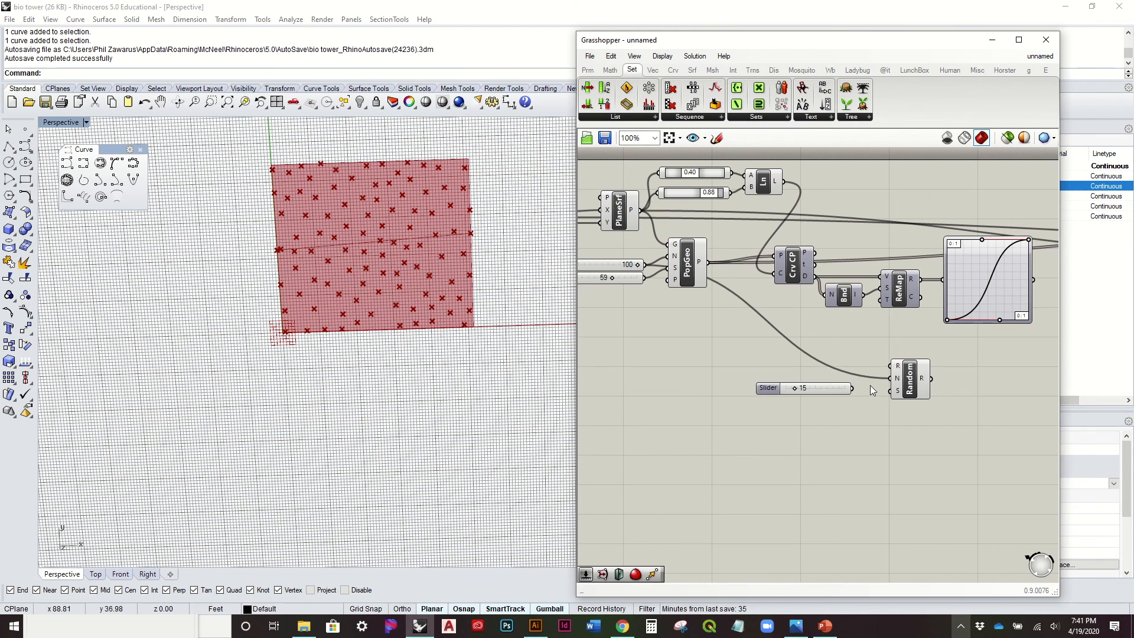
mouse_move(852, 388)
mouse_down()
mouse_move(888, 391)
mouse_move(863, 391)
mouse_up()
right_drag(937, 381, 768, 388)
drag(784, 425, 662, 391)
drag(737, 396, 819, 395)
Add a Larger Than component, connect the Graph Mapper output to A and the Random output to B, and align it beside them
click(904, 363)
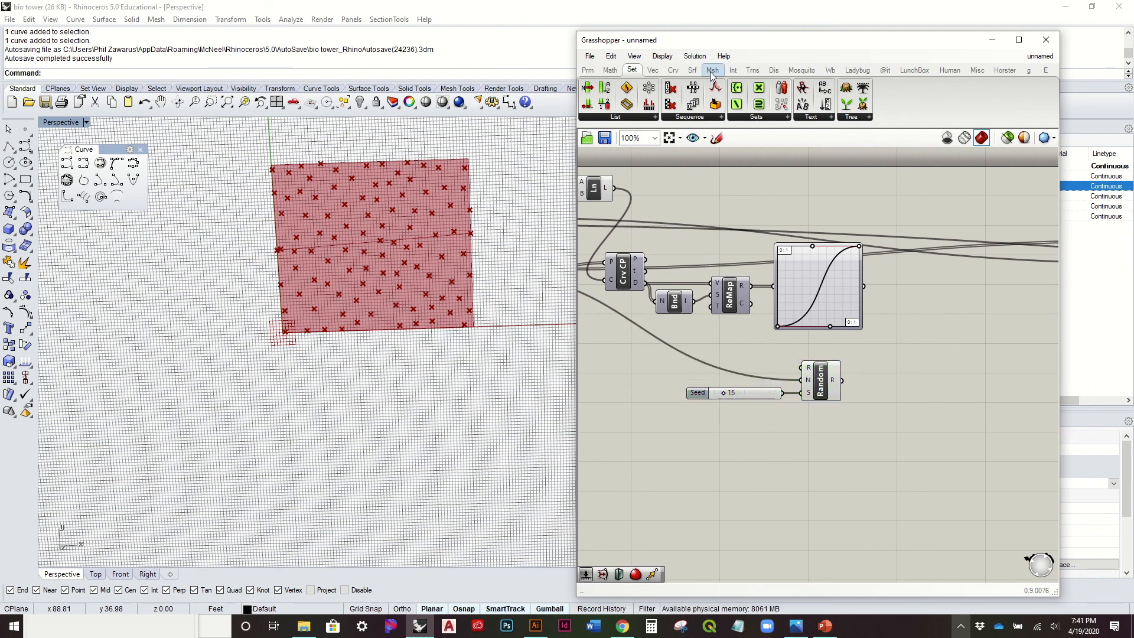
click(611, 70)
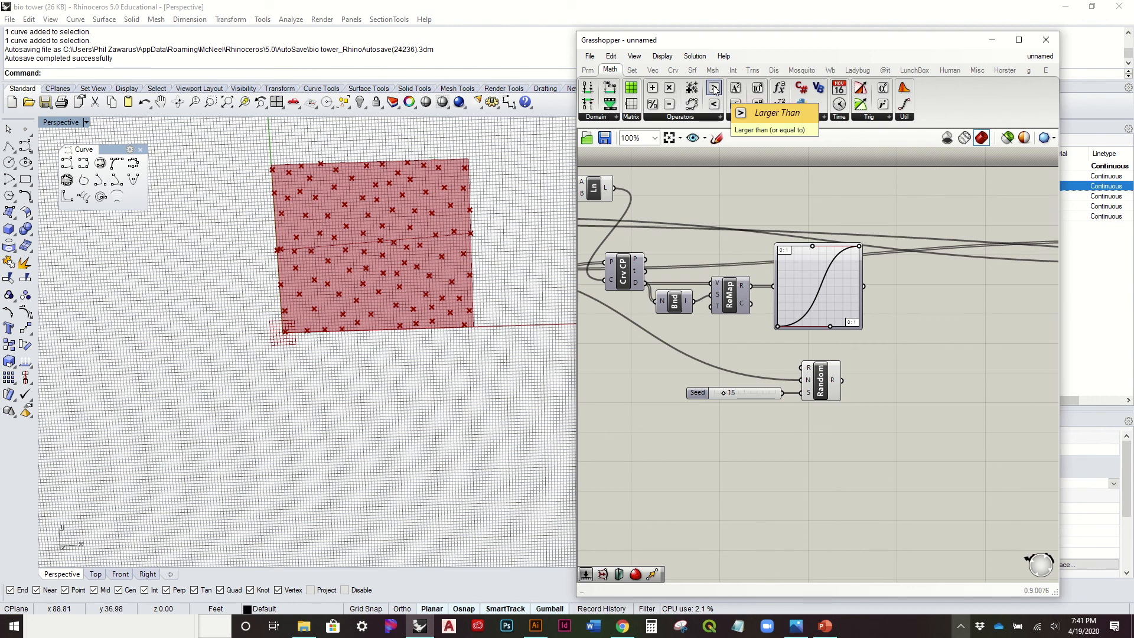
drag(714, 91, 954, 304)
drag(952, 301, 950, 301)
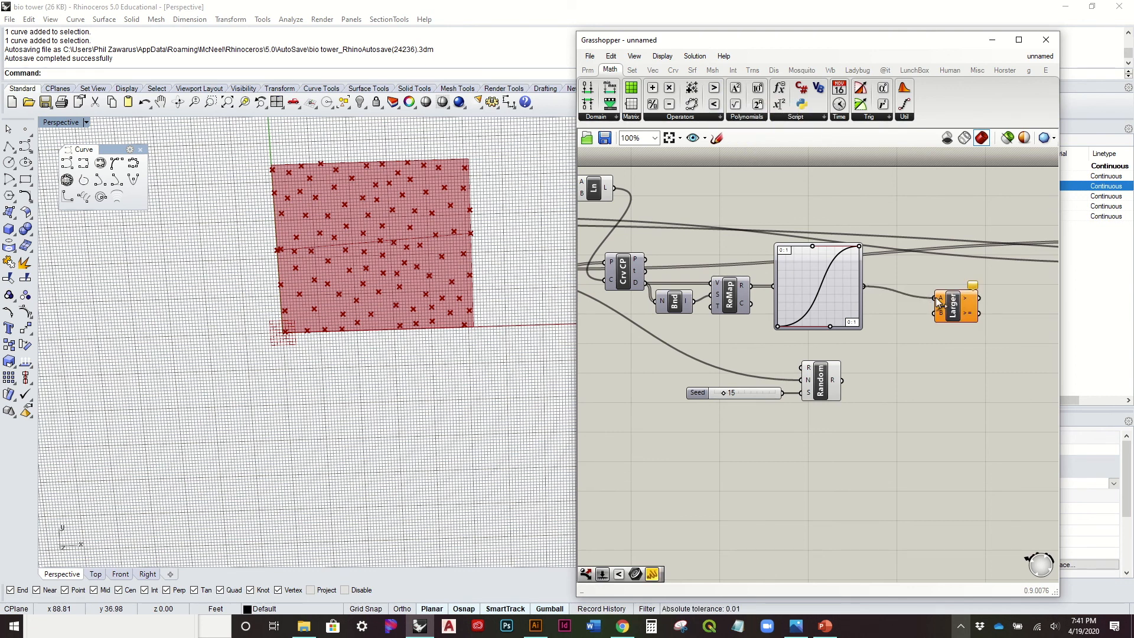
drag(841, 380, 938, 316)
drag(868, 418, 821, 367)
click(936, 347)
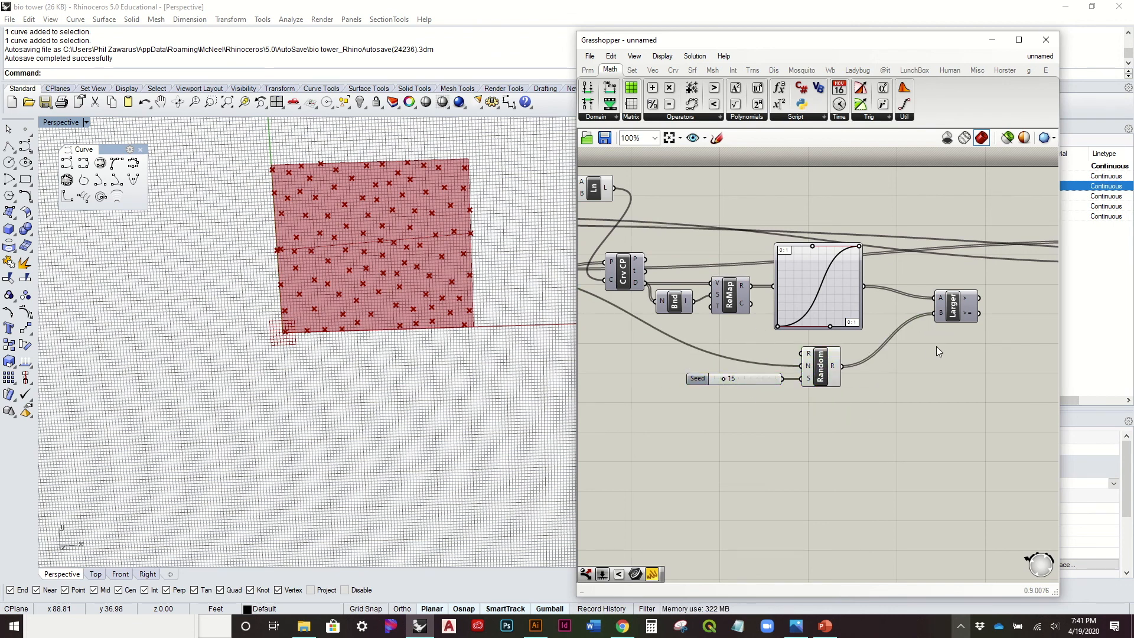
right_drag(937, 347, 881, 395)
drag(894, 357, 891, 346)
click(892, 270)
Add a Dispatch component, connecting the PopGeo points to its list input L and the Larger Than component's >= output to its pattern input P
scroll(893, 215, down, 2)
right_drag(893, 215, 928, 232)
scroll(921, 231, up, 2)
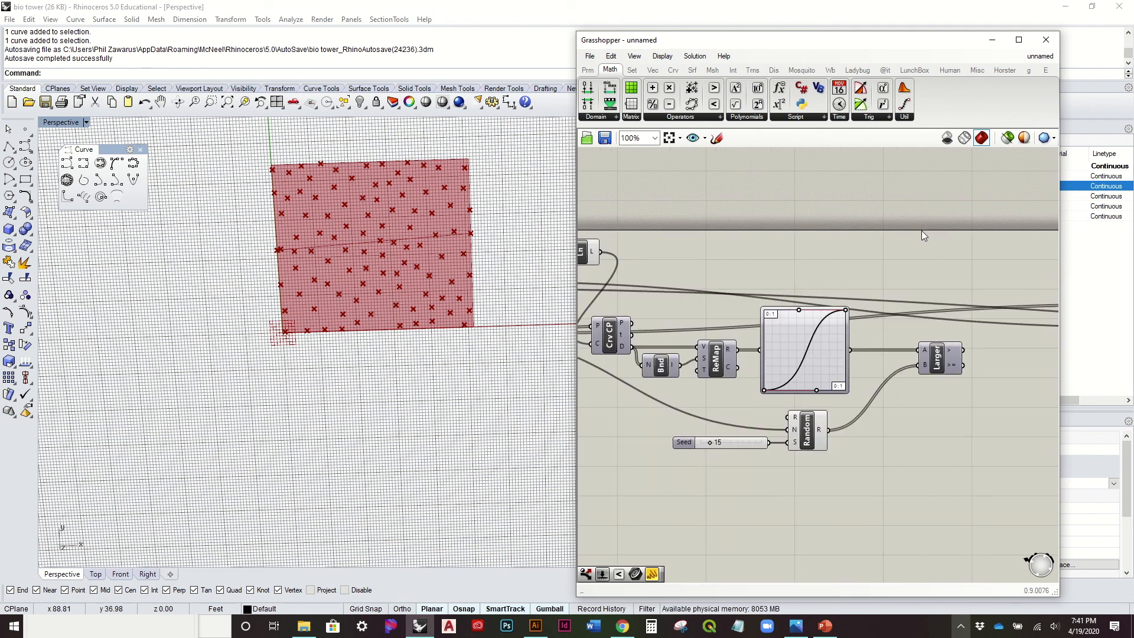
click(631, 70)
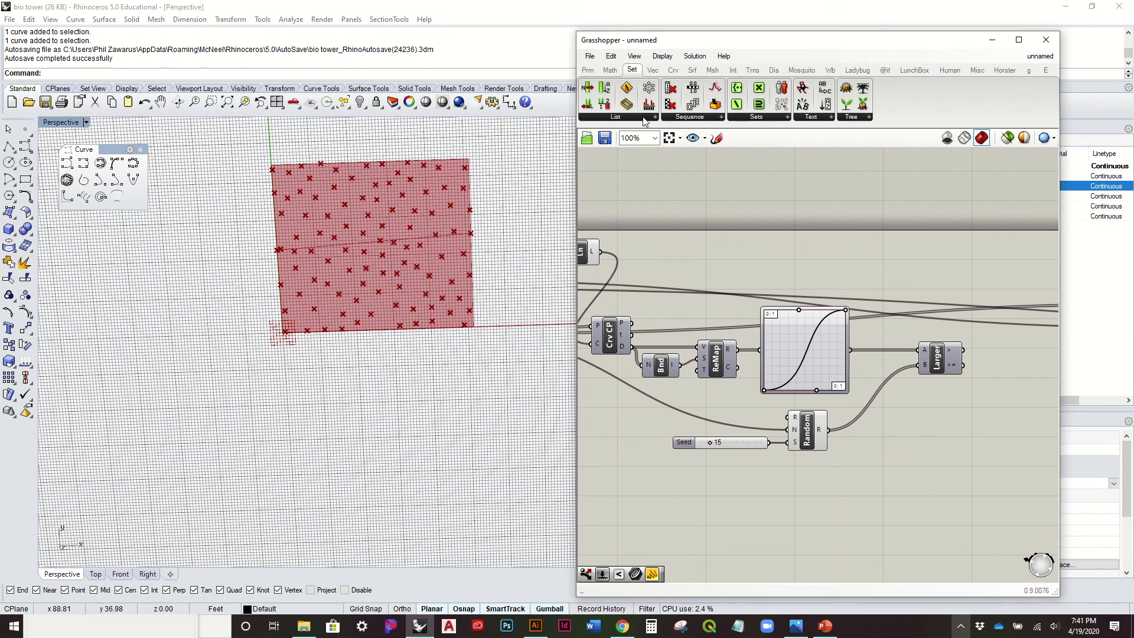
click(644, 119)
click(652, 238)
click(846, 257)
right_drag(737, 279, 884, 265)
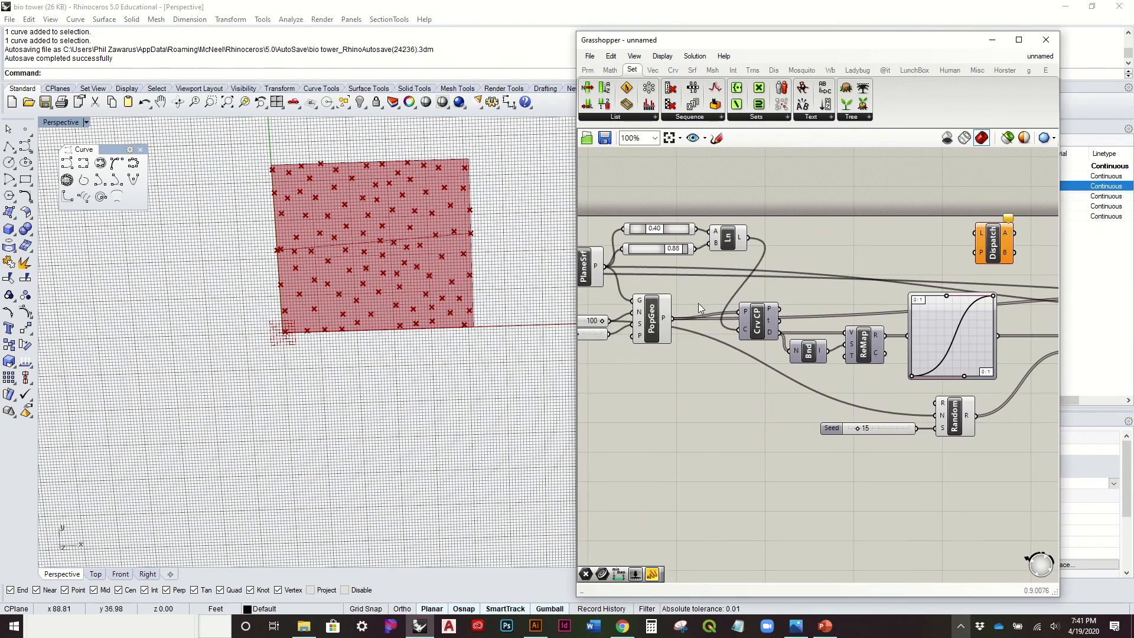
click(656, 322)
drag(664, 319, 983, 235)
right_drag(983, 235, 780, 237)
drag(797, 249, 944, 289)
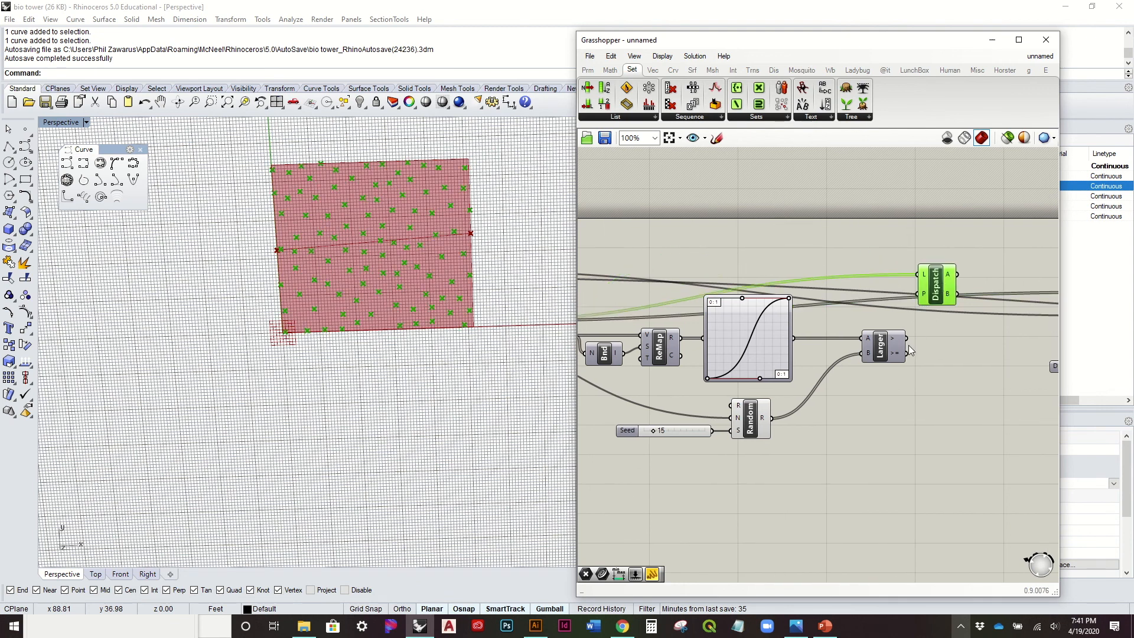
drag(909, 346, 943, 331)
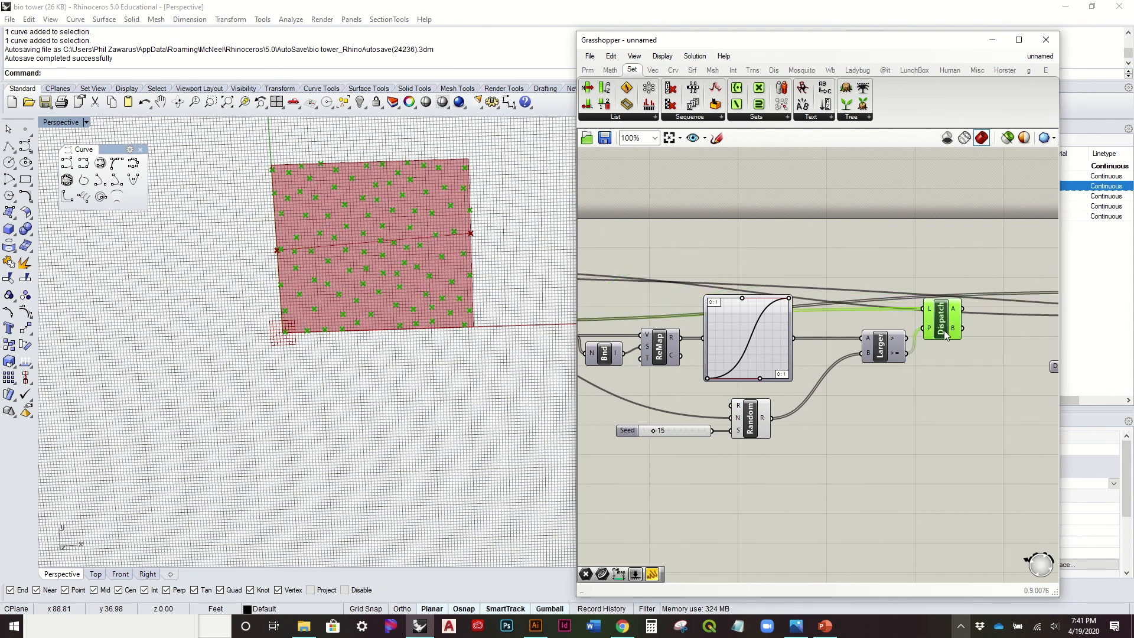
Move the Larger Than and Dispatch components closer together and turn the Dispatch preview off
right_drag(934, 356, 870, 344)
click(848, 352)
drag(814, 338, 795, 338)
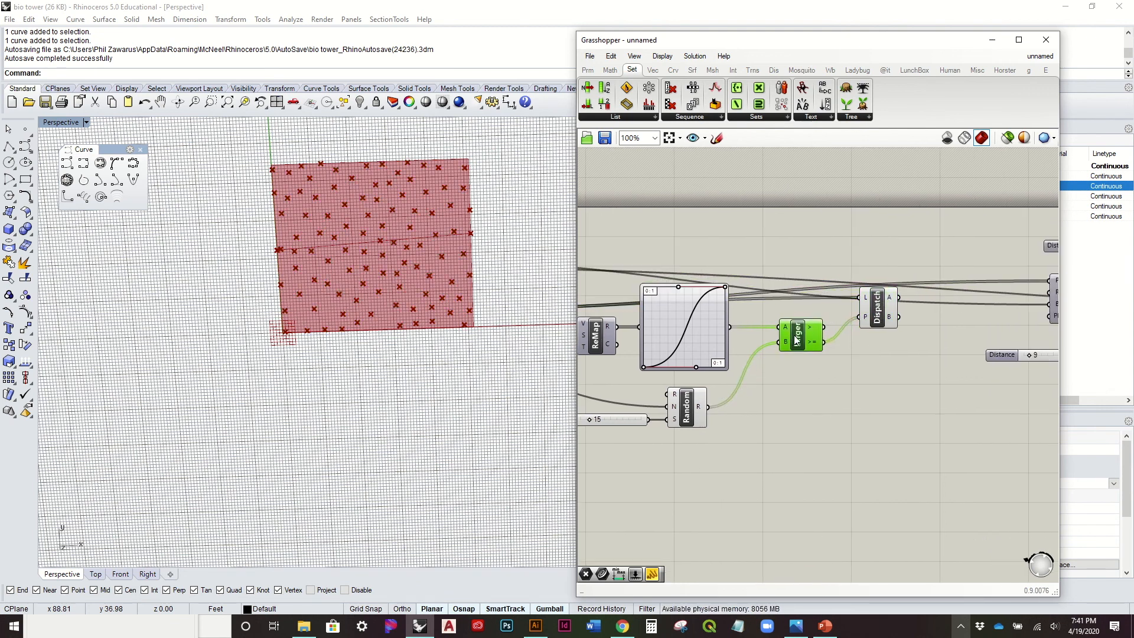
drag(892, 308, 866, 320)
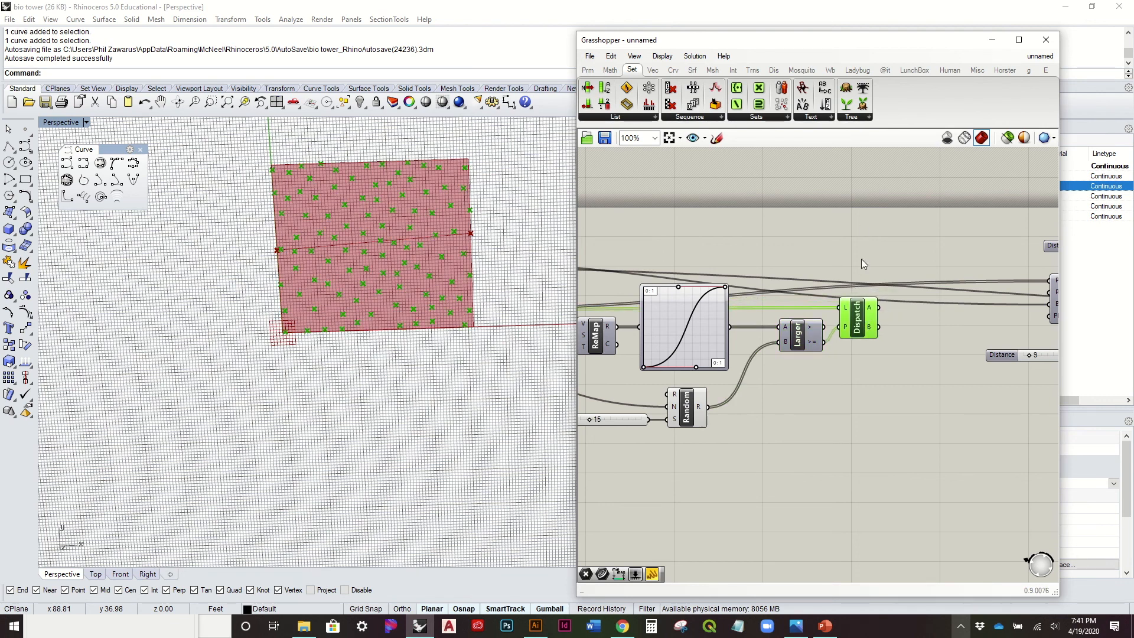
right_click(854, 314)
click(882, 333)
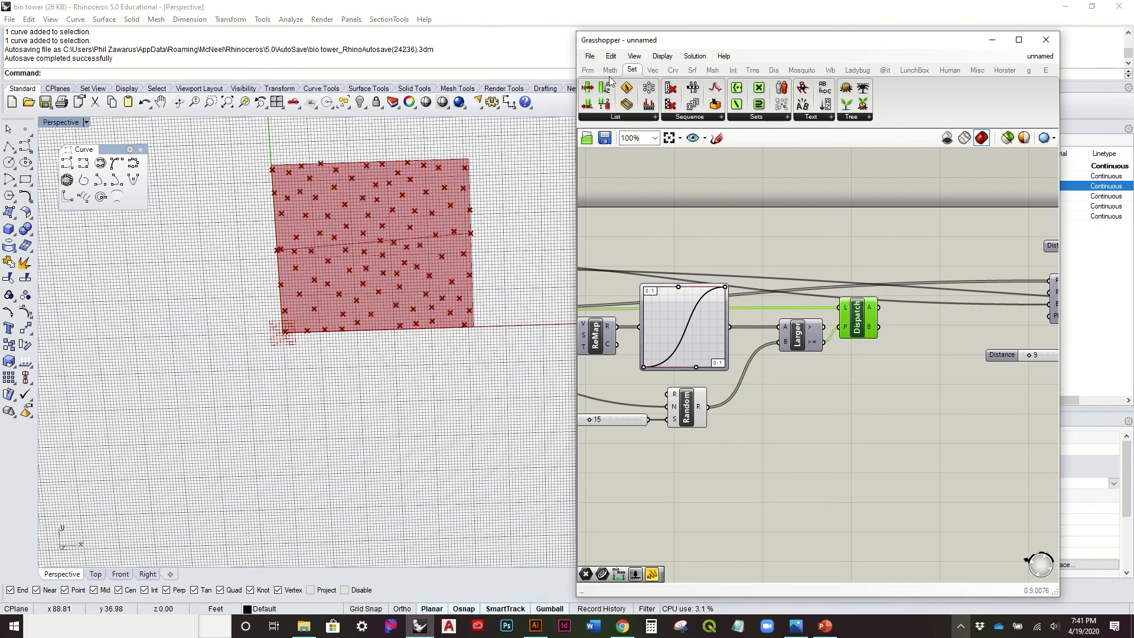
Add a Point parameter after the Dispatch component and connect Dispatch output A to it
click(587, 70)
drag(588, 87, 927, 271)
drag(879, 309, 925, 273)
click(925, 270)
scroll(801, 311, down, 3)
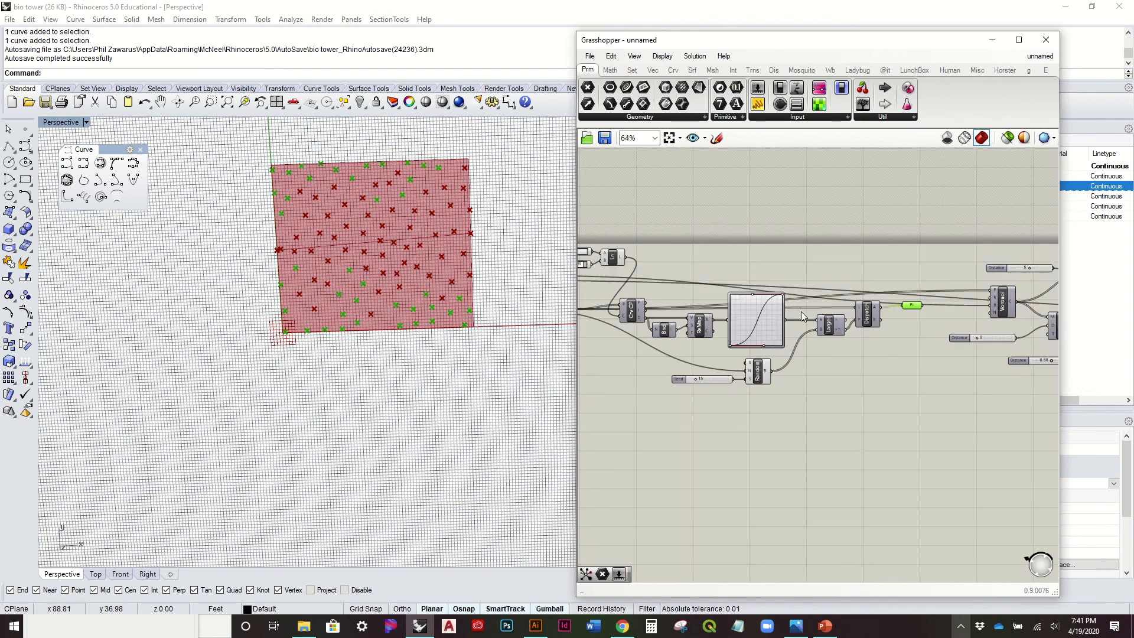
Turn the PopGeo preview off and examine the dispatched points around the line in the viewport
right_click(657, 298)
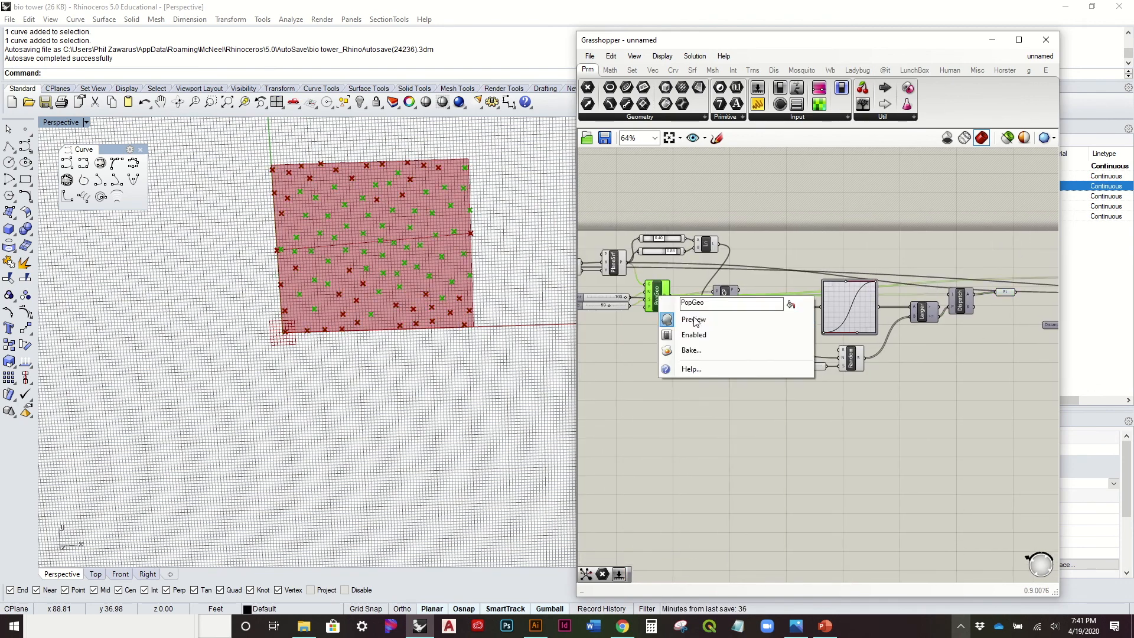
click(689, 319)
right_drag(441, 290, 420, 239)
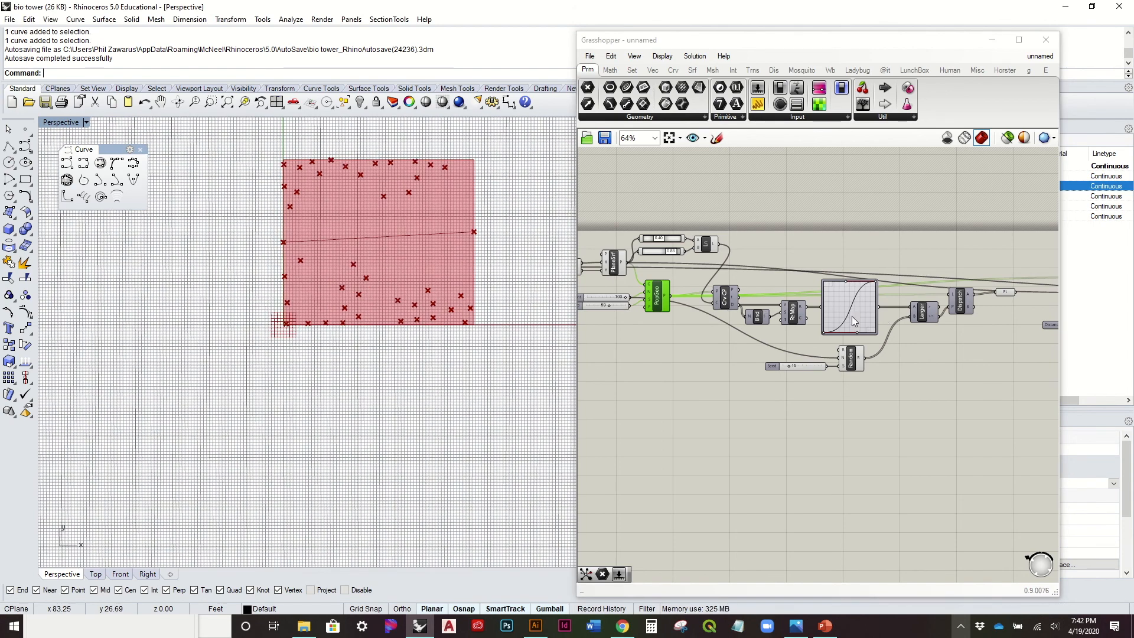
scroll(852, 320, up, 2)
scroll(420, 244, up, 3)
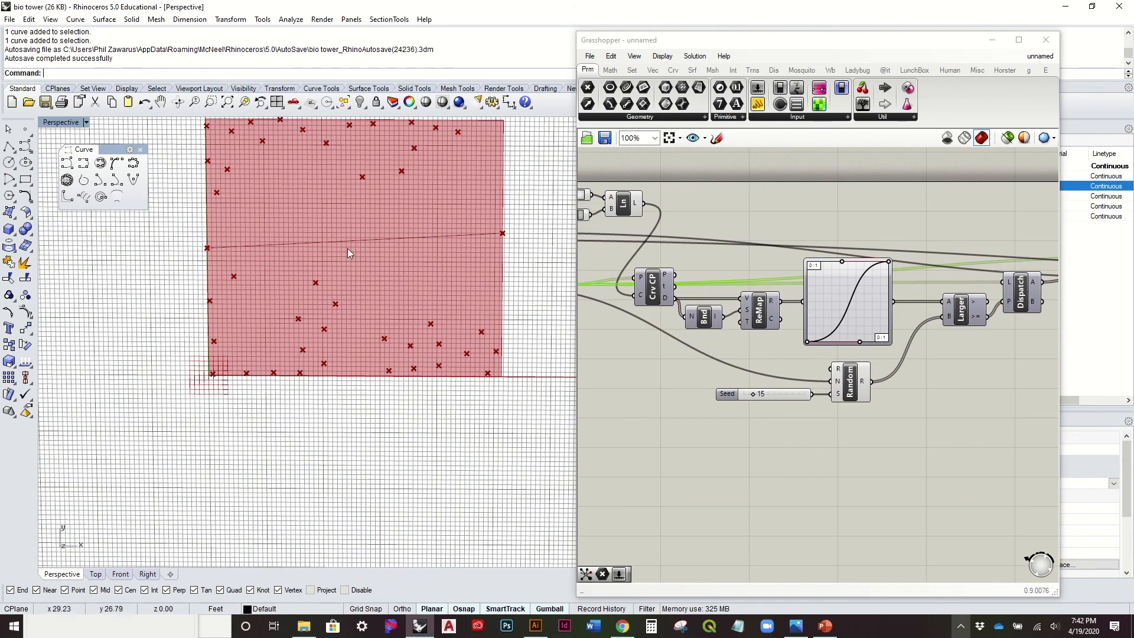
scroll(377, 212, down, 2)
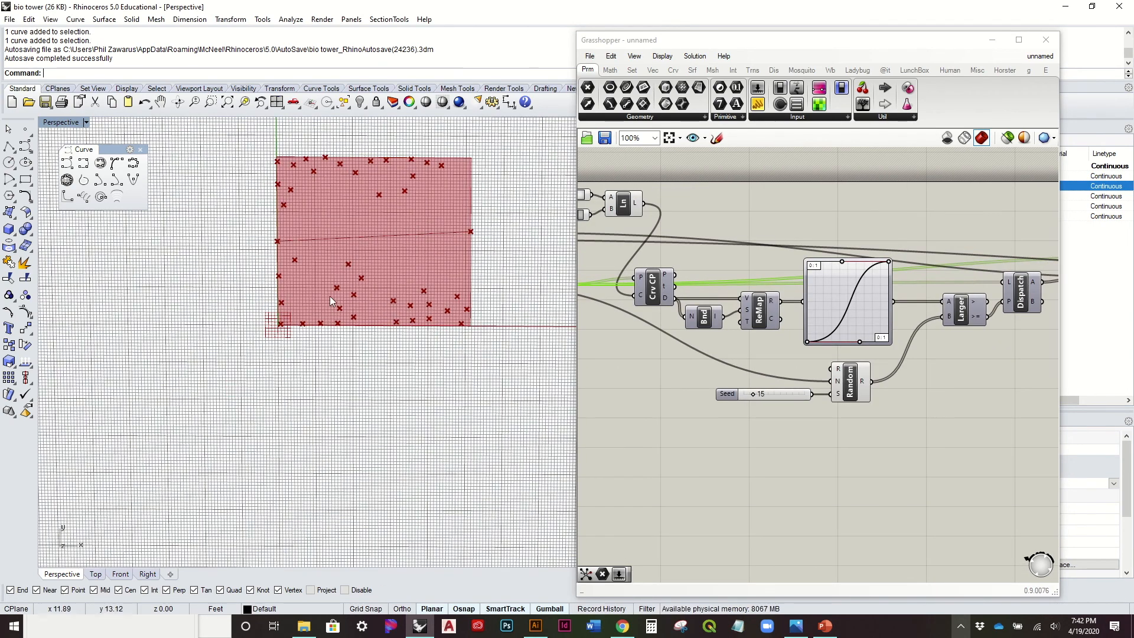
Flip the Graph Mapper's Bezier curve to run from maximum down to minimum, and adjust its handles for a steeper initial drop
drag(807, 340, 786, 243)
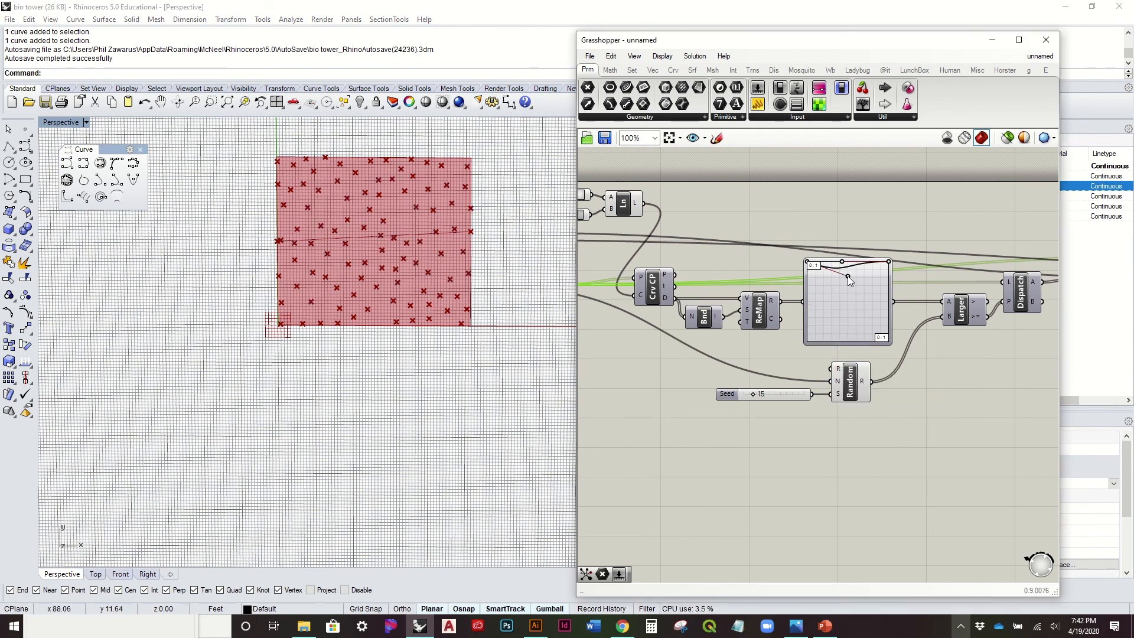
drag(888, 262, 898, 349)
drag(844, 264, 839, 373)
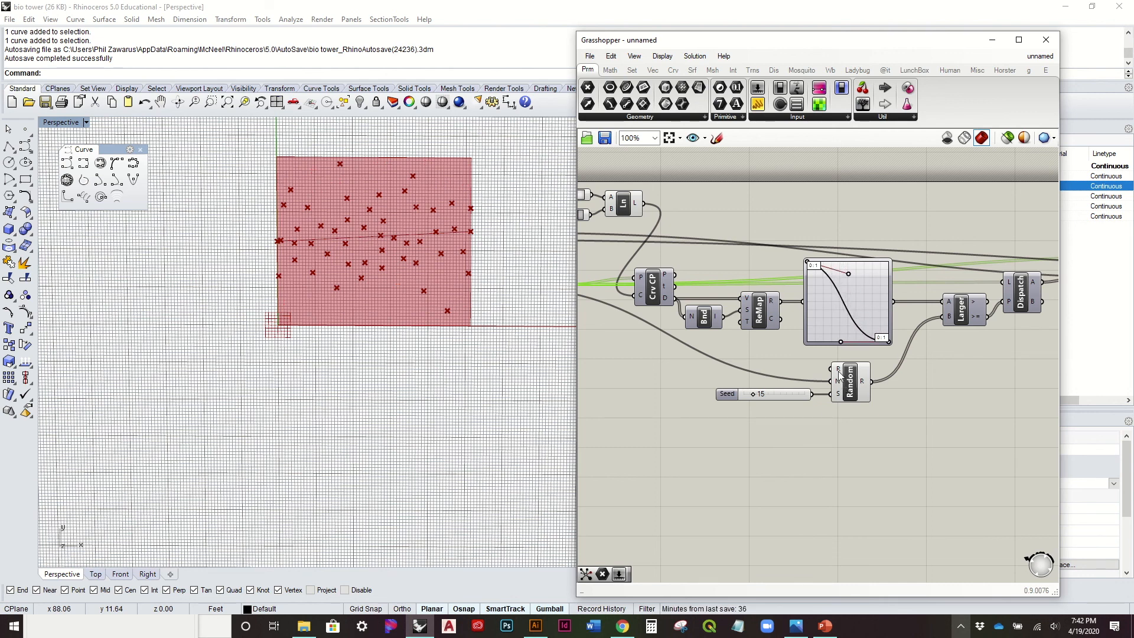
drag(846, 282, 853, 247)
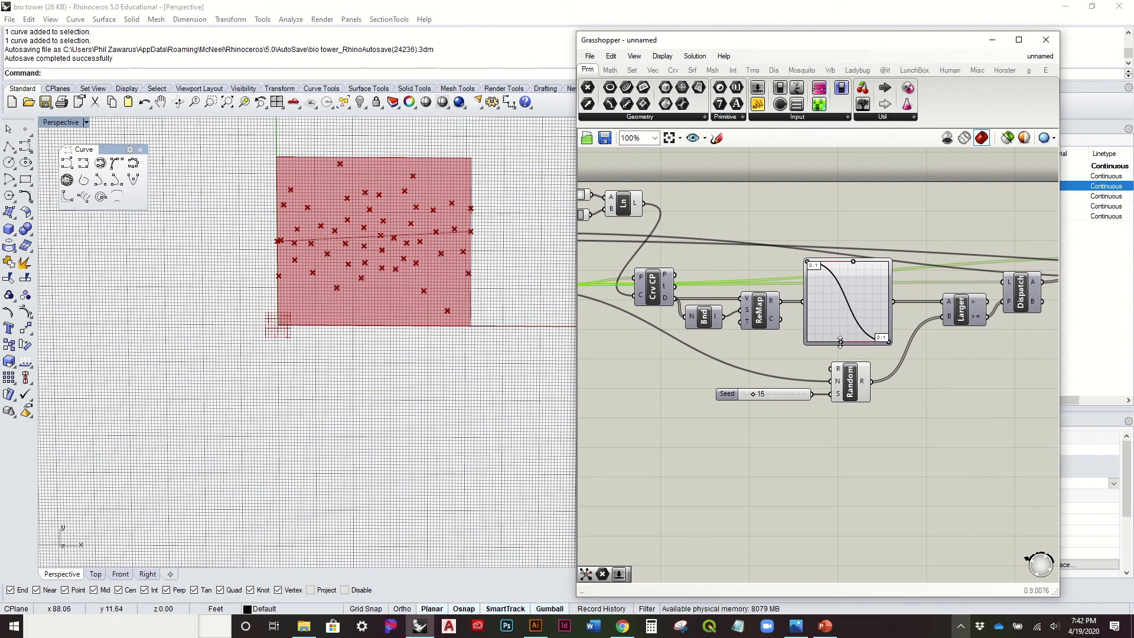
drag(841, 328, 841, 306)
drag(859, 261, 807, 308)
Raise the Count slider's maximum to 500 and set the point count to 355
right_drag(702, 299, 838, 291)
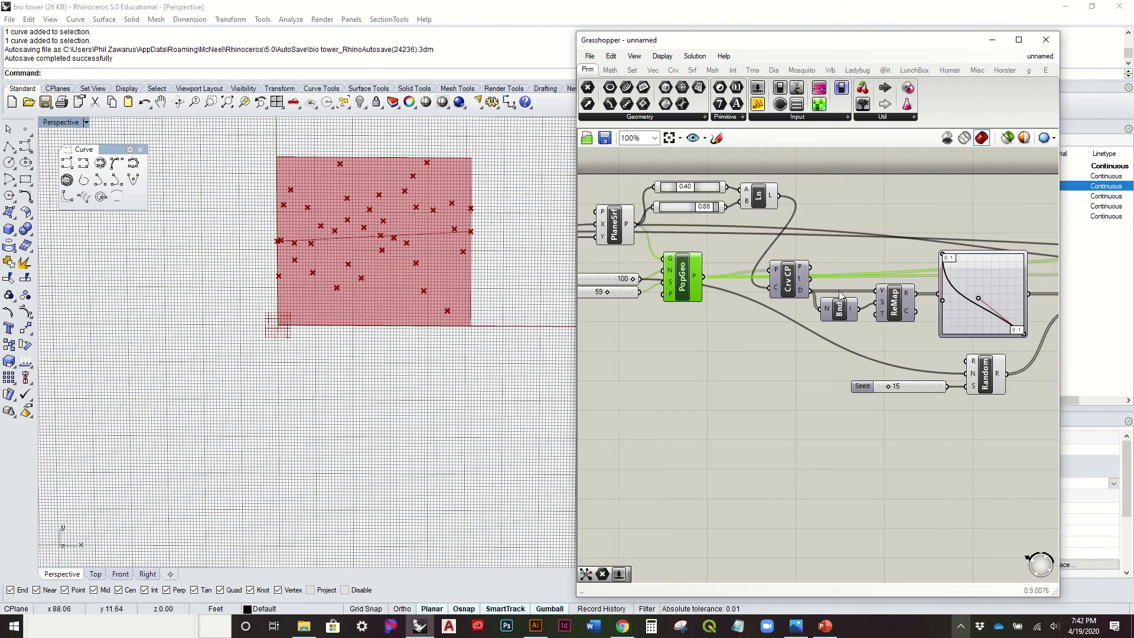
right_drag(670, 284, 763, 282)
double_click(651, 276)
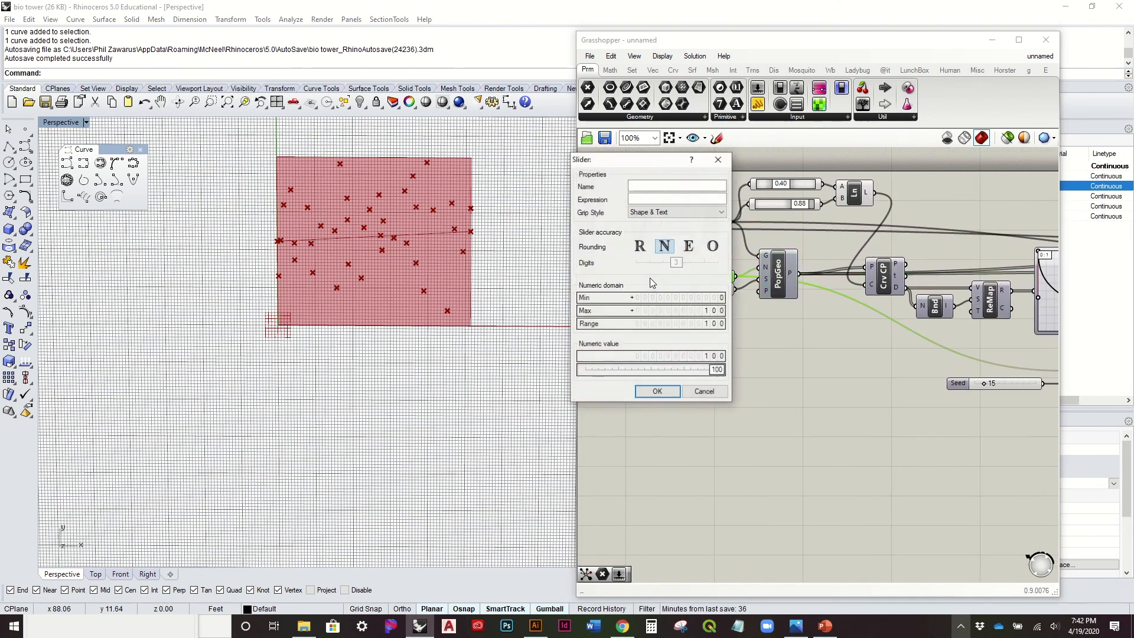
scroll(703, 311, up, 4)
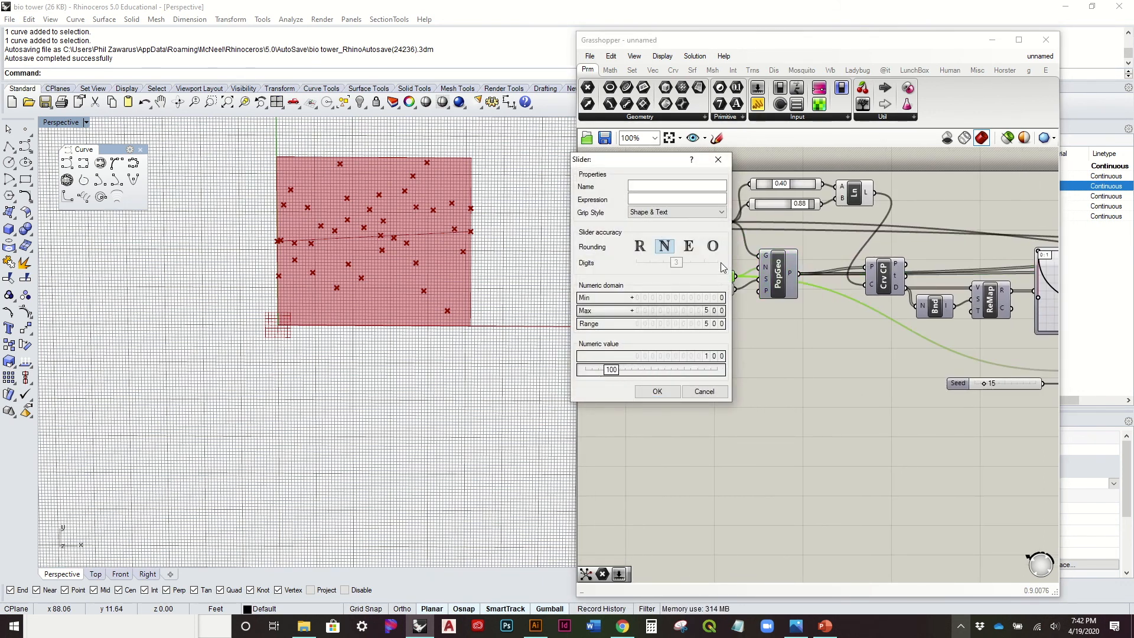
click(657, 391)
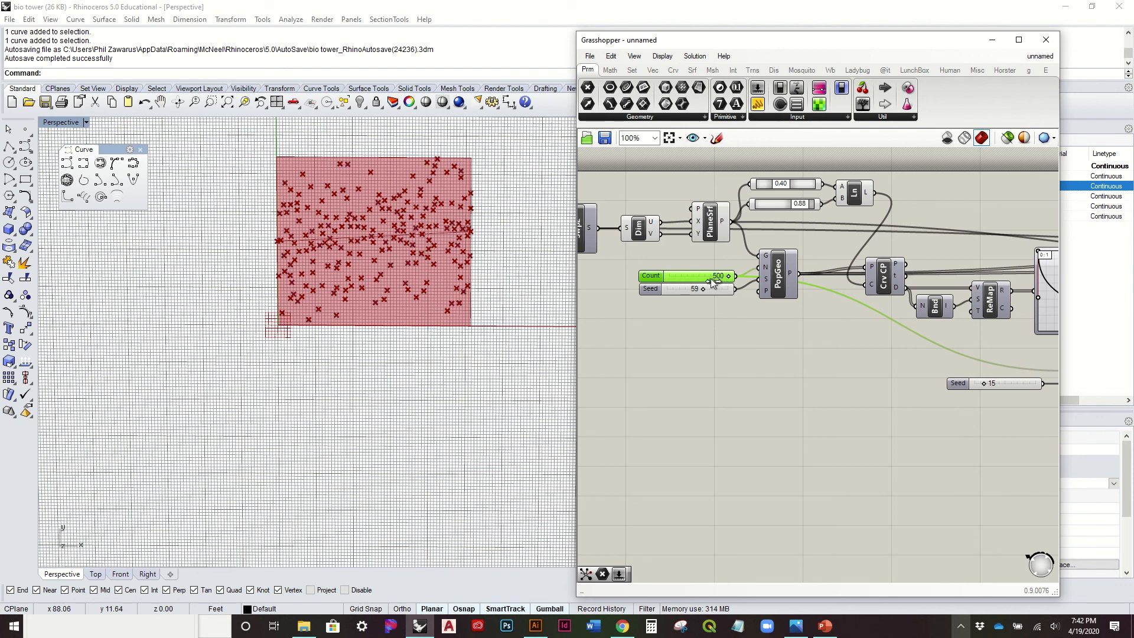
drag(713, 282, 709, 281)
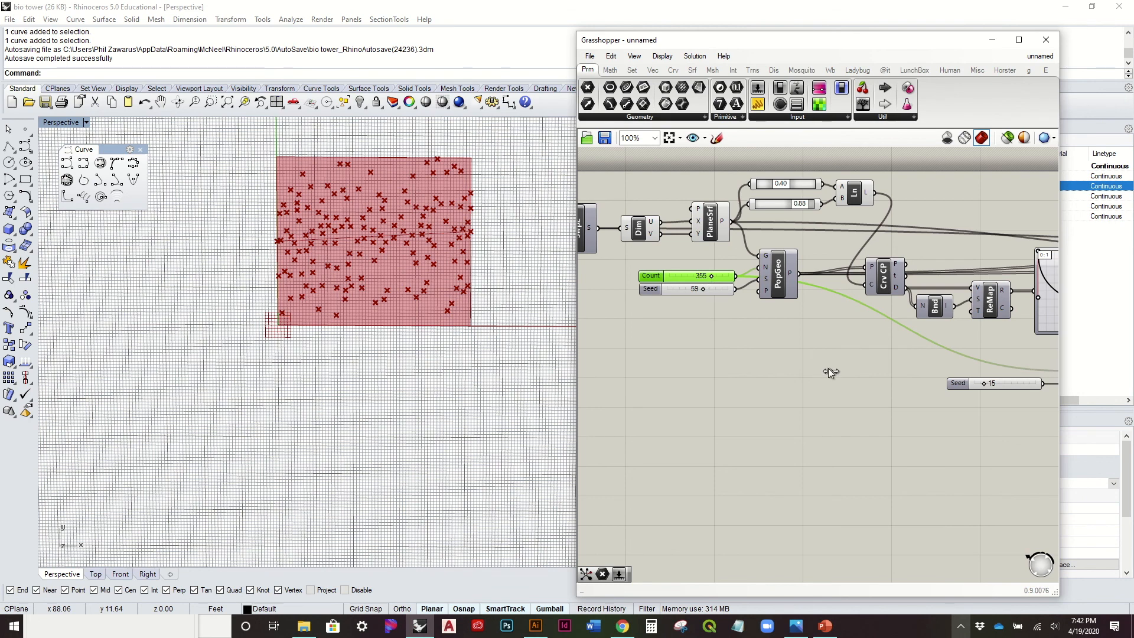
Reshape the Graph Mapper's descending Bezier handles into a concave curve that falls steeply and flattens toward the end
right_drag(1051, 313, 863, 322)
drag(834, 307, 857, 247)
drag(871, 305, 825, 370)
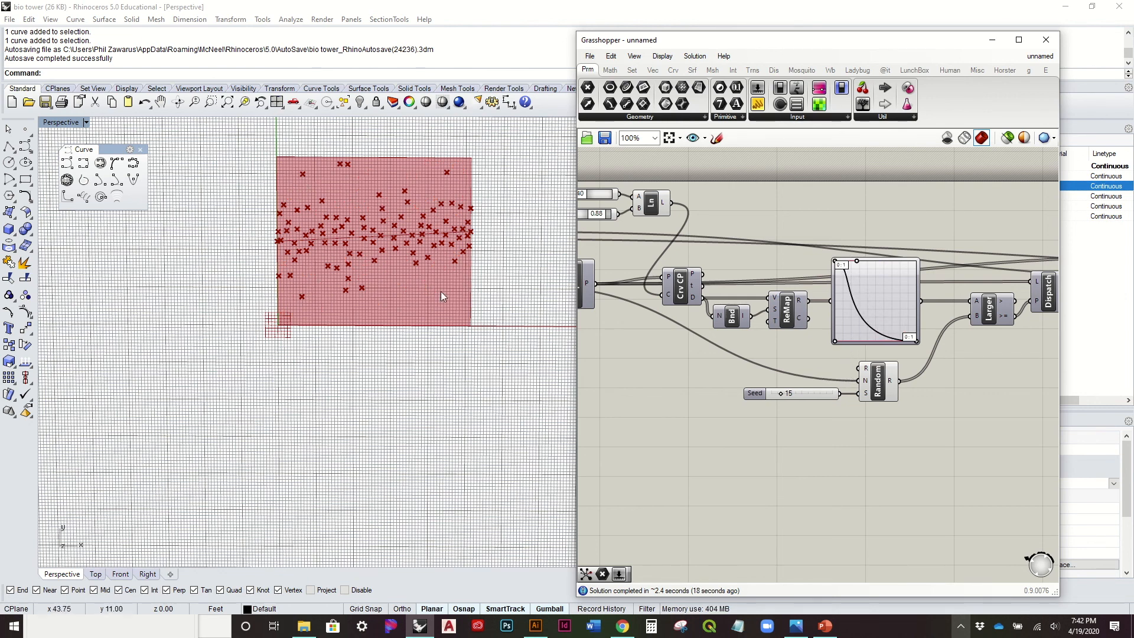
scroll(879, 336, up, 3)
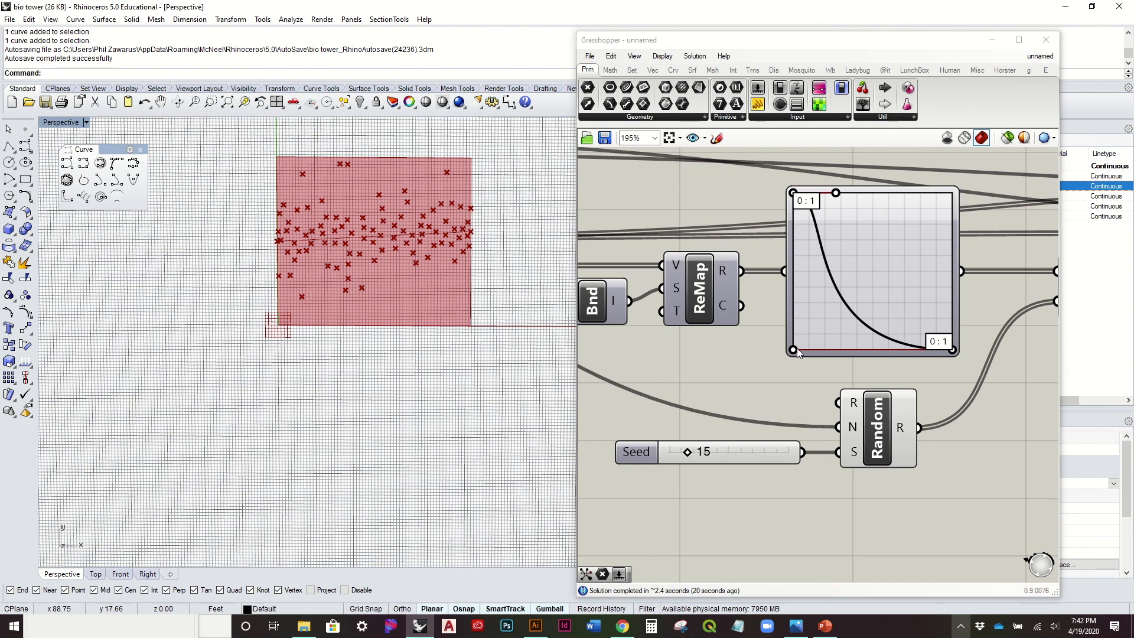
drag(797, 350, 799, 343)
drag(837, 195, 842, 261)
scroll(236, 248, down, 3)
Examine the filtered points in the viewport and the Voronoi and Weaverbird components further along the definition
mouse_move(323, 253)
right_down()
mouse_move(417, 236)
mouse_move(309, 268)
right_up()
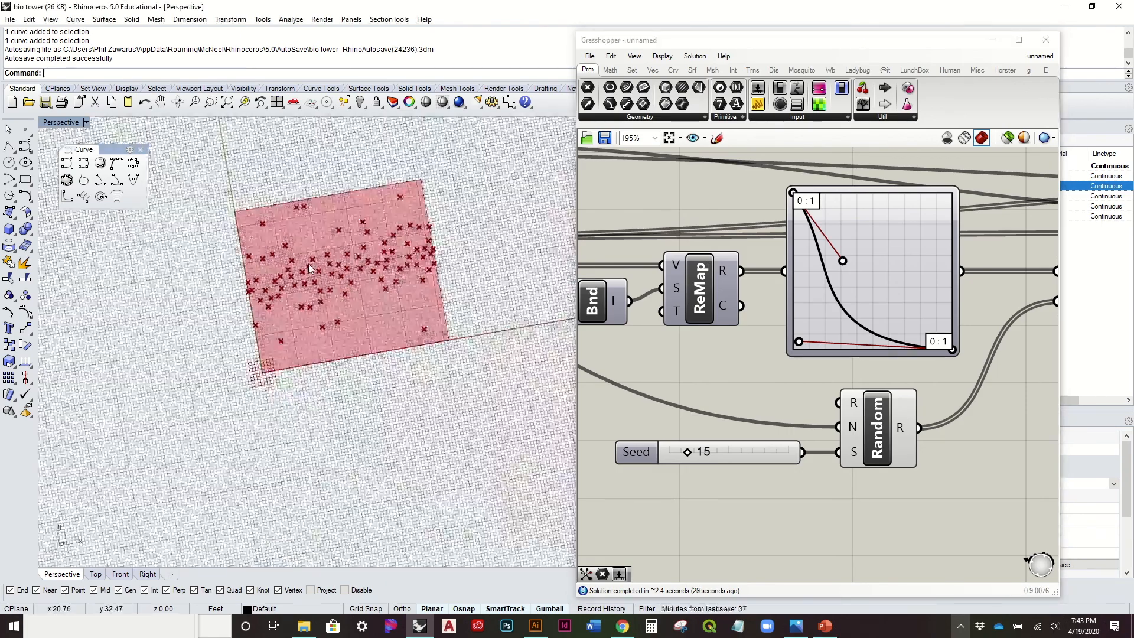
scroll(330, 267, down, 4)
right_drag(852, 296, 771, 338)
scroll(770, 339, down, 3)
right_drag(935, 307, 807, 326)
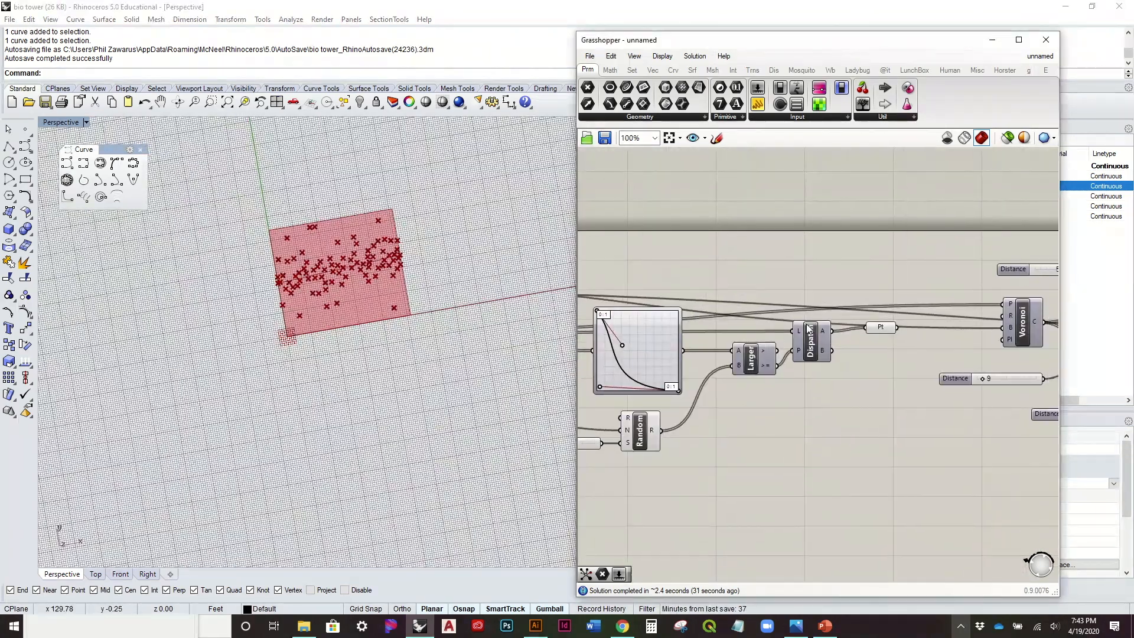
click(881, 328)
scroll(872, 309, down, 7)
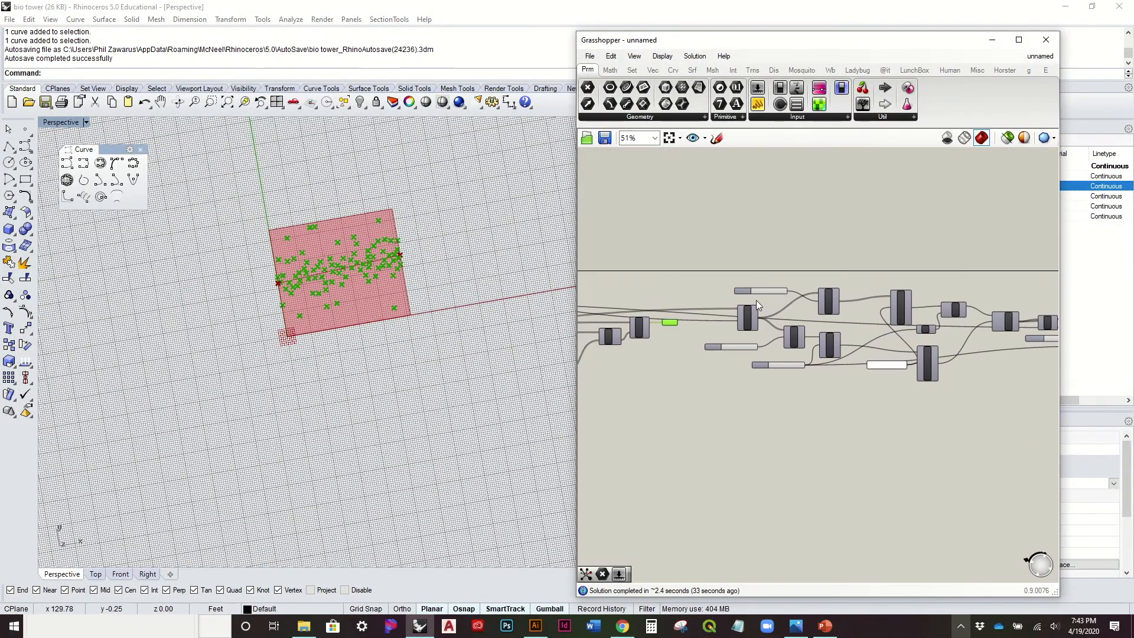
drag(970, 374, 798, 313)
click(727, 294)
right_drag(699, 297, 777, 301)
scroll(777, 315, up, 5)
scroll(824, 309, up, 3)
scroll(844, 282, down, 3)
right_drag(885, 286, 829, 287)
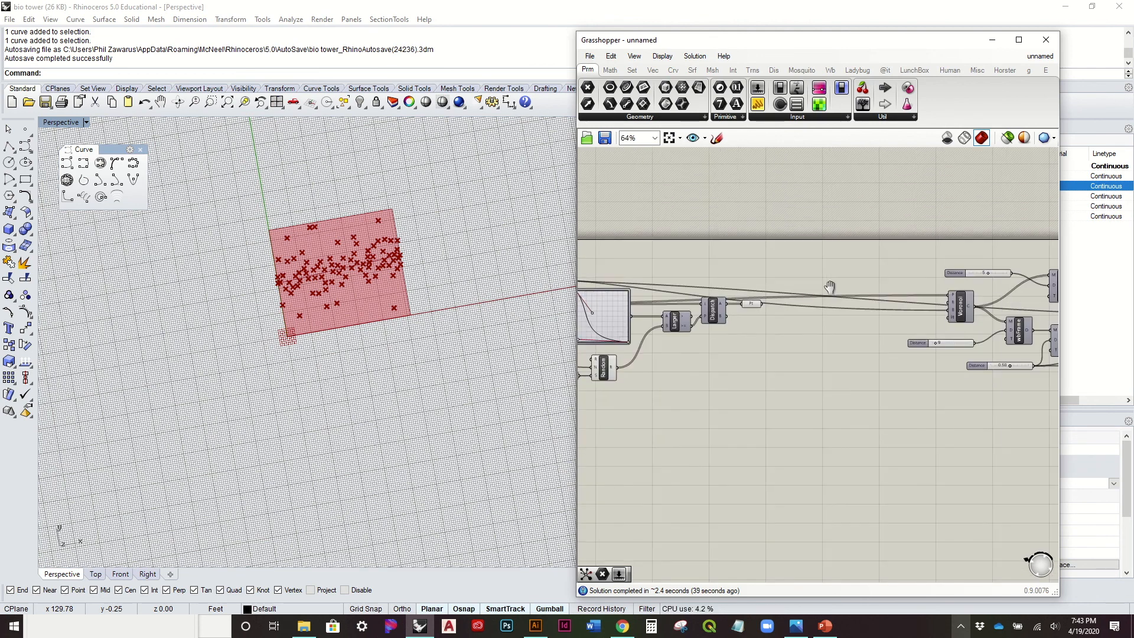
Turn the Voronoi component's preview on
click(752, 304)
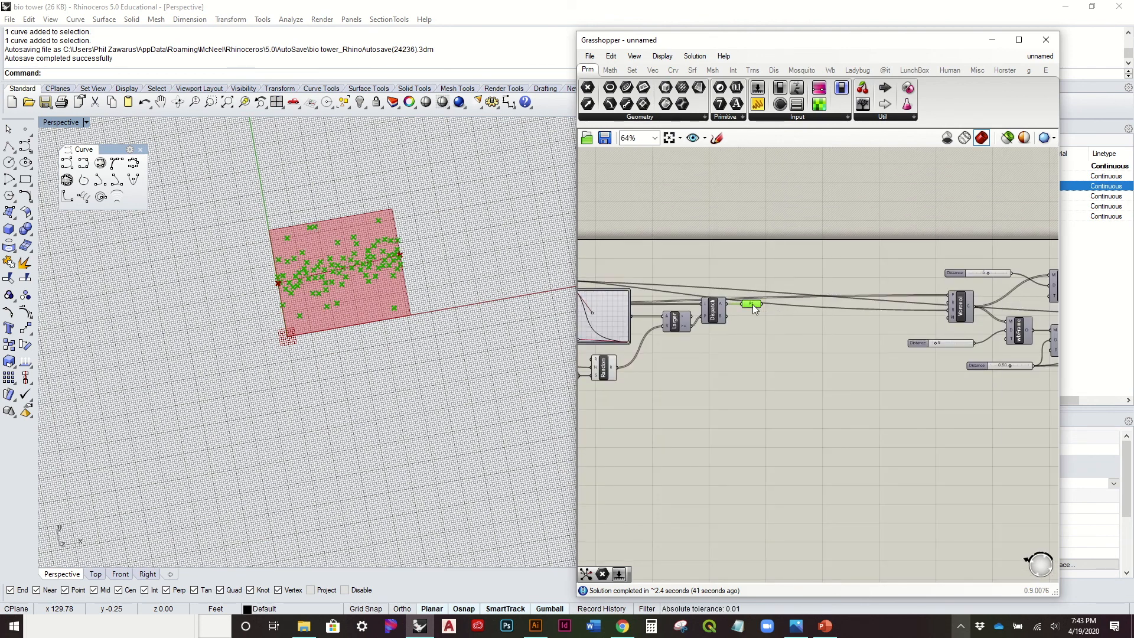
click(963, 312)
right_click(963, 313)
click(992, 331)
Connect the filtered Point parameter to the Voronoi component's points input P and turn the Point parameter's preview off
right_drag(992, 334, 686, 334)
scroll(686, 334, down, 1)
click(672, 338)
scroll(712, 307, up, 3)
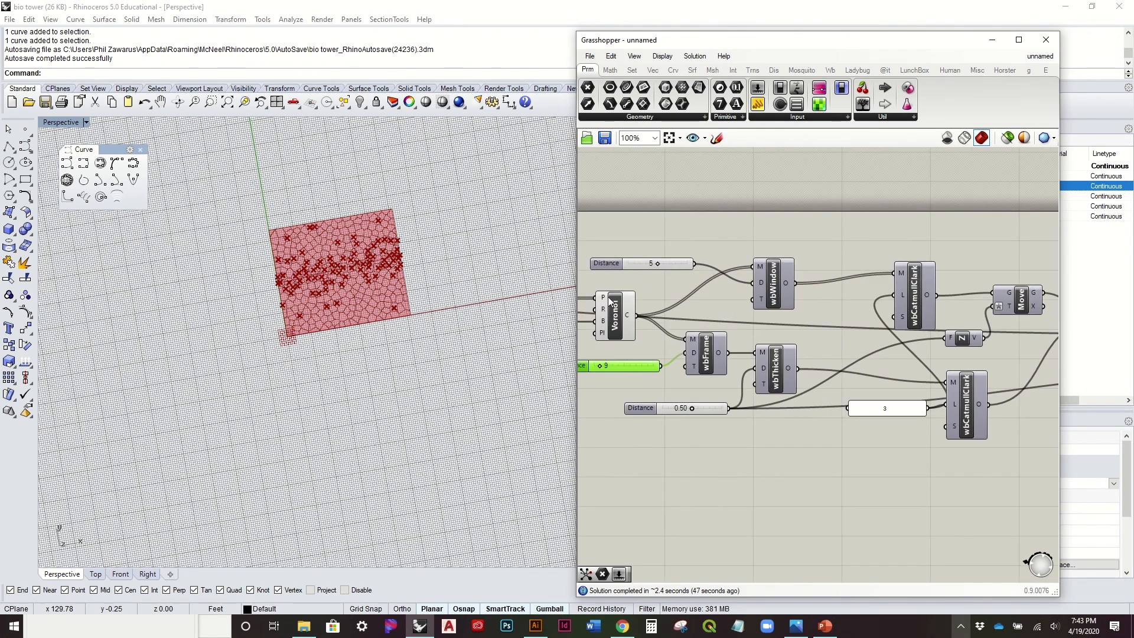
click(704, 305)
drag(714, 306, 1005, 304)
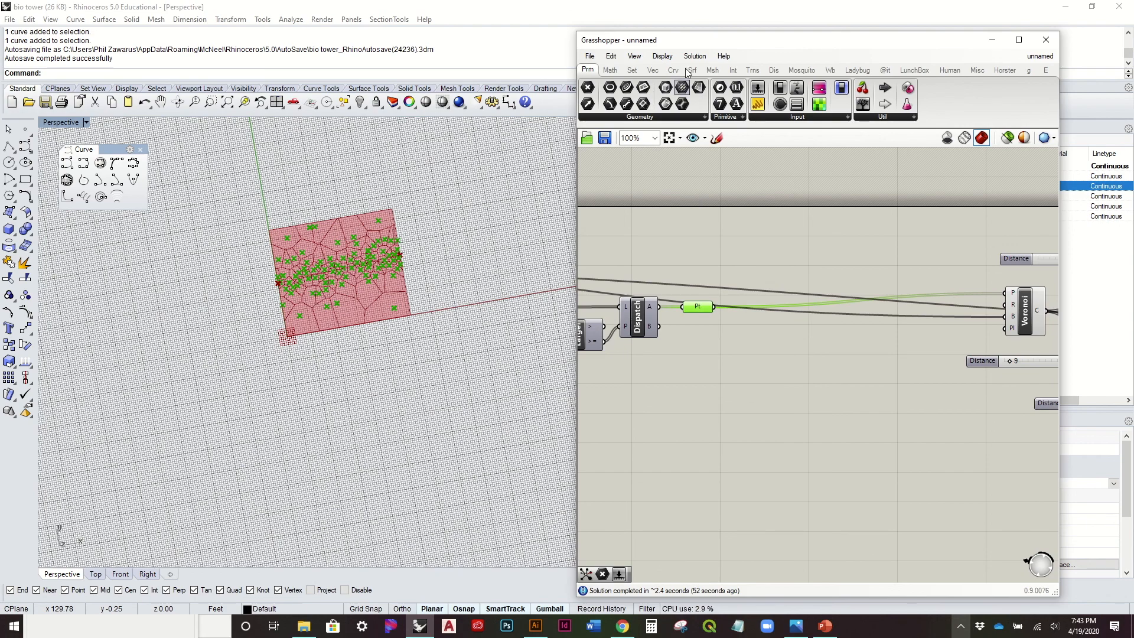
right_click(692, 309)
click(722, 329)
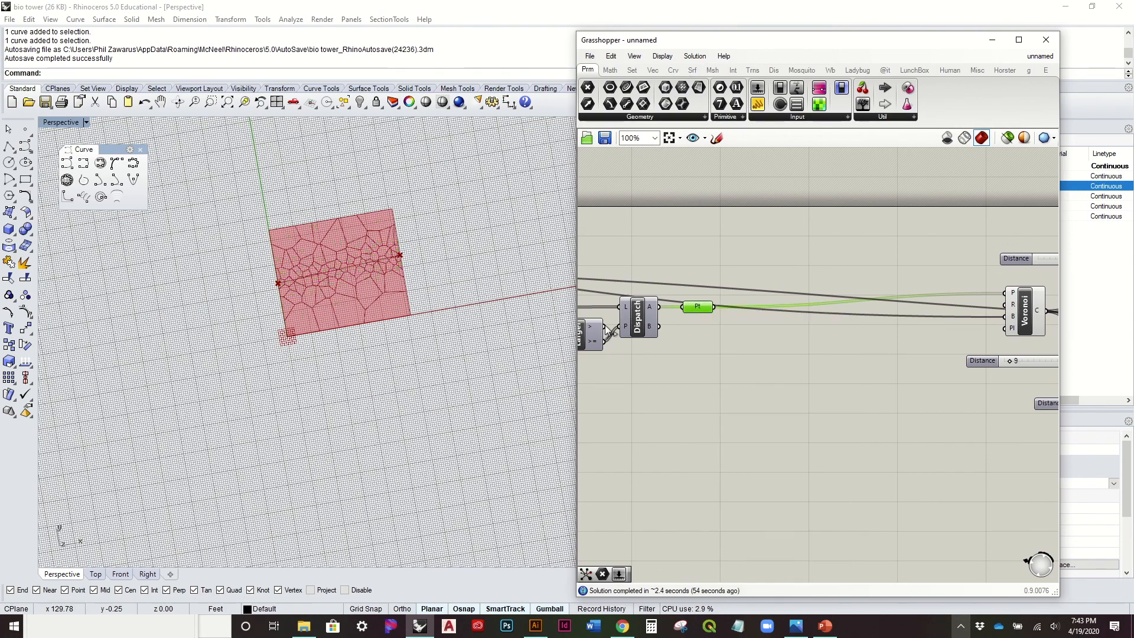
Set the slider feeding the line's start point A to 0.39 and examine the resulting Voronoi pattern
scroll(387, 279, up, 5)
scroll(440, 287, down, 3)
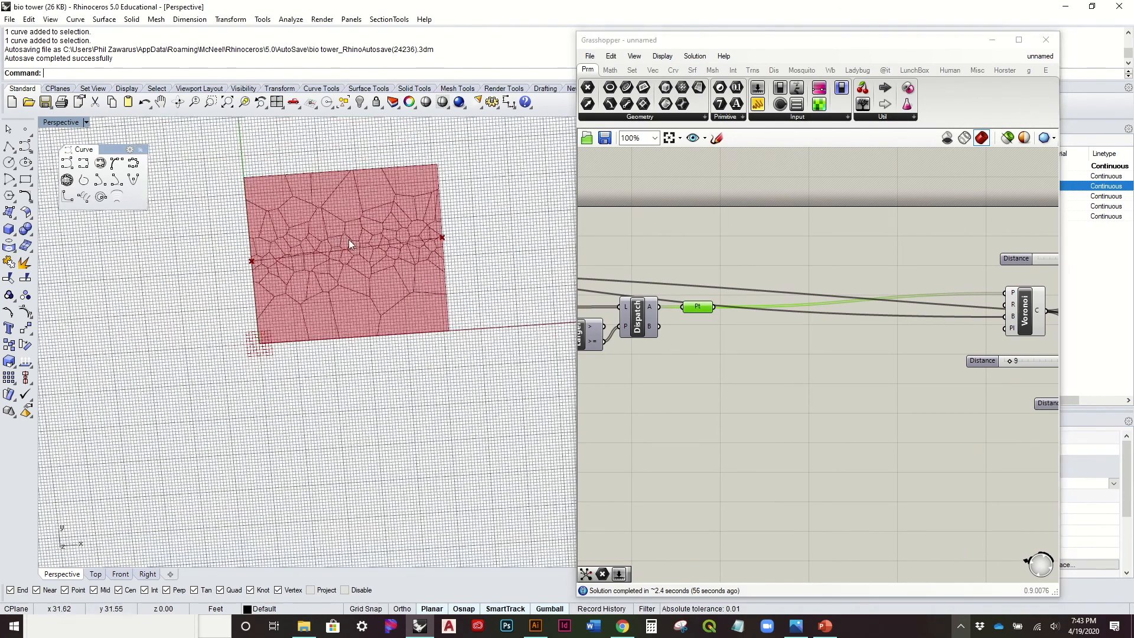
scroll(300, 245, up, 3)
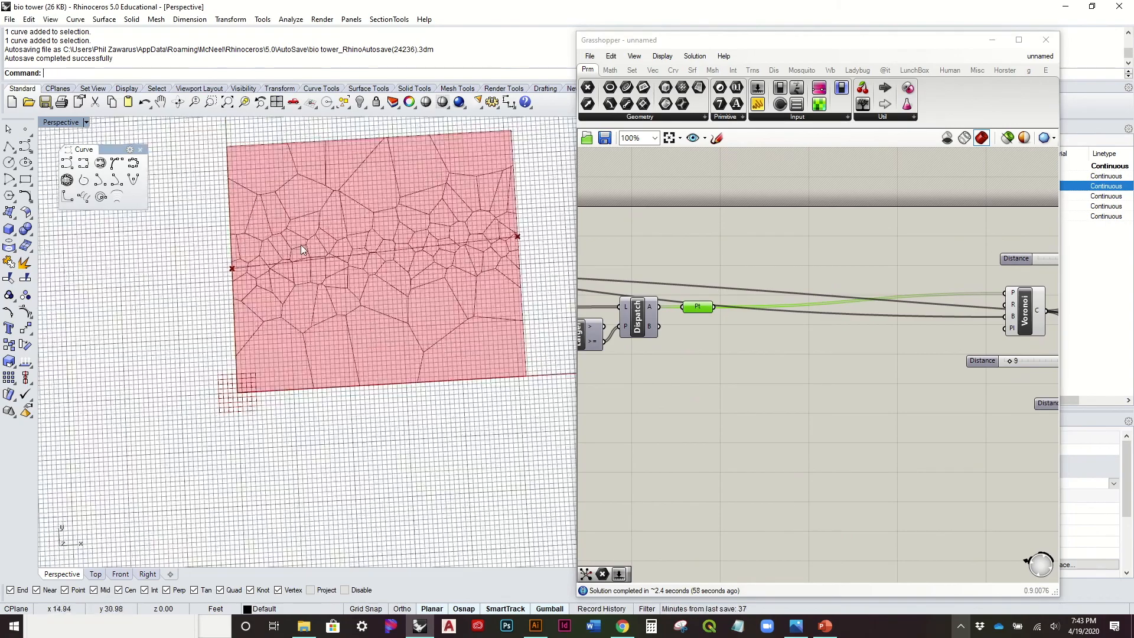
mouse_move(331, 244)
right_down()
mouse_move(352, 264)
mouse_move(333, 261)
right_up()
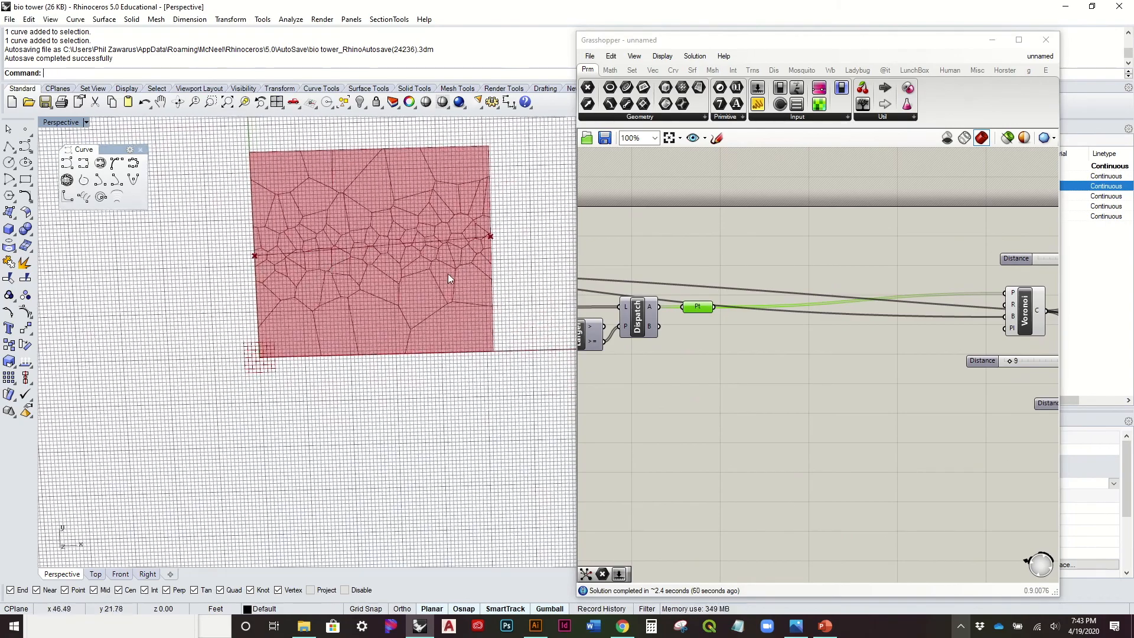
scroll(640, 318, down, 3)
scroll(640, 318, up, 5)
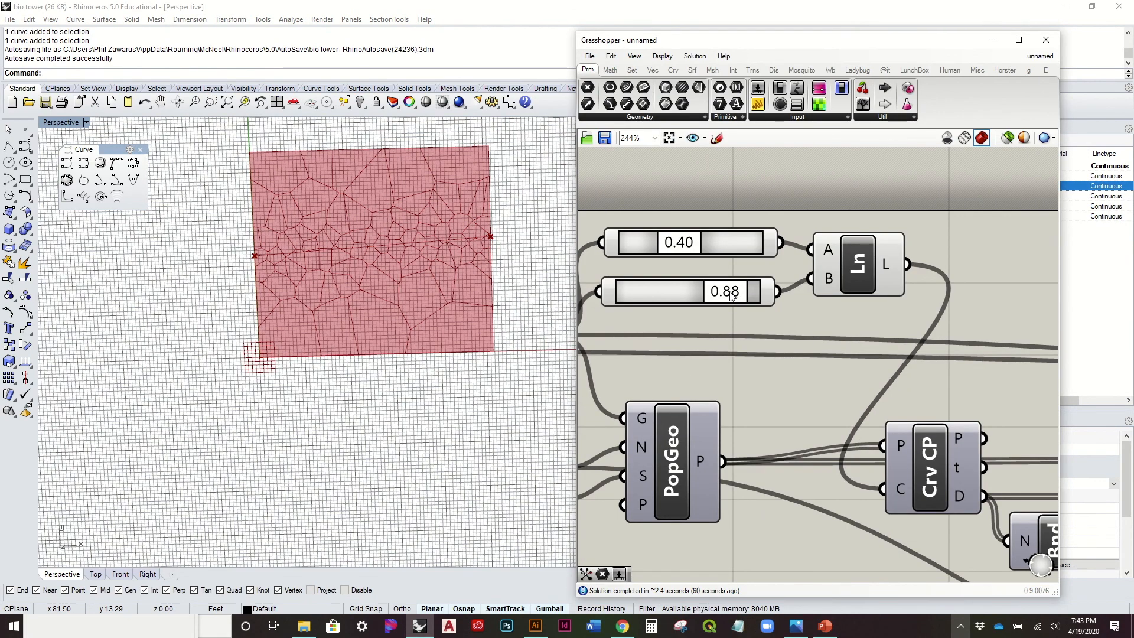
mouse_move(731, 296)
mouse_down()
mouse_move(720, 297)
mouse_move(732, 297)
mouse_up()
scroll(644, 303, down, 2)
scroll(658, 278, up, 4)
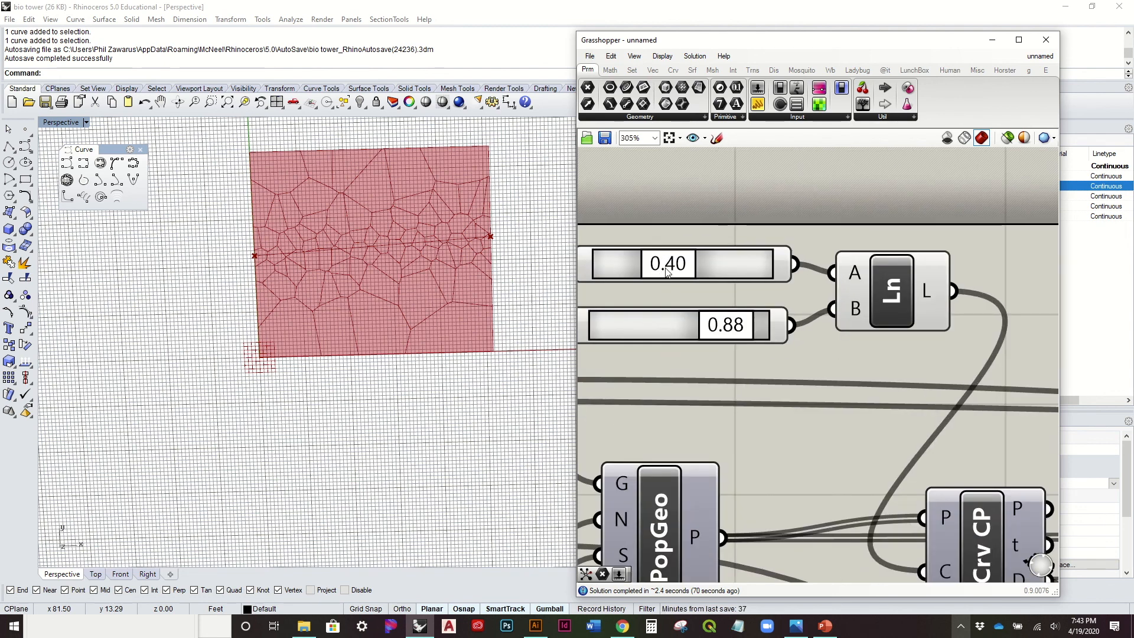
drag(665, 272, 666, 272)
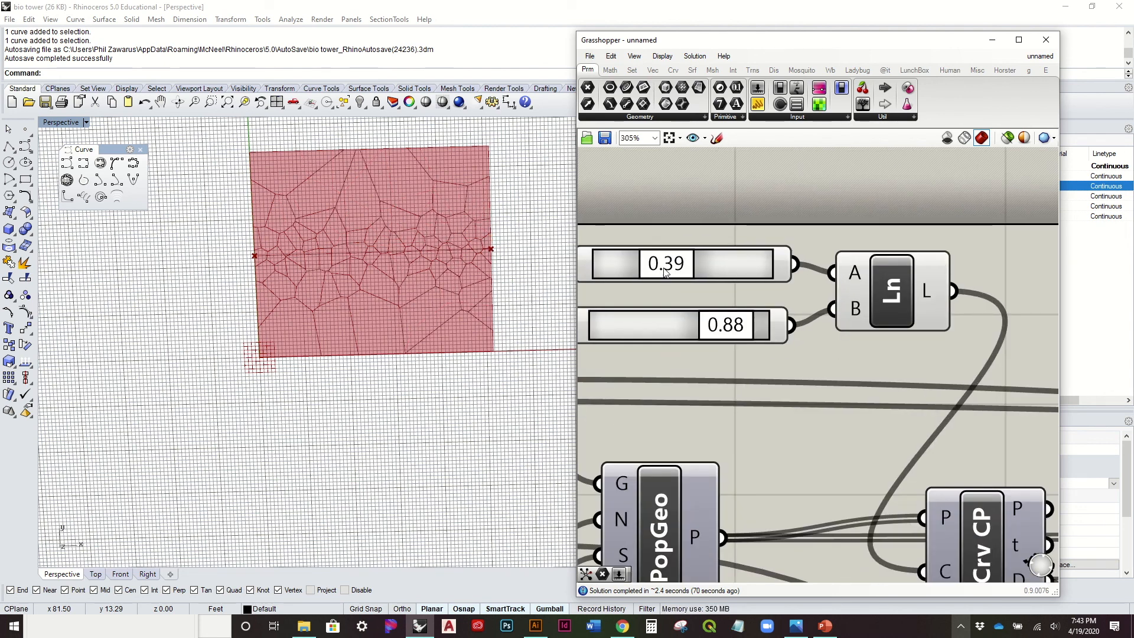
scroll(434, 295, down, 3)
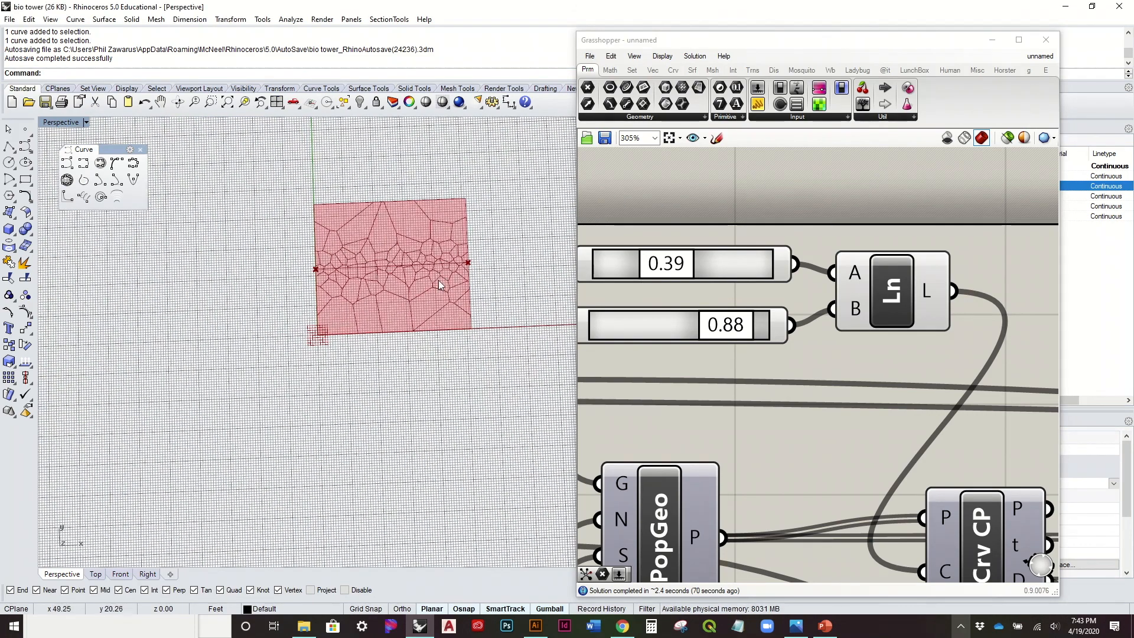
Turn the plane surface component's preview off
scroll(444, 279, down, 3)
scroll(737, 319, down, 4)
right_drag(901, 338, 826, 319)
right_click(703, 328)
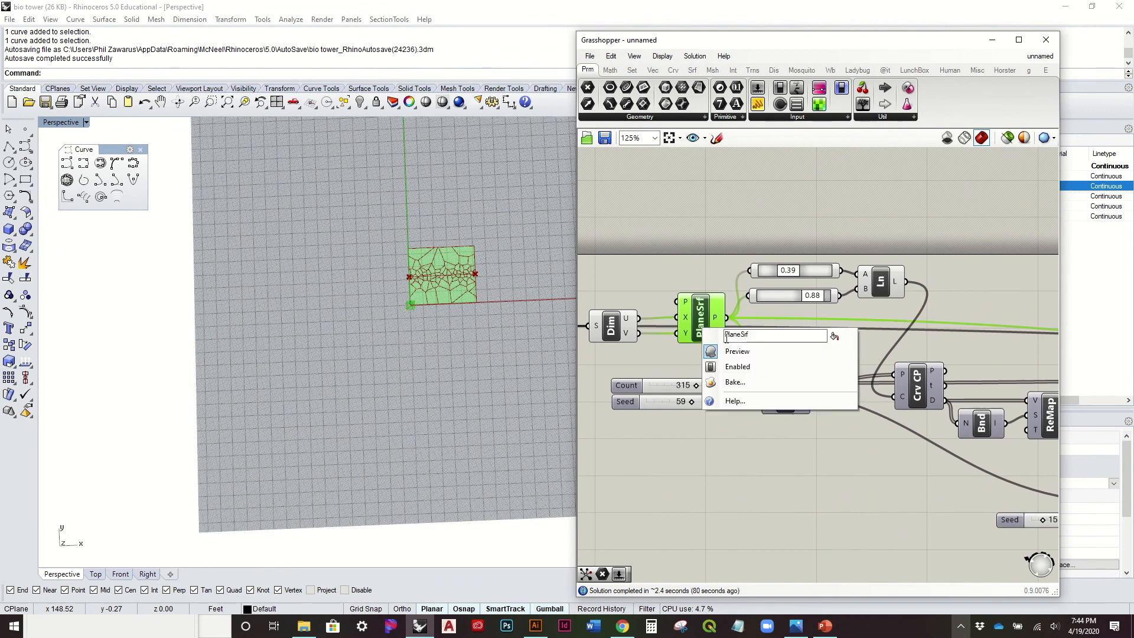
click(735, 350)
Move the Voronoi component close to the filtered Point parameter
right_drag(862, 342, 763, 335)
scroll(762, 337, down, 3)
right_drag(937, 326, 798, 321)
right_drag(1013, 333, 749, 321)
right_drag(889, 344, 788, 338)
drag(765, 337, 664, 332)
right_drag(661, 331, 781, 329)
drag(779, 329, 747, 335)
Turn the Voronoi component's preview off and back on to inspect its cells
right_click(747, 335)
click(767, 352)
click(751, 339)
right_click(751, 337)
click(771, 353)
scroll(440, 281, up, 3)
mouse_move(444, 279)
right_down()
mouse_move(458, 282)
mouse_move(448, 282)
right_up()
Nudge the Voronoi component into line beside the filtered Point parameter
drag(759, 337, 734, 346)
scroll(756, 314, up, 2)
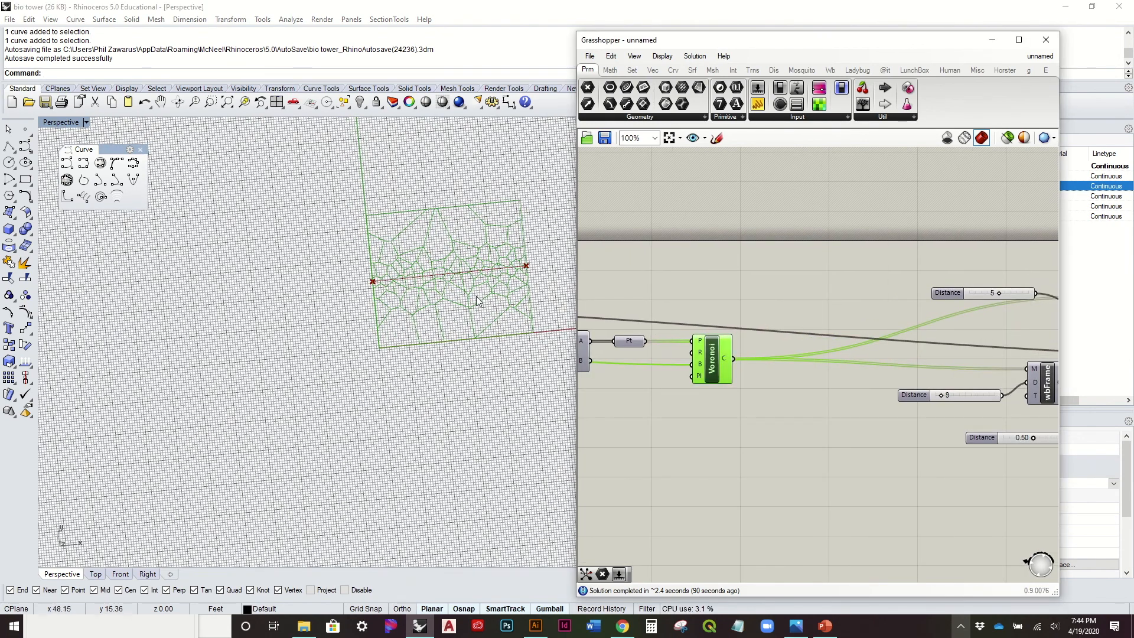
click(739, 281)
Examine the Dispatch component that filters the points and its link to the Voronoi component's cell output
right_drag(798, 348, 882, 321)
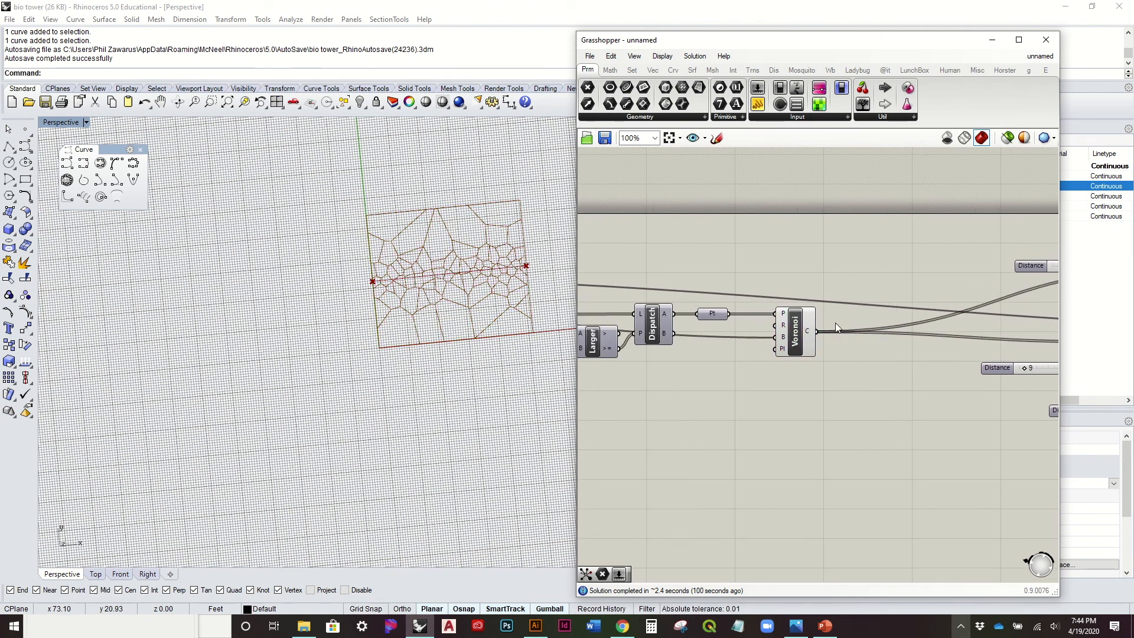
click(778, 328)
right_drag(778, 327, 856, 323)
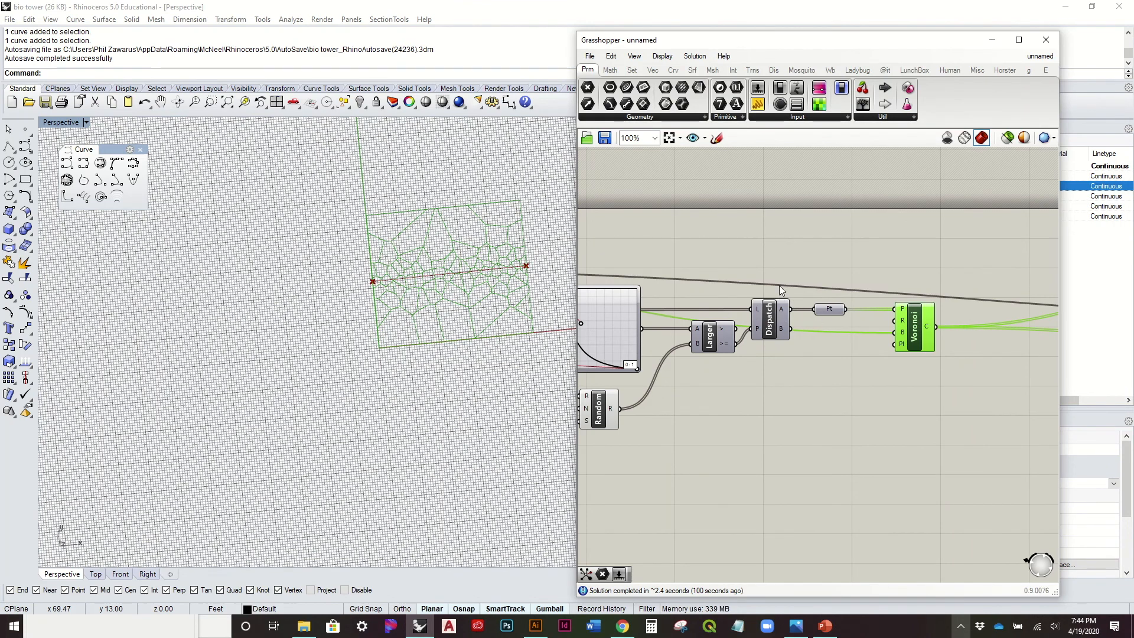
right_drag(779, 341, 865, 290)
click(861, 290)
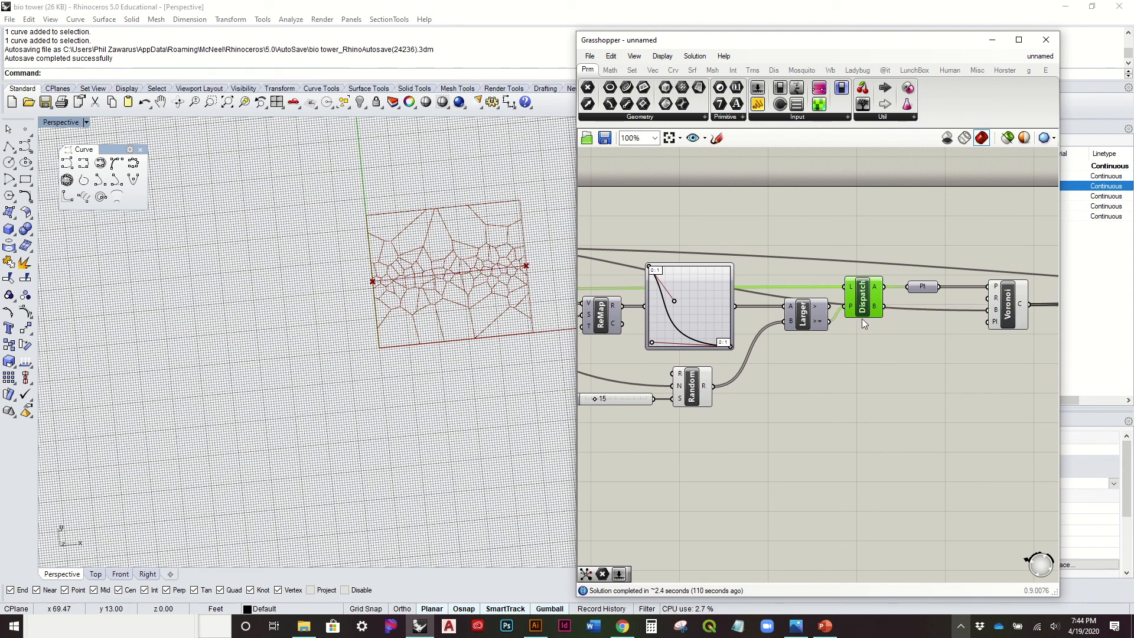
right_drag(1042, 319, 774, 296)
click(826, 306)
click(856, 312)
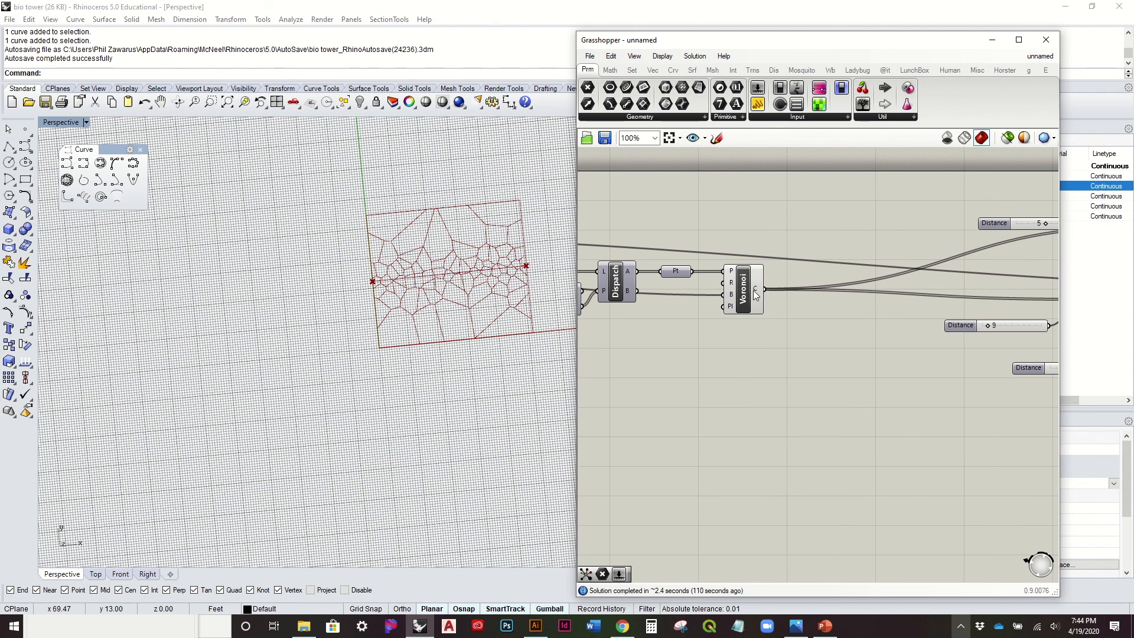
mouse_move(755, 295)
right_drag(692, 285, 813, 281)
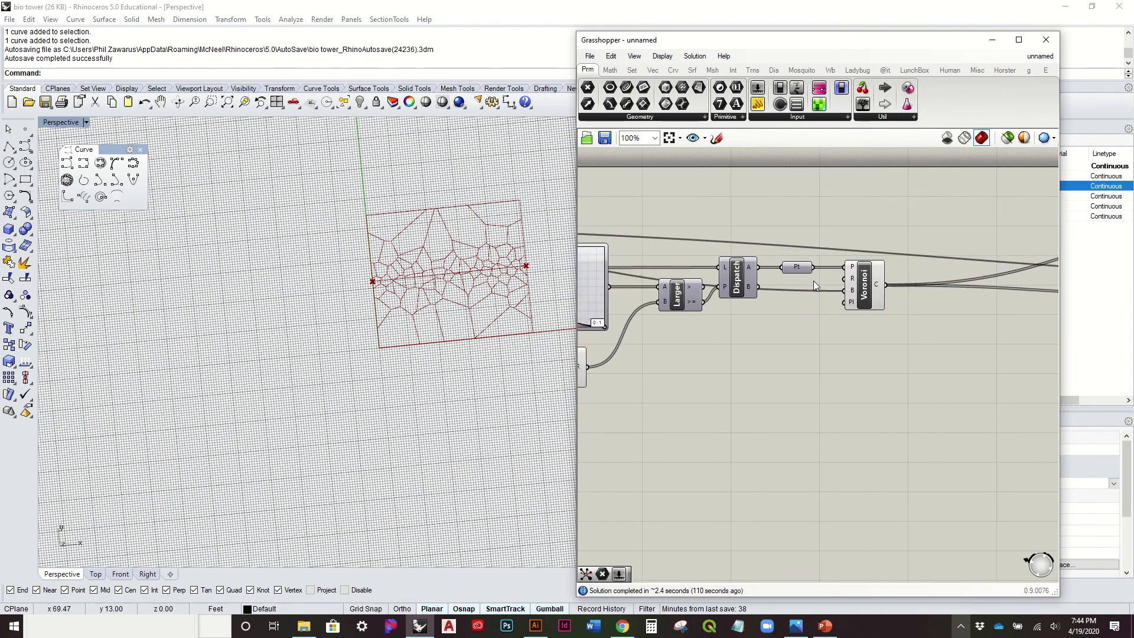
Duplicate the Dispatch component below the original and connect the Curve Closest Point distance output D to the copy's list input L
click(739, 275)
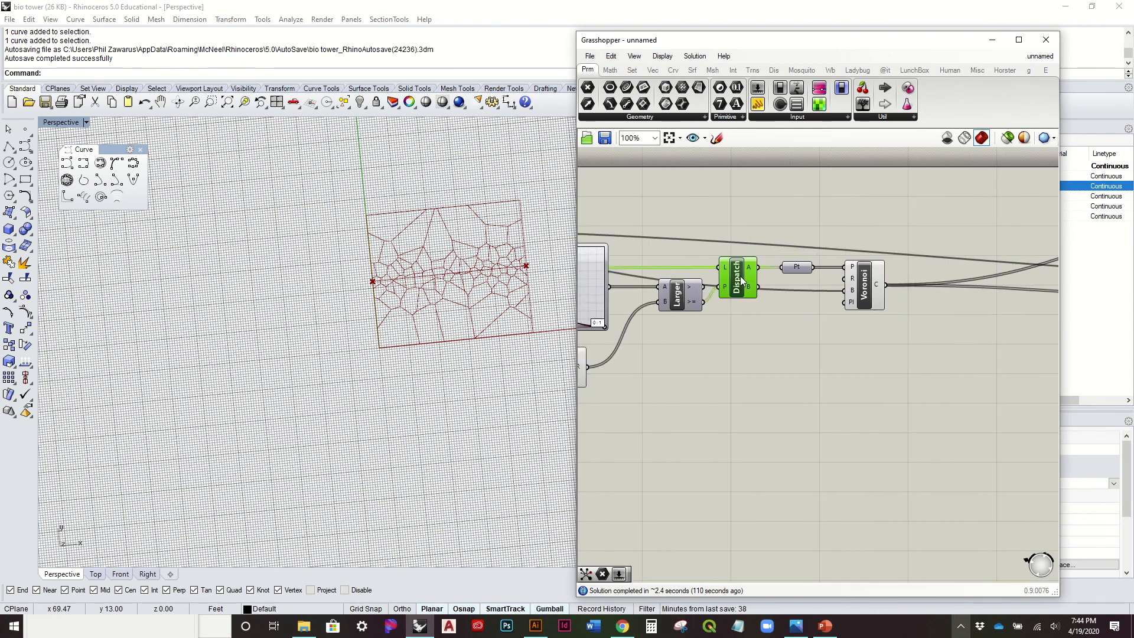
drag(739, 275, 746, 343)
right_drag(747, 343, 915, 332)
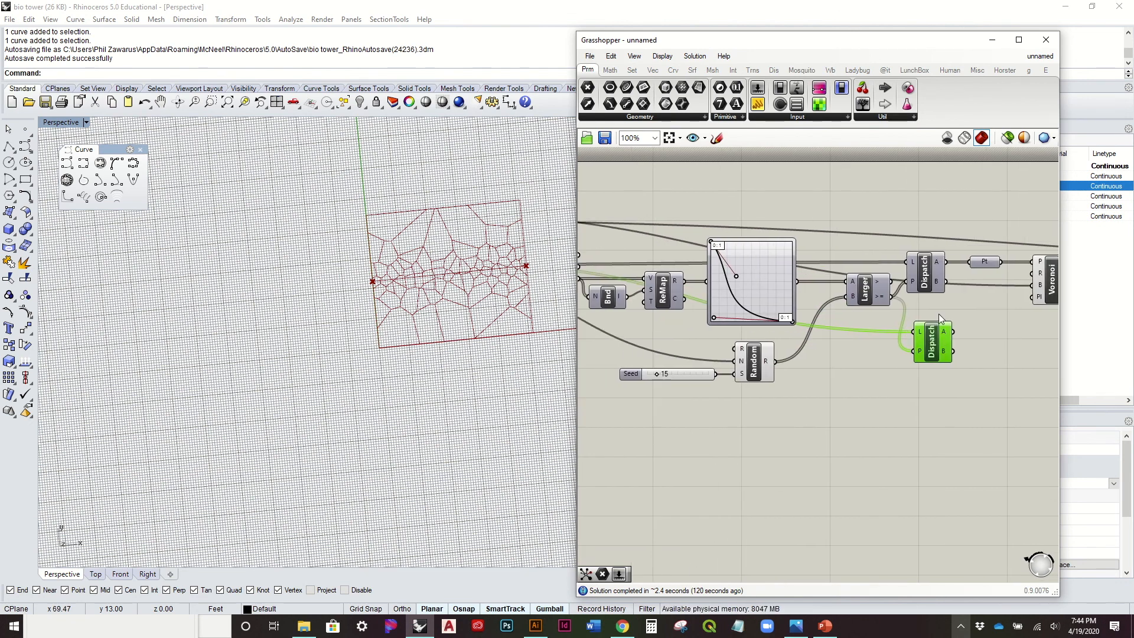
scroll(963, 302, down, 1)
right_drag(675, 284, 731, 278)
drag(710, 277, 982, 320)
Position the copied Dispatch component directly beneath the Voronoi component
right_drag(981, 320, 735, 297)
drag(744, 310, 841, 319)
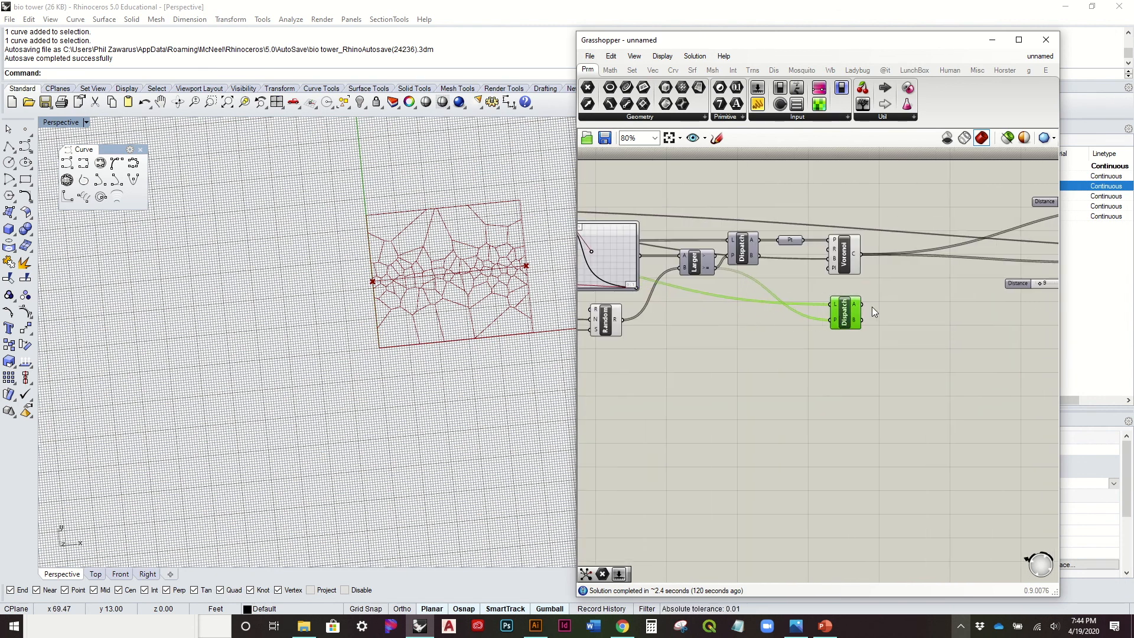
scroll(872, 307, up, 4)
drag(707, 342, 710, 322)
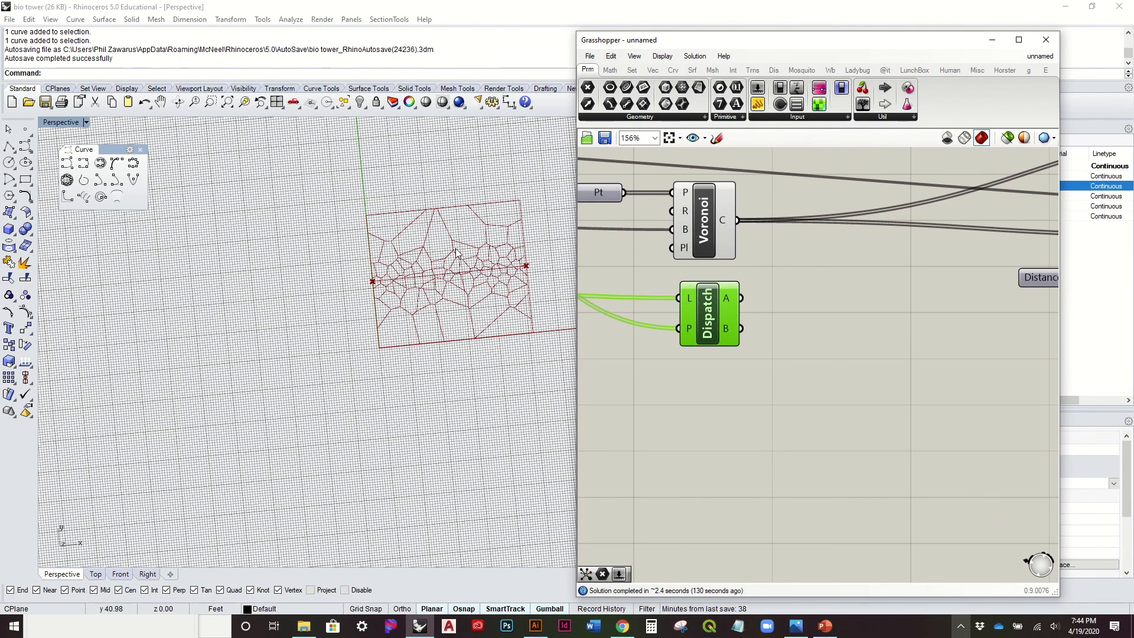
right_drag(738, 278, 716, 303)
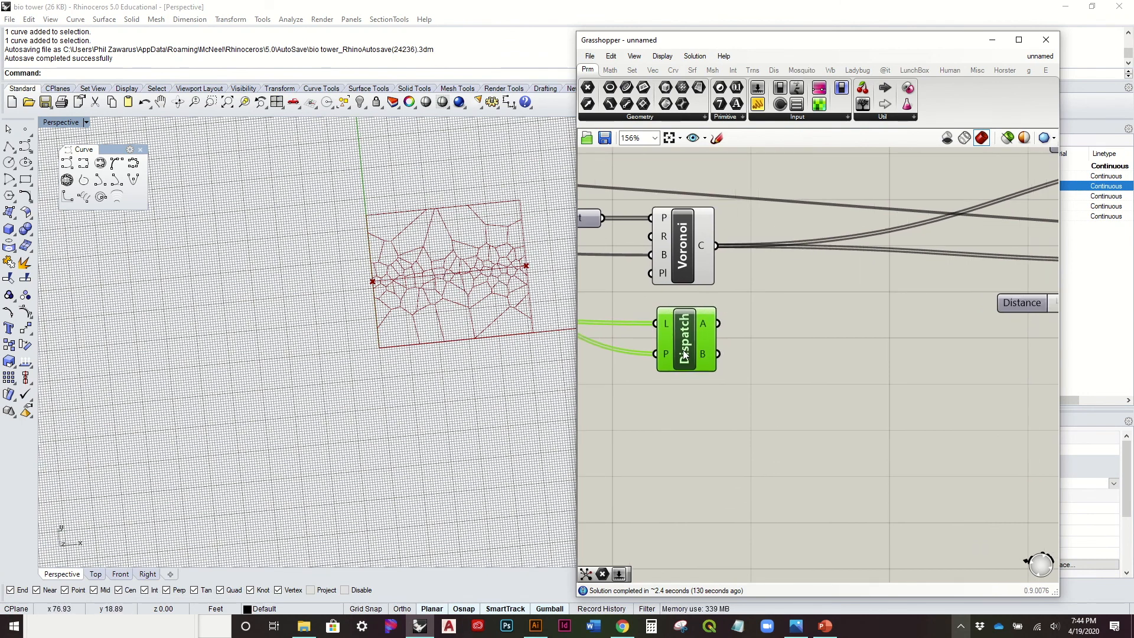
click(763, 322)
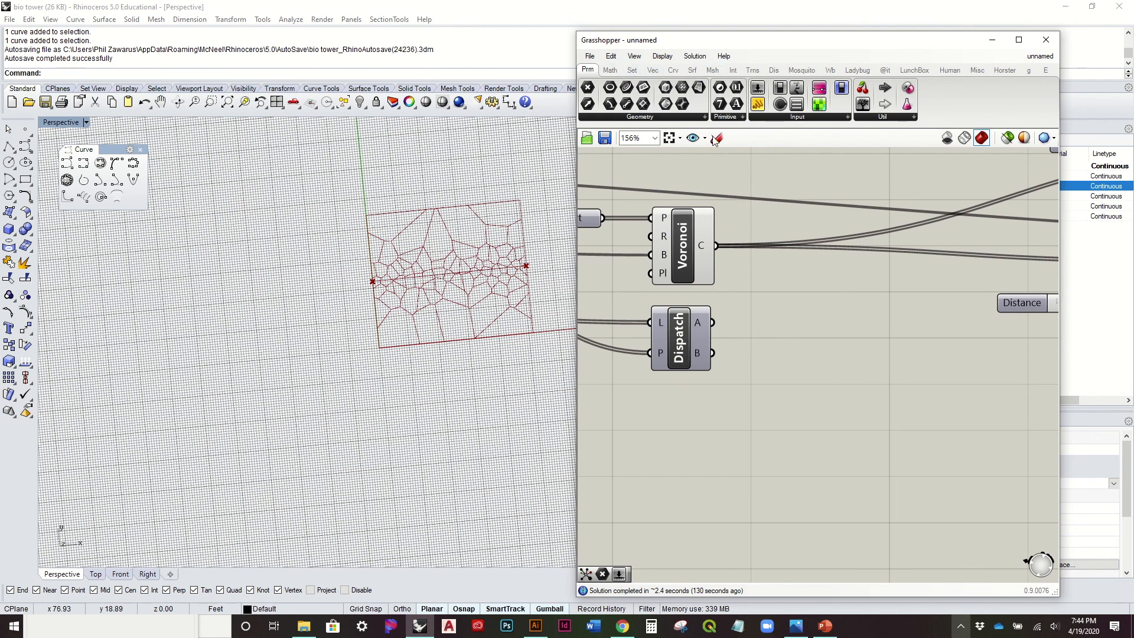
drag(681, 331, 681, 342)
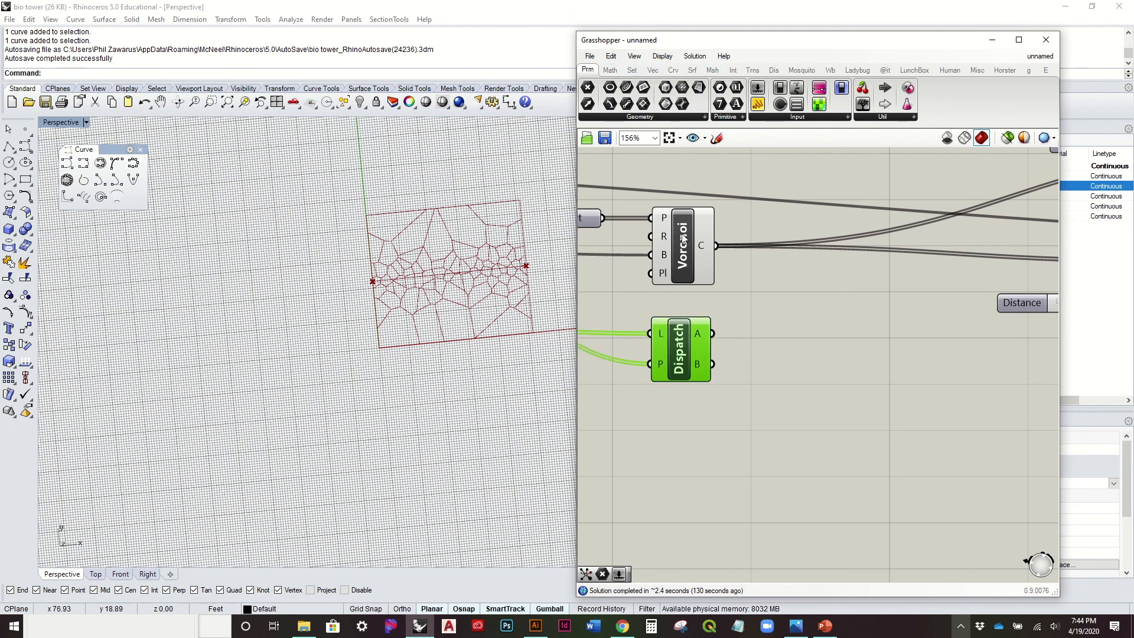
right_drag(683, 239, 810, 255)
scroll(828, 271, down, 2)
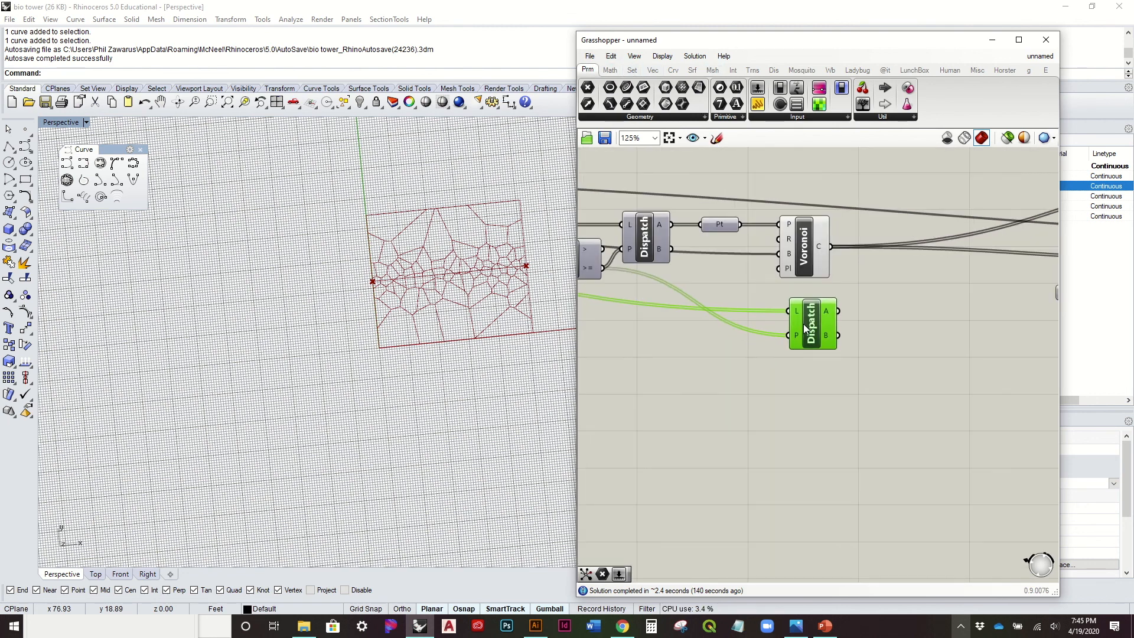
click(872, 317)
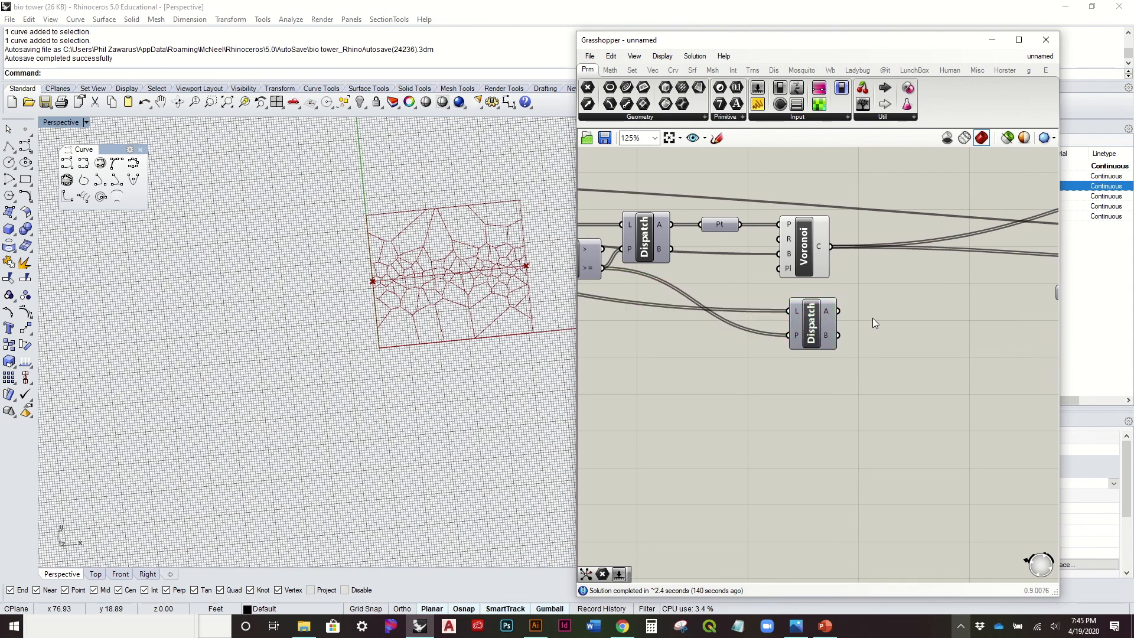
drag(810, 318, 915, 318)
click(887, 237)
right_drag(841, 246, 780, 254)
scroll(656, 258, down, 3)
drag(831, 288, 757, 290)
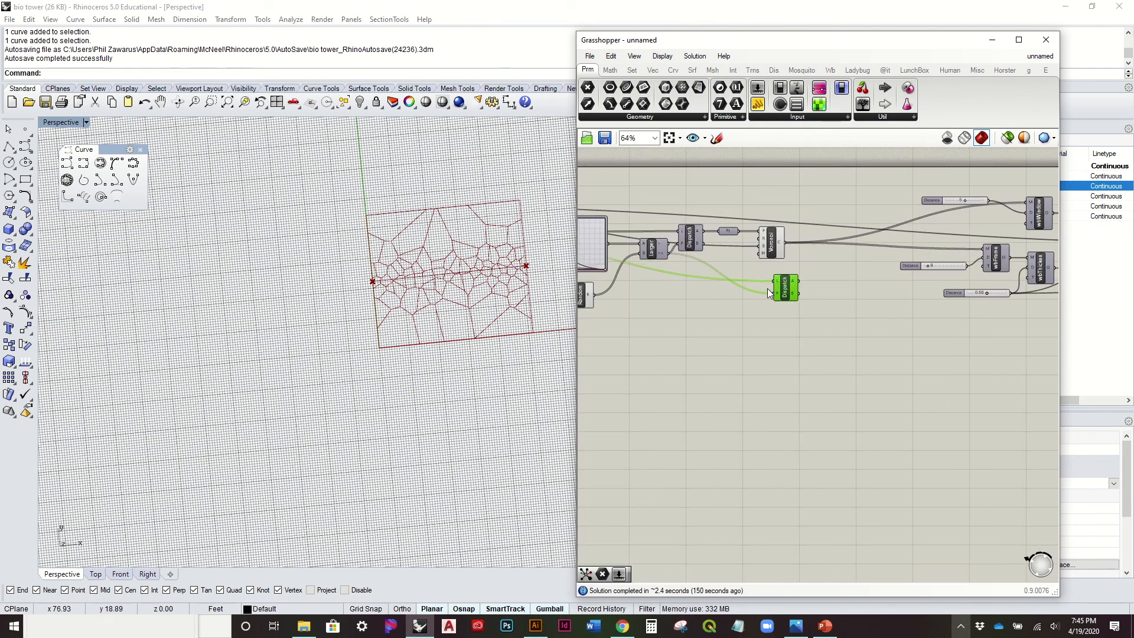
click(795, 281)
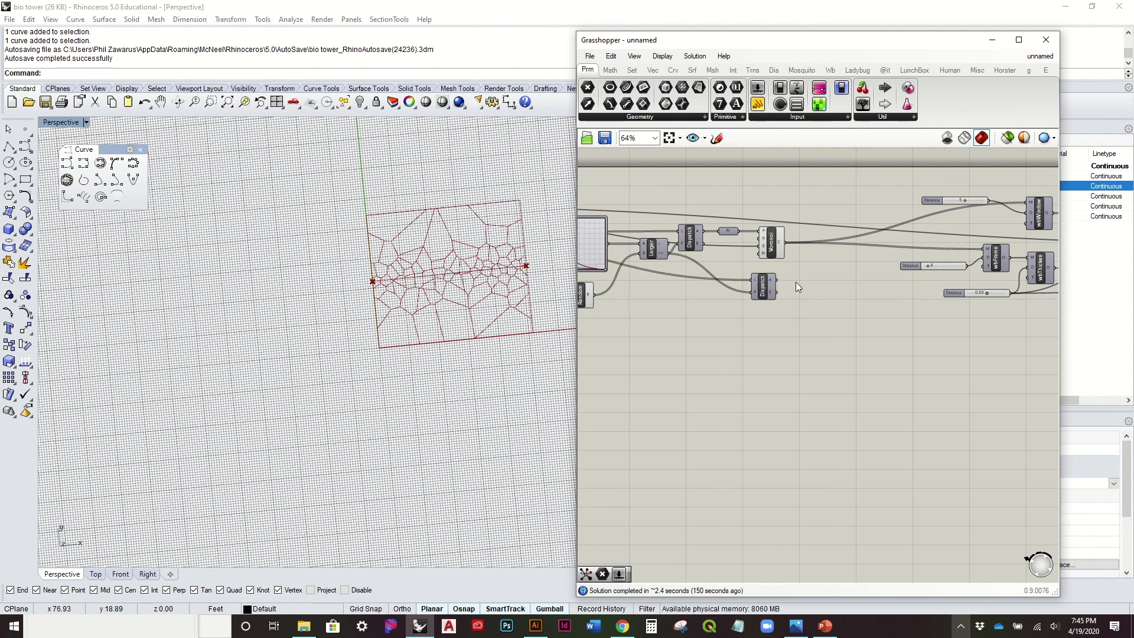
Add a Smaller Than component and connect the copied Dispatch's output A to its input A
mouse_move(775, 283)
scroll(754, 279, up, 3)
click(694, 292)
click(610, 70)
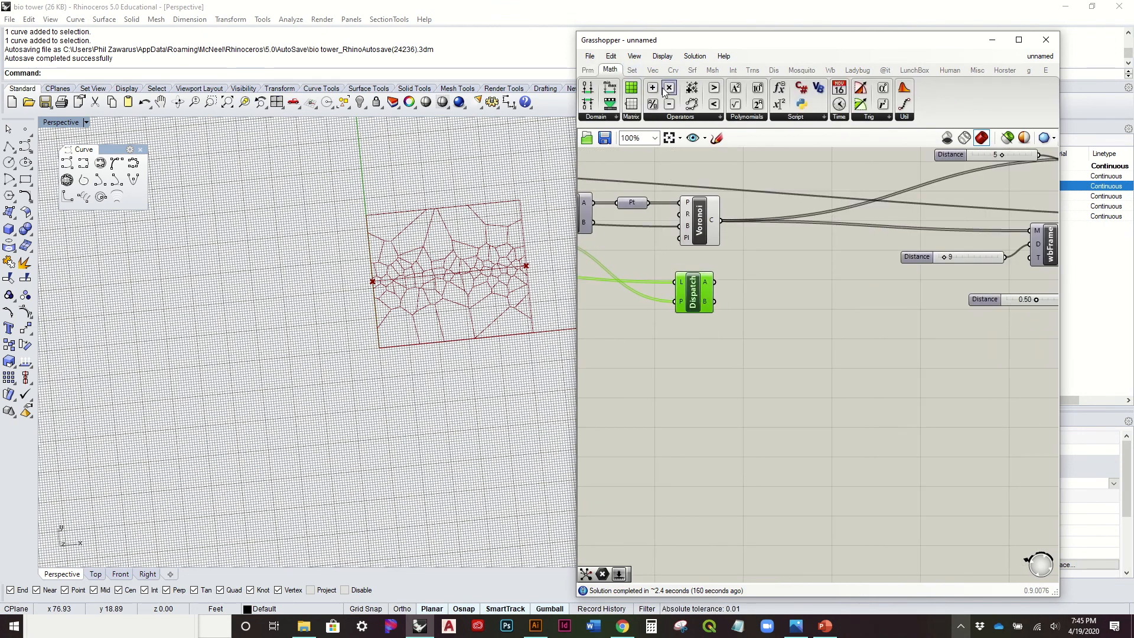
drag(713, 105, 772, 287)
Create a number slider with the value 12 and connect it to the Smaller Than component's input B
double_click(710, 344)
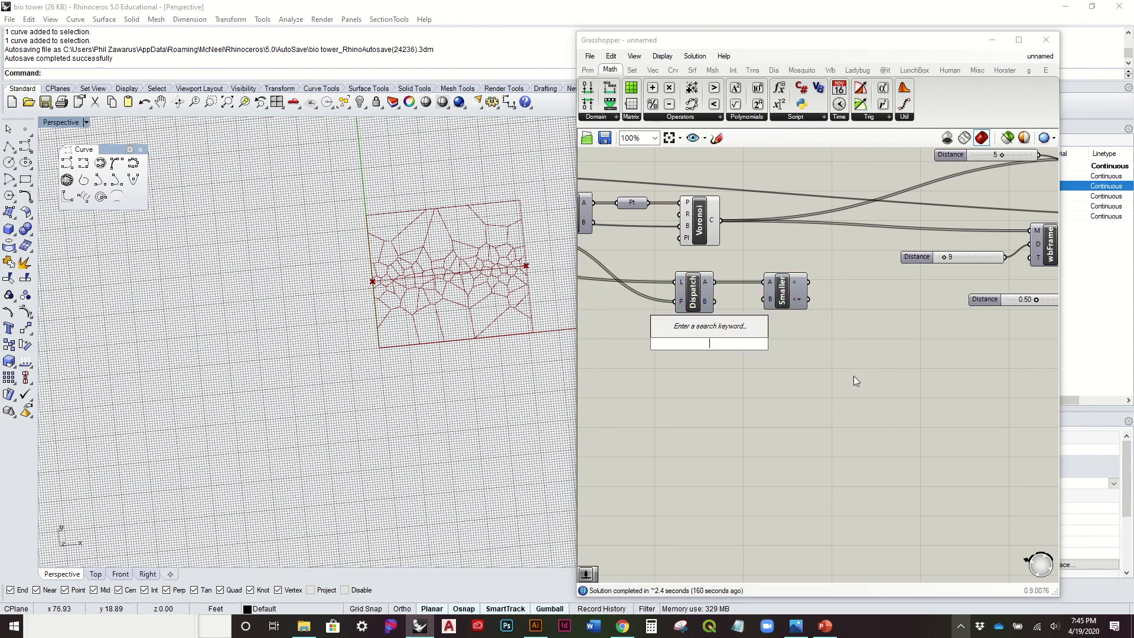
text(12)
key(Return)
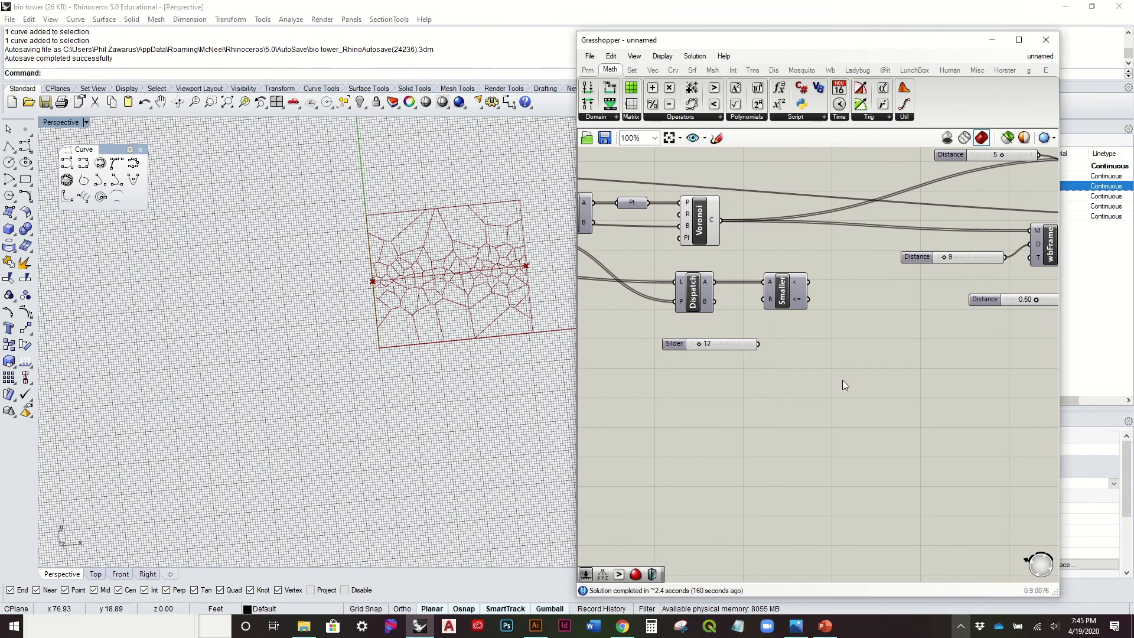
drag(758, 343, 778, 304)
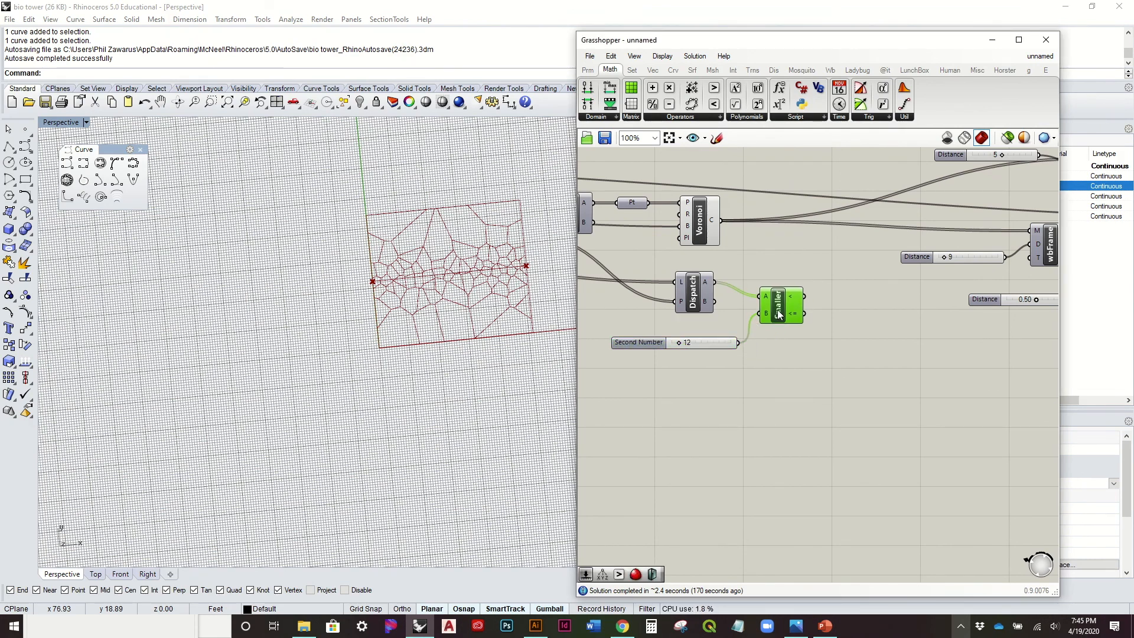
Add a new Dispatch component, feeding its L from the Voronoi cells and its P from the Smaller Than component's <= output
click(630, 70)
click(608, 117)
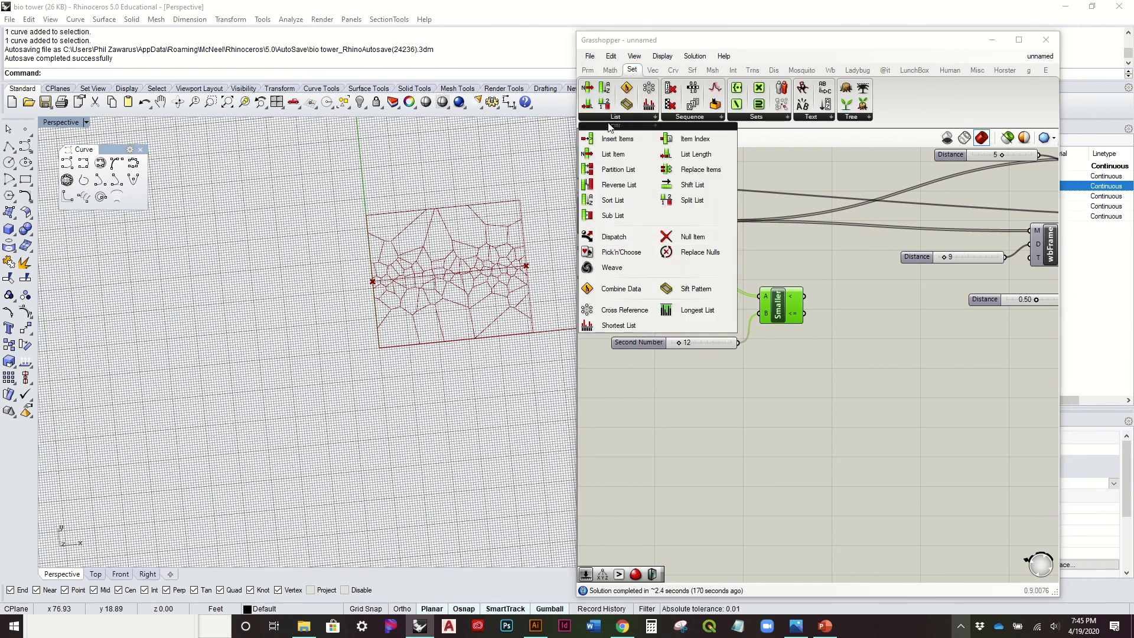
drag(642, 222, 852, 274)
right_drag(725, 212, 784, 211)
click(877, 298)
mouse_move(886, 257)
mouse_down()
mouse_move(905, 281)
mouse_move(894, 258)
mouse_up()
Turn the Voronoi component's preview off
right_drag(870, 341, 870, 337)
drag(868, 357, 707, 269)
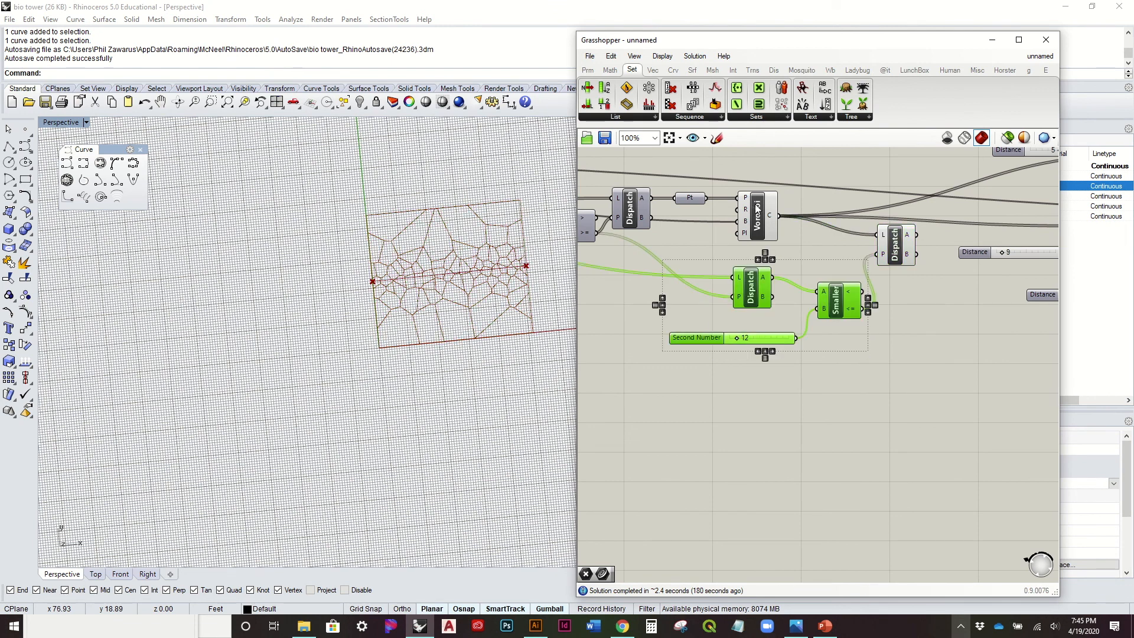
right_click(756, 203)
click(820, 231)
Move all the downstream Weaverbird components and sliders further along the canvas to make room after the new Dispatch
right_drag(853, 245, 682, 263)
scroll(682, 262, down, 5)
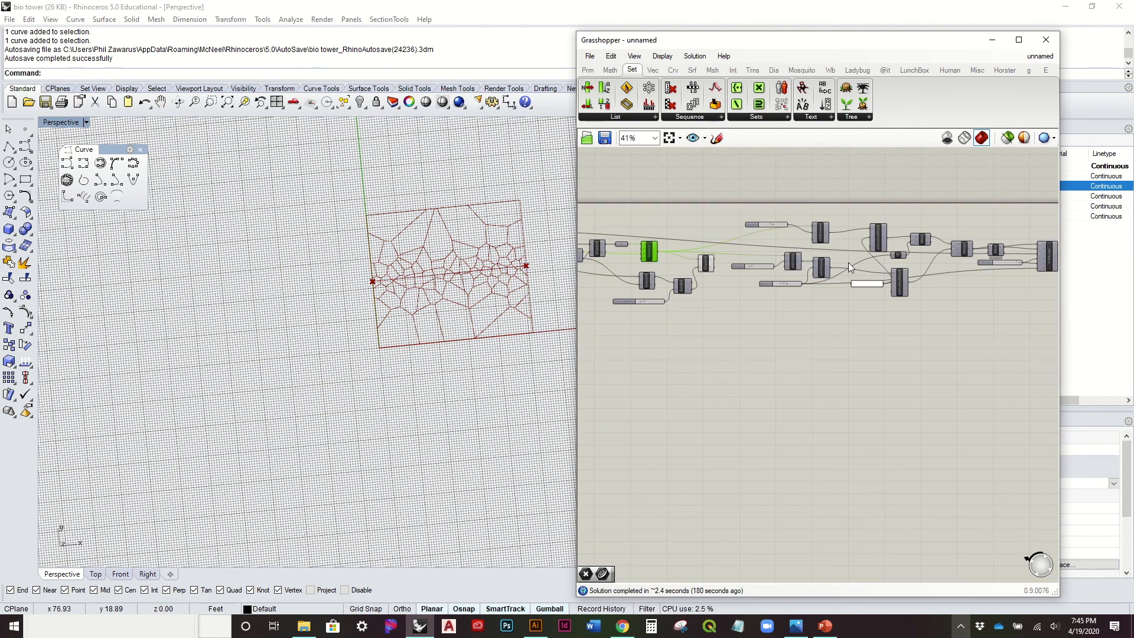
drag(974, 349, 643, 198)
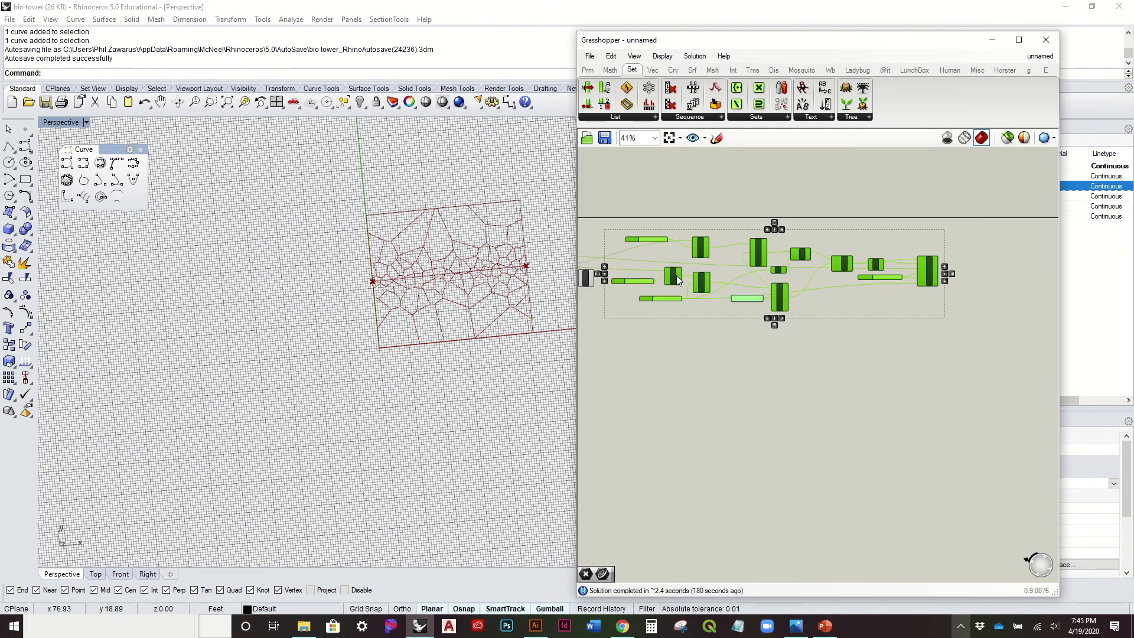
click(793, 236)
Add two Curve parameters and connect them to outputs A and B of the Dispatch that splits the Voronoi cells
scroll(794, 238, up, 5)
drag(833, 301, 819, 293)
click(588, 70)
drag(592, 92, 866, 210)
drag(842, 293, 891, 265)
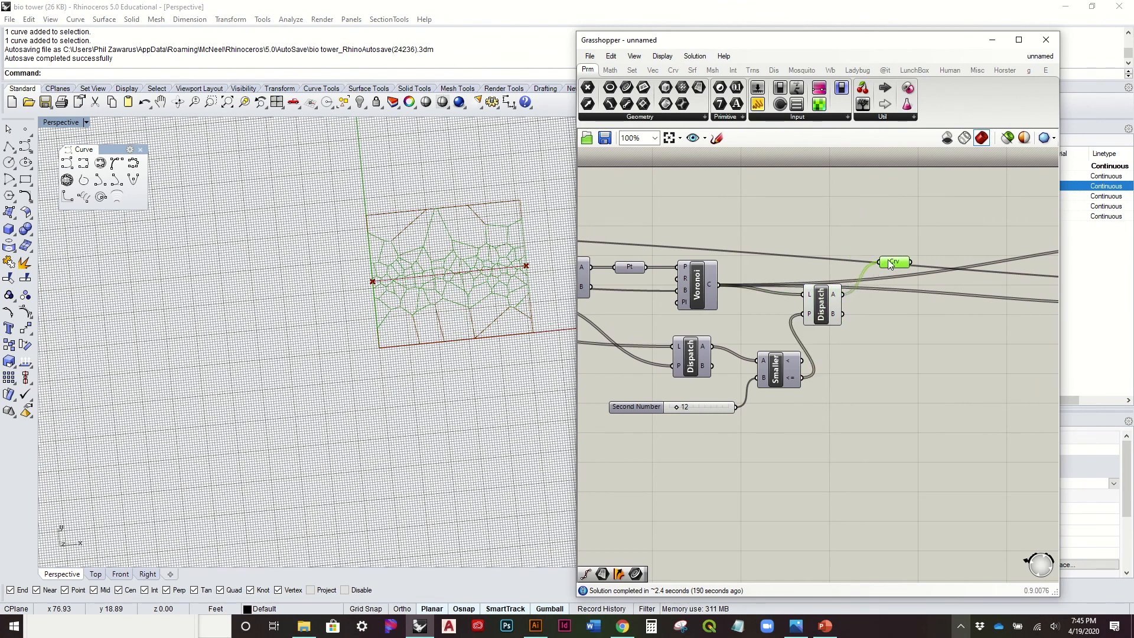
alt+drag(891, 264, 888, 323)
click(822, 302)
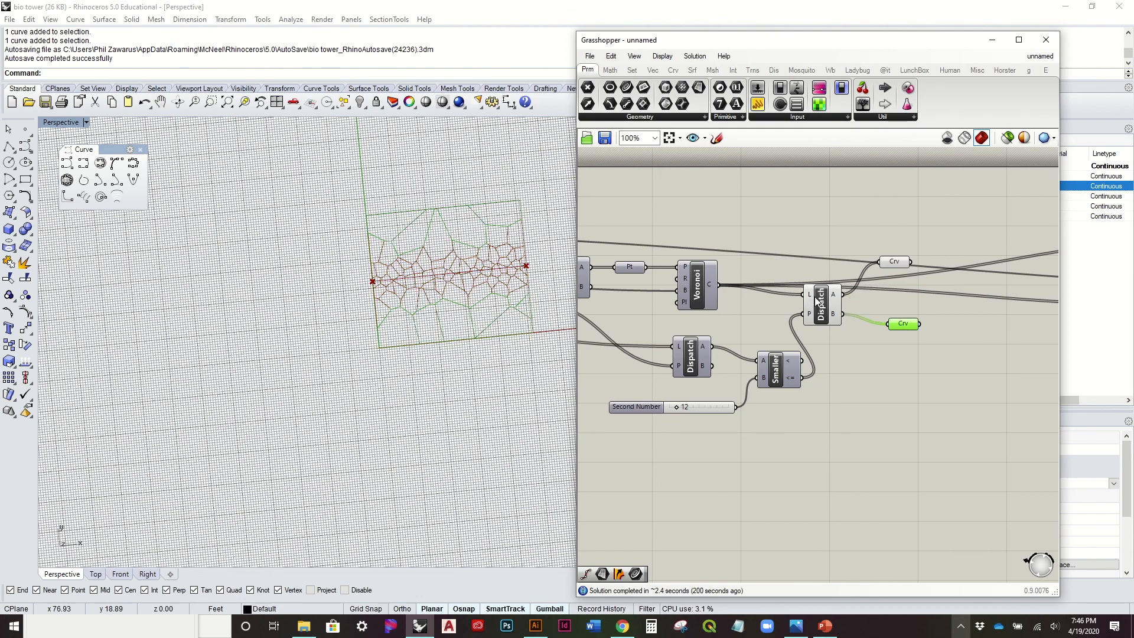
Turn off the preview of the Dispatch splitting the Voronoi cells and examine the cell group held by each Curve parameter
right_click(823, 297)
click(867, 292)
click(885, 262)
scroll(472, 266, up, 5)
right_drag(506, 207, 537, 281)
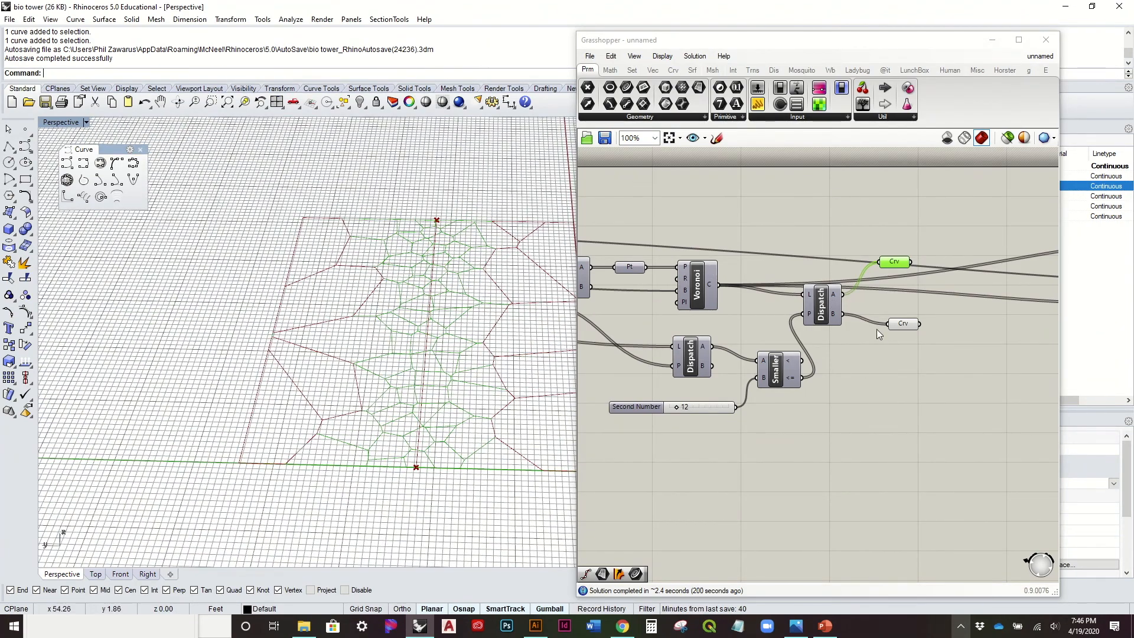
click(904, 323)
right_drag(402, 302, 298, 327)
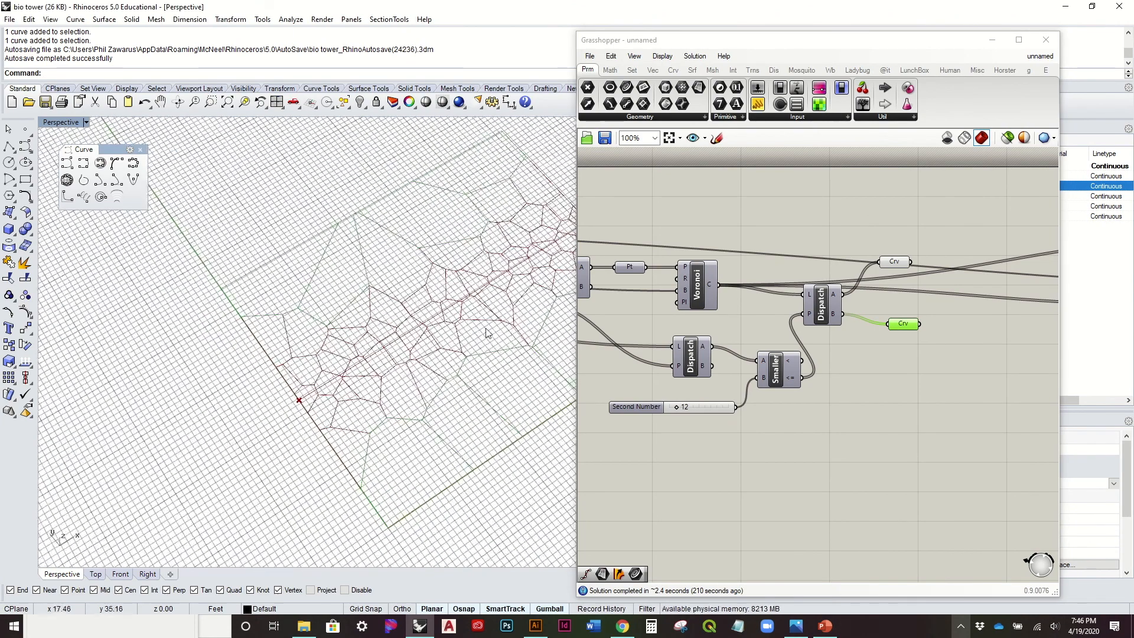
Move the Curve parameter fed by Dispatch output A closer to the Curve parameter fed by output B
click(897, 306)
right_drag(896, 307, 765, 327)
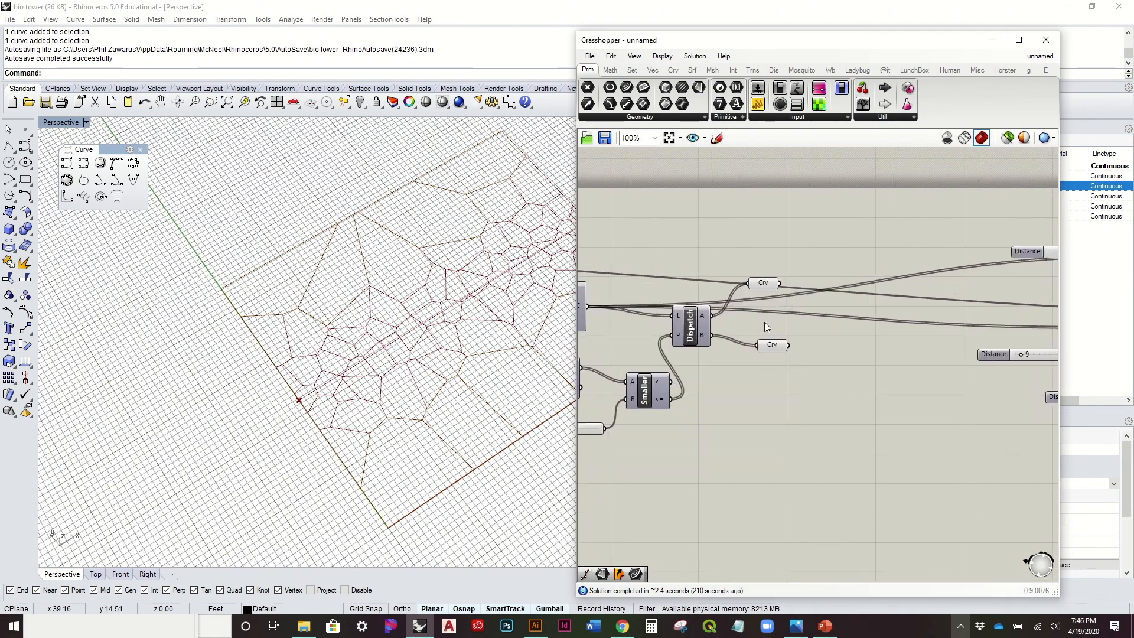
drag(762, 287, 761, 305)
right_drag(723, 338, 863, 320)
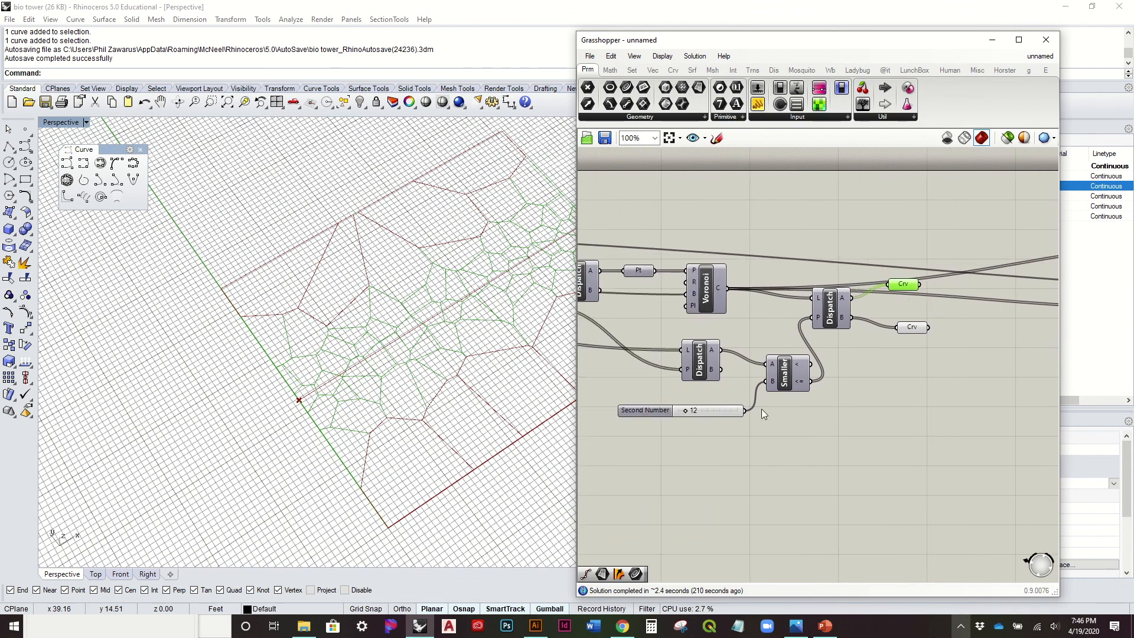
Connect the Curve parameter fed by Dispatch output B to the M input of the wbFrame component
right_drag(900, 366, 682, 393)
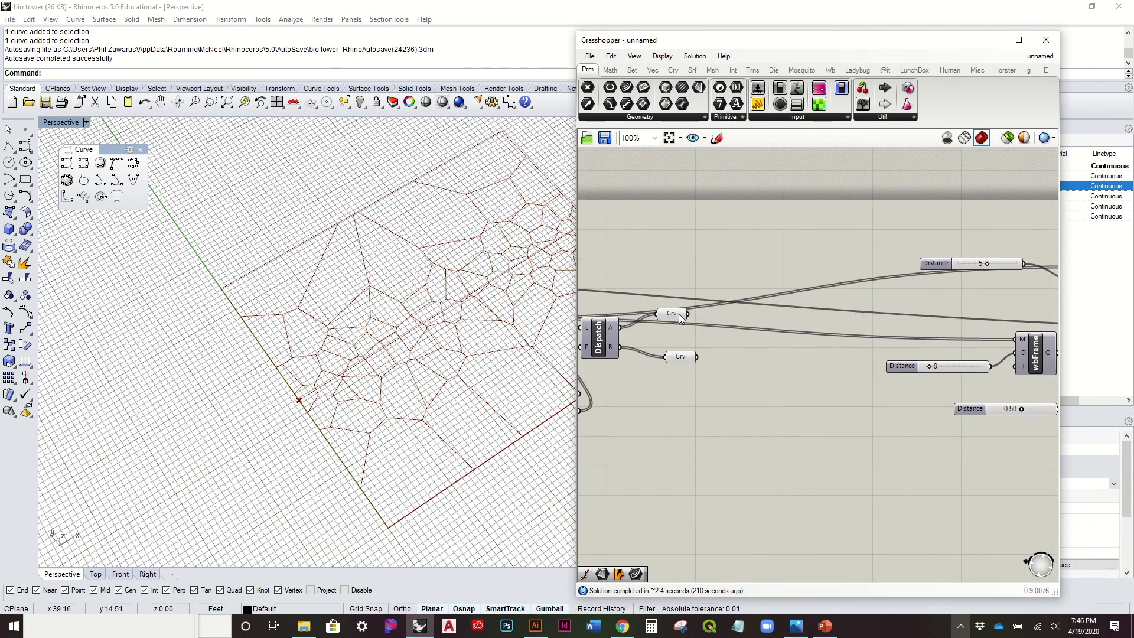
click(676, 357)
right_drag(809, 364, 764, 366)
scroll(764, 366, down, 2)
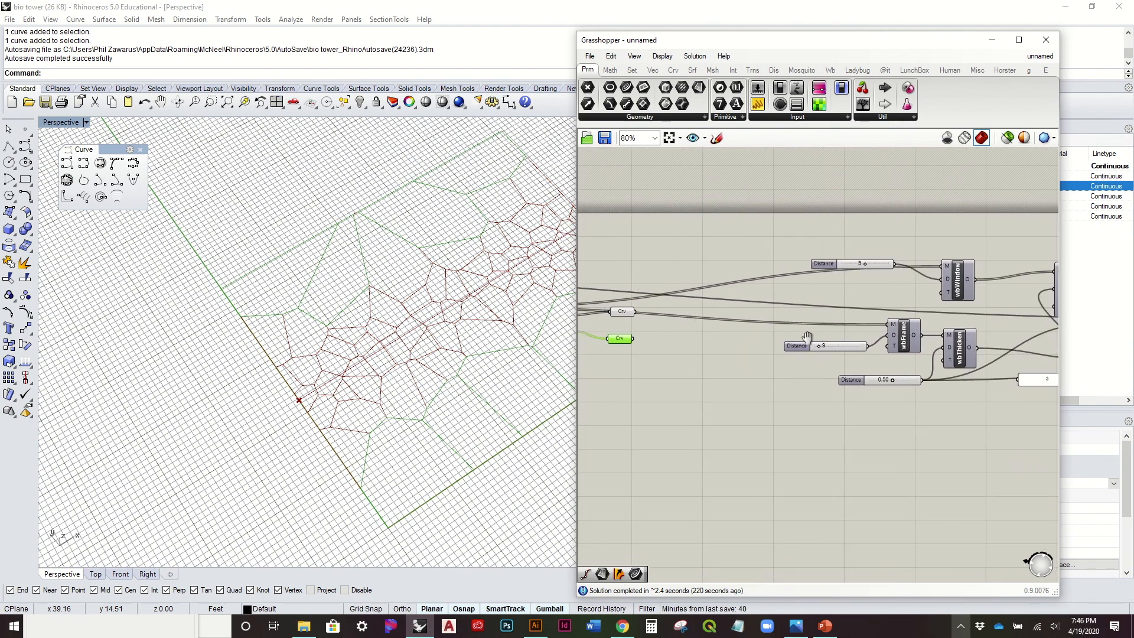
drag(634, 338, 891, 325)
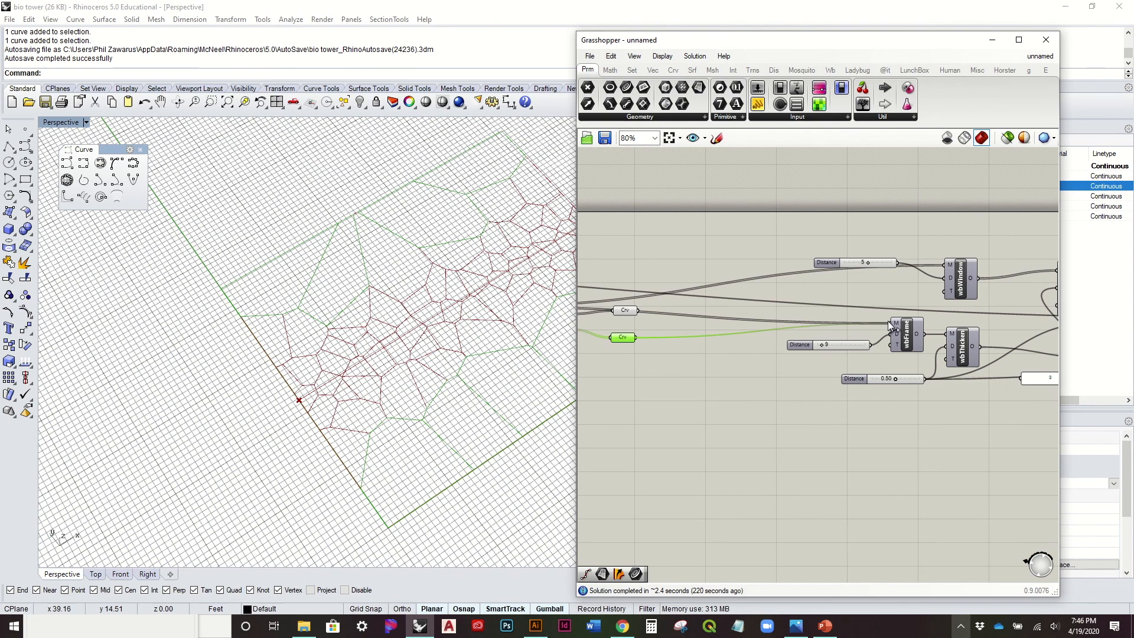
Turn on the wbFrame component's preview and align the output A Curve parameter above the other one
right_drag(893, 326, 768, 313)
right_click(781, 321)
click(808, 343)
right_drag(473, 347, 430, 355)
right_drag(714, 320, 772, 304)
right_drag(596, 290, 704, 283)
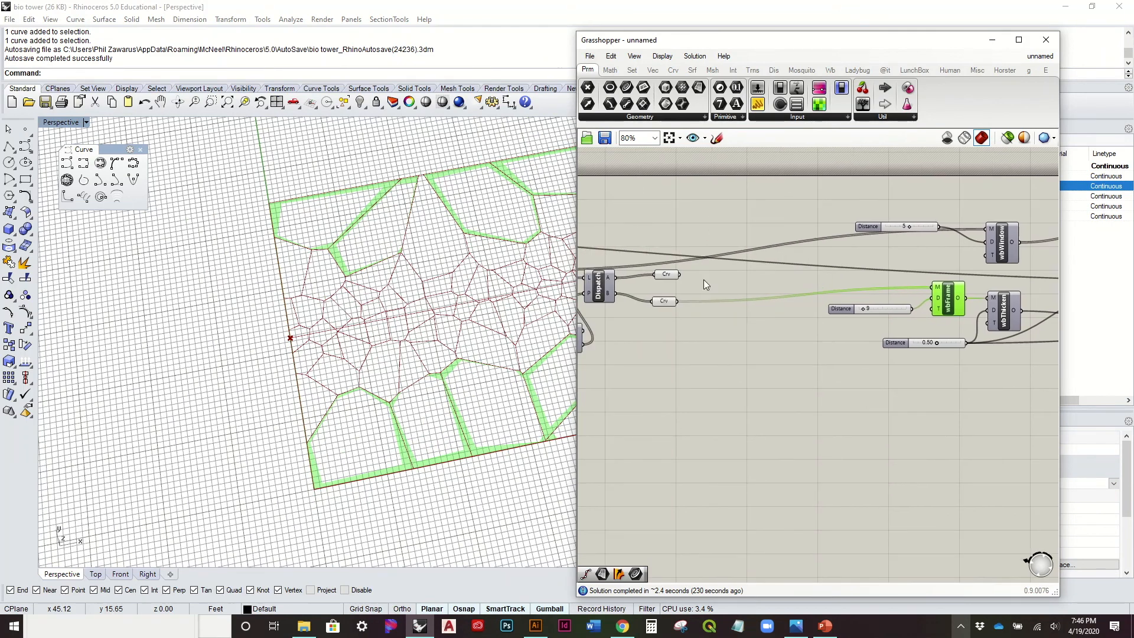
drag(660, 277, 664, 277)
click(711, 276)
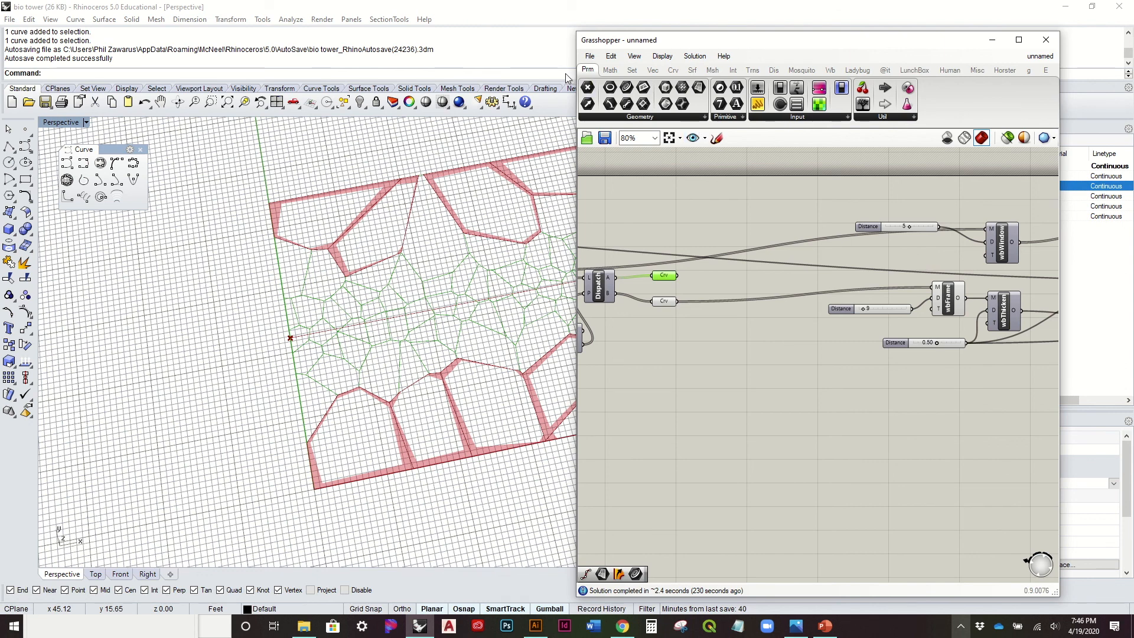
Try a wbWindow component on the Curve parameter fed by Dispatch output A
click(692, 70)
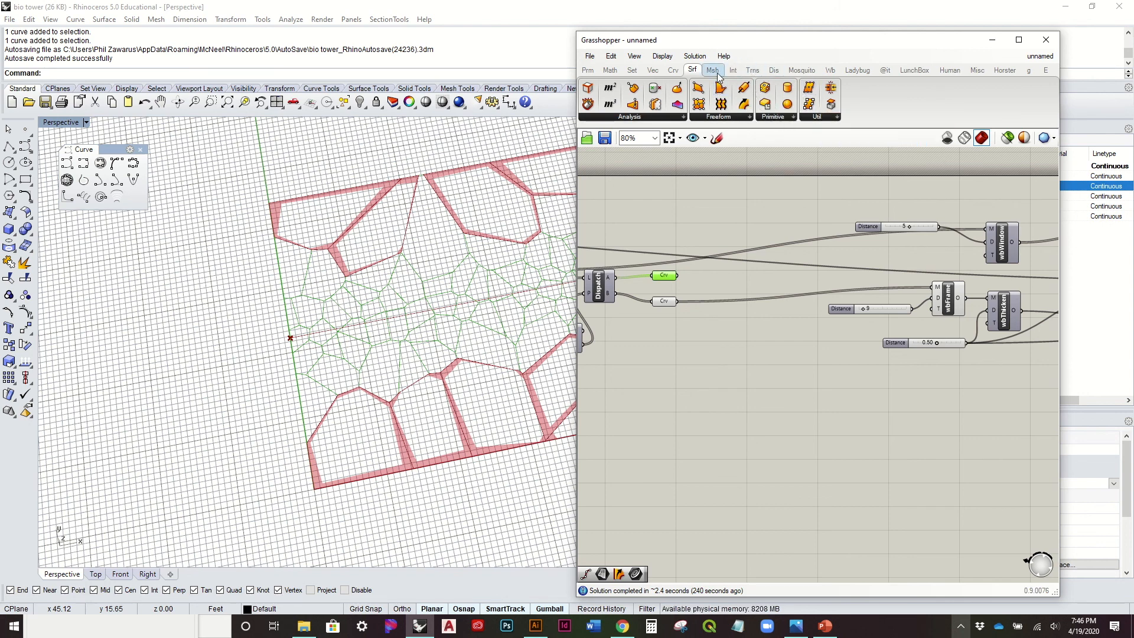
click(805, 71)
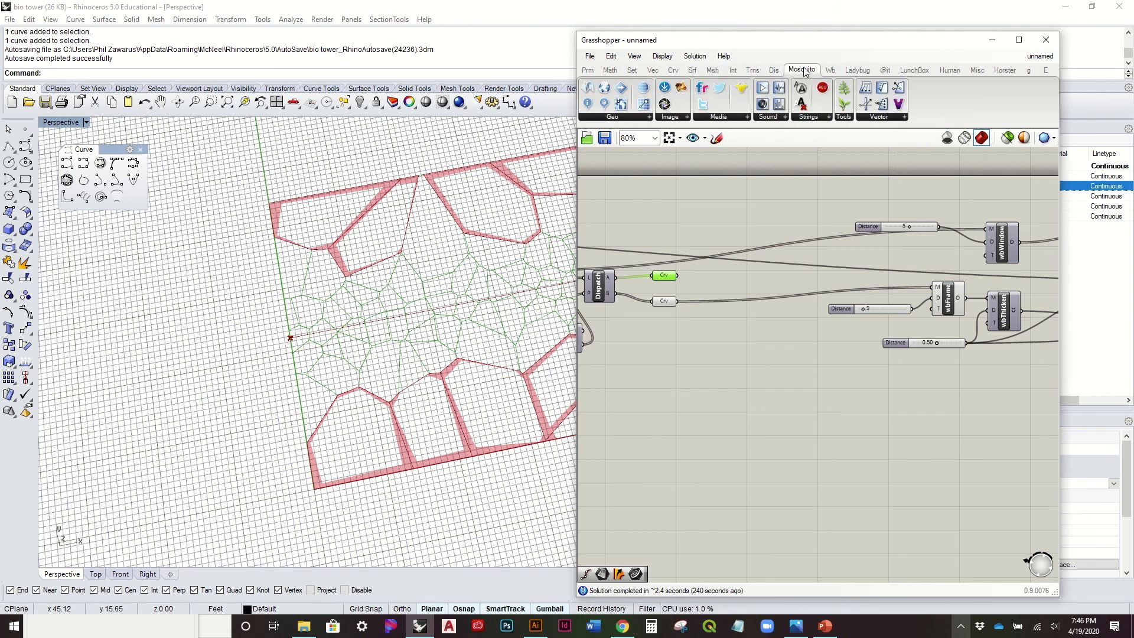
click(829, 70)
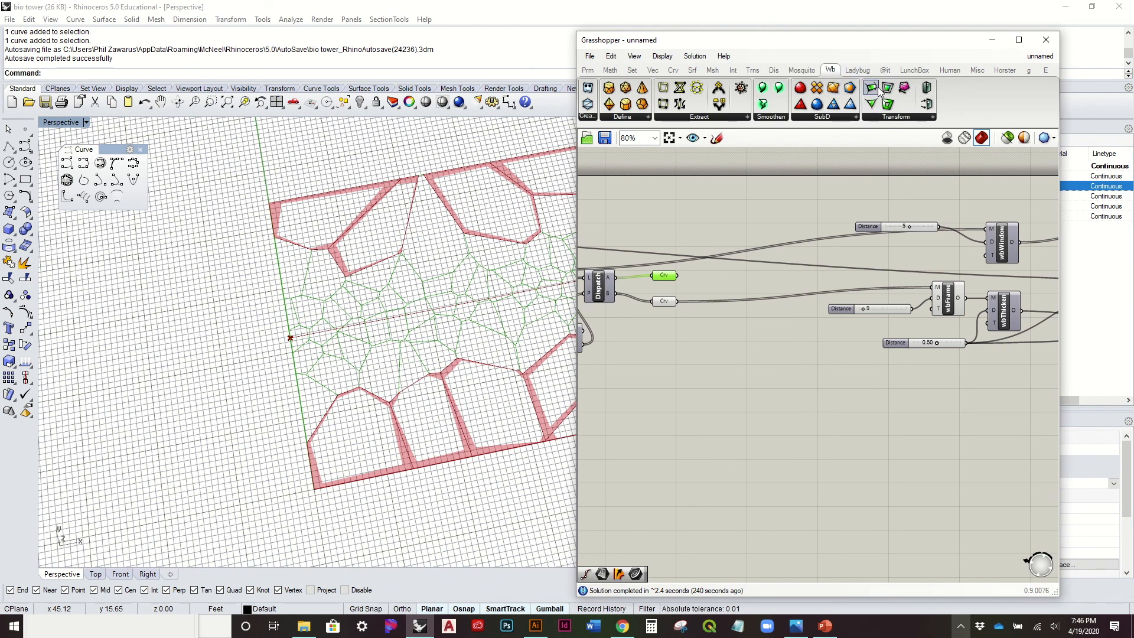
drag(887, 89, 774, 273)
mouse_move(678, 275)
mouse_down()
mouse_move(761, 261)
mouse_move(766, 281)
mouse_up()
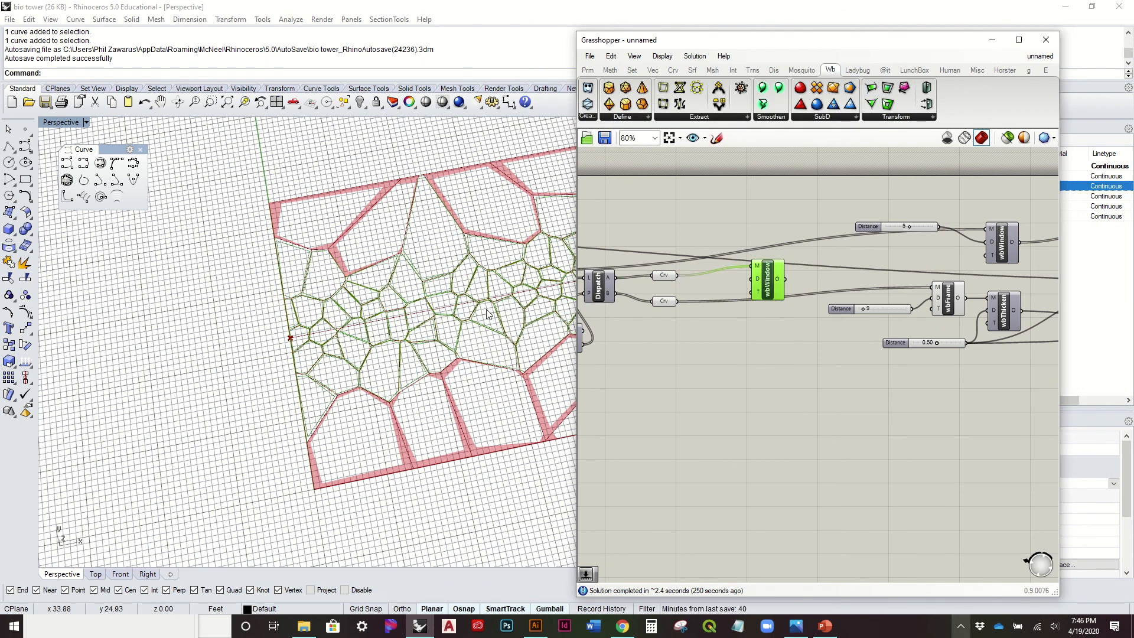
scroll(488, 313, up, 5)
click(765, 273)
key(Delete)
Create Boundary Surfaces from the output A Curve parameter and feed them into the B input of a Mesh Brep component
click(660, 275)
click(692, 70)
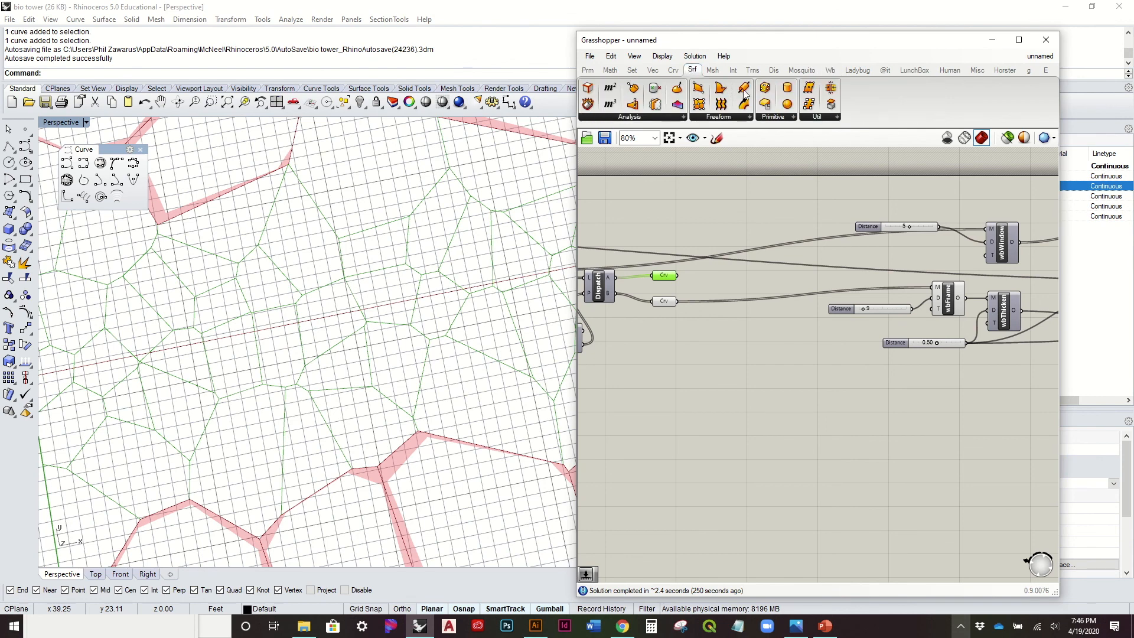
drag(743, 89, 742, 231)
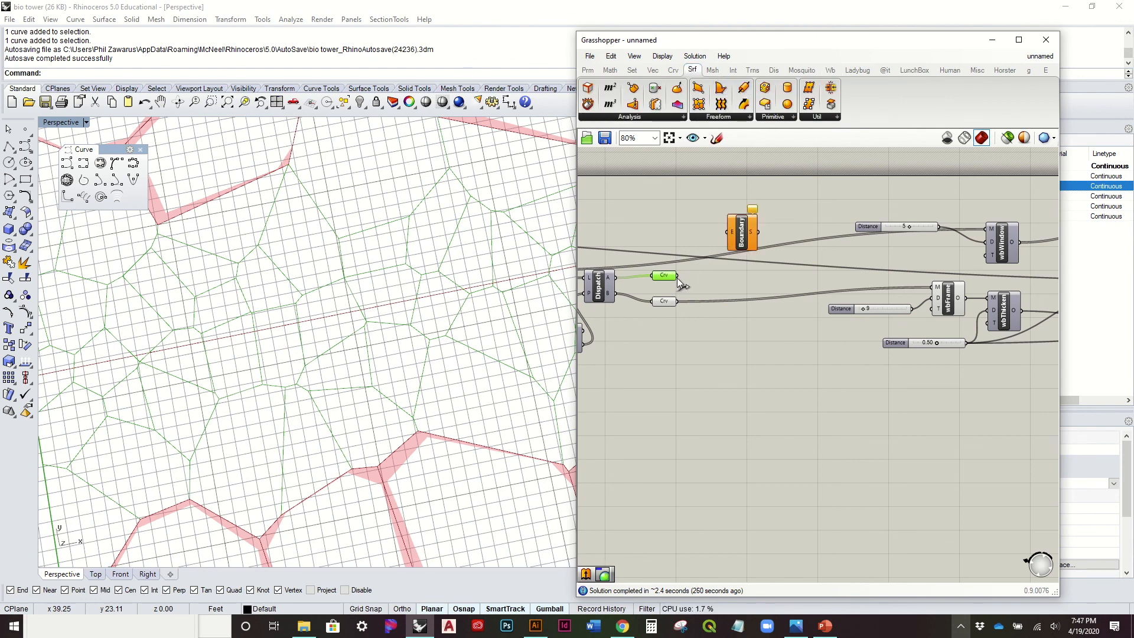
mouse_move(676, 275)
mouse_down()
mouse_move(730, 231)
mouse_move(722, 288)
mouse_move(699, 281)
mouse_up()
scroll(345, 280, down, 4)
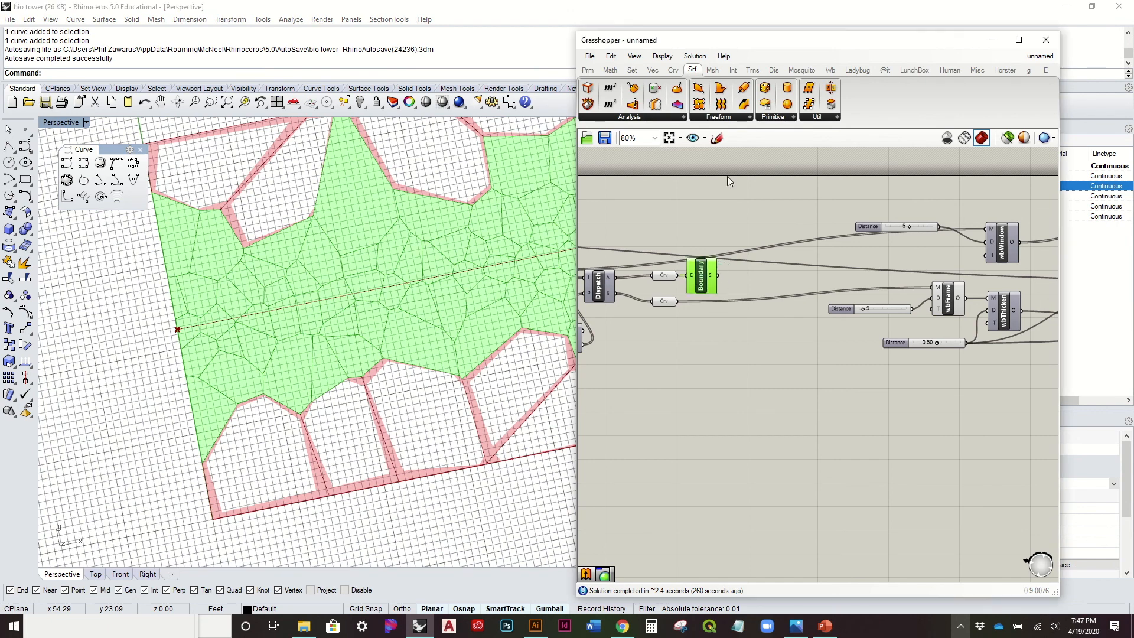
click(712, 69)
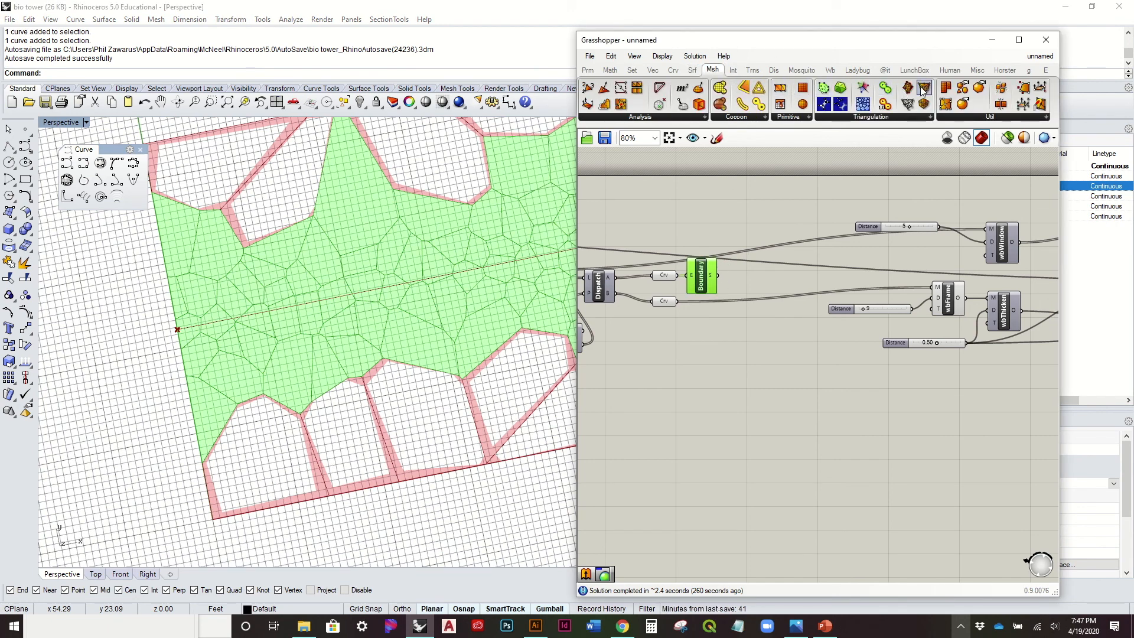
mouse_move(767, 278)
mouse_down()
mouse_move(749, 277)
mouse_move(758, 282)
mouse_up()
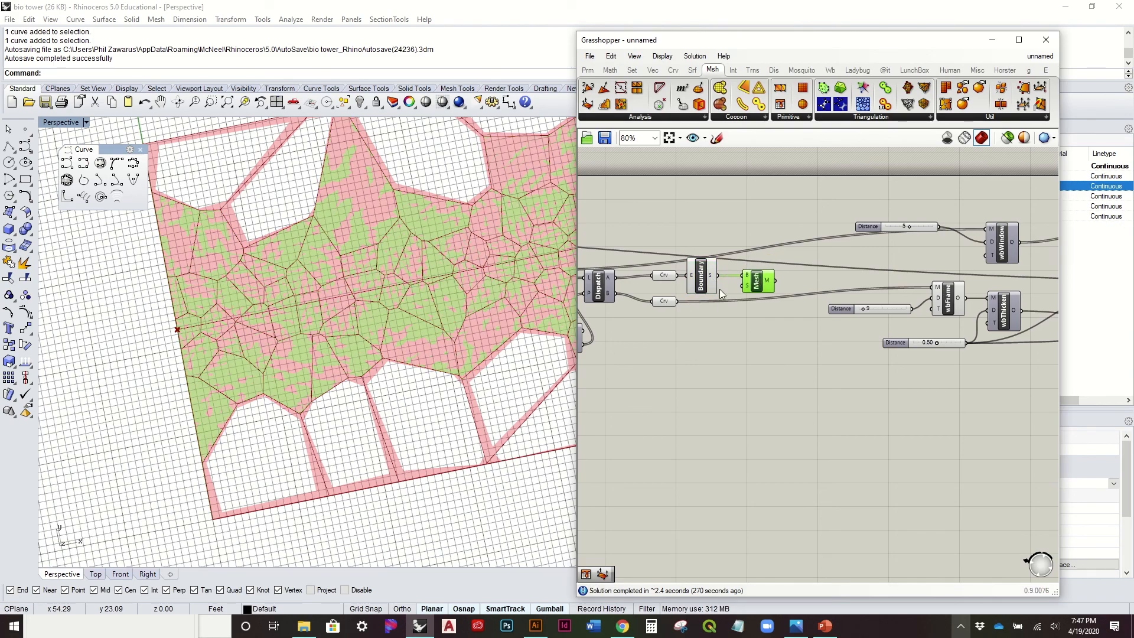
Turn off the preview of the cell Dispatch, both Curve parameters and the Boundary Surfaces component
drag(721, 317, 608, 242)
right_click(700, 212)
click(736, 235)
scroll(289, 256, down, 6)
right_drag(306, 282, 304, 266)
scroll(378, 282, up, 6)
mouse_move(378, 282)
right_down()
mouse_move(384, 267)
mouse_move(363, 280)
right_up()
scroll(384, 269, down, 6)
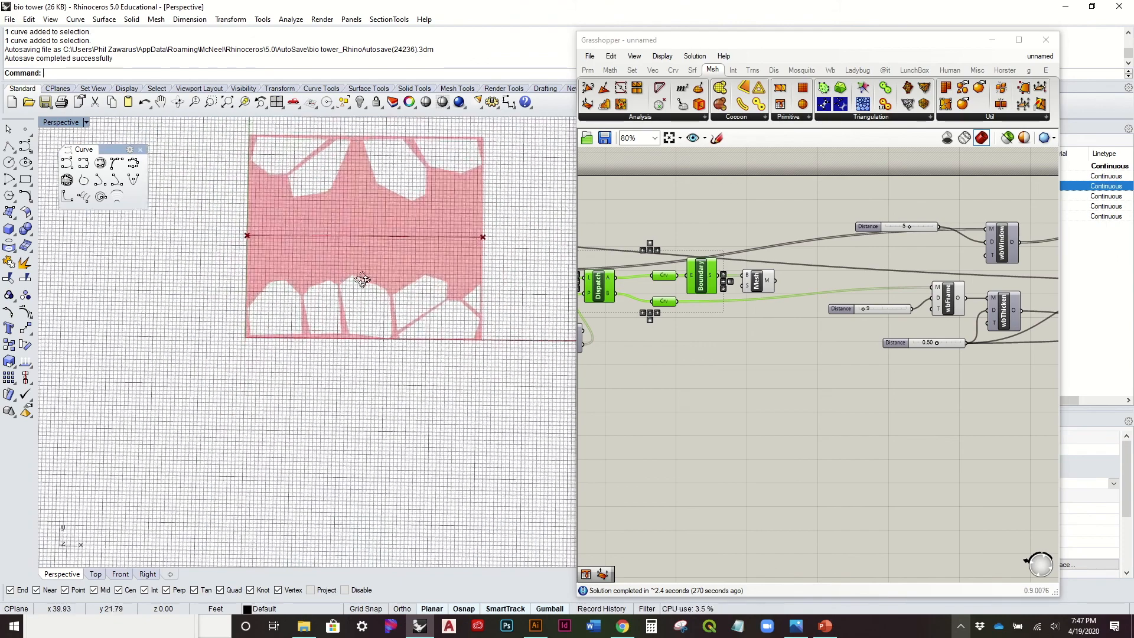
click(815, 240)
Set the Second Number slider feeding the Smaller Than component to 6
right_drag(757, 238, 865, 232)
right_drag(709, 250, 806, 240)
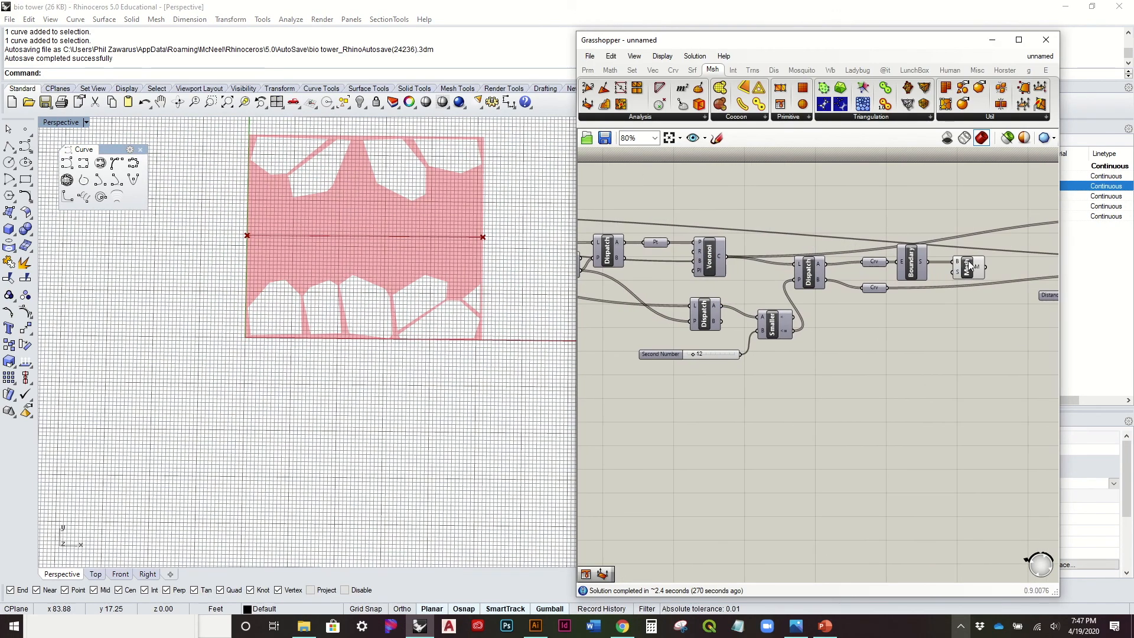
right_drag(692, 357, 742, 356)
scroll(742, 356, up, 3)
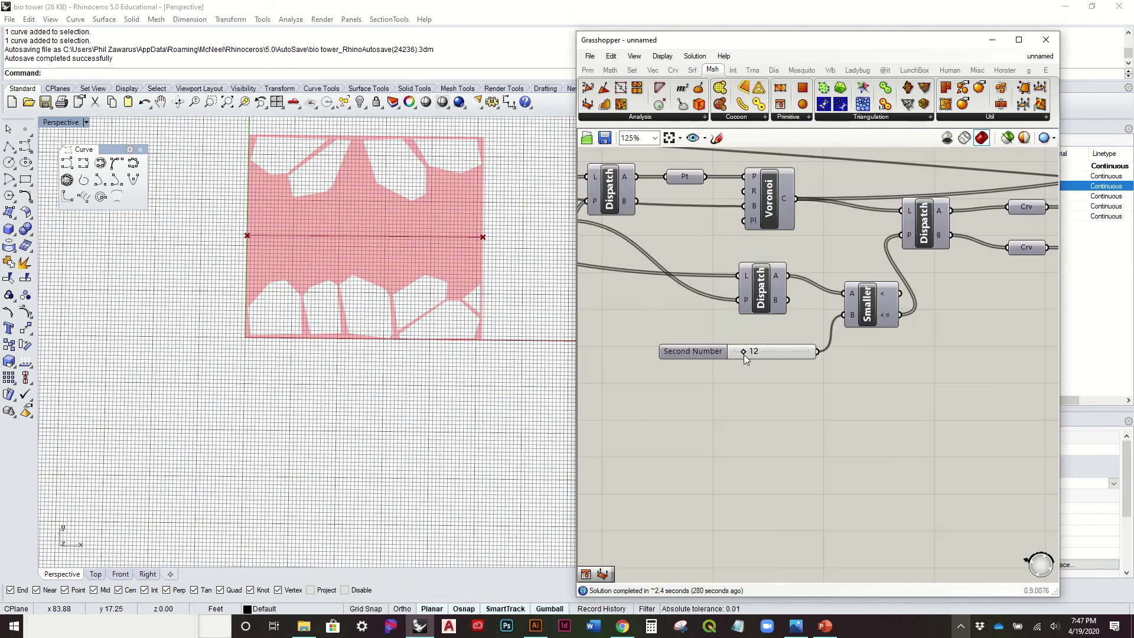
drag(743, 354, 740, 353)
right_drag(464, 302, 532, 246)
right_drag(573, 398, 443, 420)
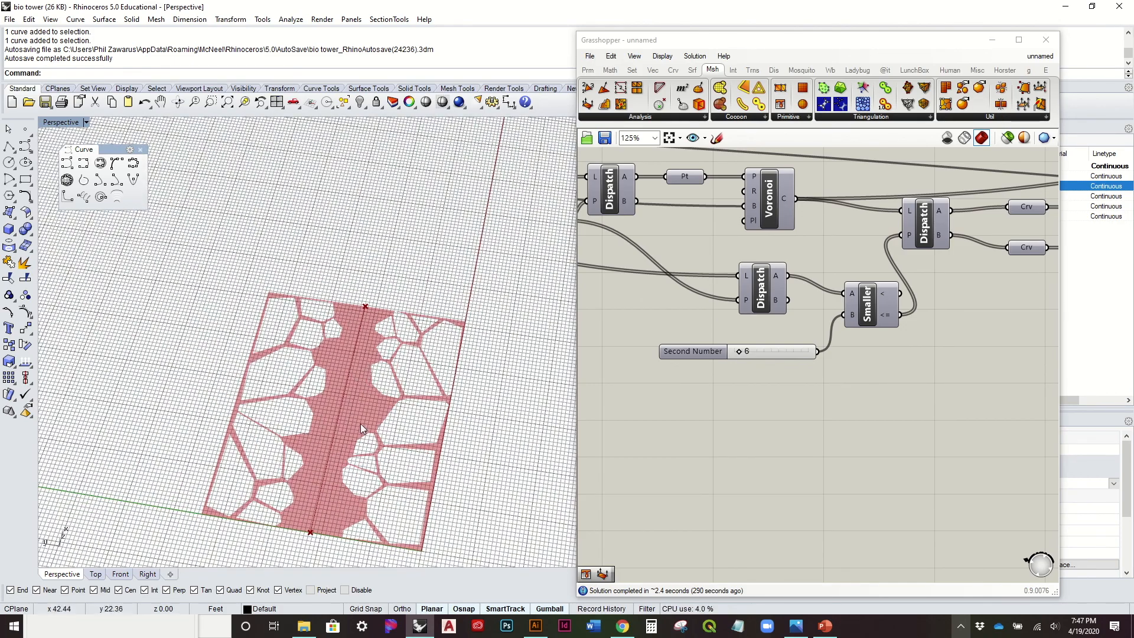
scroll(415, 388, down, 4)
right_drag(413, 394, 317, 407)
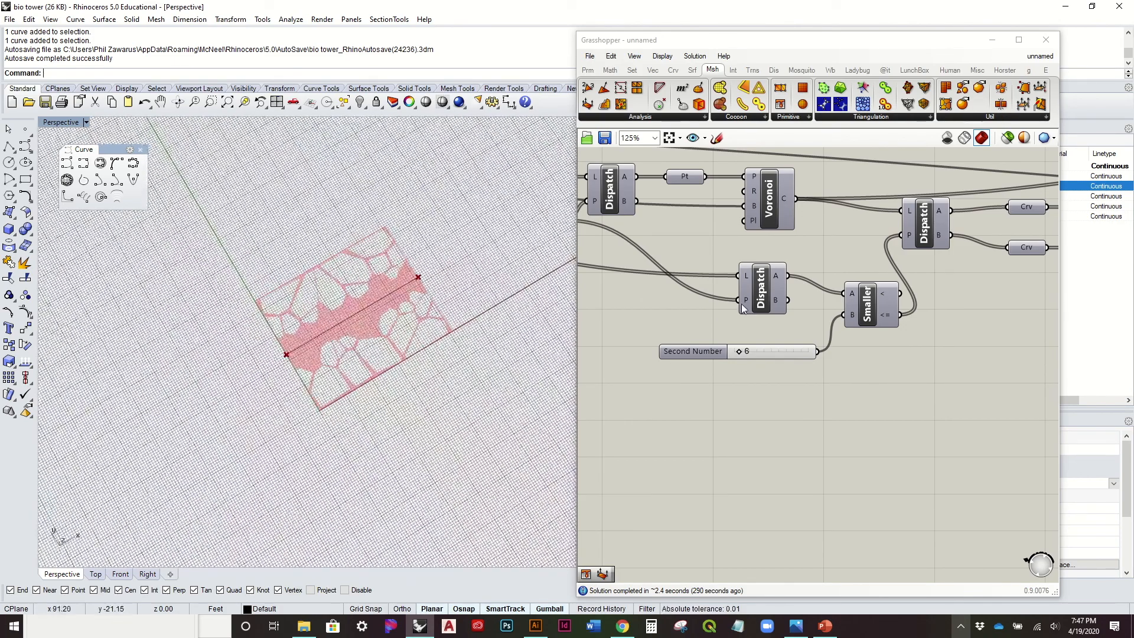
Reshape the Graph Mapper's Bezier curve by moving its upper control handle to flatten the start of the falloff
right_drag(701, 292, 842, 316)
right_drag(761, 312, 893, 330)
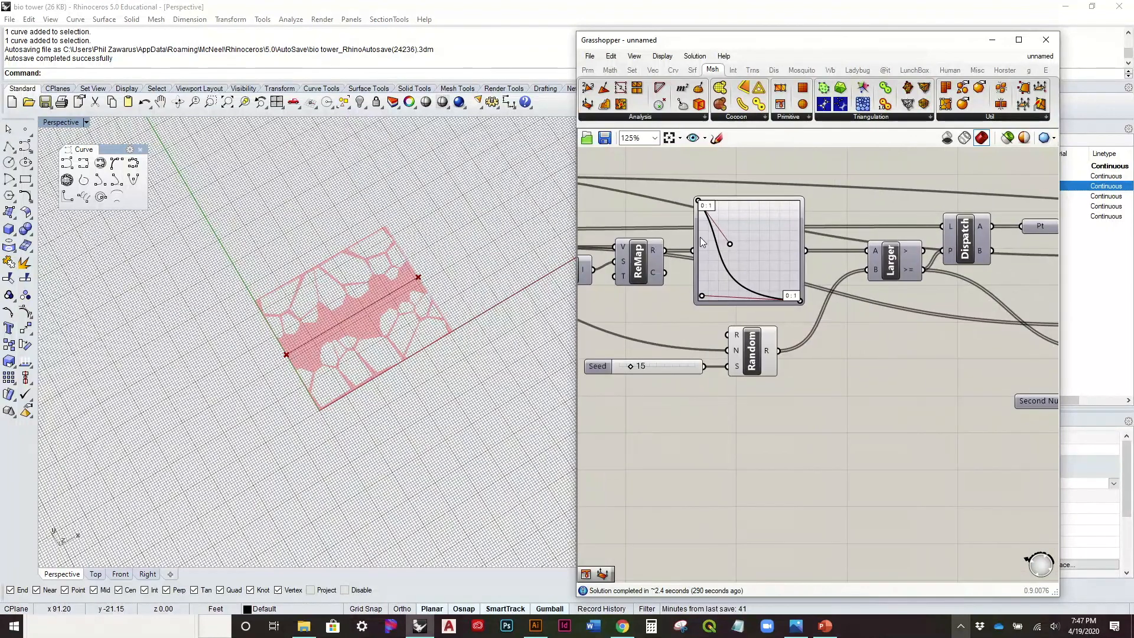
scroll(731, 240, up, 3)
drag(753, 252, 792, 207)
scroll(337, 342, up, 4)
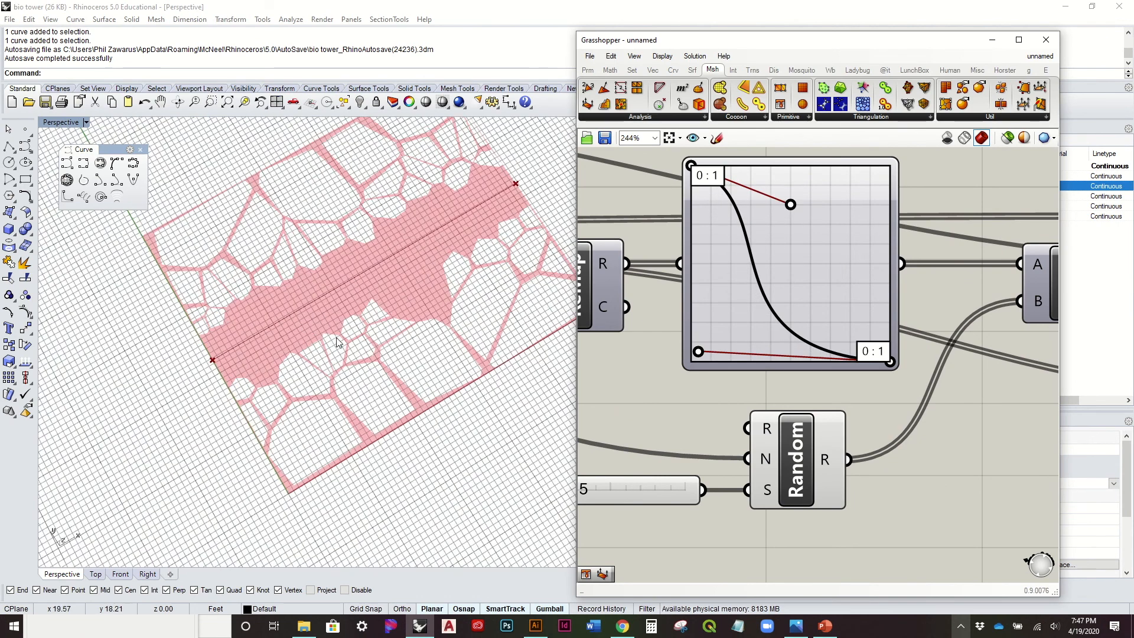
drag(792, 207, 779, 256)
Reduce the Count slider of the Populate Geometry component to 238
scroll(778, 256, down, 6)
scroll(767, 256, up, 6)
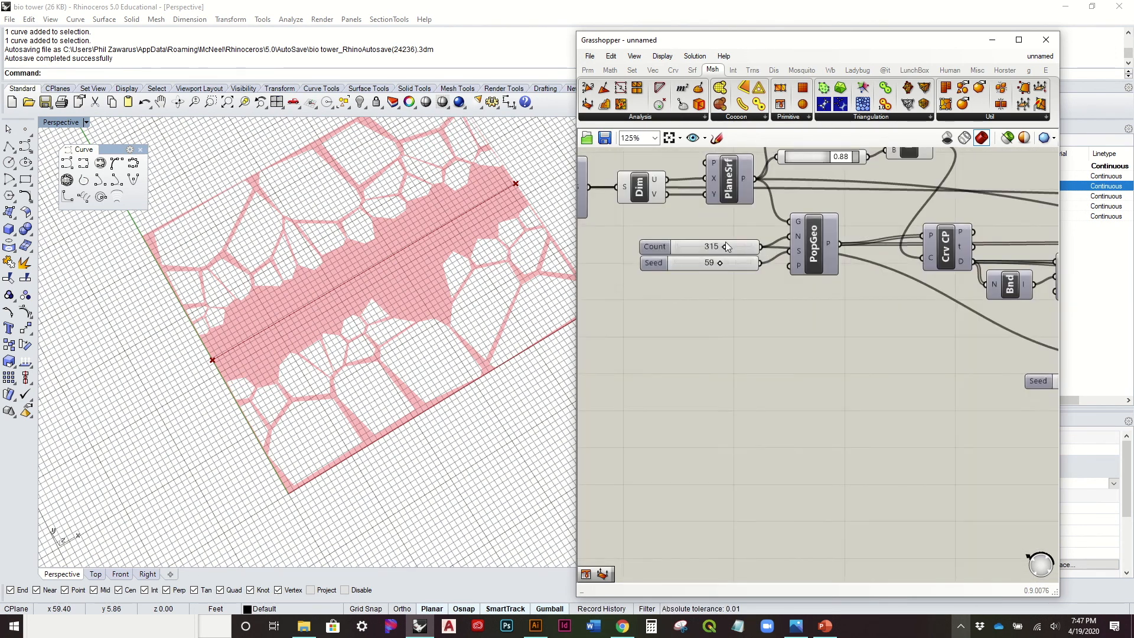
drag(717, 250, 706, 251)
scroll(524, 278, down, 5)
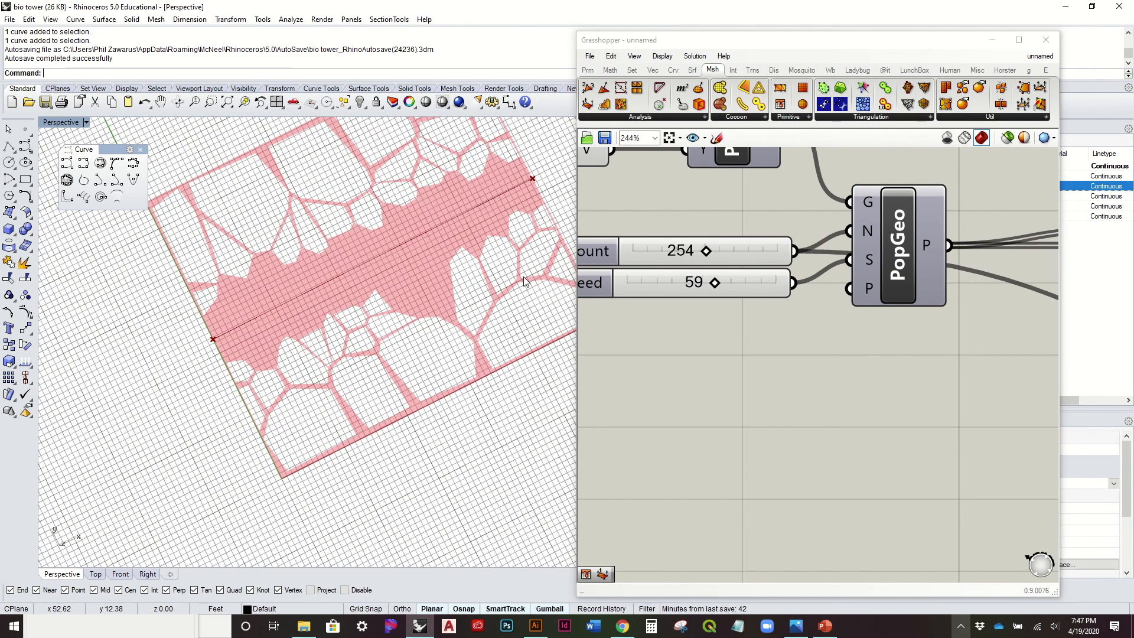
scroll(524, 278, up, 5)
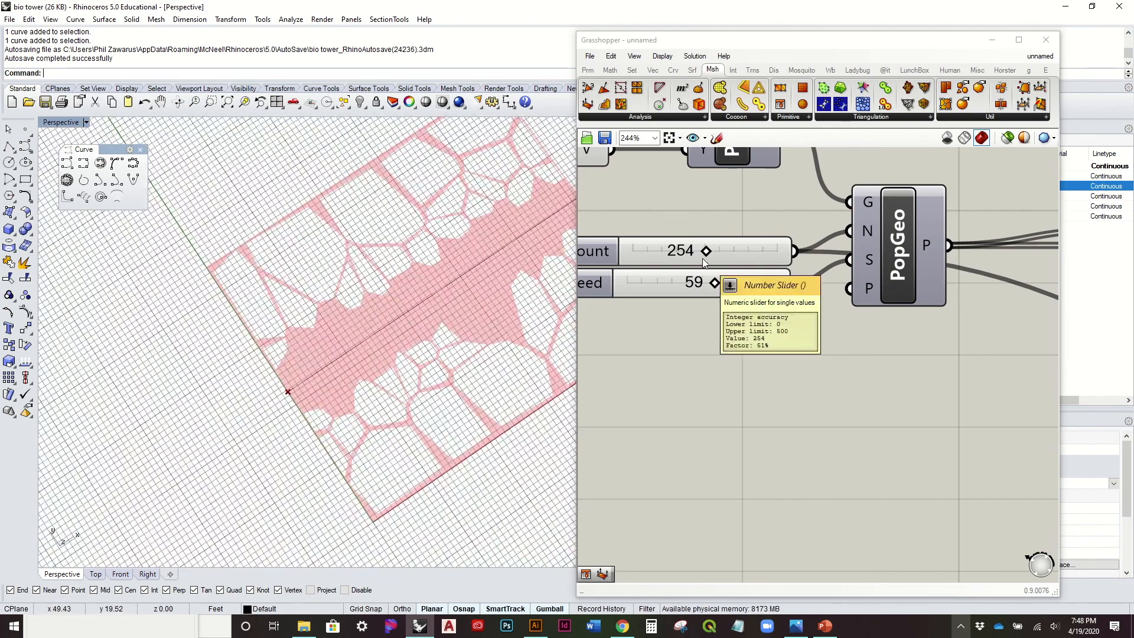
drag(709, 250, 703, 250)
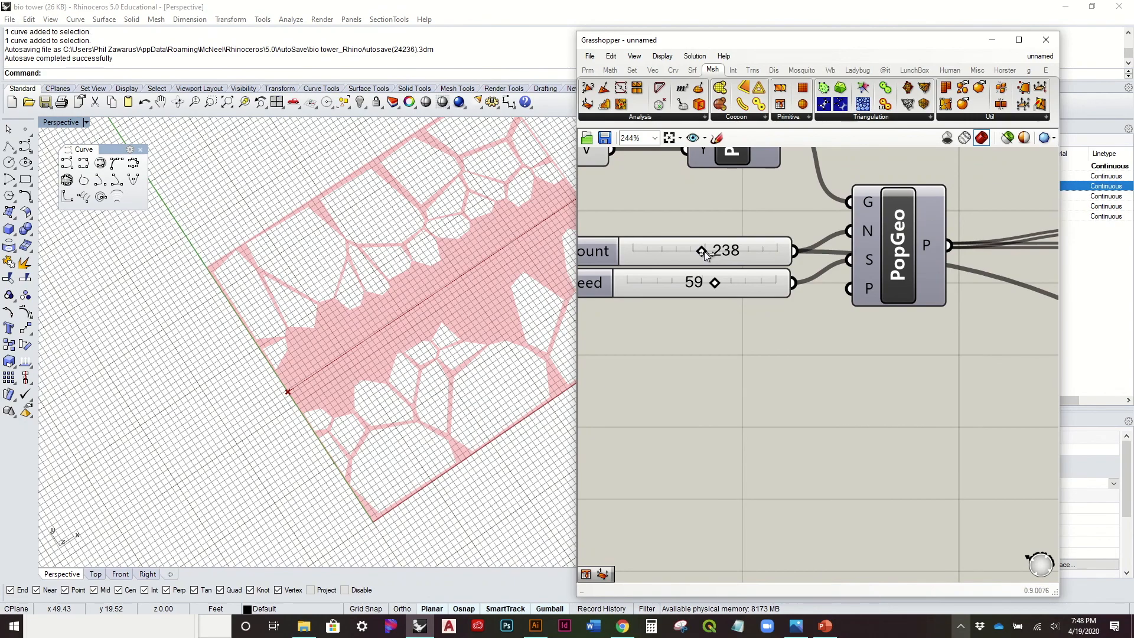
scroll(275, 268, down, 3)
scroll(275, 268, up, 2)
scroll(277, 289, down, 4)
scroll(327, 265, up, 3)
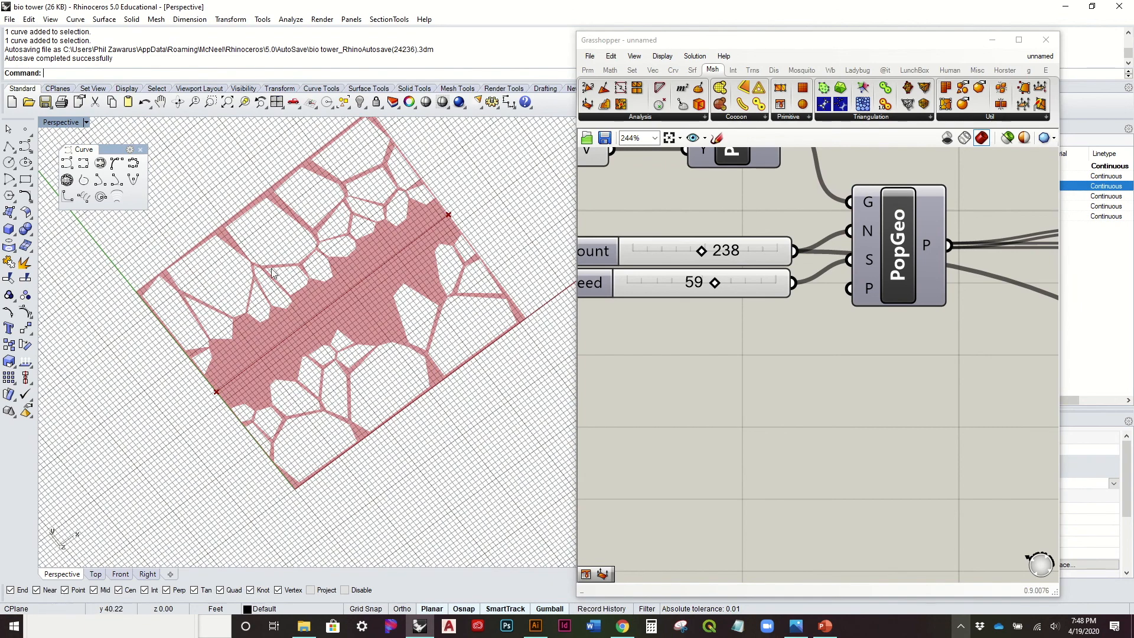
Raise the lower control handle of the Graph Mapper's Bezier curve slightly
scroll(271, 270, down, 3)
scroll(831, 272, down, 3)
right_drag(831, 271, 661, 274)
right_drag(921, 275, 727, 267)
scroll(827, 274, up, 3)
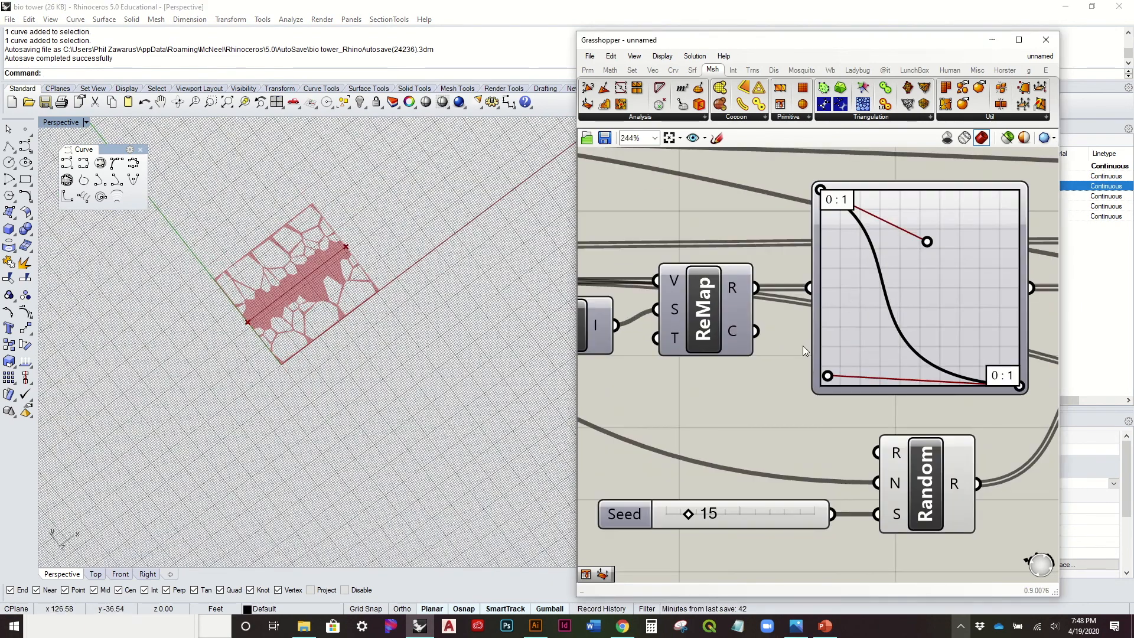
mouse_move(829, 372)
mouse_down()
mouse_move(841, 351)
mouse_move(830, 355)
mouse_up()
scroll(416, 335, up, 5)
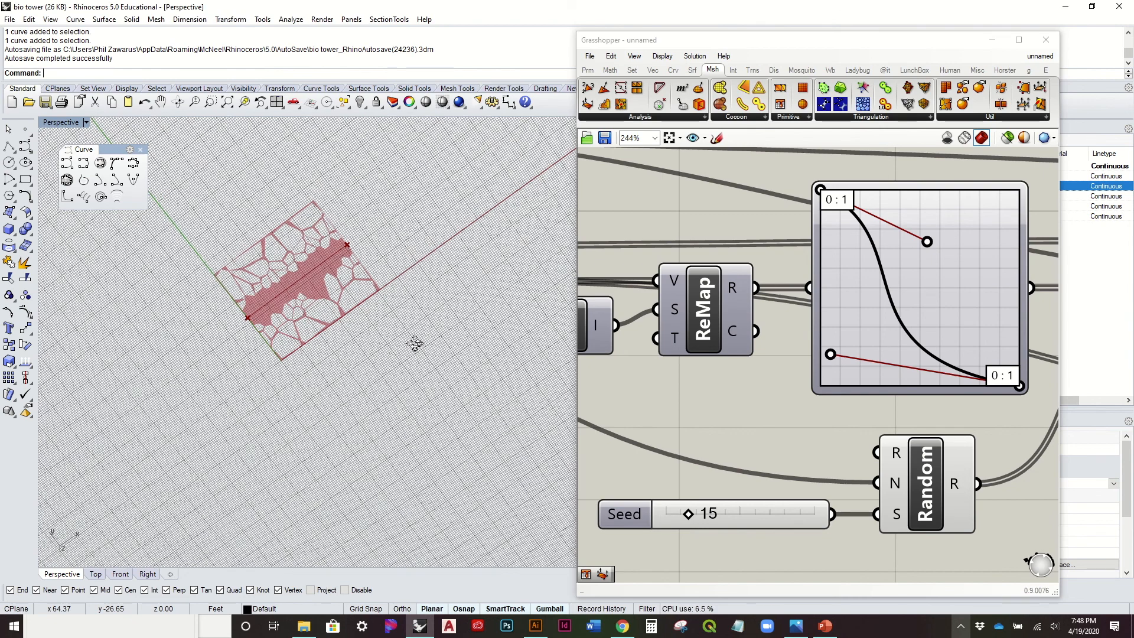
Set the Seed slider of the Random component to 33
scroll(951, 296, down, 3)
right_drag(878, 289, 903, 287)
right_drag(827, 301, 720, 304)
scroll(898, 304, down, 2)
scroll(828, 344, up, 3)
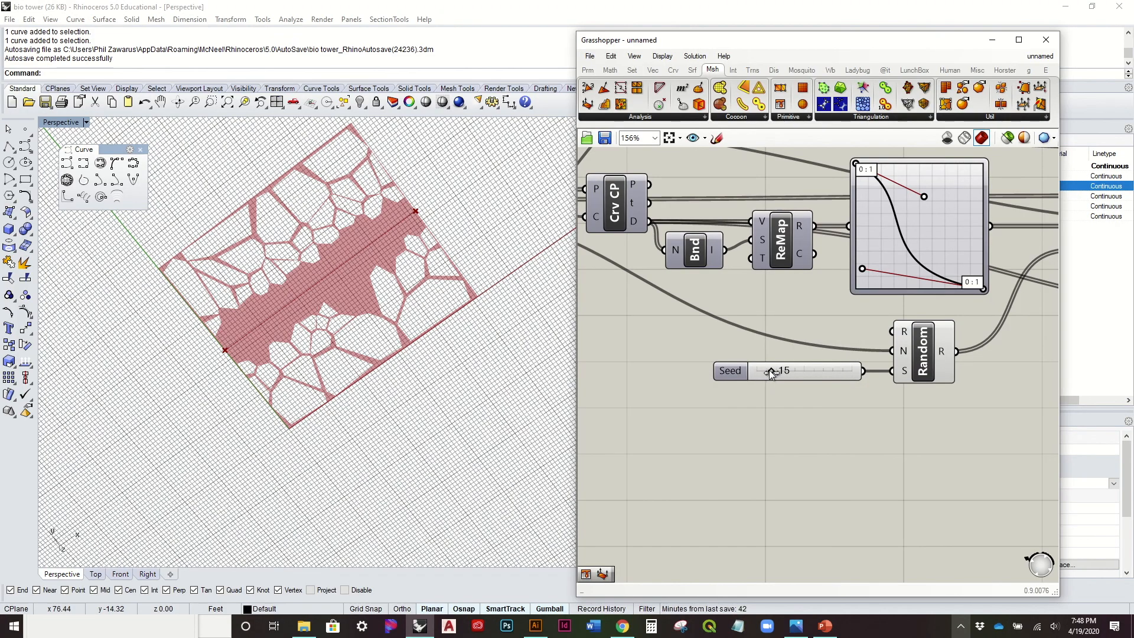
drag(769, 370, 773, 370)
right_drag(449, 355, 412, 371)
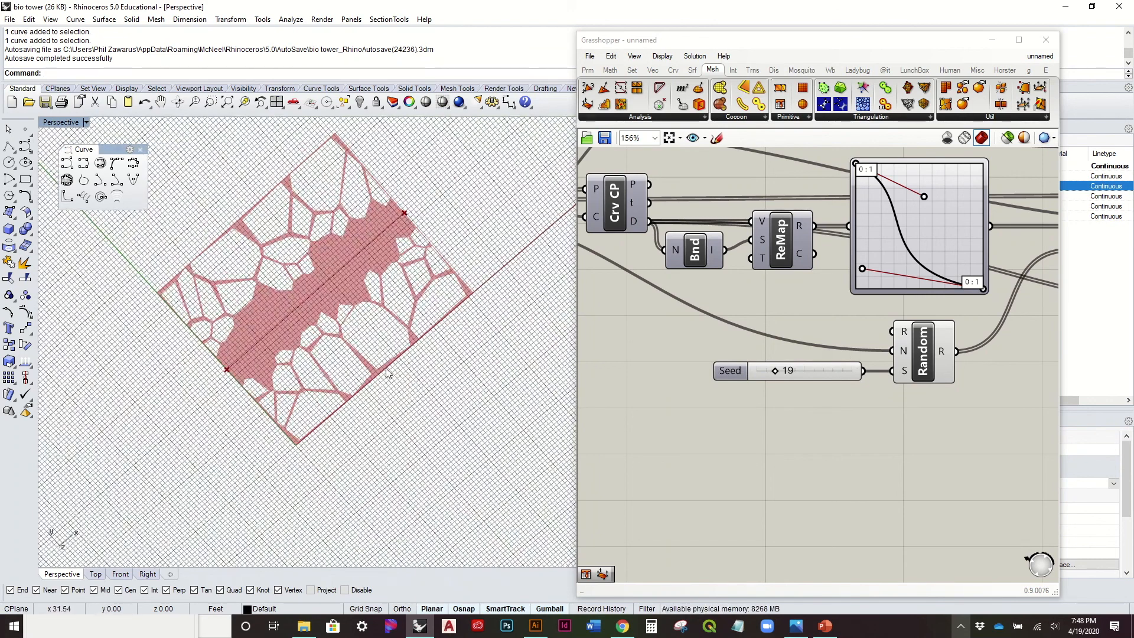
drag(776, 371, 791, 373)
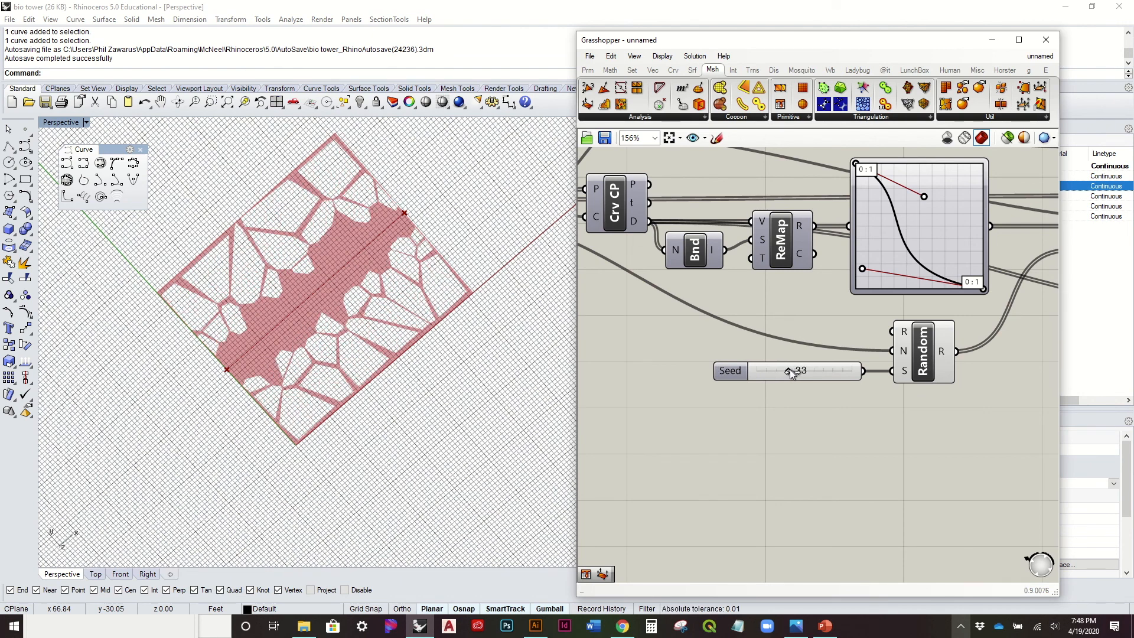
Set the Seed slider of the Random component to 16 and inspect the changed cell pattern
drag(787, 371, 773, 369)
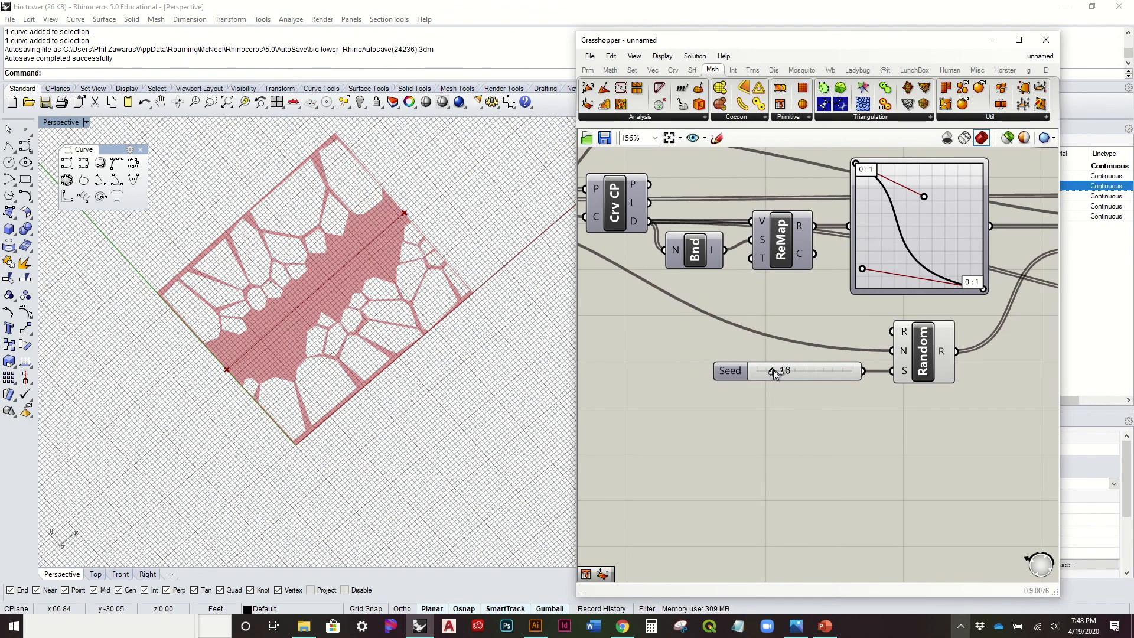
right_drag(426, 335, 387, 313)
scroll(391, 306, down, 4)
right_drag(751, 271, 848, 275)
right_drag(434, 322, 540, 189)
right_drag(405, 408, 319, 339)
Group the Mesh component and the wbFrame component with its Distance slider of 9 close together beside the Boundary component
right_drag(769, 296, 656, 361)
scroll(656, 360, down, 3)
right_drag(818, 316, 657, 314)
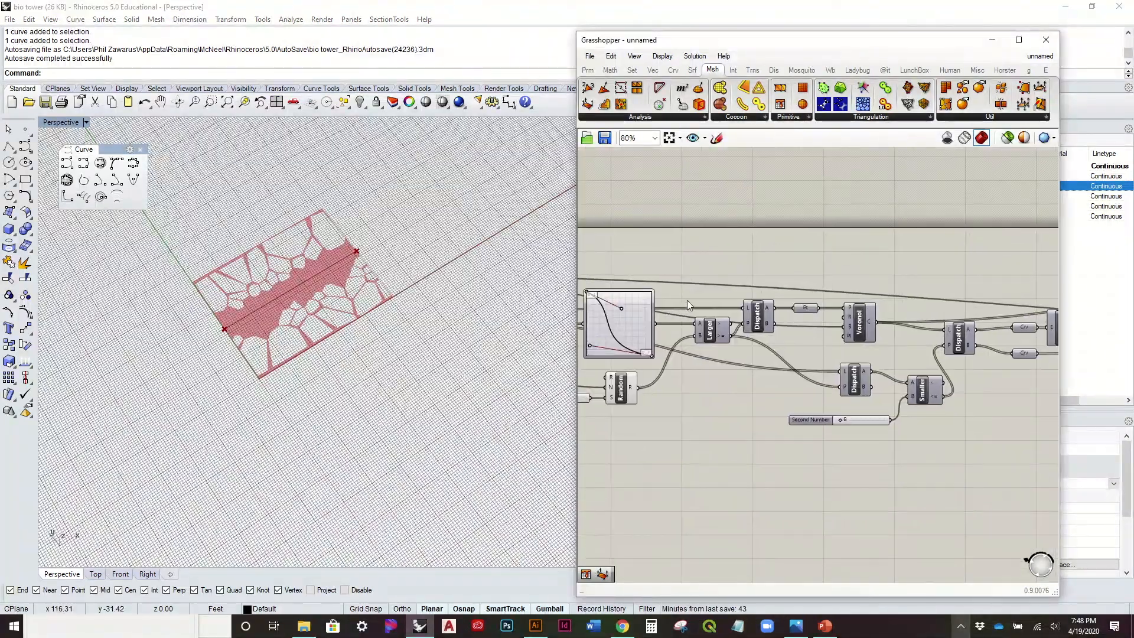
right_drag(838, 298, 705, 274)
right_drag(898, 273, 756, 275)
click(840, 309)
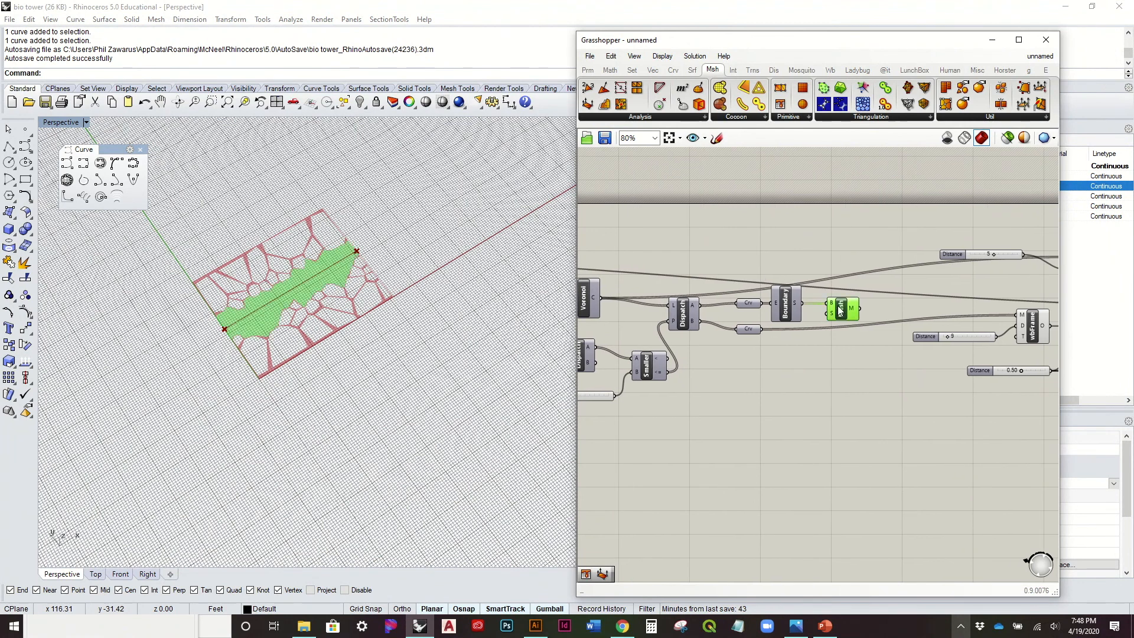
scroll(901, 296, up, 2)
right_drag(901, 295, 778, 310)
drag(686, 342, 731, 342)
drag(983, 406, 873, 345)
drag(969, 358, 756, 378)
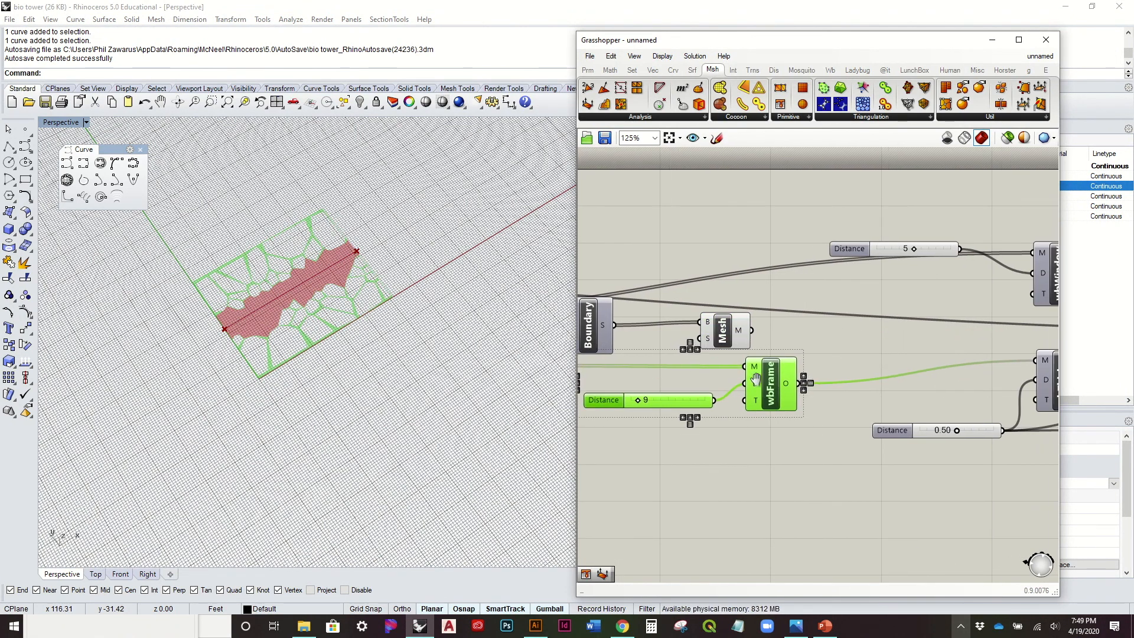
right_drag(756, 378, 671, 391)
drag(646, 341, 686, 332)
click(730, 329)
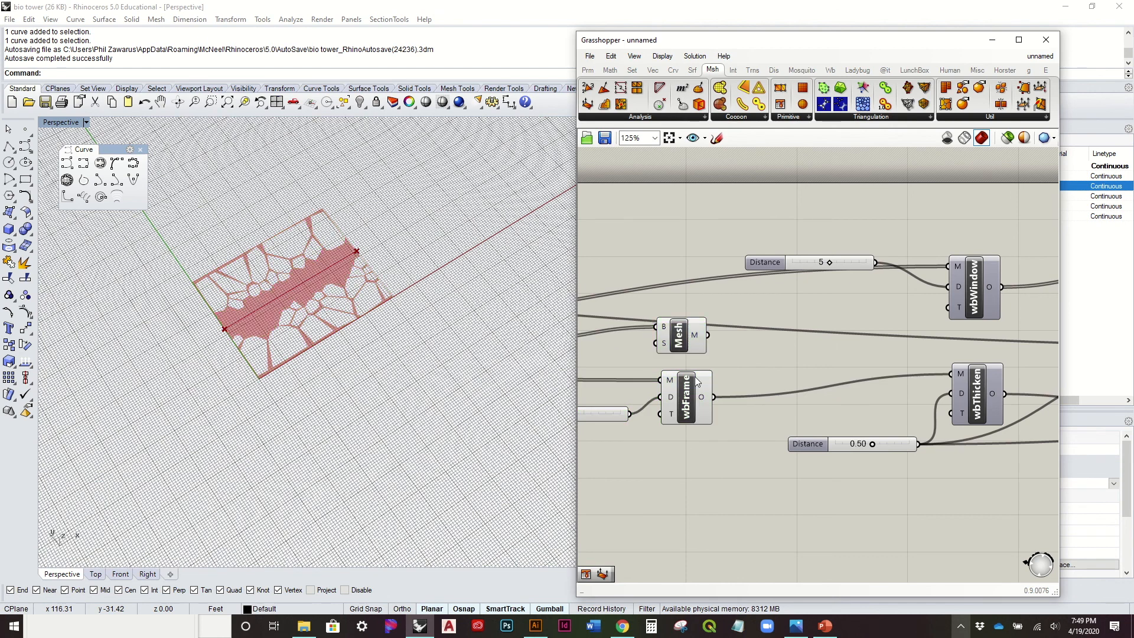
Add a Mesh Join component fed by both the Mesh and wbFrame outputs, with its input flattened
click(1007, 118)
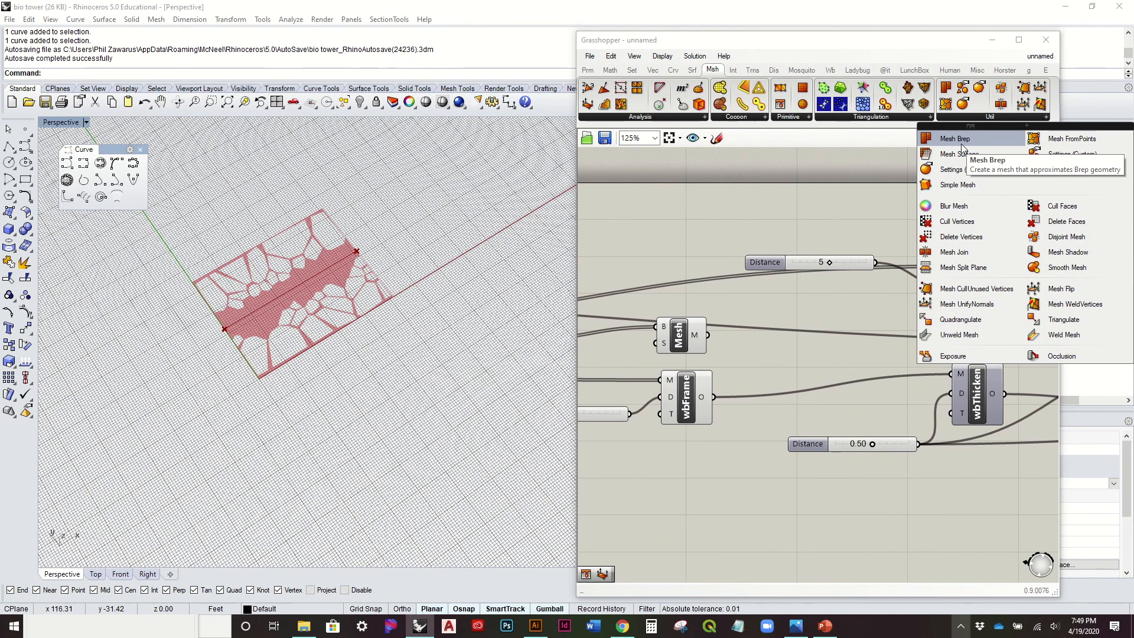
click(969, 250)
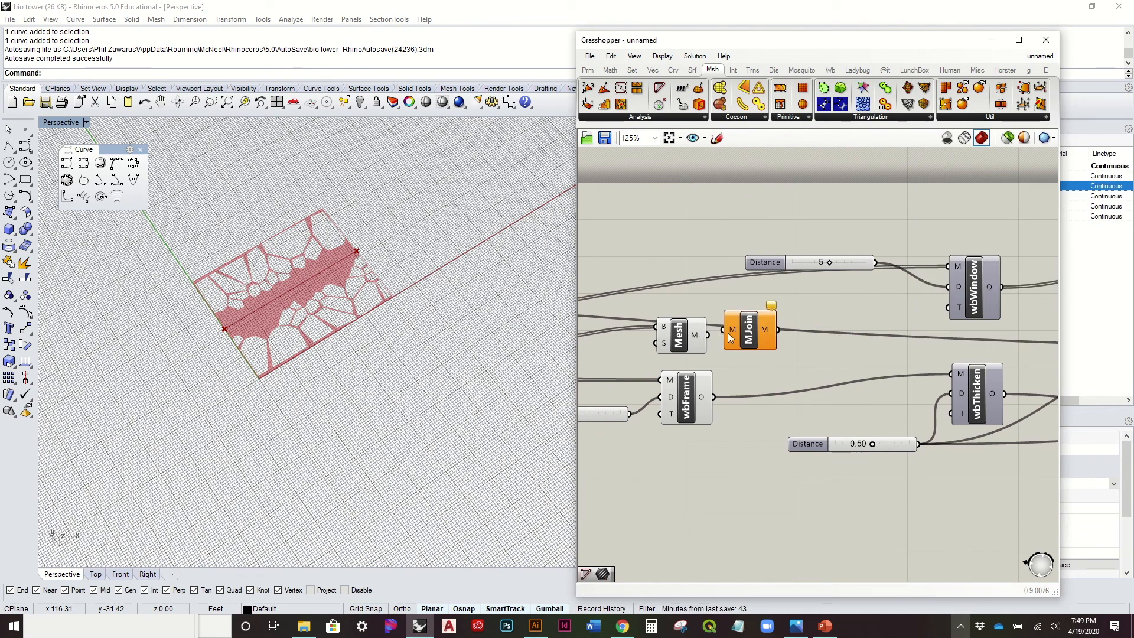
drag(743, 339, 771, 362)
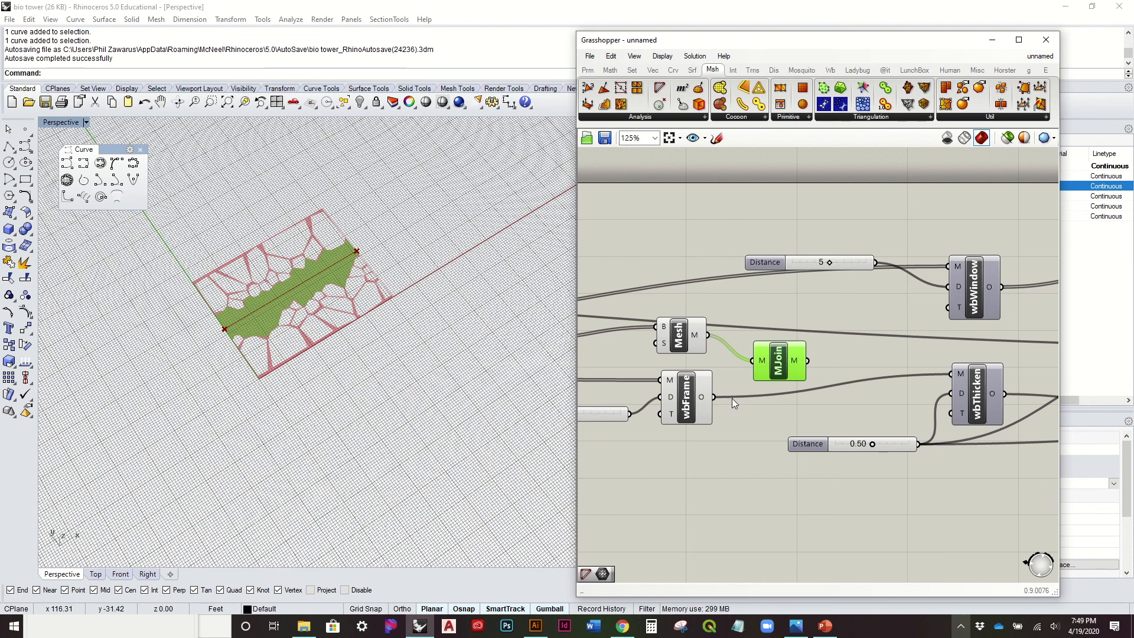
right_click(760, 361)
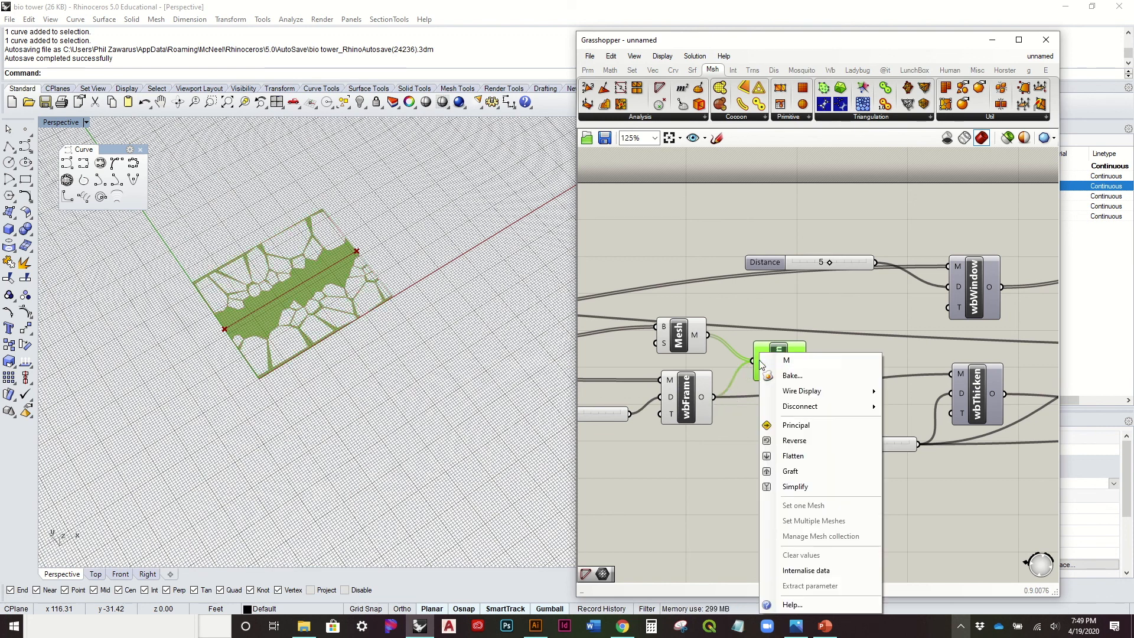
click(812, 455)
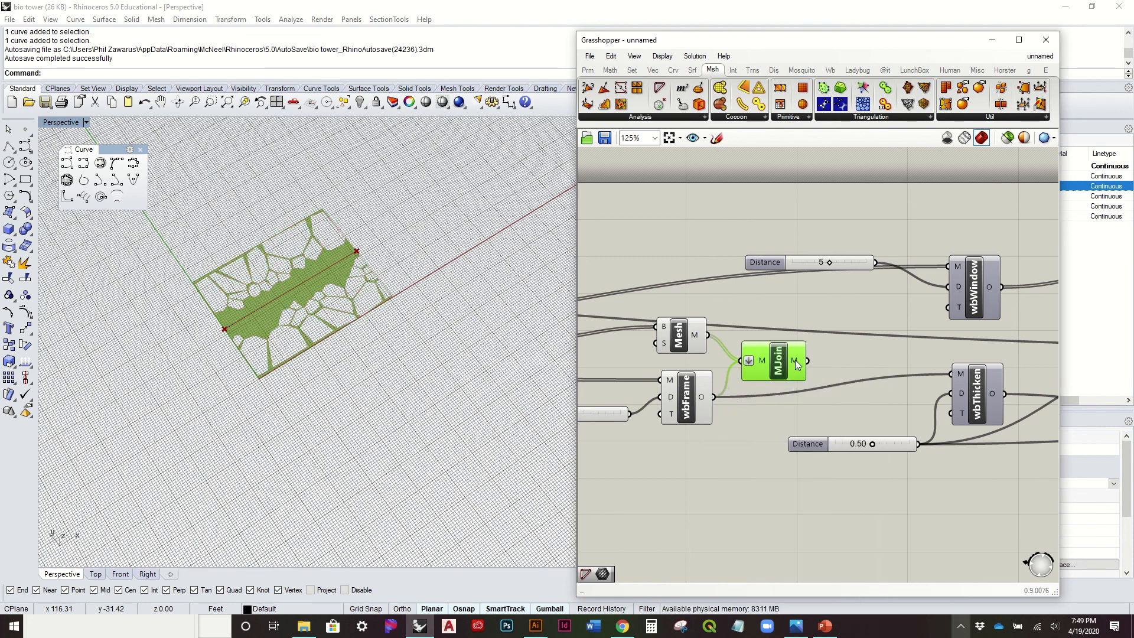
Give the Mesh Join component more room and turn off the preview of the Mesh and wbFrame components
mouse_move(797, 364)
drag(785, 365, 832, 373)
drag(720, 463, 618, 262)
right_click(643, 219)
click(682, 245)
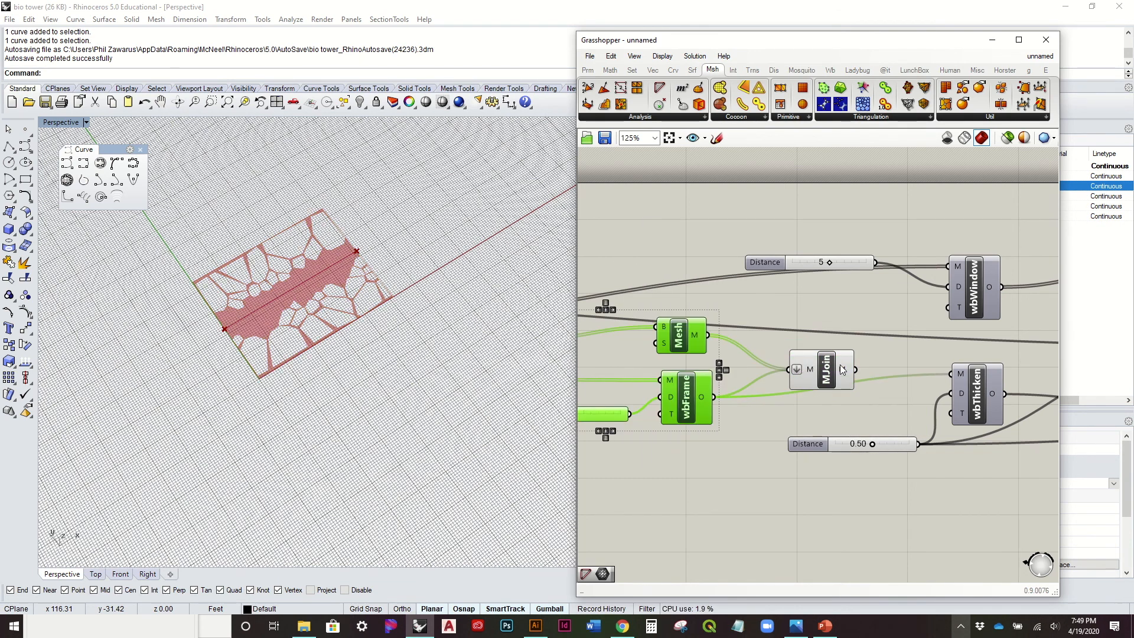
Connect the Mesh Join output to the M input of wbThicken, placing Mesh Join slightly closer to its sources
mouse_move(842, 369)
drag(838, 369, 802, 366)
right_drag(834, 363, 728, 352)
click(729, 352)
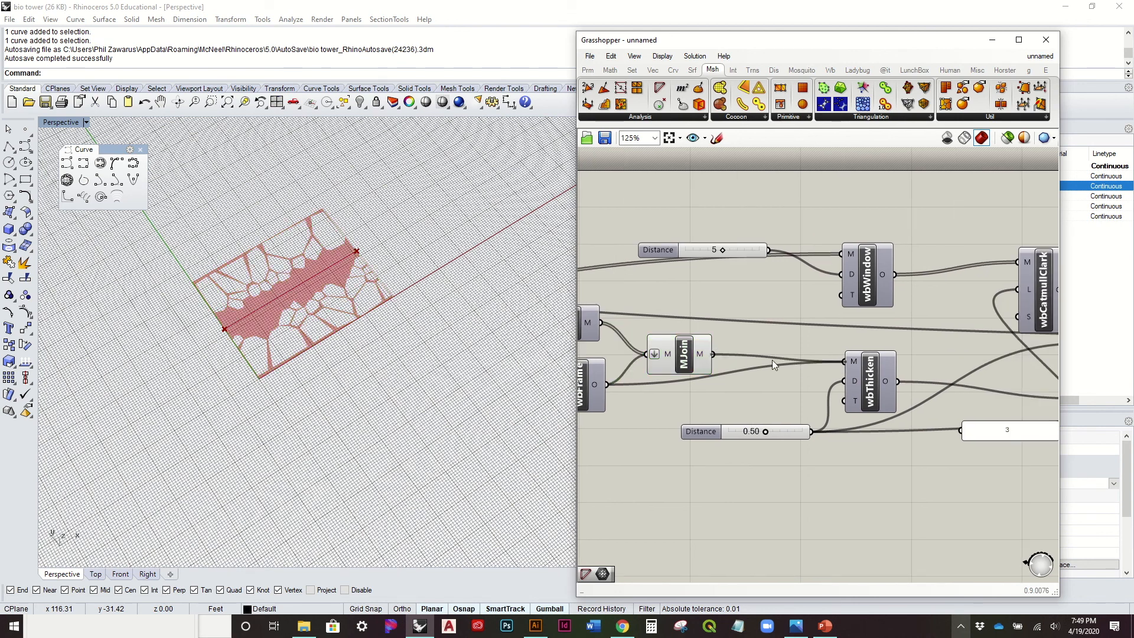
Switch the preview from Mesh Join to wbThicken and inspect the thickened facade panel from several angles
click(694, 357)
right_click(684, 355)
click(712, 372)
click(871, 382)
right_click(870, 383)
click(895, 400)
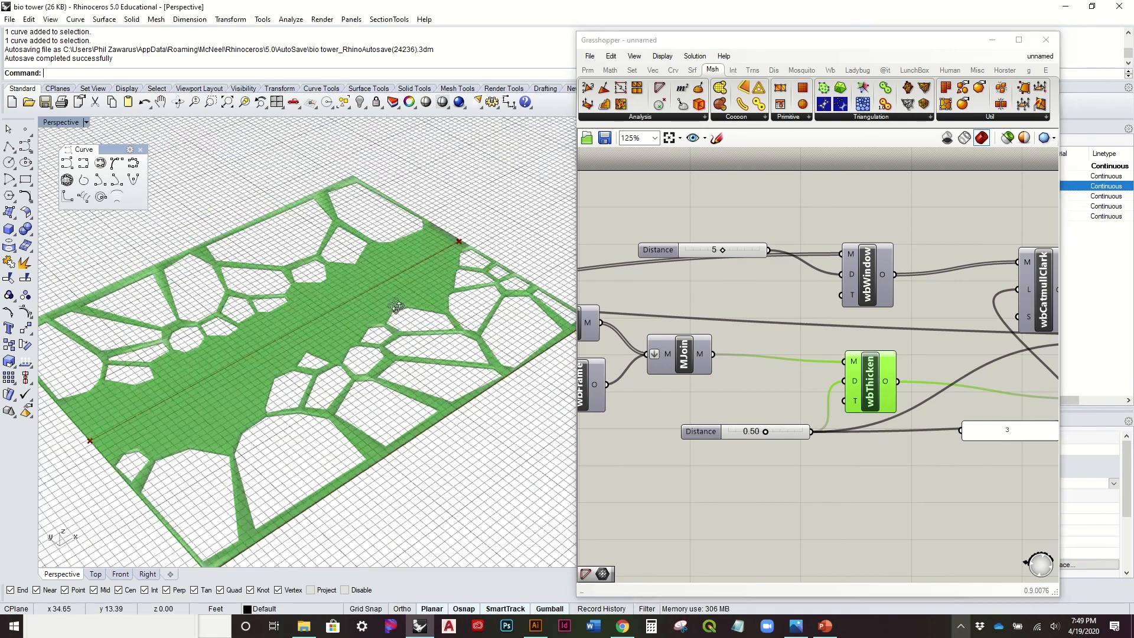
right_drag(396, 306, 466, 452)
click(862, 535)
right_drag(390, 331, 387, 441)
scroll(408, 322, up, 6)
right_drag(427, 329, 450, 261)
Switch the preview from wbThicken to the wbCatmullClark component that smooths the thickened mesh
right_drag(895, 286, 759, 300)
scroll(767, 318, down, 2)
click(893, 391)
right_click(894, 391)
click(930, 411)
click(742, 364)
right_click(742, 365)
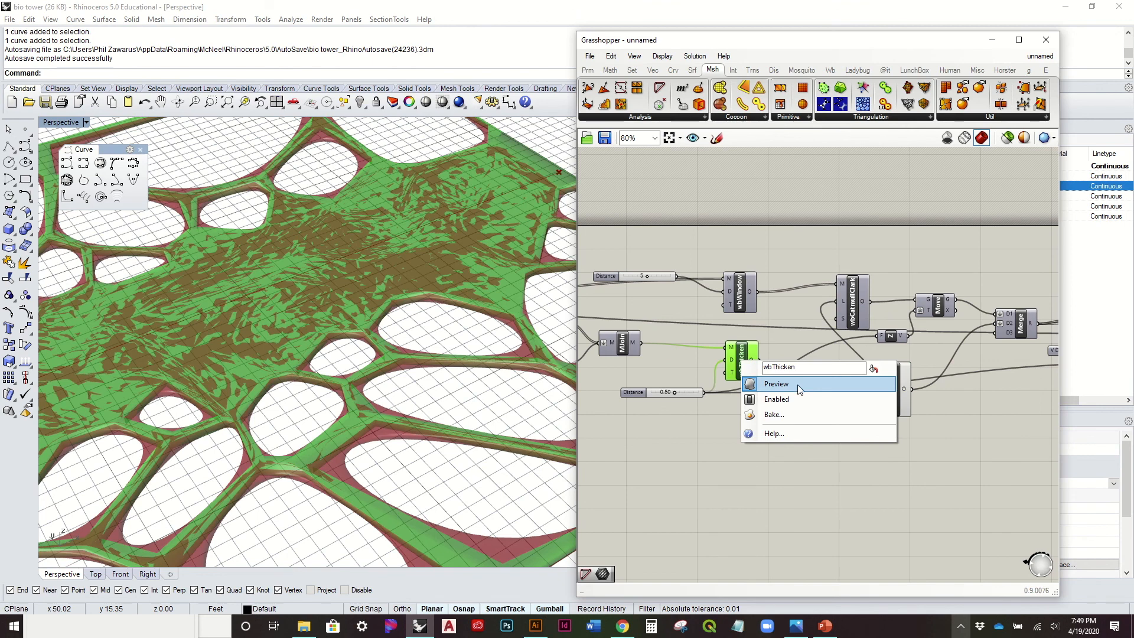
click(765, 382)
Preview the Crv parameter that feeds wbFrame to check which cells it holds, and hide it again
scroll(433, 290, up, 3)
scroll(746, 307, down, 2)
right_drag(746, 307, 893, 295)
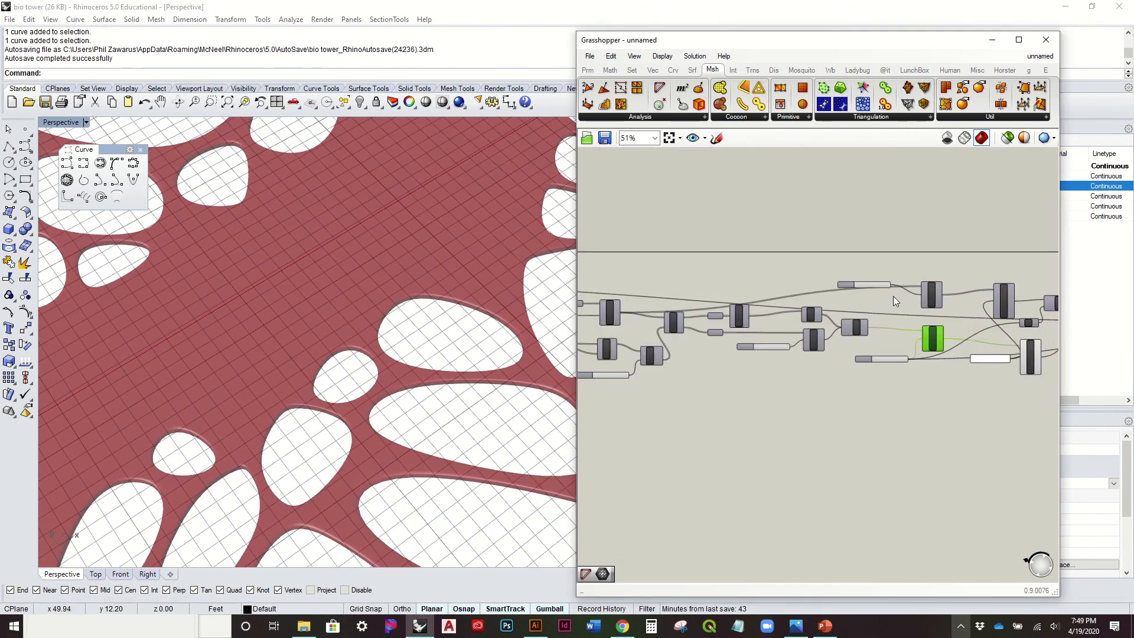
scroll(725, 307, up, 2)
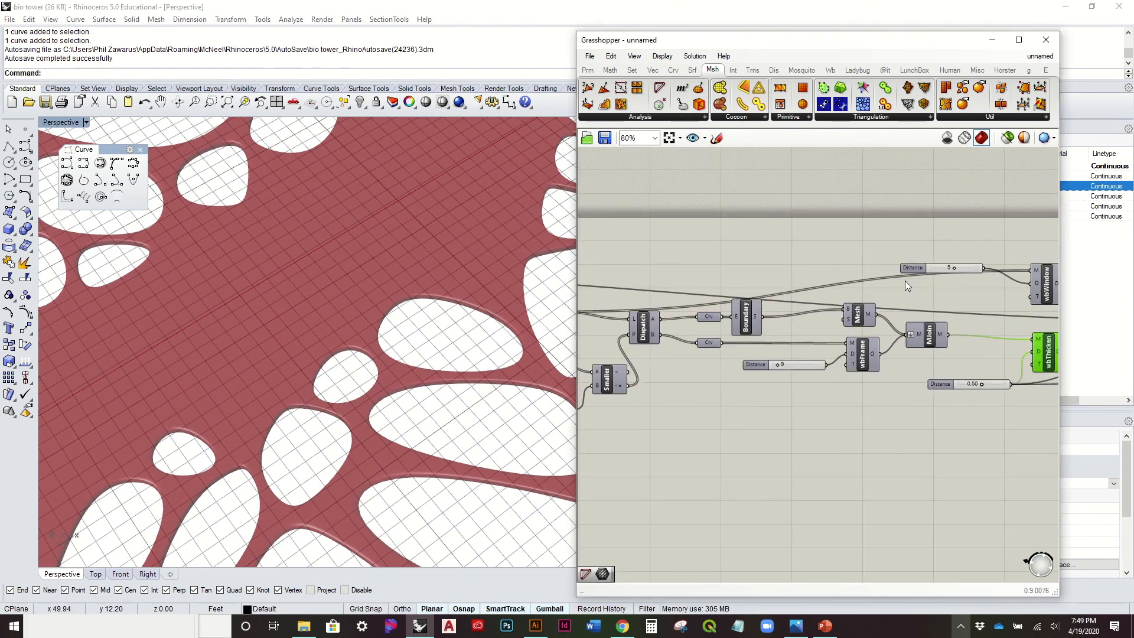
right_drag(907, 286, 846, 288)
scroll(773, 294, down, 2)
right_drag(773, 294, 788, 305)
scroll(730, 309, up, 3)
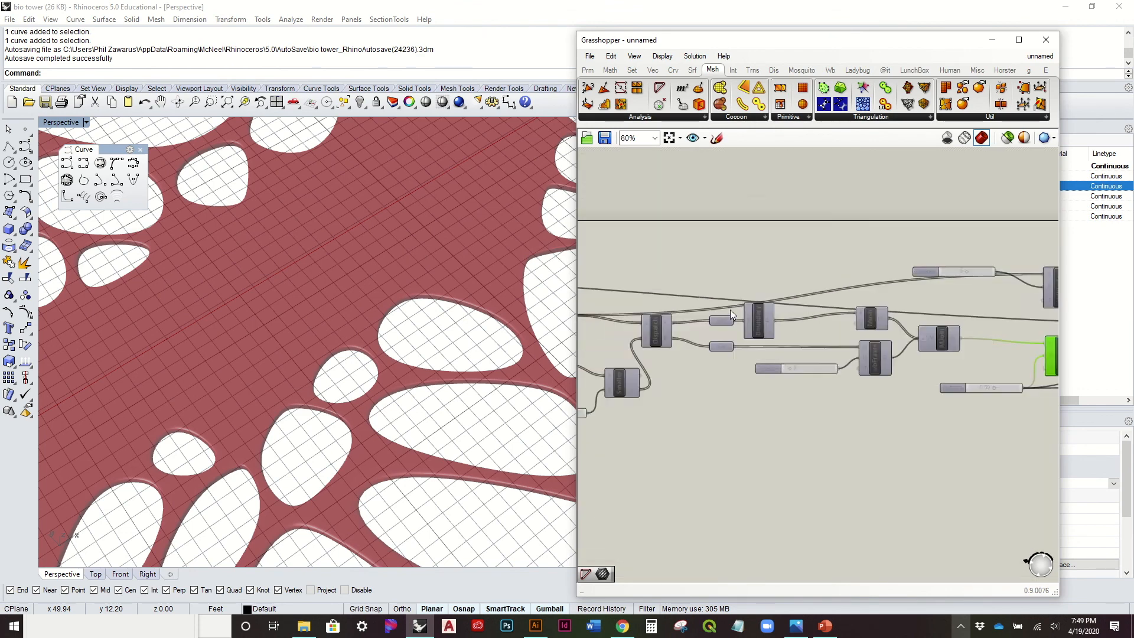
right_click(721, 357)
click(760, 348)
scroll(395, 344, down, 2)
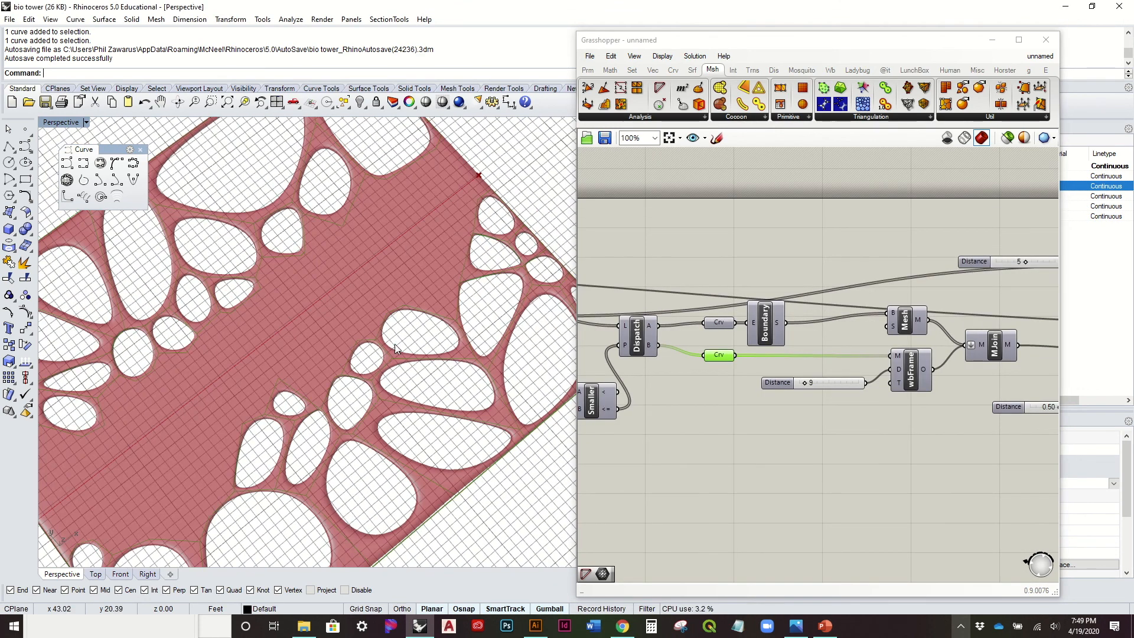
right_click(721, 356)
click(808, 348)
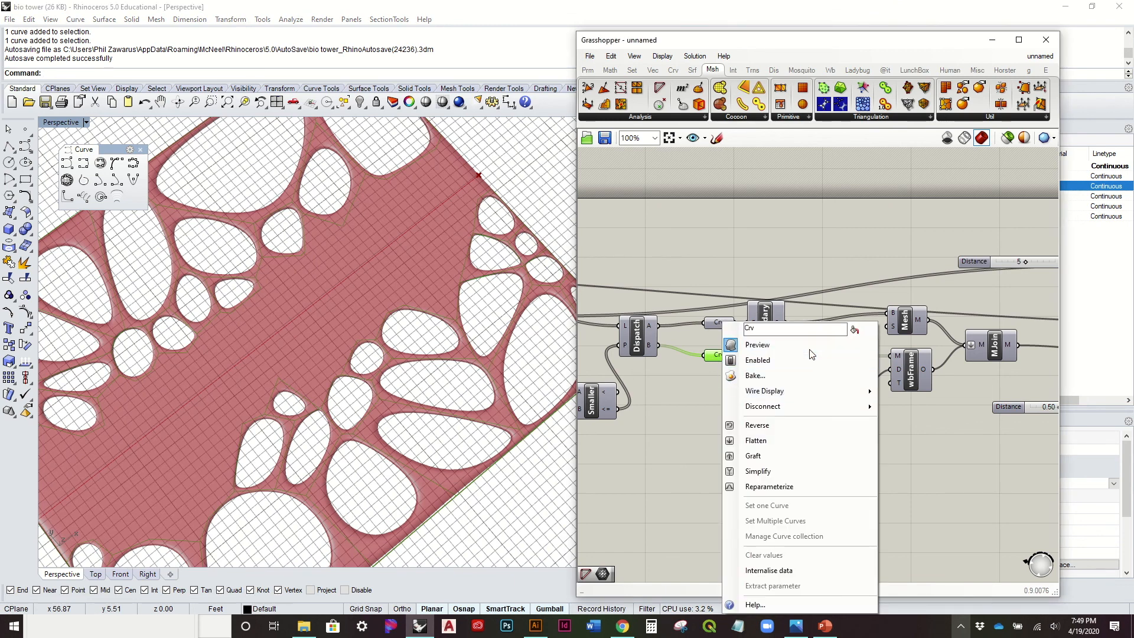
Connect the Crv parameter that feeds wbFrame to the M input of wbWindow, replacing the Voronoi cells
right_drag(840, 324, 768, 363)
click(768, 364)
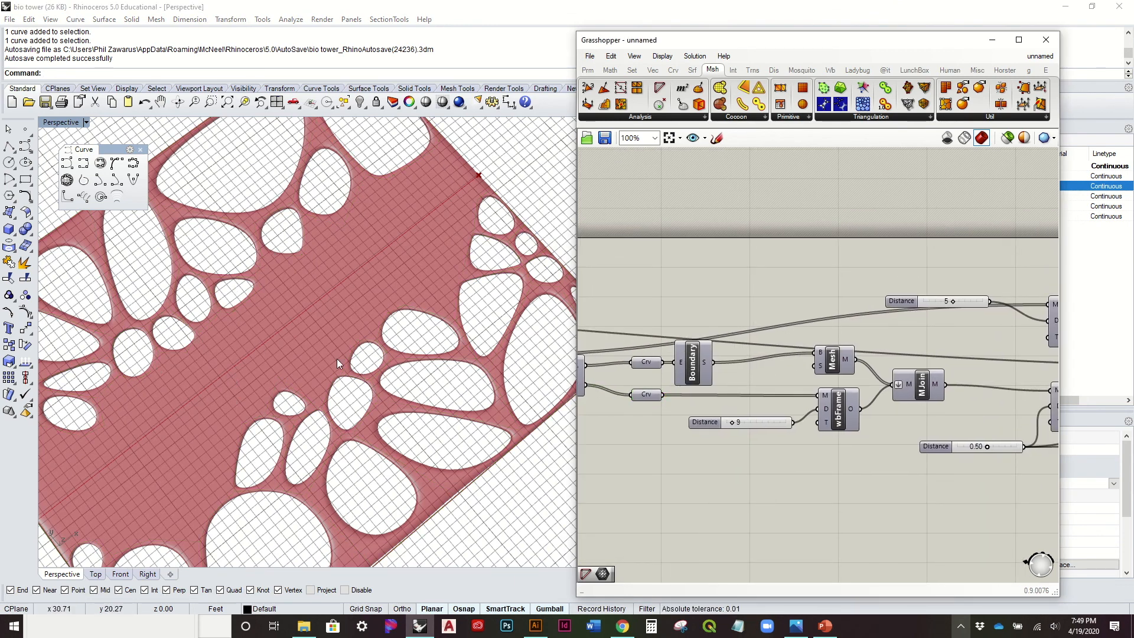
right_drag(782, 350, 750, 367)
drag(632, 416, 1018, 325)
Switch the preview from the thickened mesh's wbCatmullClark to the Merge component and inspect the flat panel
right_drag(965, 364, 802, 349)
click(869, 444)
right_click(870, 436)
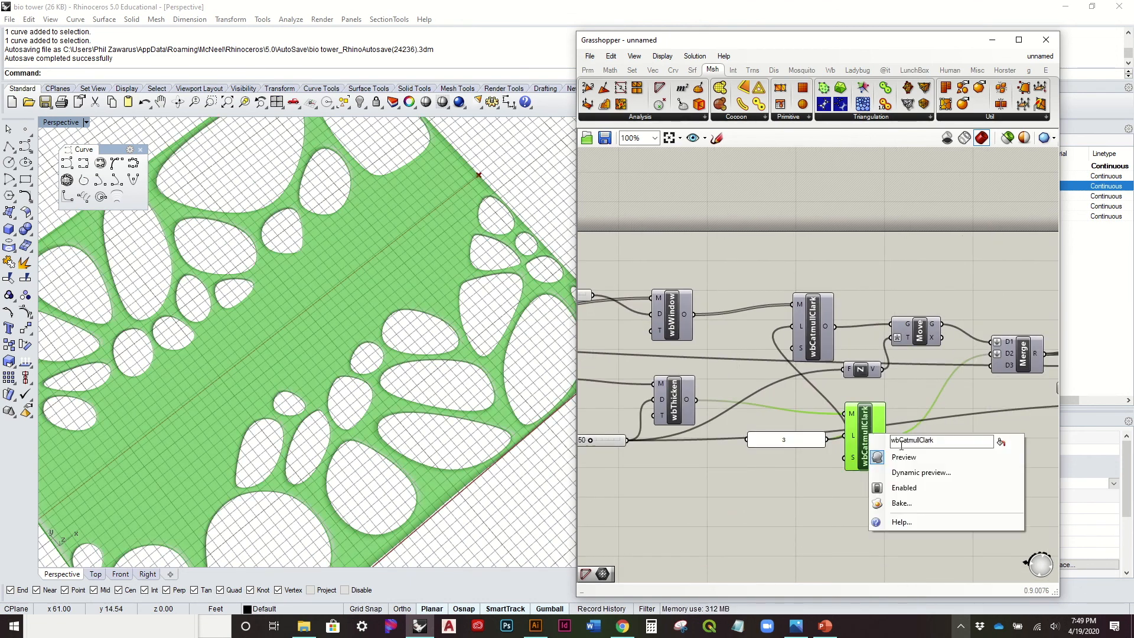
click(921, 455)
right_drag(943, 422, 790, 406)
right_drag(869, 340, 767, 344)
click(768, 346)
right_click(767, 347)
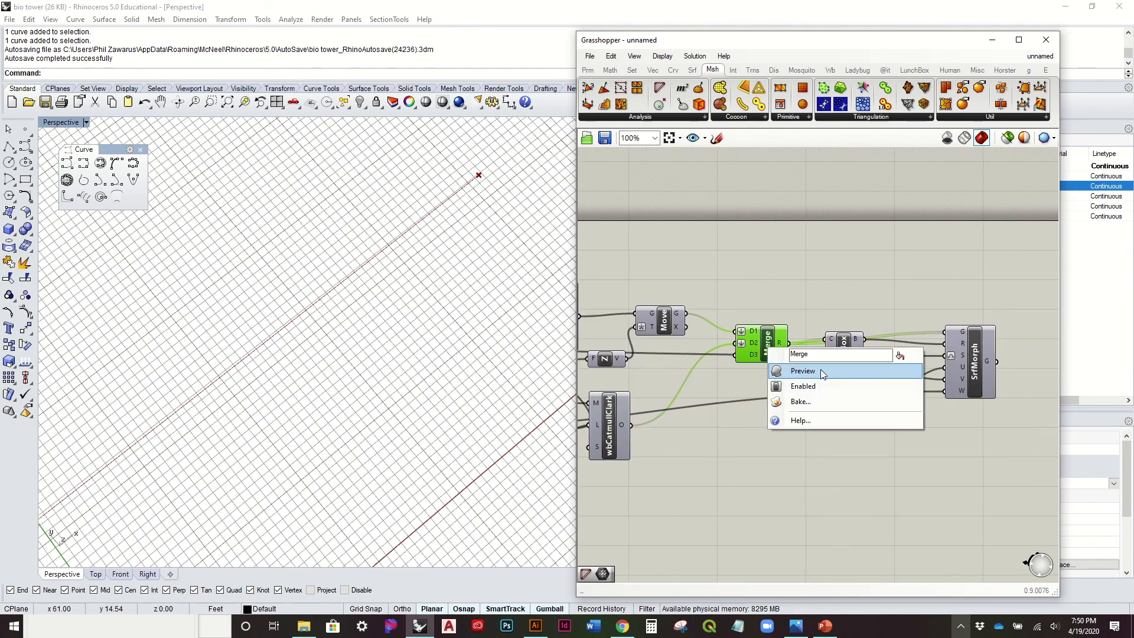
click(821, 371)
scroll(298, 321, down, 3)
click(735, 444)
right_drag(519, 435, 983, 369)
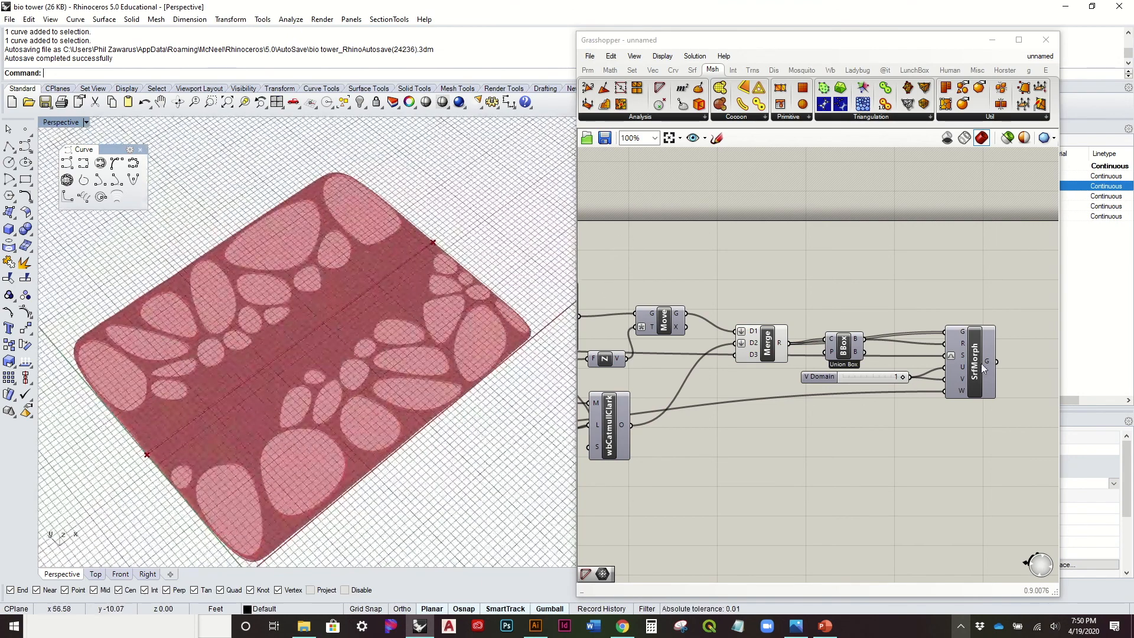
Turn off the Merge preview, show the SrfMorph result instead, and inspect the tower form
click(765, 341)
right_click(767, 342)
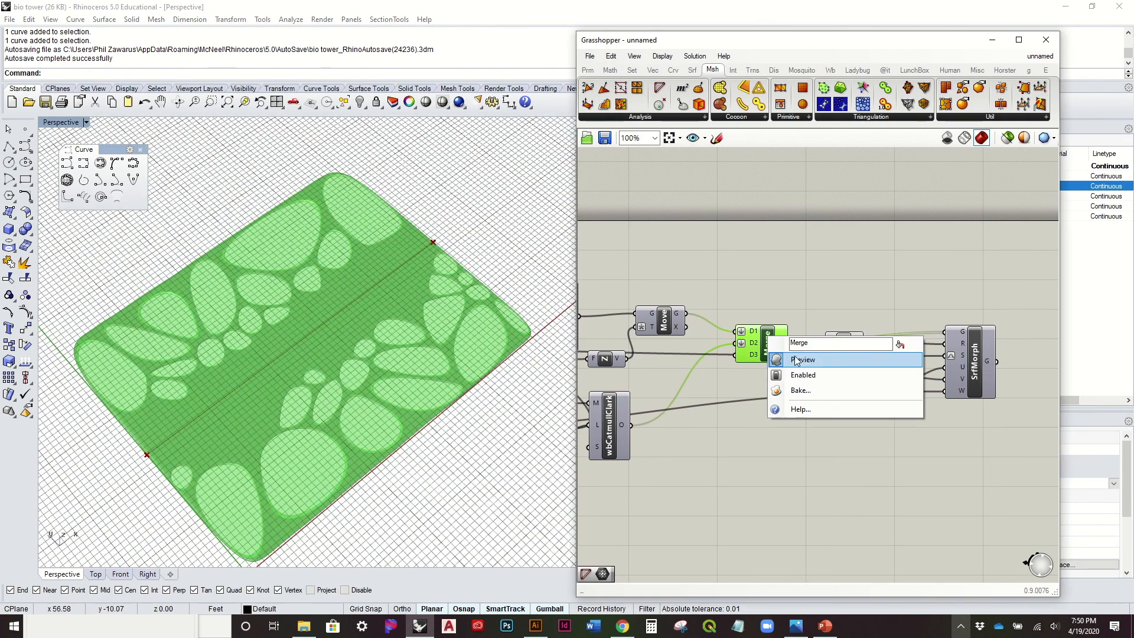
click(783, 357)
click(974, 368)
right_click(973, 367)
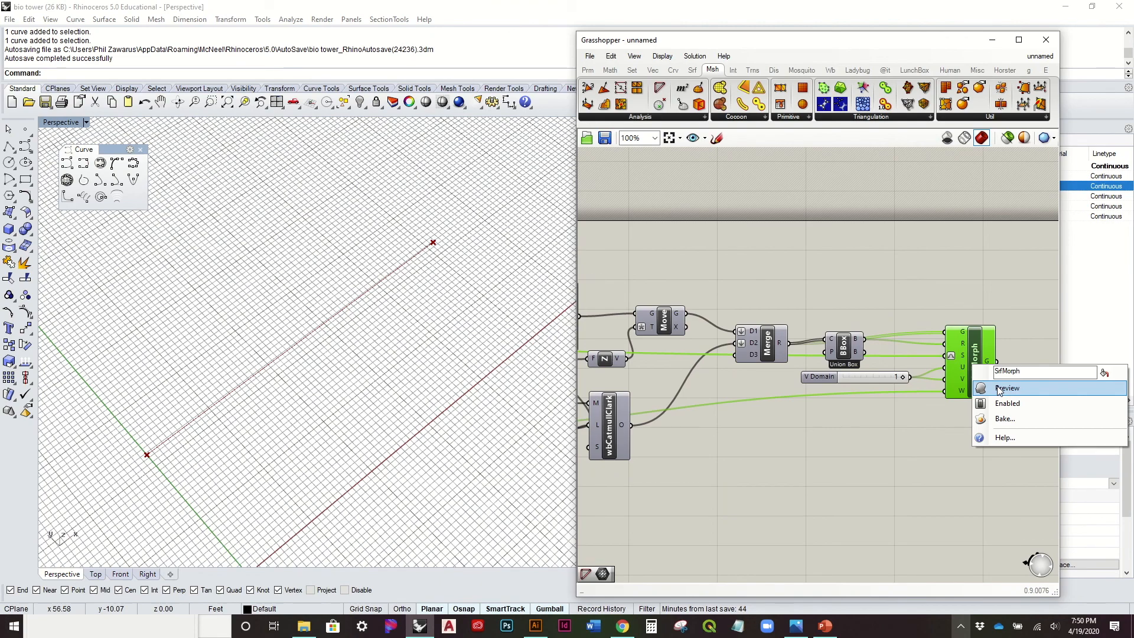
click(1006, 388)
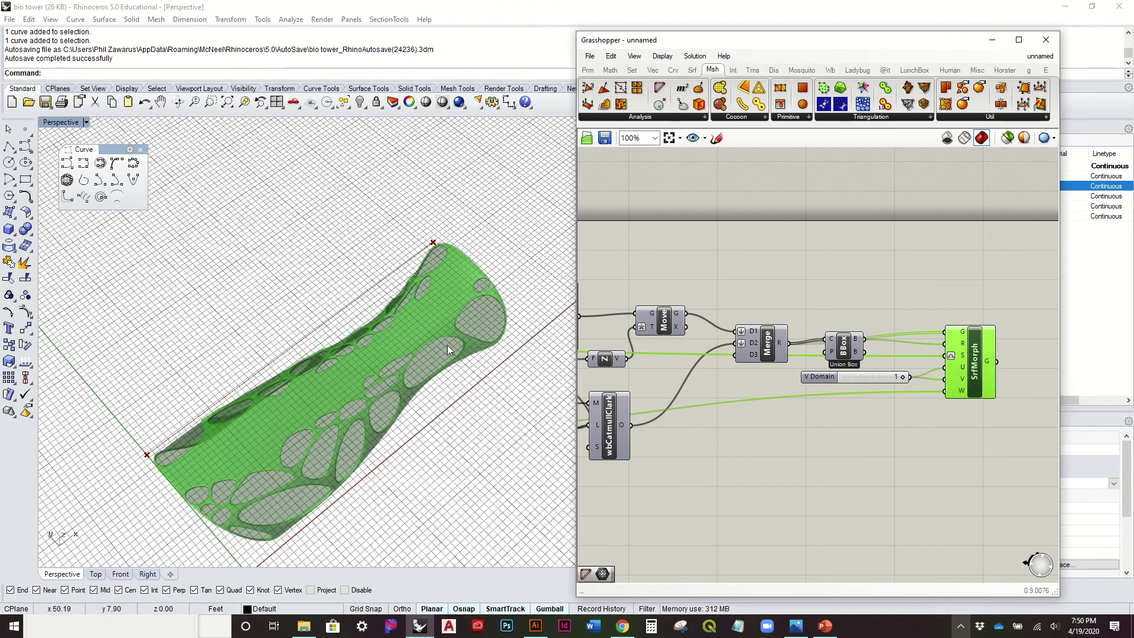
click(770, 463)
right_drag(304, 319, 354, 331)
scroll(874, 314, down, 5)
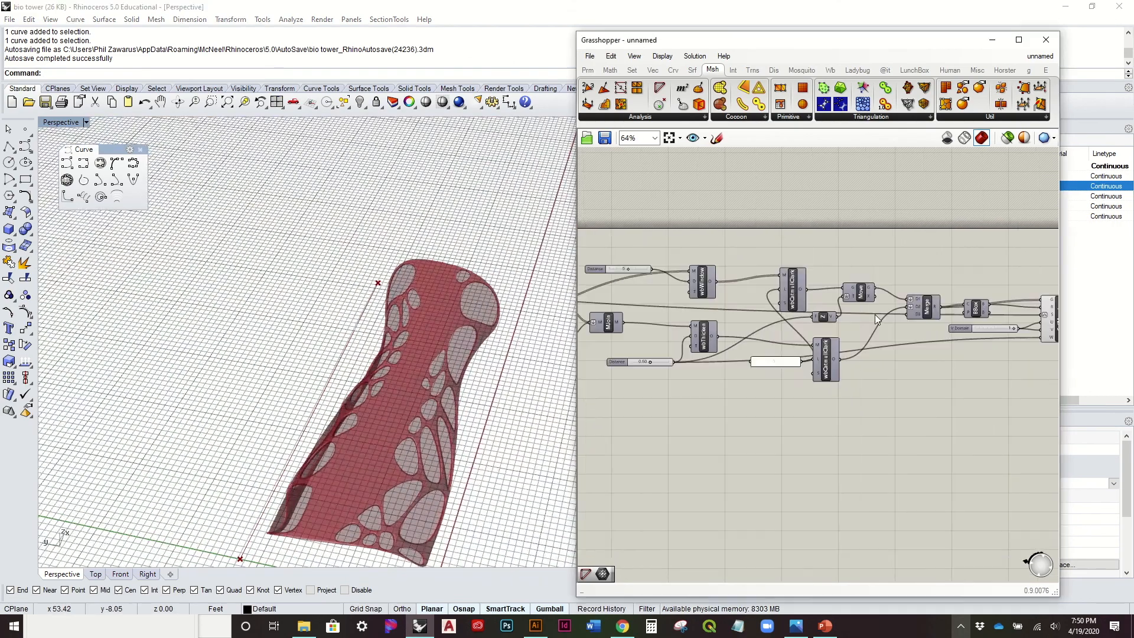
Reshape the Graph Mapper's Bezier curve by lowering its upper handle and moving its lower handle inward and slightly up
scroll(716, 328, up, 6)
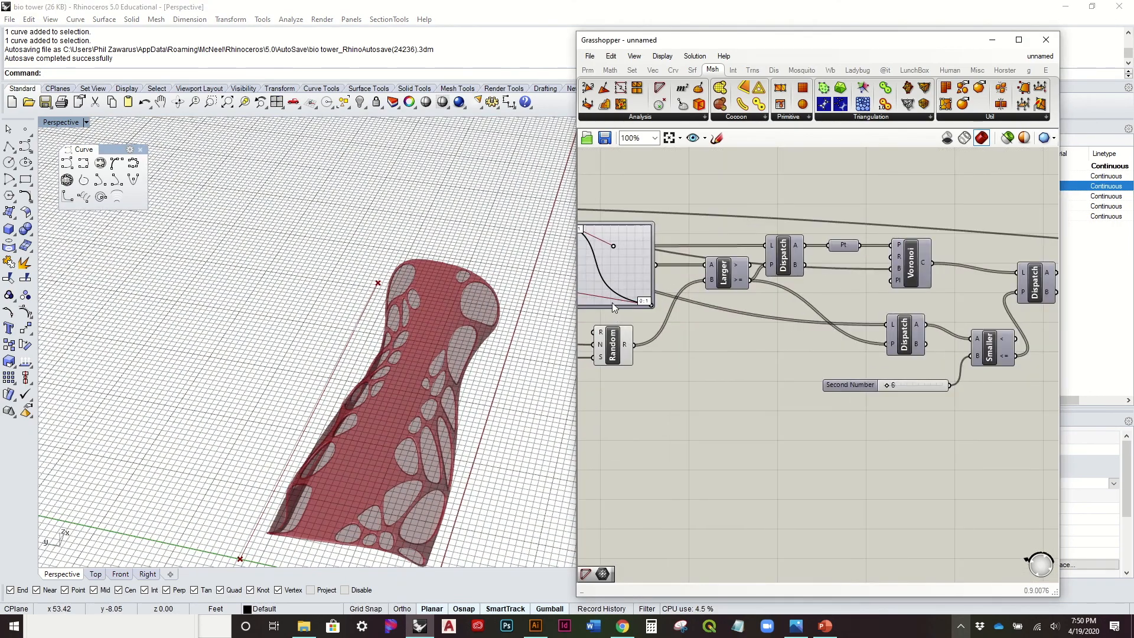
scroll(726, 296, up, 1)
mouse_move(741, 232)
mouse_down()
mouse_move(705, 247)
mouse_move(742, 232)
mouse_up()
drag(770, 195, 764, 223)
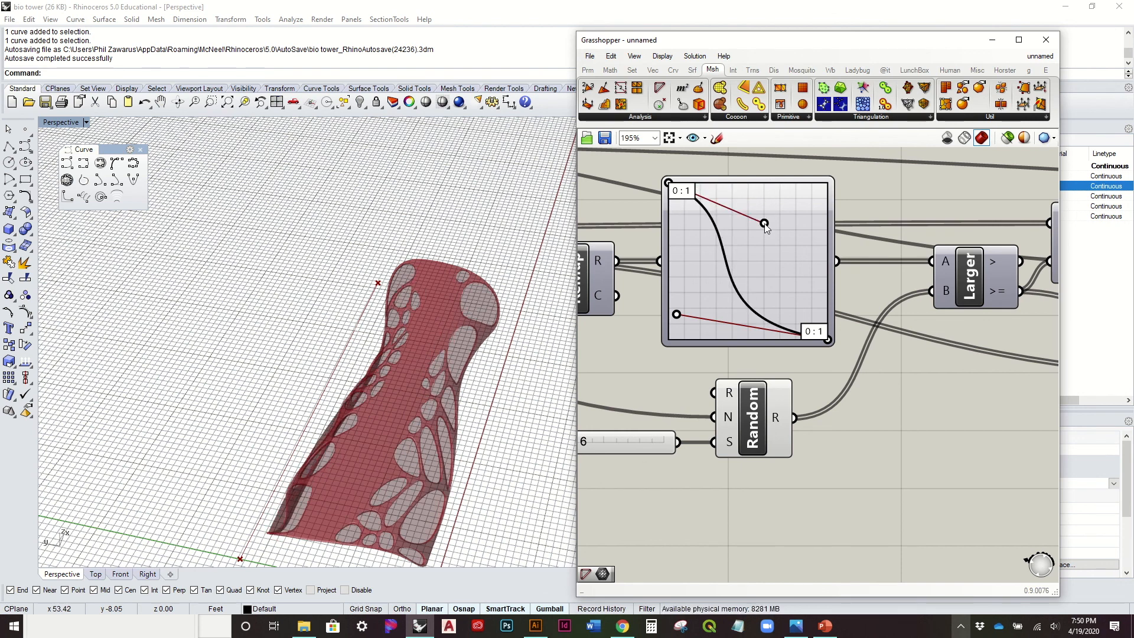
drag(677, 315, 715, 303)
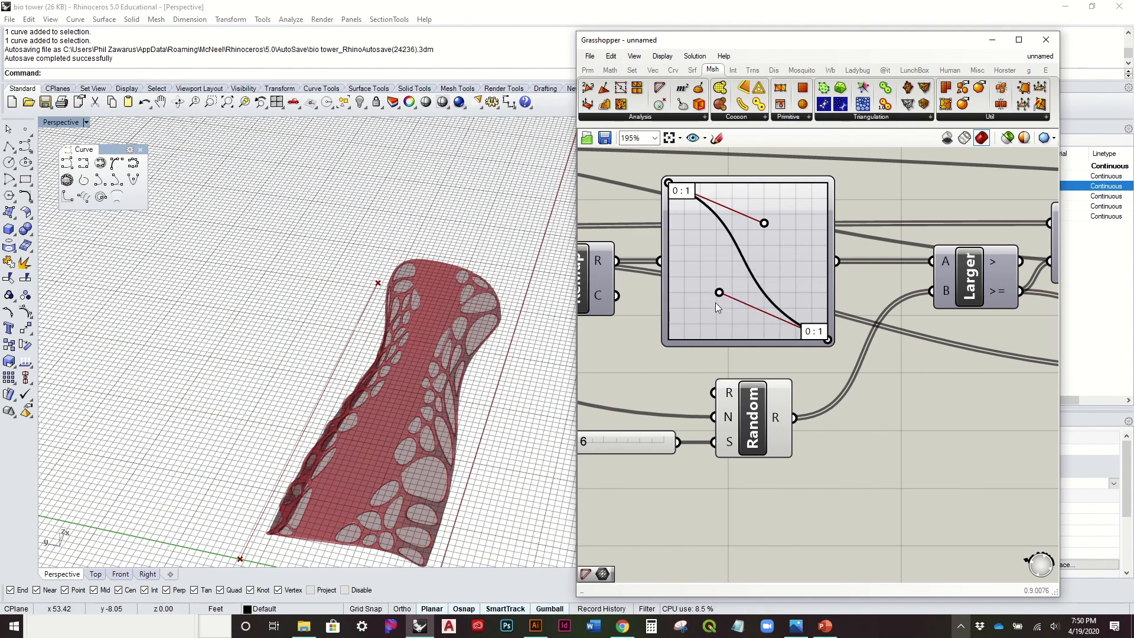
Fine-tune the Graph Mapper's Bezier curve by moving the upper handle down and inward and dropping the lower handle slightly
right_drag(354, 283, 420, 365)
drag(764, 224, 752, 237)
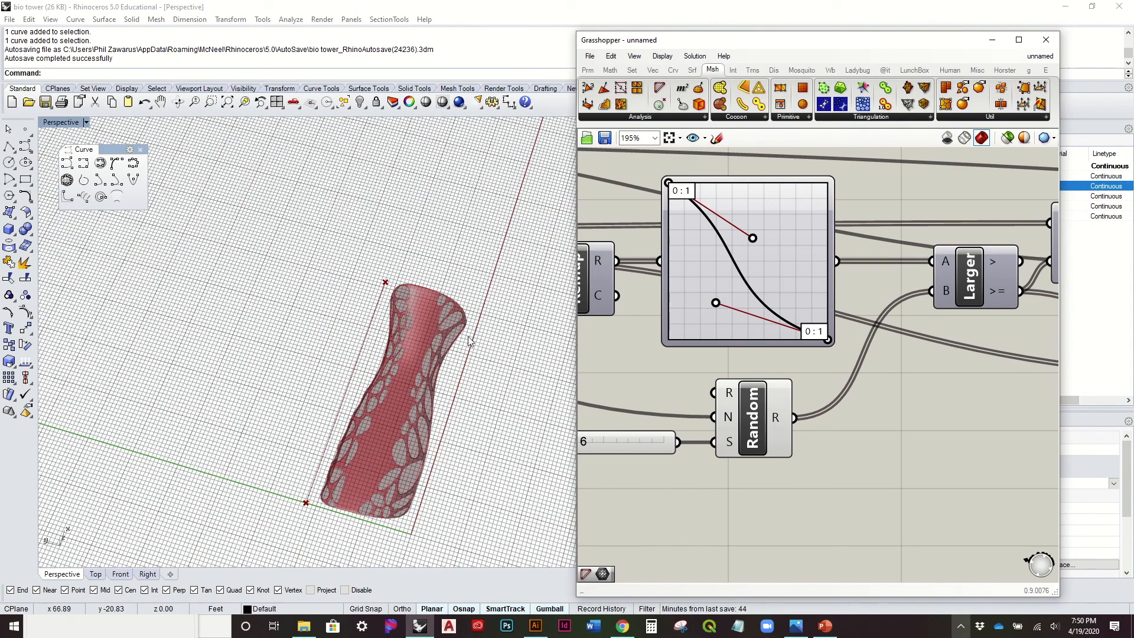
right_drag(467, 336, 445, 295)
scroll(367, 342, up, 5)
right_drag(407, 374, 383, 313)
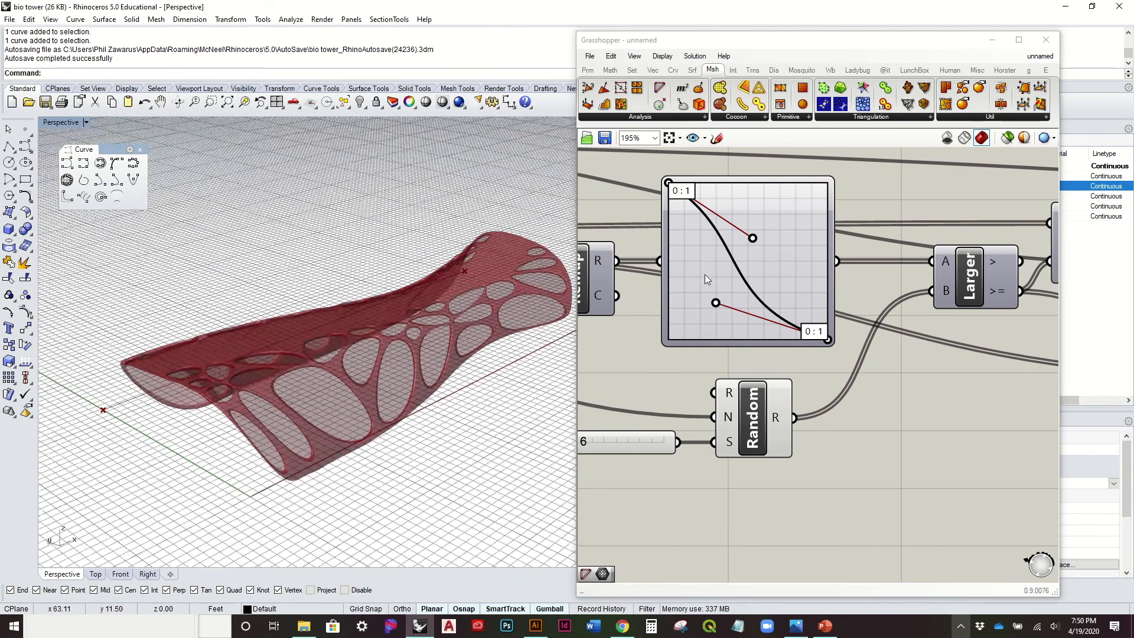
right_drag(453, 332, 487, 329)
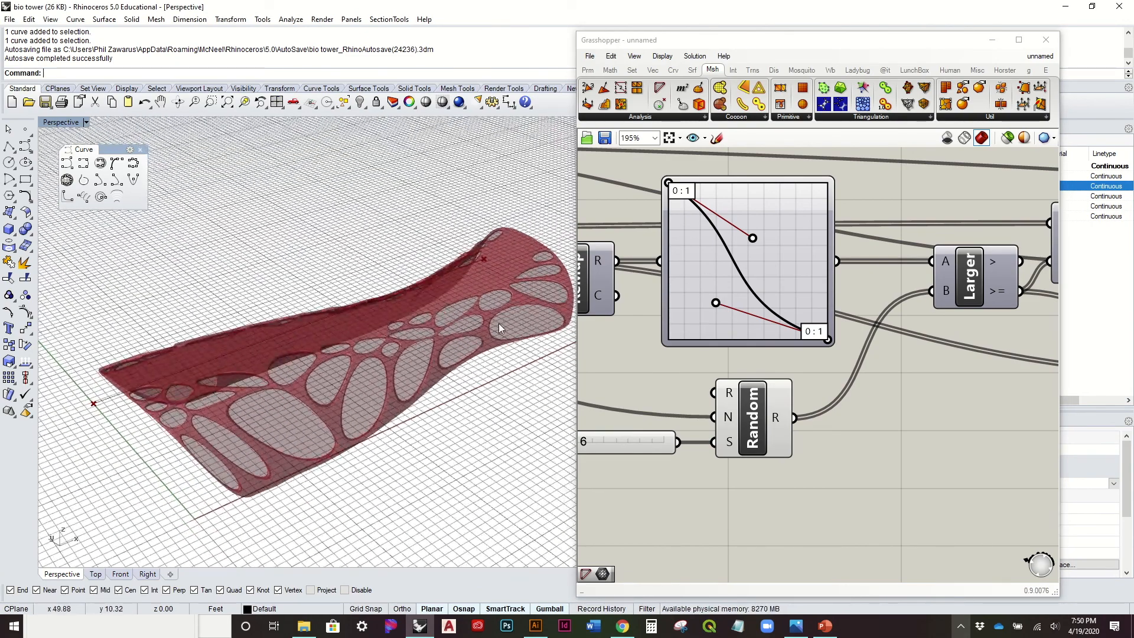
click(719, 306)
drag(715, 303, 717, 317)
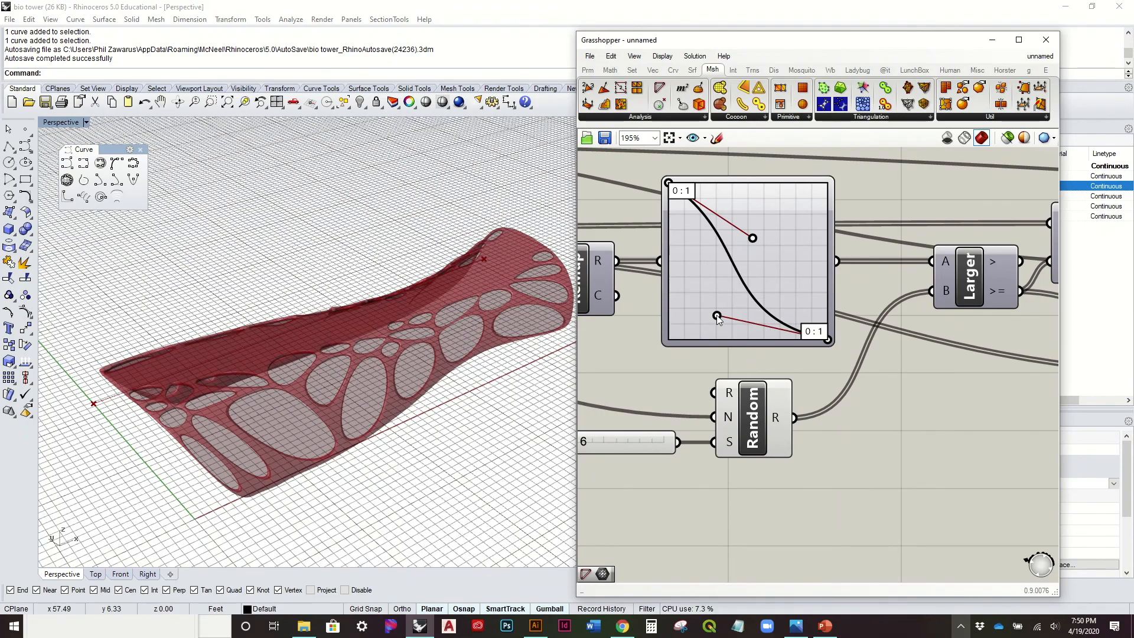
scroll(504, 328, down, 4)
mouse_move(503, 326)
right_down()
mouse_move(507, 281)
mouse_move(502, 344)
mouse_move(507, 313)
right_up()
scroll(787, 287, down, 4)
right_drag(914, 272, 838, 296)
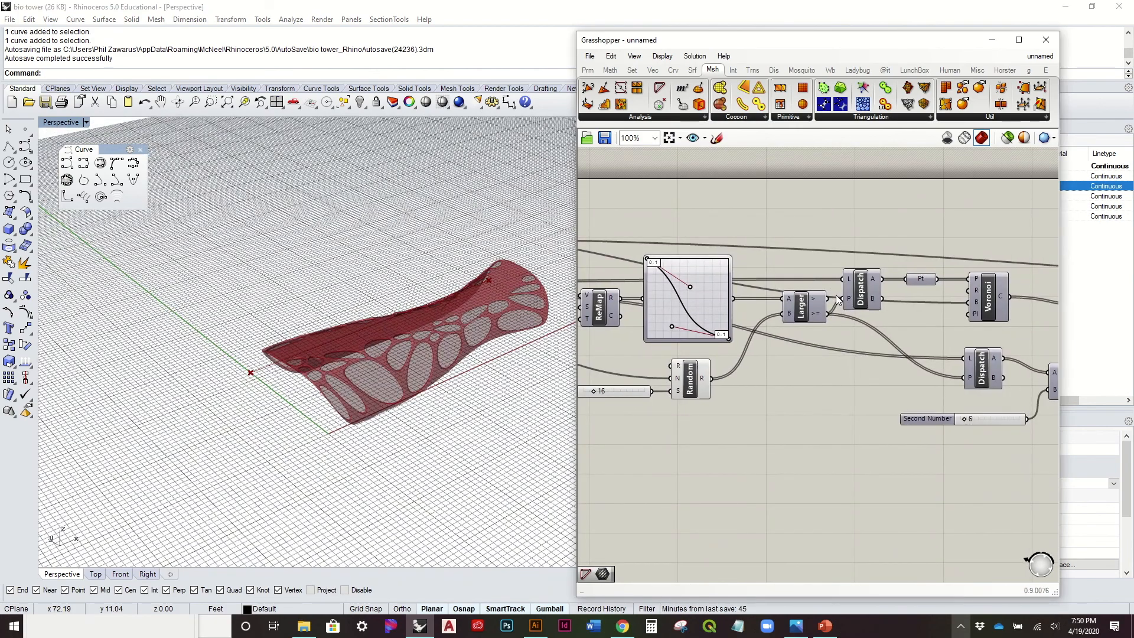
right_drag(506, 382, 533, 388)
mouse_move(623, 2)
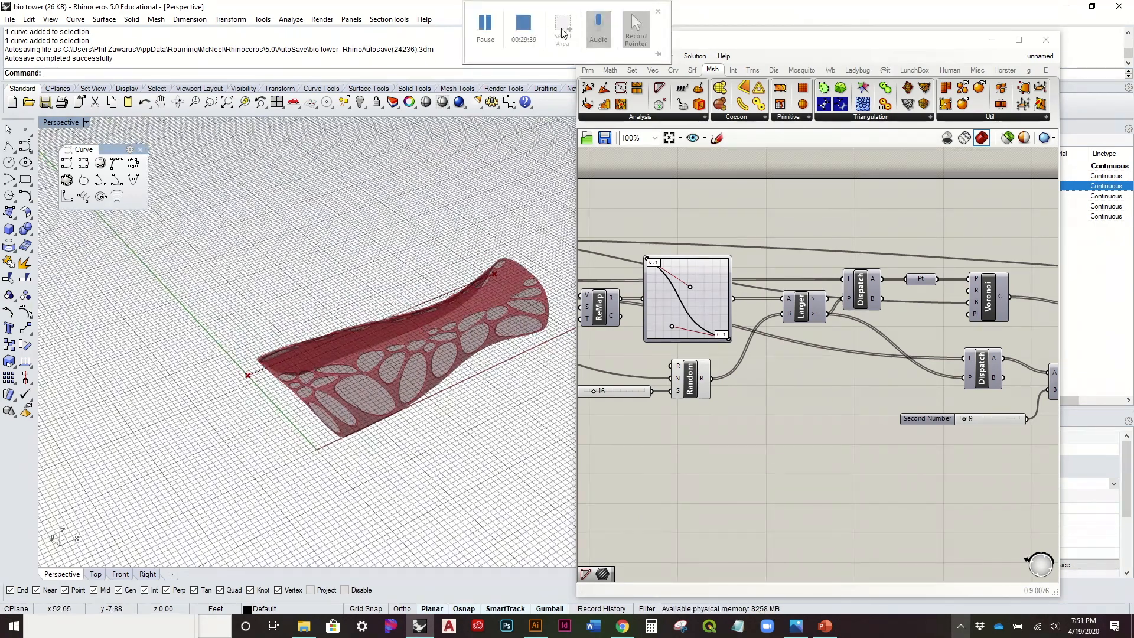